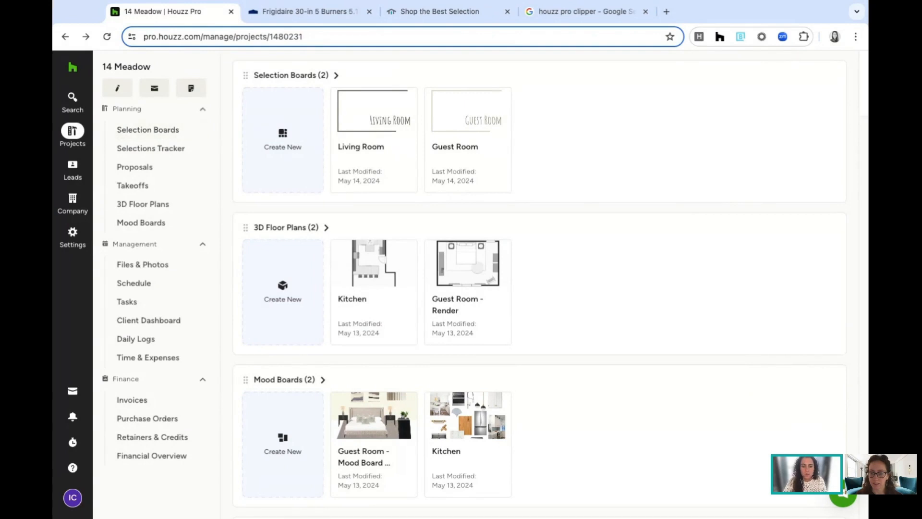
left_click(266, 118)
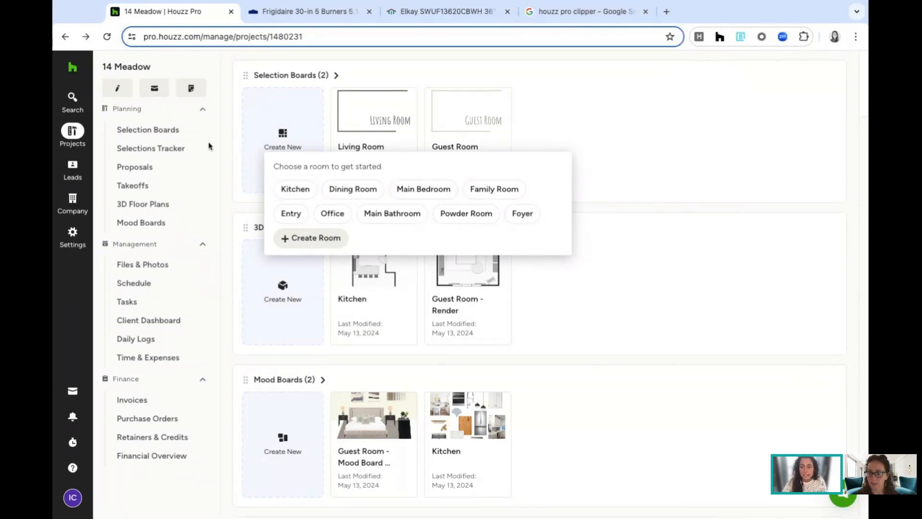
left_click(220, 149)
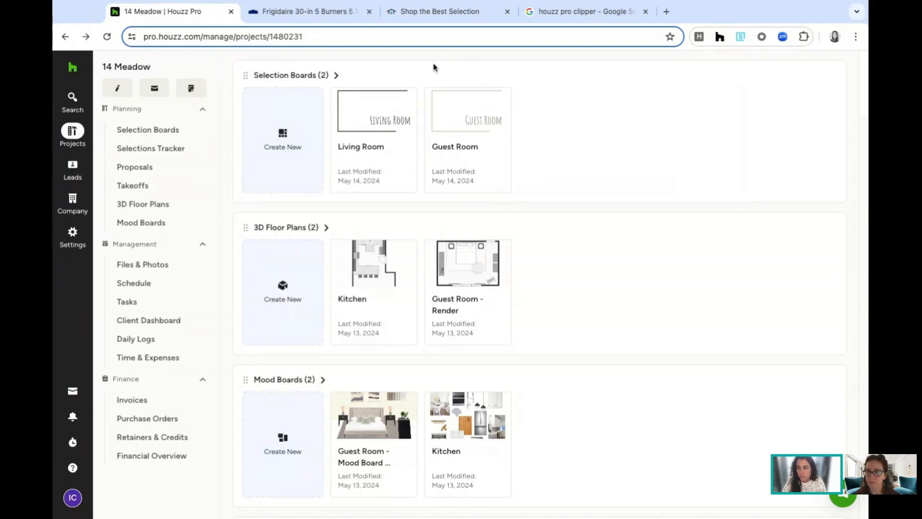
left_click(269, 101)
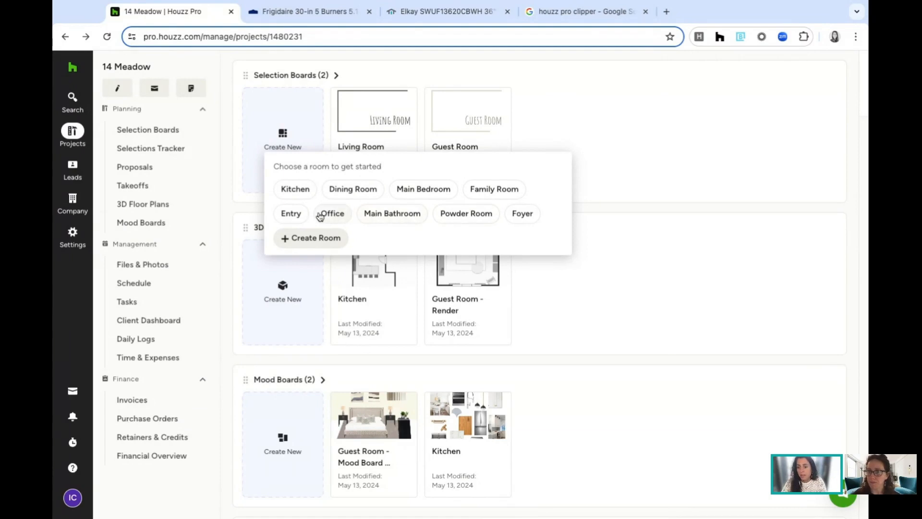
left_click(304, 239)
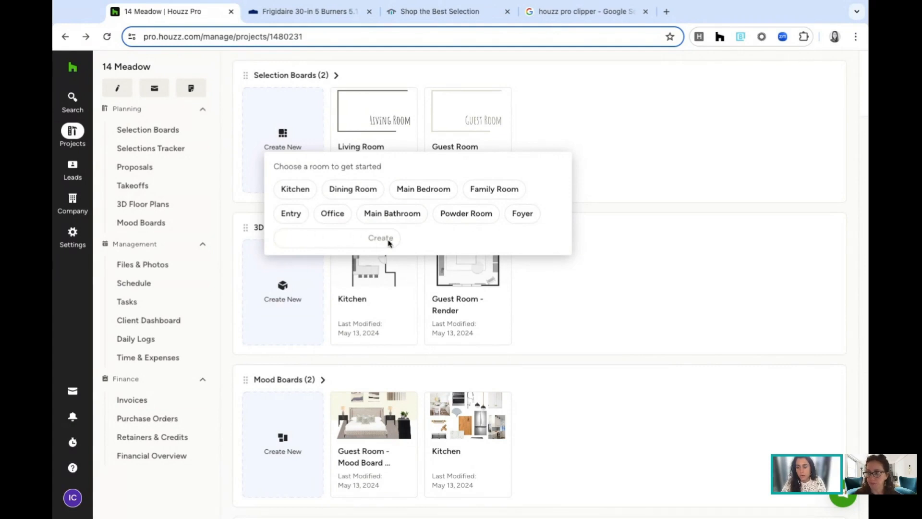
left_click(230, 126)
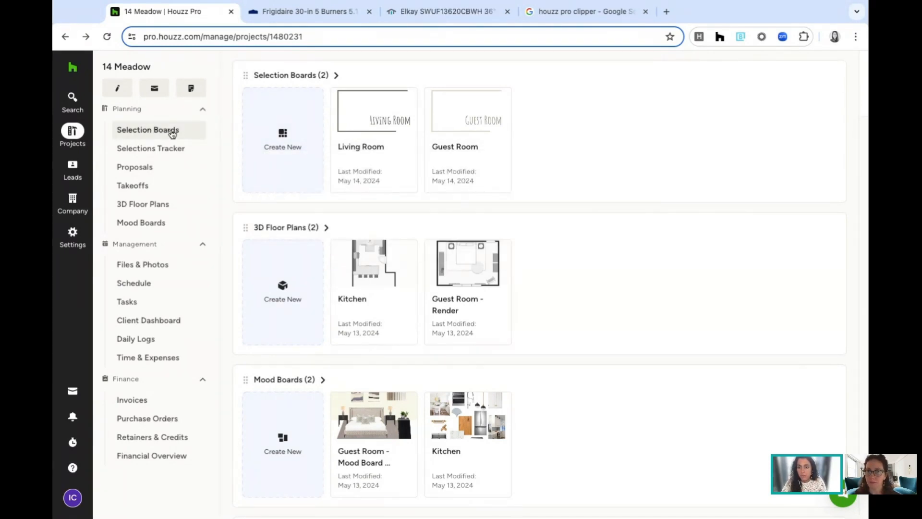
- Create a new selection board for the Kitchen in the project's selection boards, leaving it unassigned
left_click(151, 131)
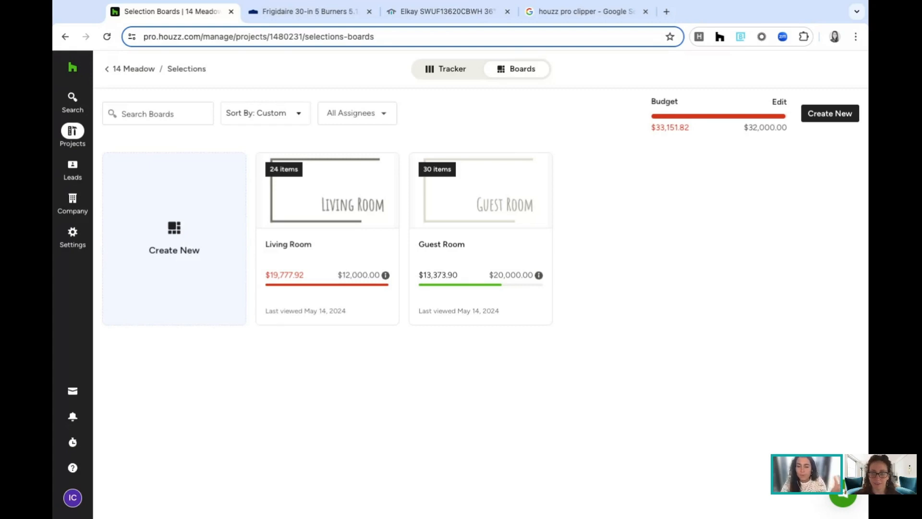
left_click(176, 219)
left_click(388, 256)
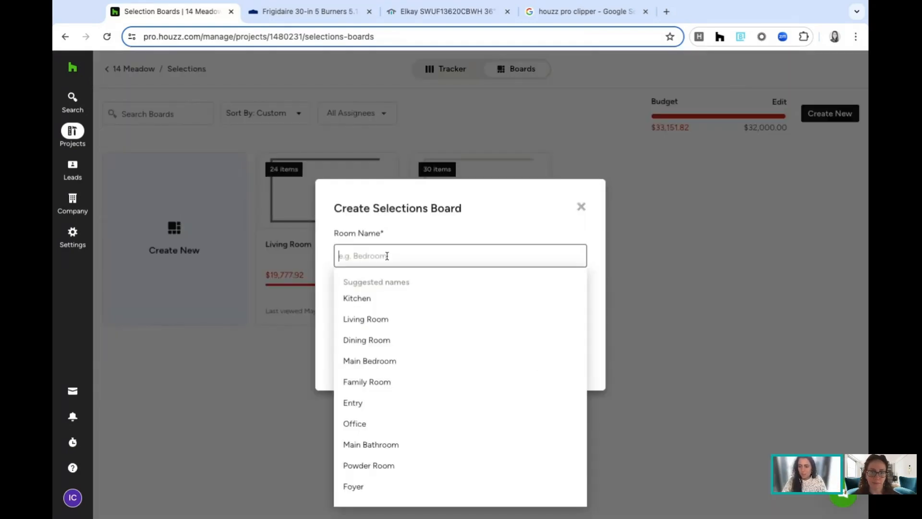
left_click(363, 299)
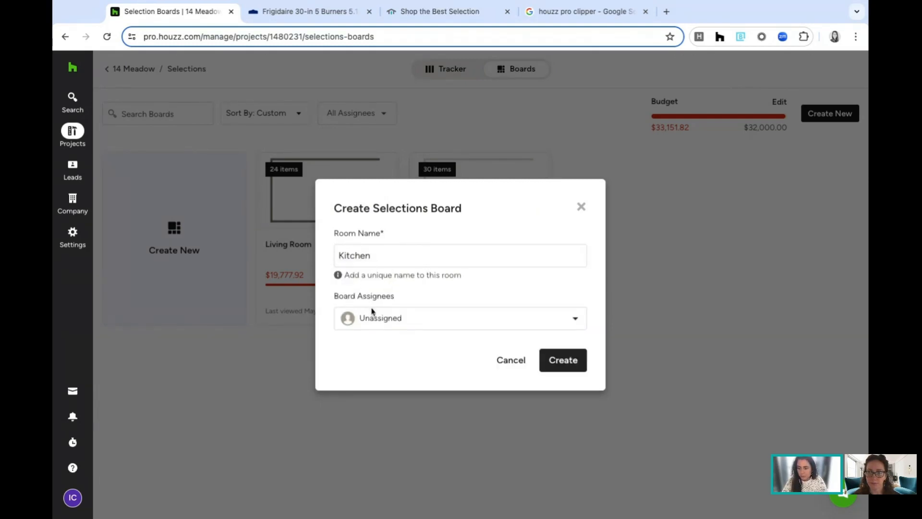
left_click(422, 319)
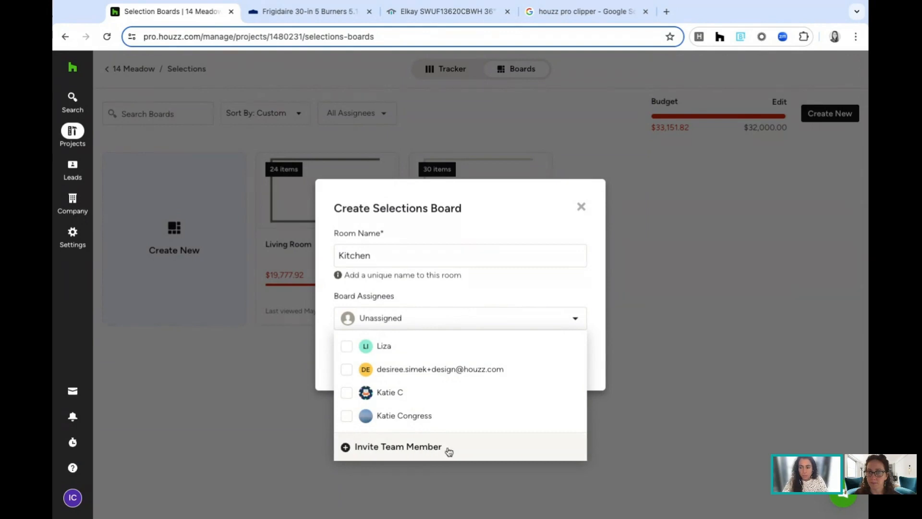
left_click(597, 319)
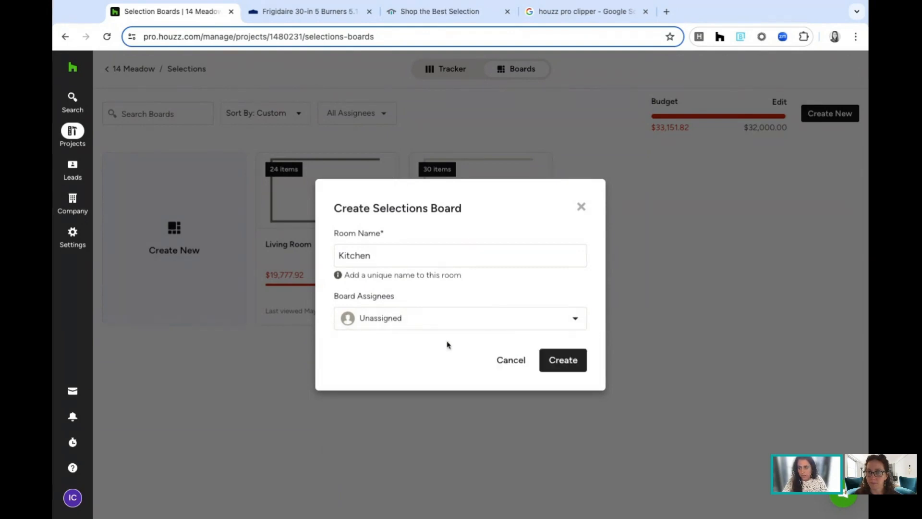
left_click(563, 368)
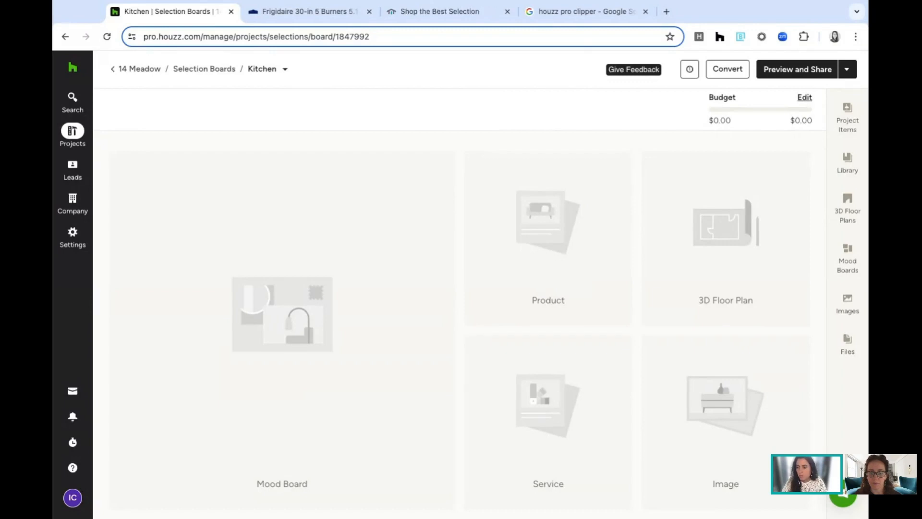
- Set the Kitchen board's budget to $25,000 and include tax in the total at the California (7%) rate
left_click(801, 97)
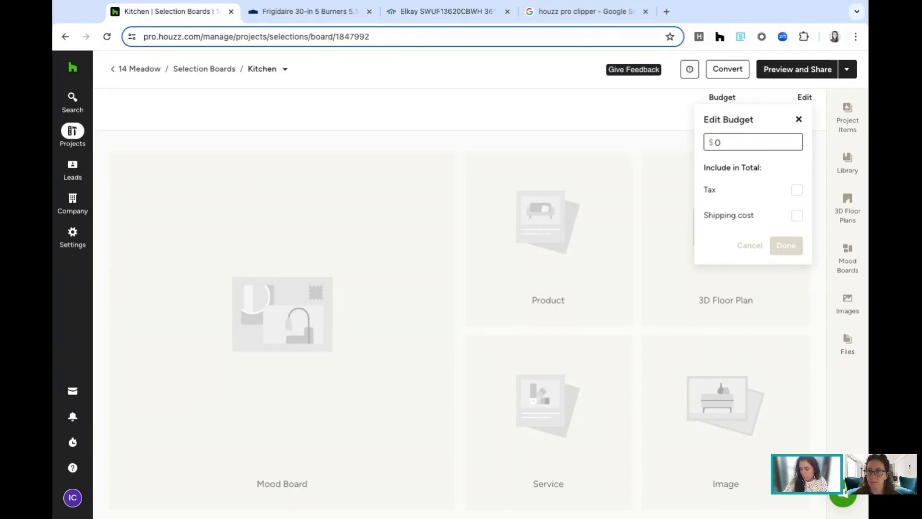
type("25")
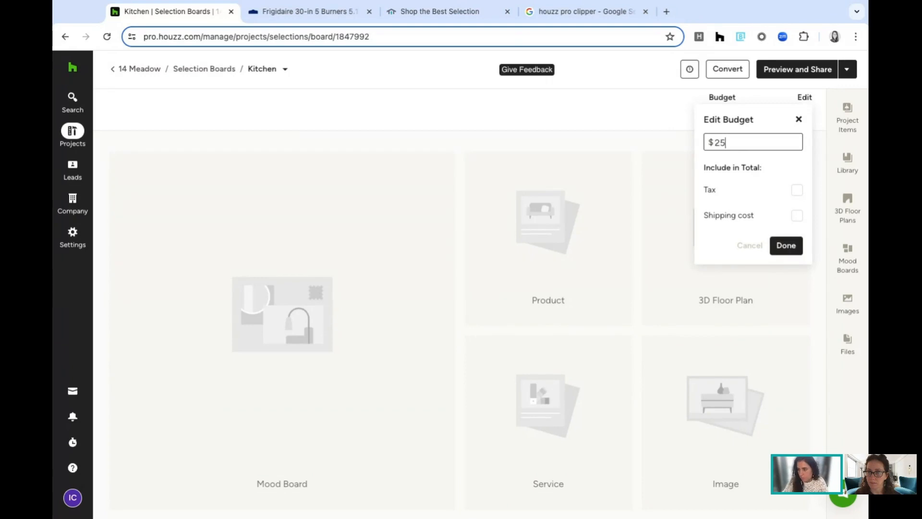
type(",000")
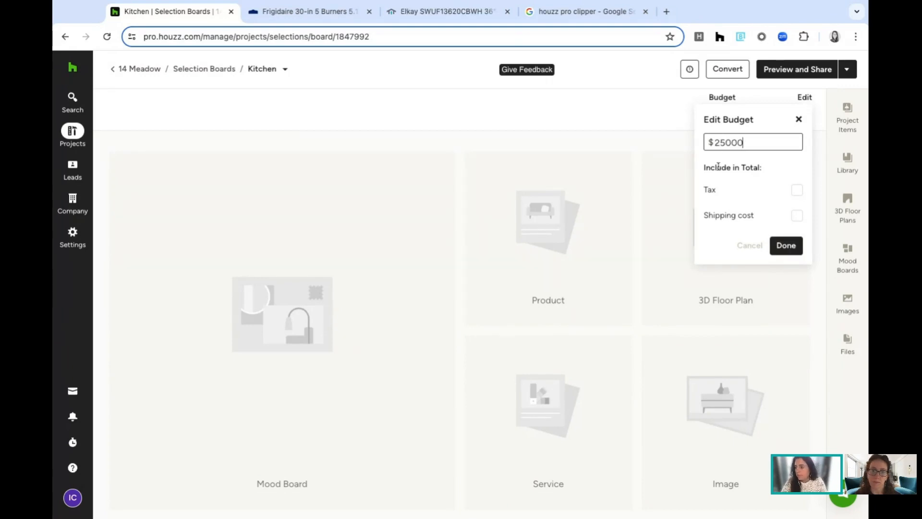
left_click(797, 190)
left_click(764, 192)
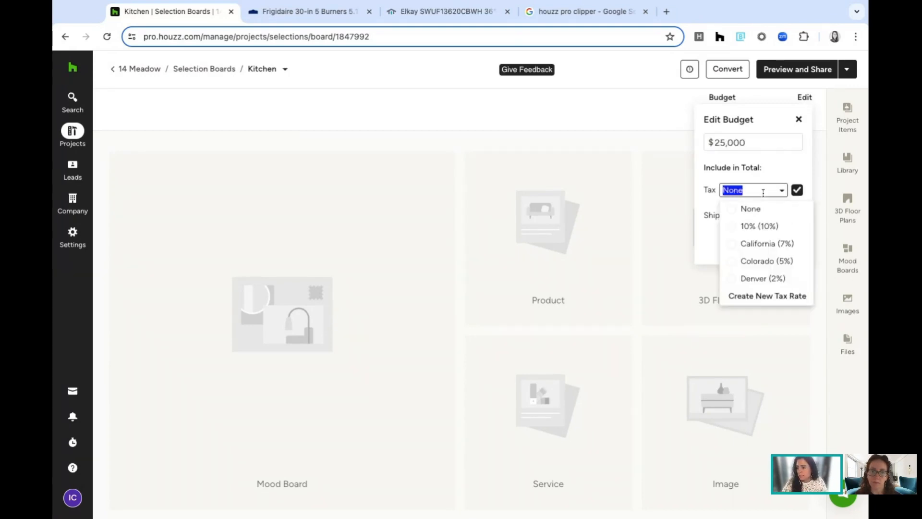
left_click(783, 242)
left_click(786, 246)
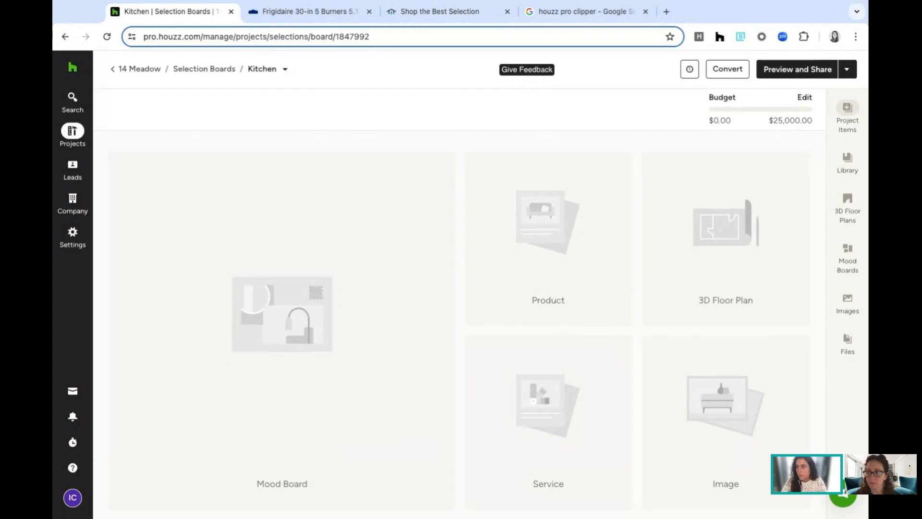
- Add the Whare Large Pendant from the project items not assigned to any room to the Kitchen board
left_click(848, 114)
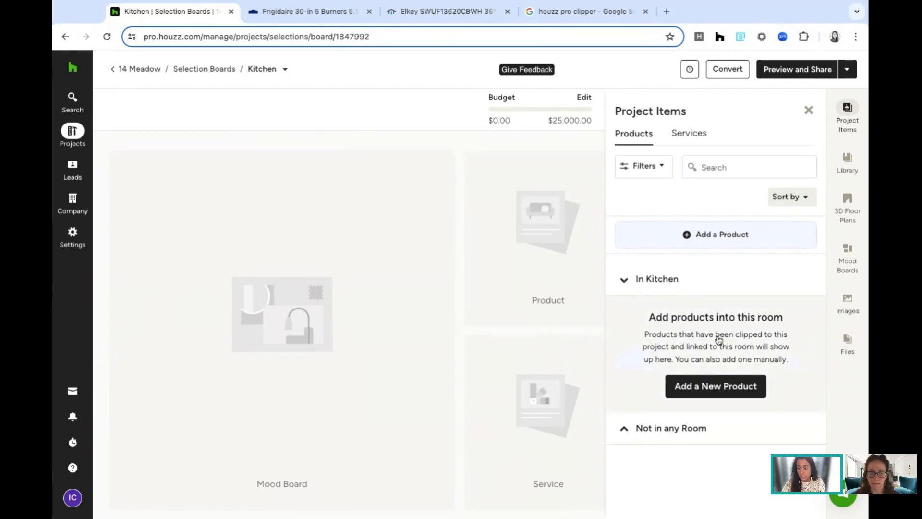
left_click(625, 433)
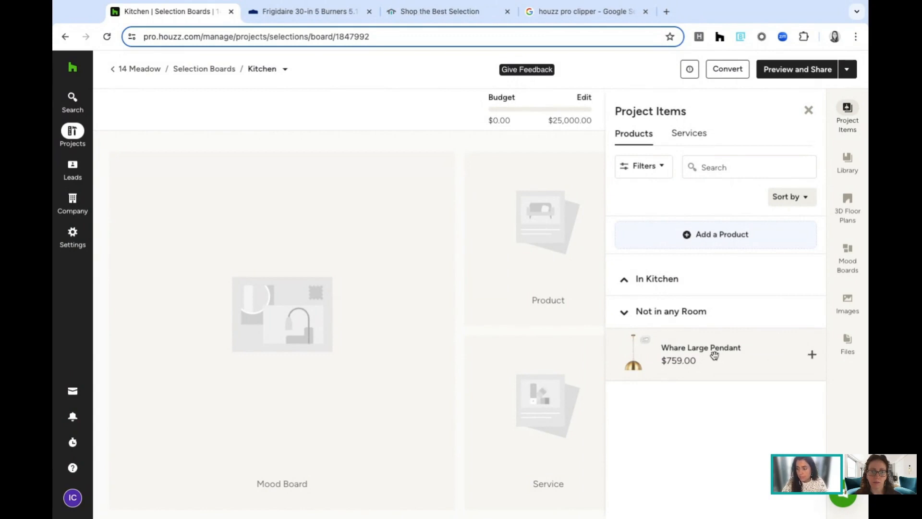
left_click_drag(706, 350, 214, 264)
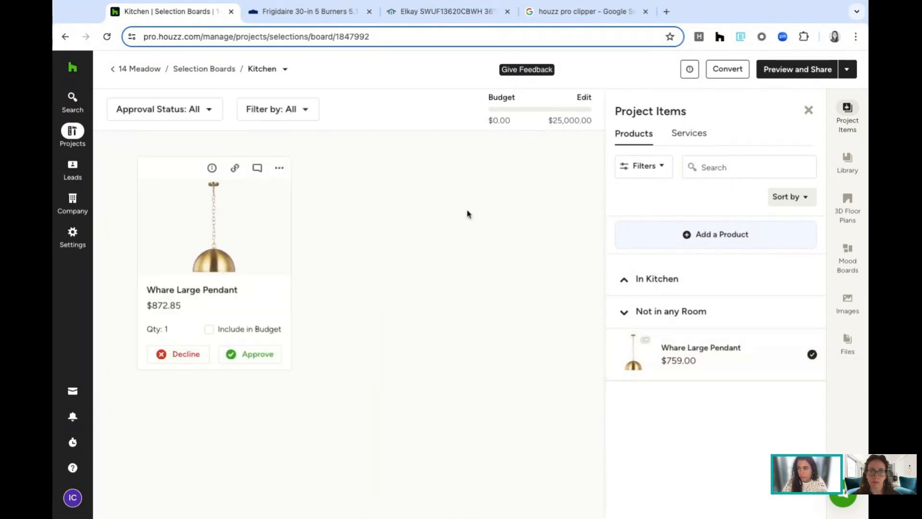
- Browse the products saved in the library and view the available filter options
left_click(848, 160)
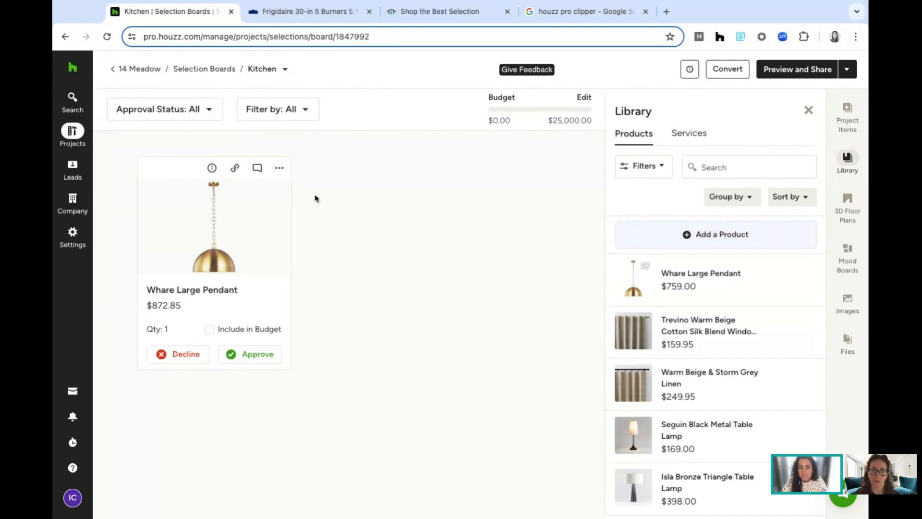
mouse_move(82, 201)
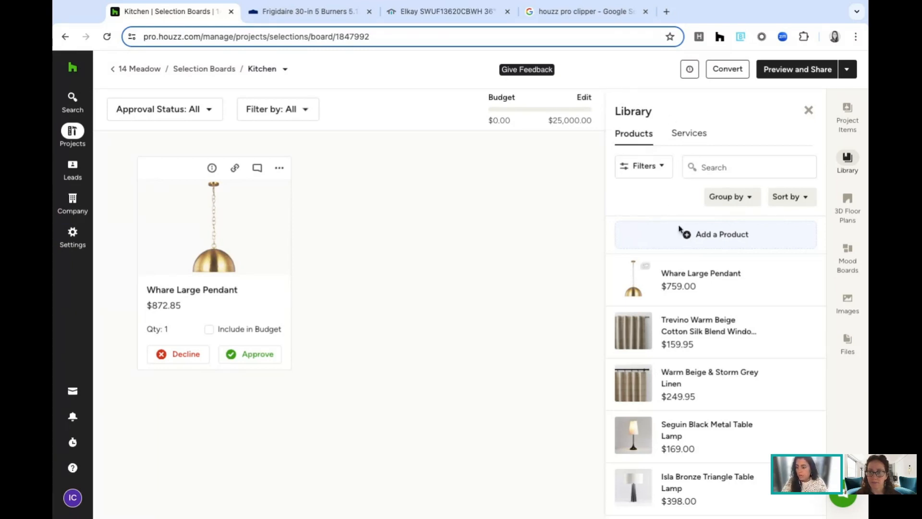
scroll(709, 292, "down", 1)
scroll(709, 292, "down", 10)
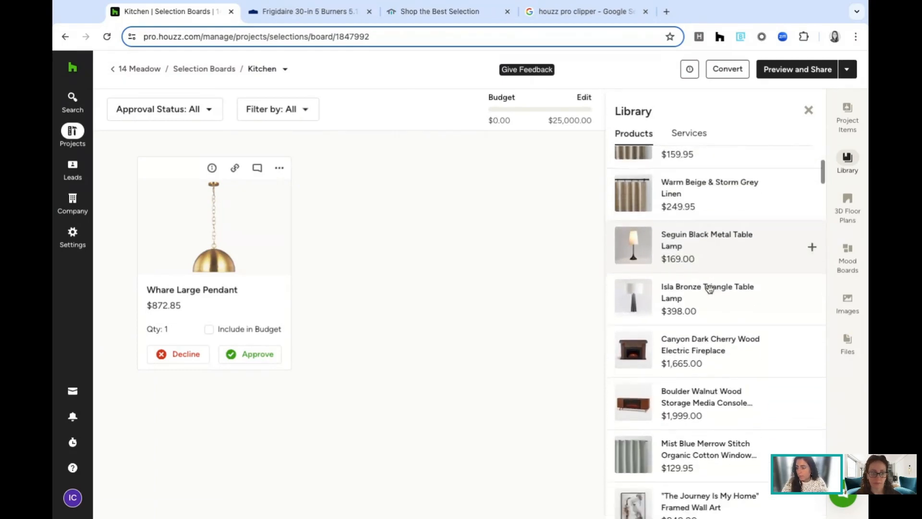
scroll(710, 284, "down", 11)
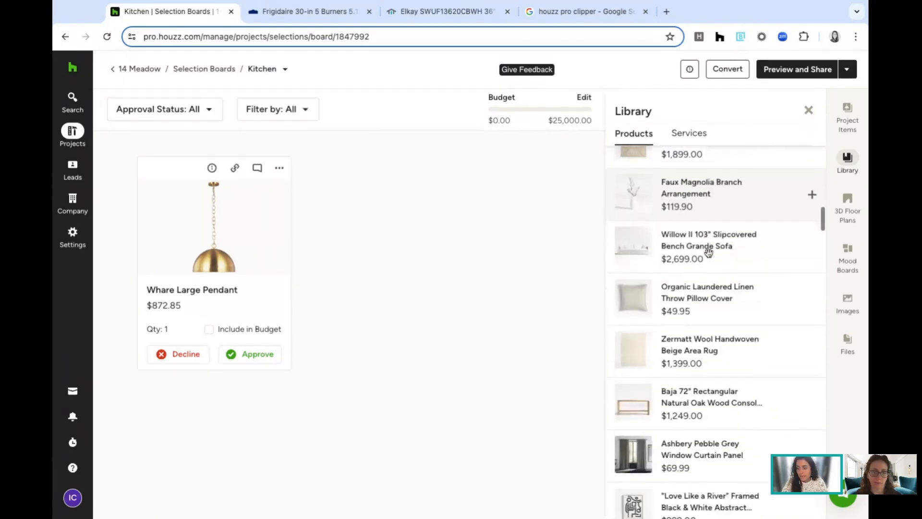
scroll(707, 236, "down", 6)
scroll(707, 249, "up", 10)
scroll(707, 255, "up", 15)
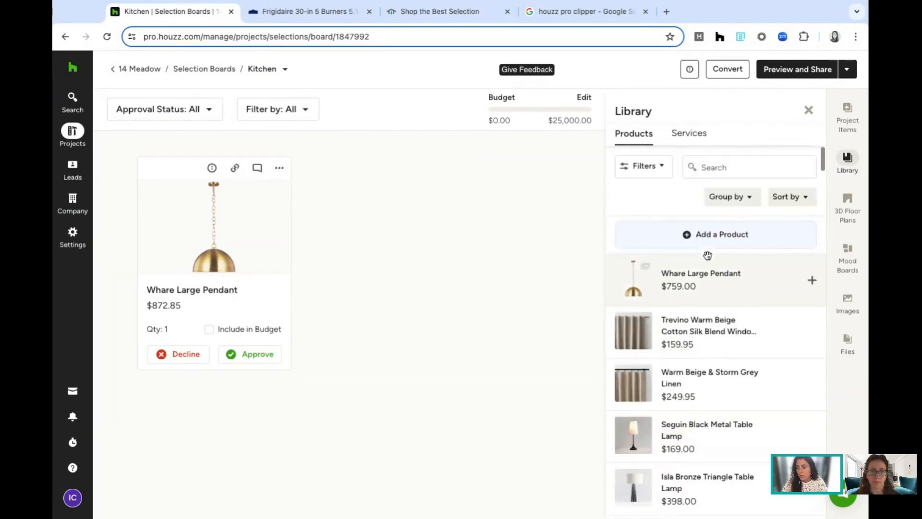
scroll(704, 240, "down", 1)
scroll(703, 257, "down", 6)
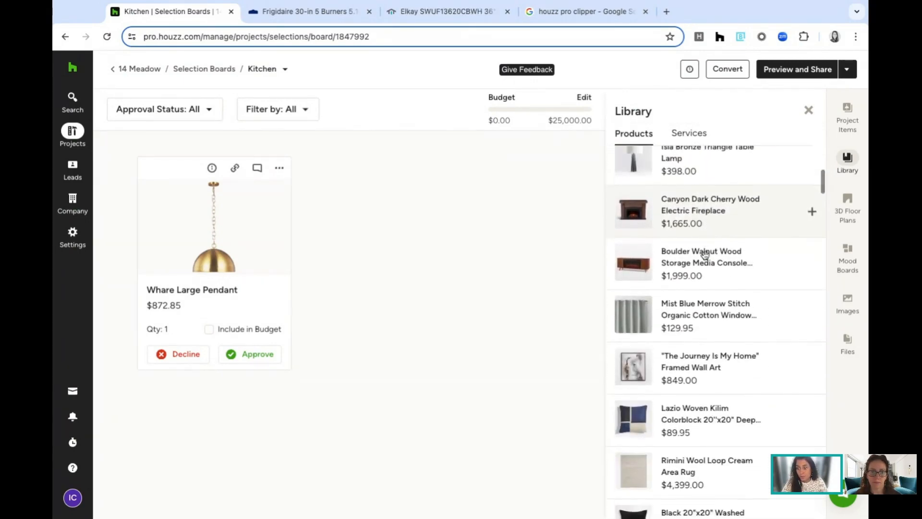
scroll(697, 240, "up", 7)
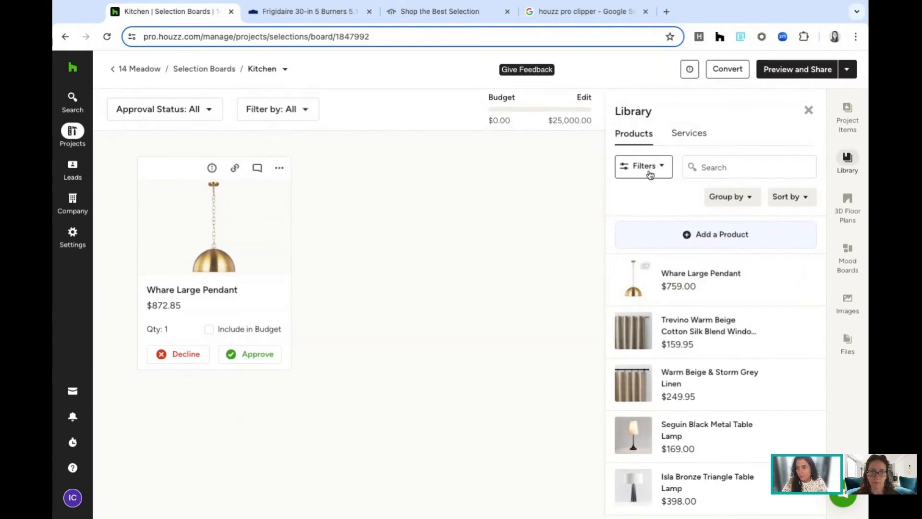
left_click(657, 172)
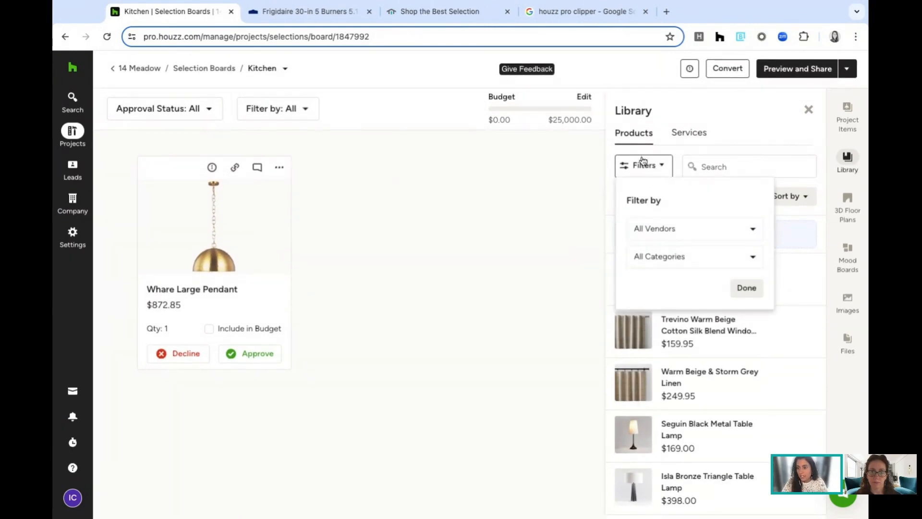
- Search the library products for "faucet" and add the $463.87 Crue faucet to the Kitchen board
left_click(729, 165)
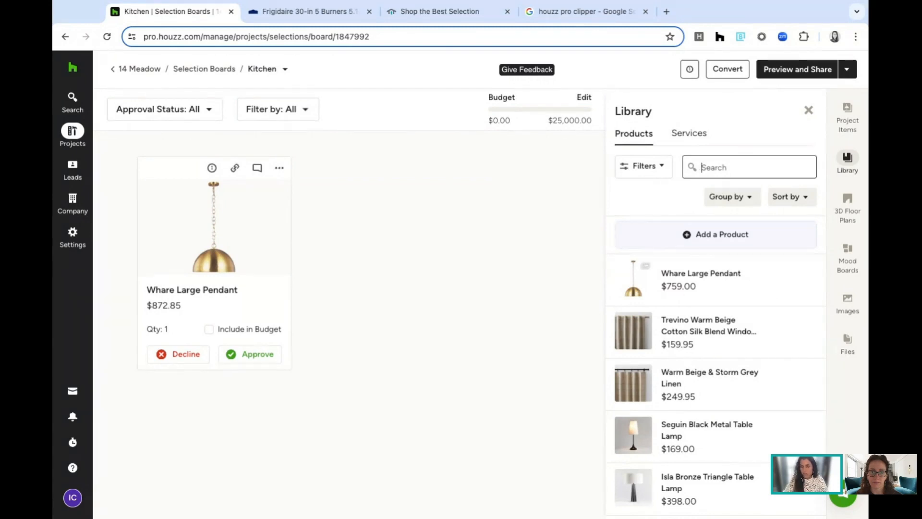
type("faucet")
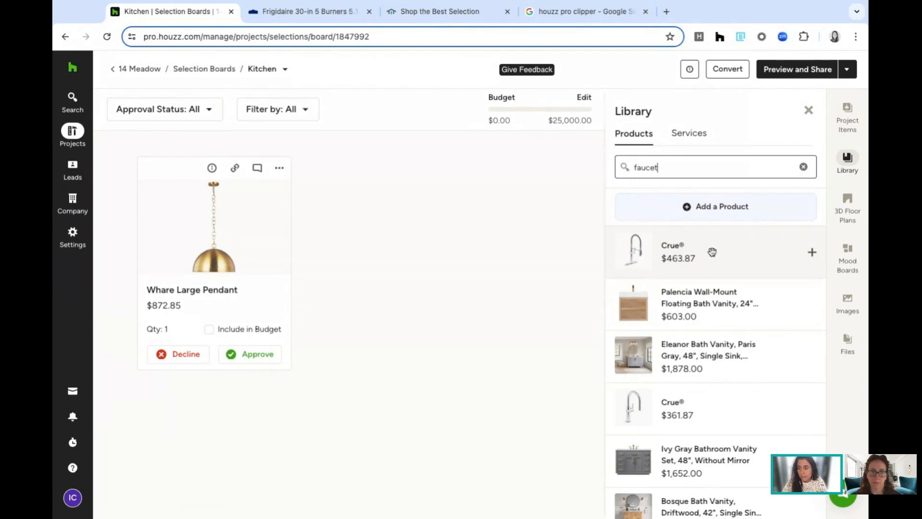
left_click_drag(715, 249, 715, 249)
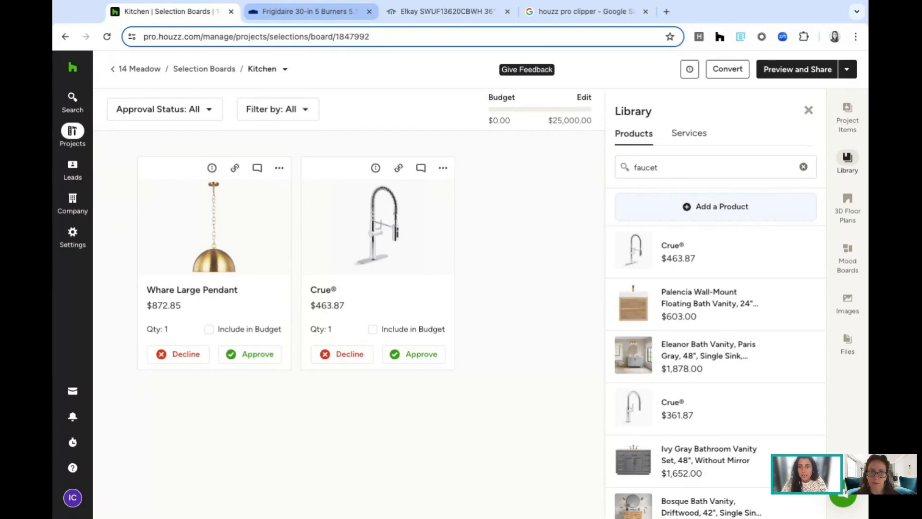
- View the Lowe's range page, then open the Houzz Pro Clipper's Chrome Web Store listing from the Google results
left_click(303, 11)
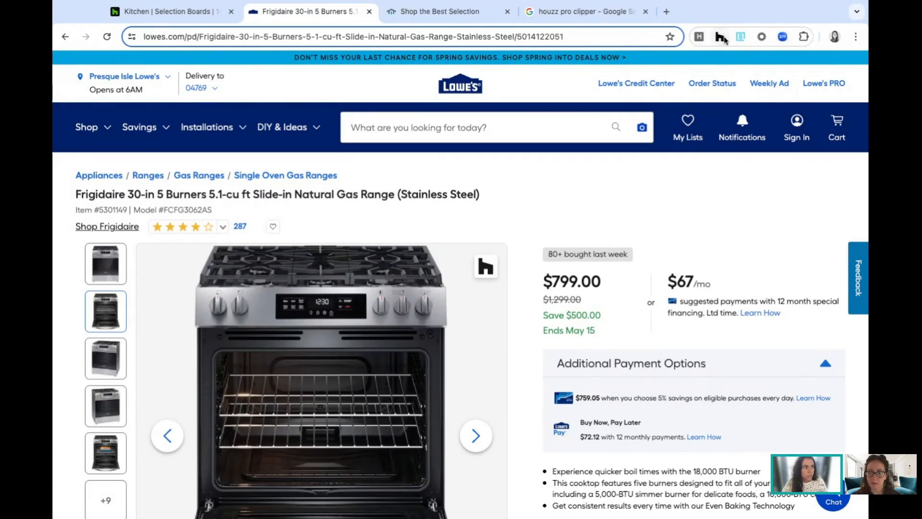
left_click(581, 16)
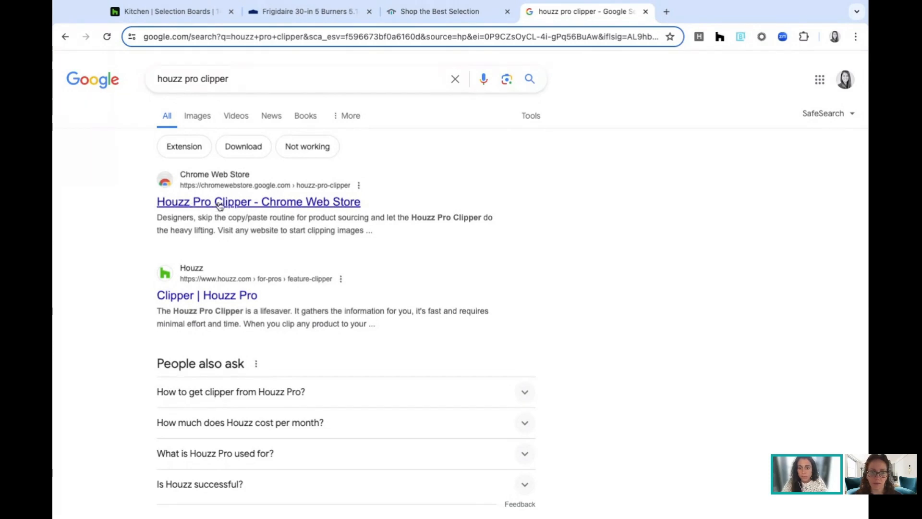
left_click(266, 203)
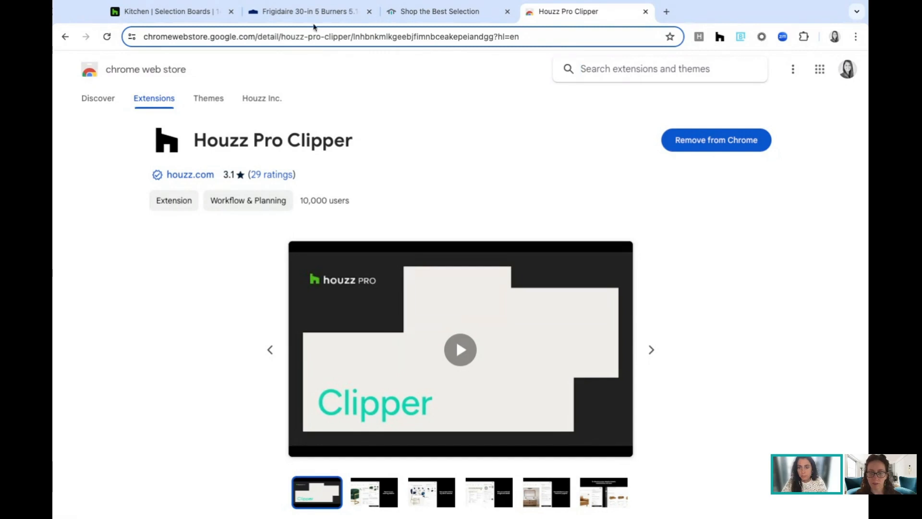
- Open the Houzz Pro Clipper on the Lowe's Frigidaire range page and clip the main product image with the oven door open
left_click(317, 19)
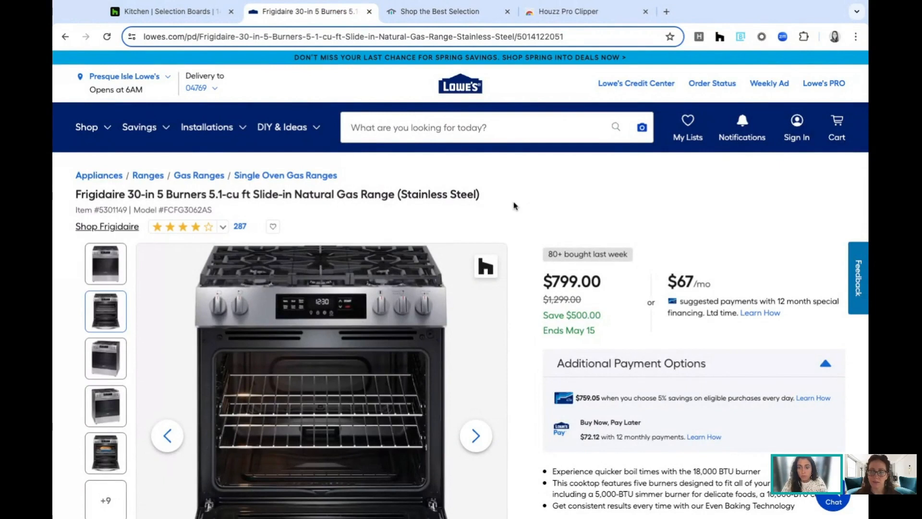
left_click(720, 38)
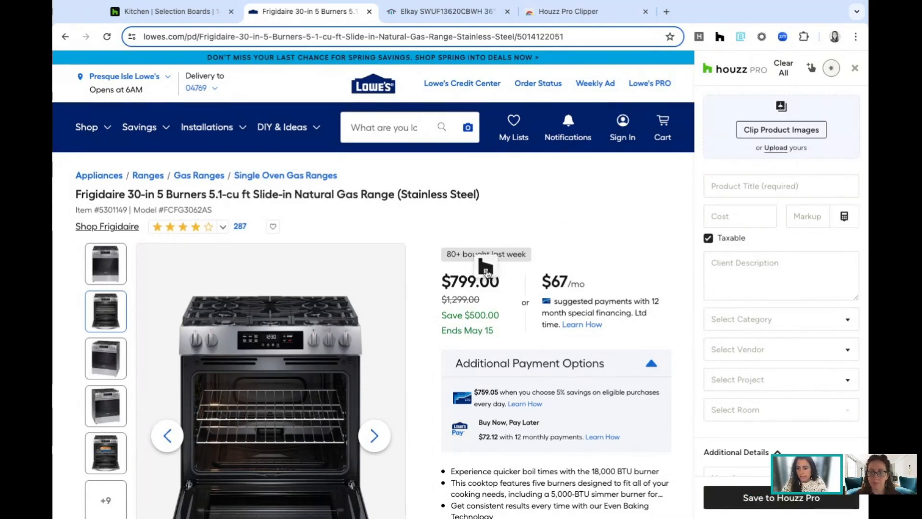
mouse_move(114, 265)
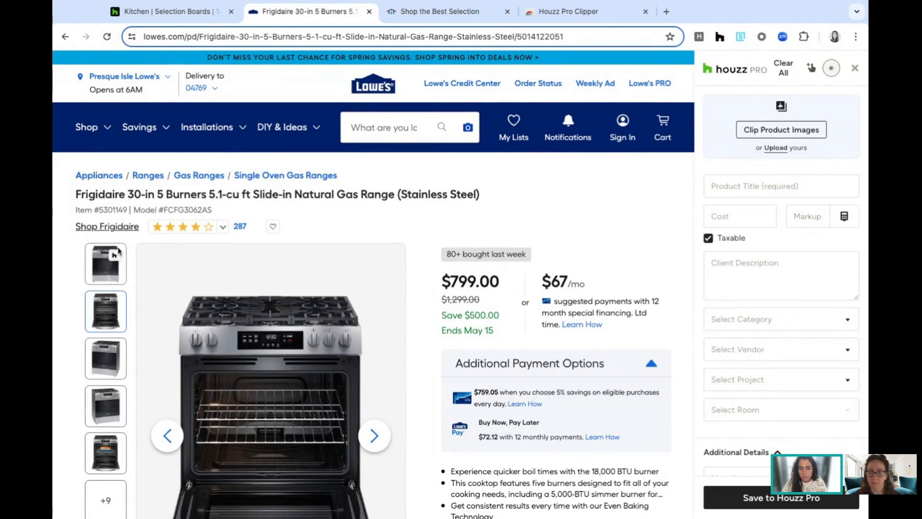
mouse_move(384, 319)
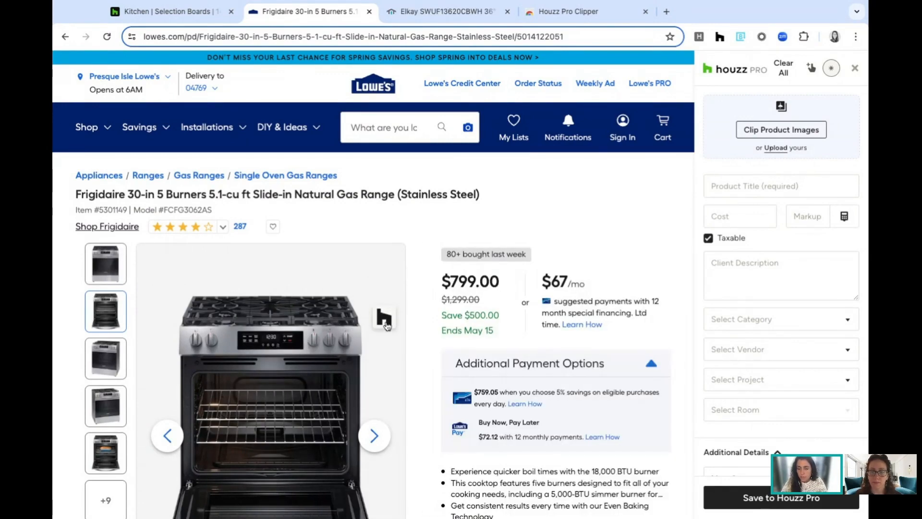
left_click(384, 318)
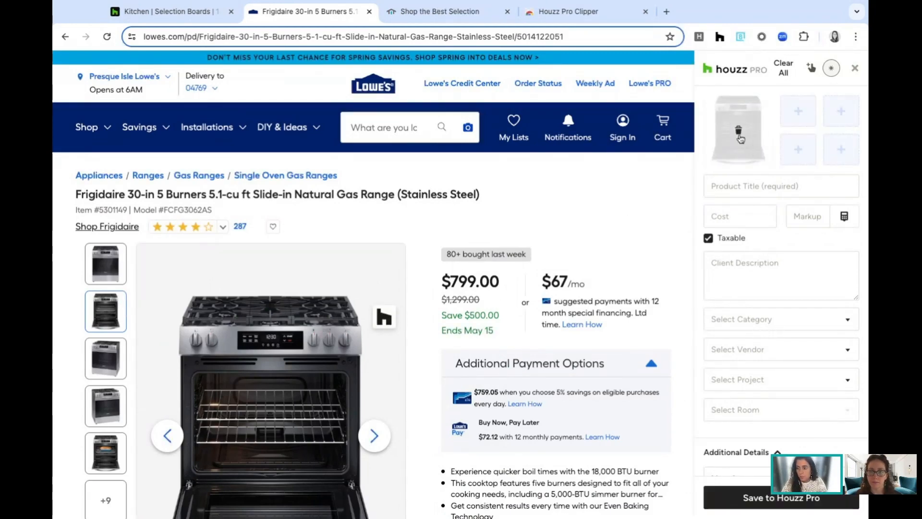
- Clip a second product image showing the range at an angle with its oven door closed
scroll(158, 239, "down", 1)
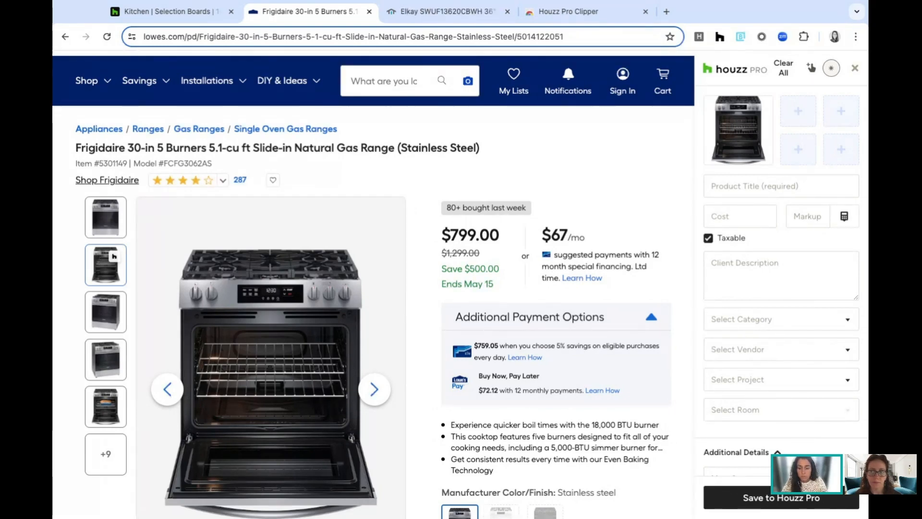
mouse_move(761, 125)
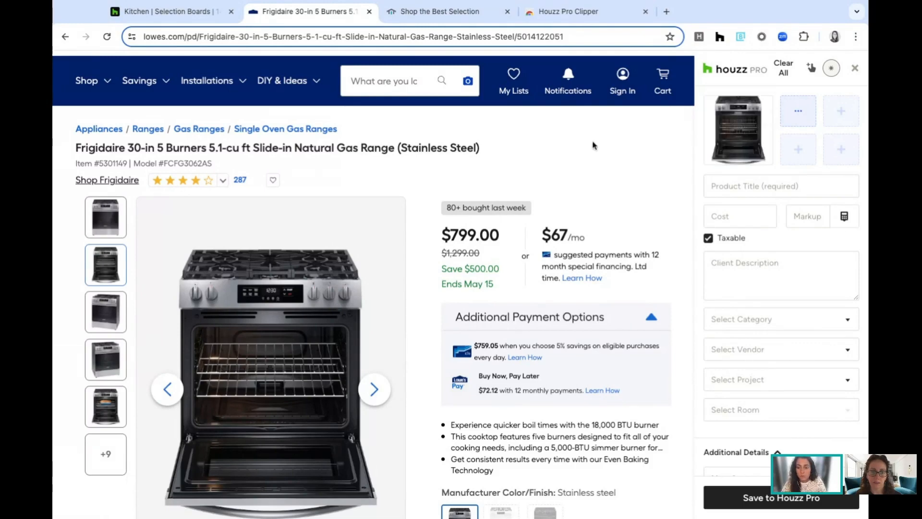
left_click(103, 278)
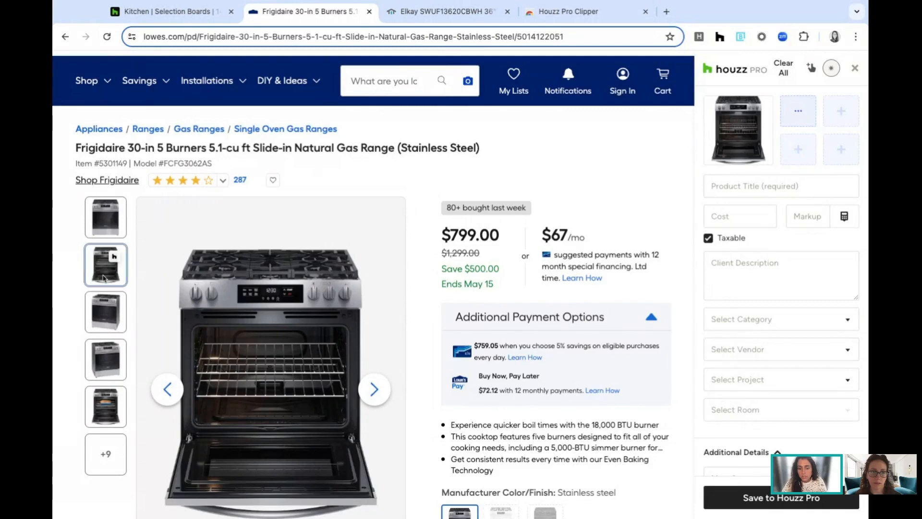
left_click(102, 314)
mouse_move(330, 266)
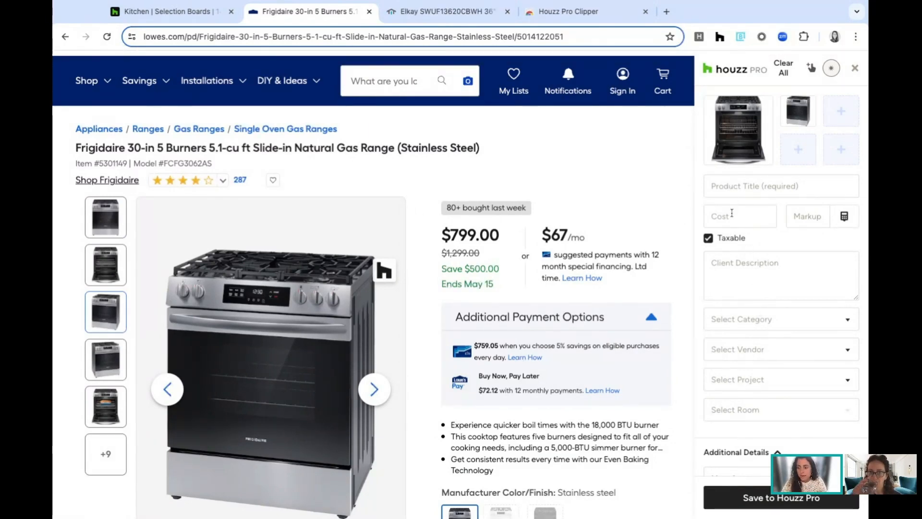
- Clip the Frigidaire range's full page heading as the Product Title and the $799.00 price as the Cost
scroll(773, 366, "down", 1)
scroll(773, 366, "down", 1)
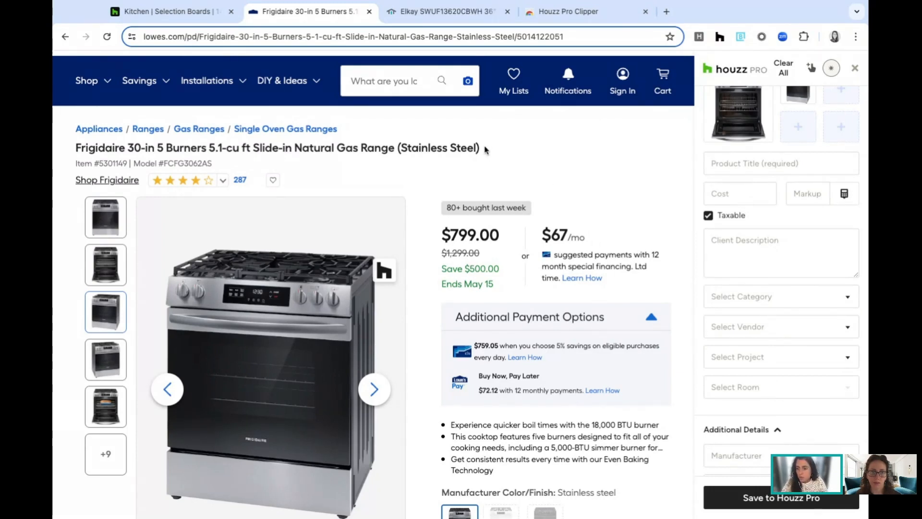
left_click_drag(480, 149, 76, 147)
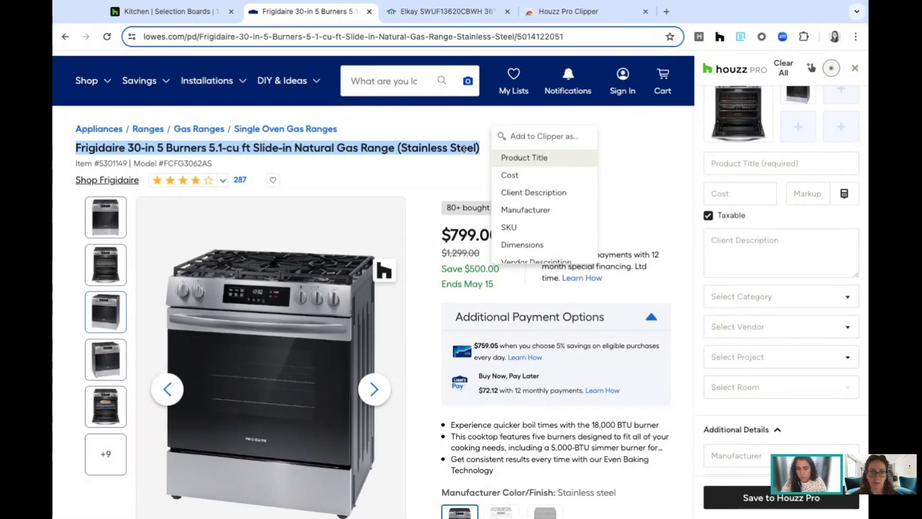
left_click(541, 160)
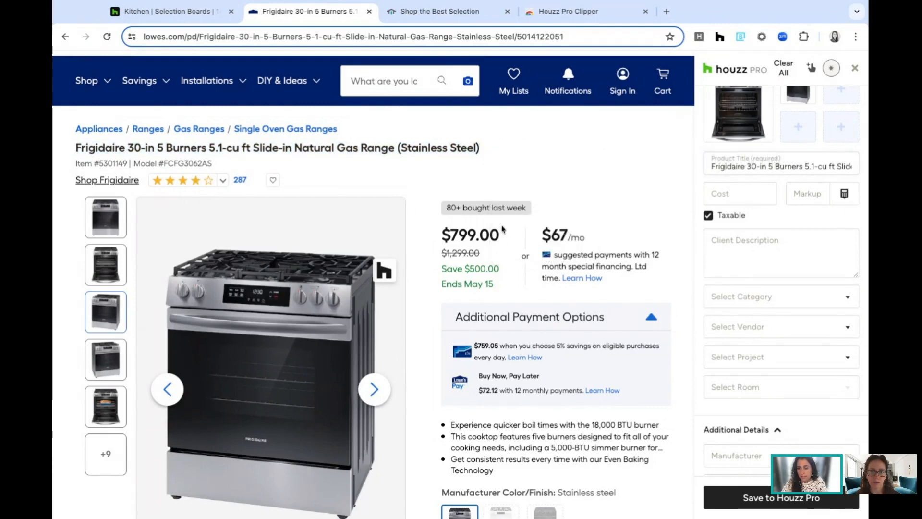
right_click(469, 235)
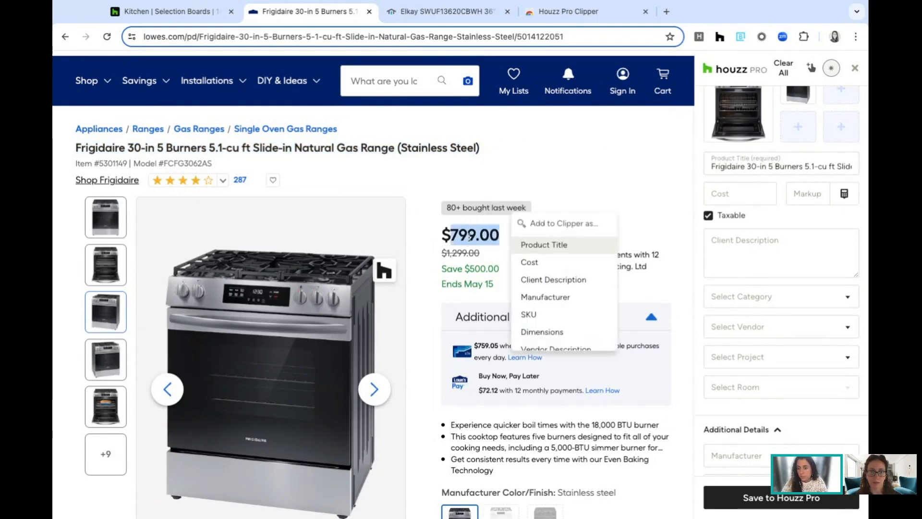
left_click(544, 262)
- Clip item number 5301149 as the SKU and the three feature bullets as the Client Description
double_click(117, 163)
right_click(116, 163)
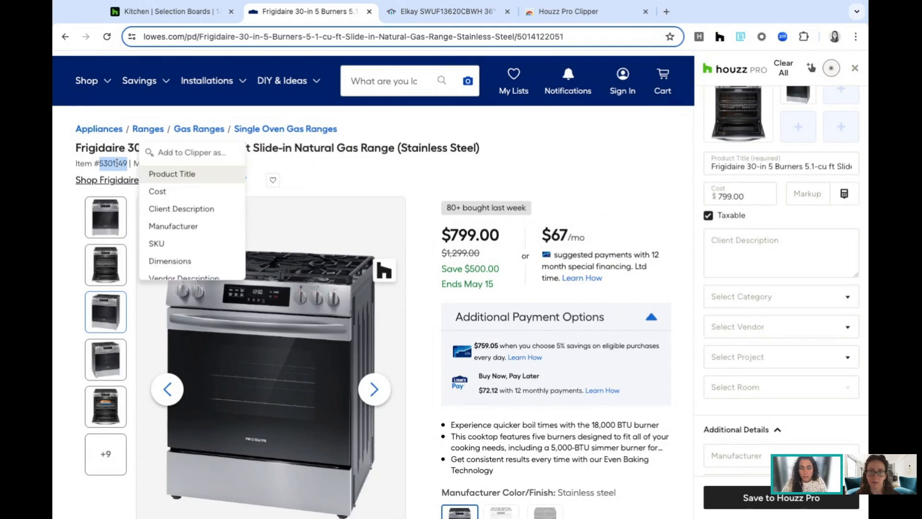
left_click(171, 240)
scroll(497, 212, "down", 3)
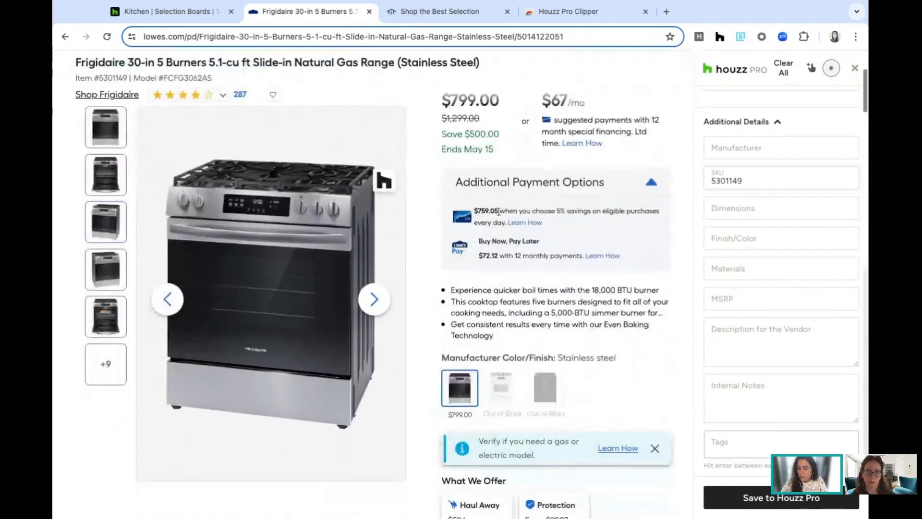
left_click_drag(495, 336, 452, 289)
right_click(454, 333)
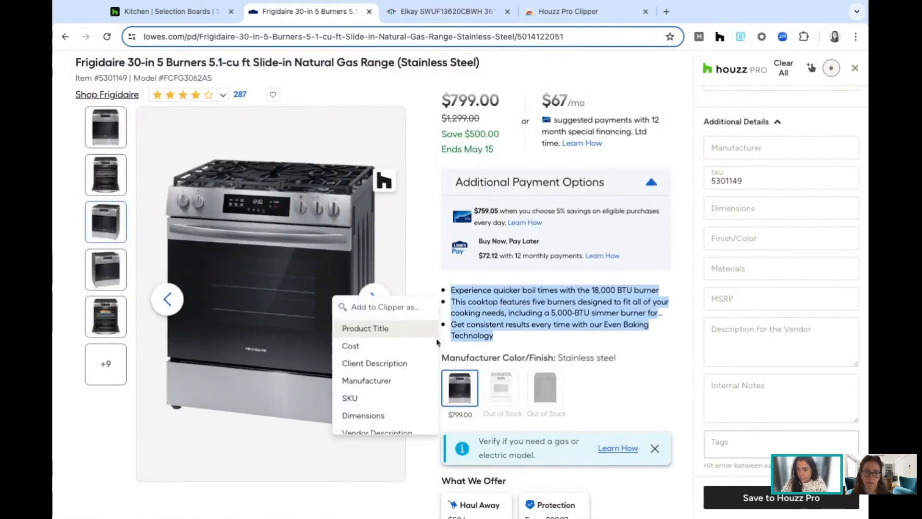
left_click(377, 363)
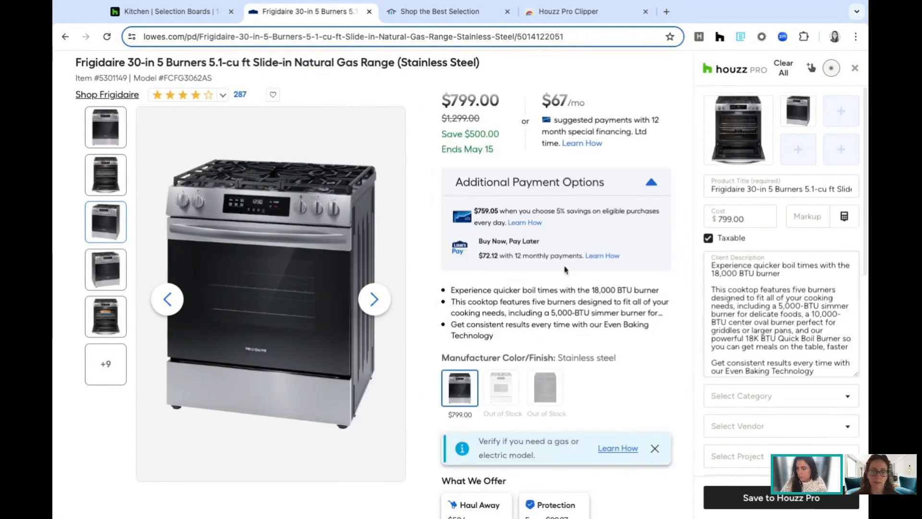
- Set the range's markup to 15% and apply the client price in the cost calculator
scroll(814, 221, "down", 1)
left_click(805, 203)
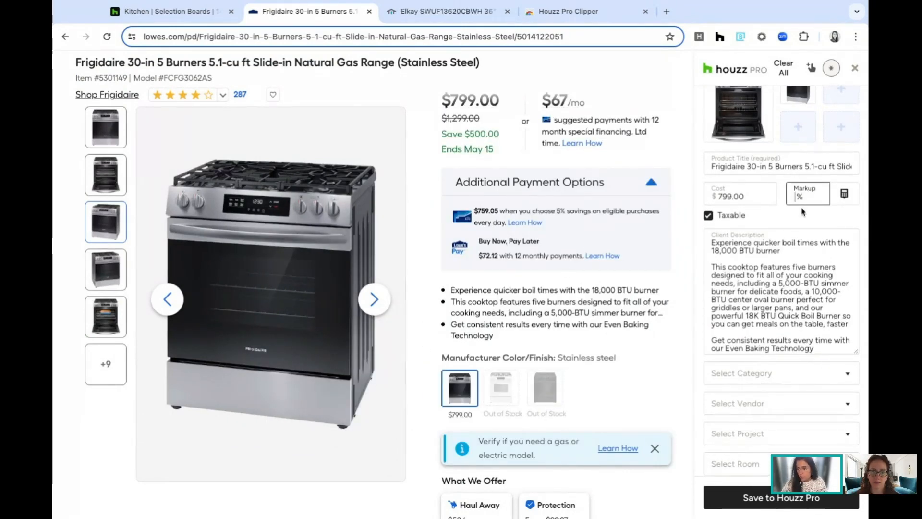
type("15")
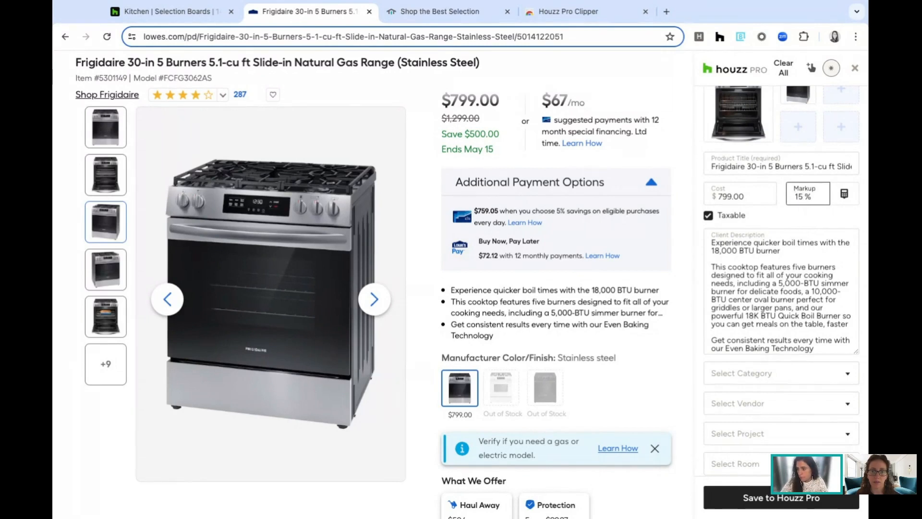
left_click(844, 194)
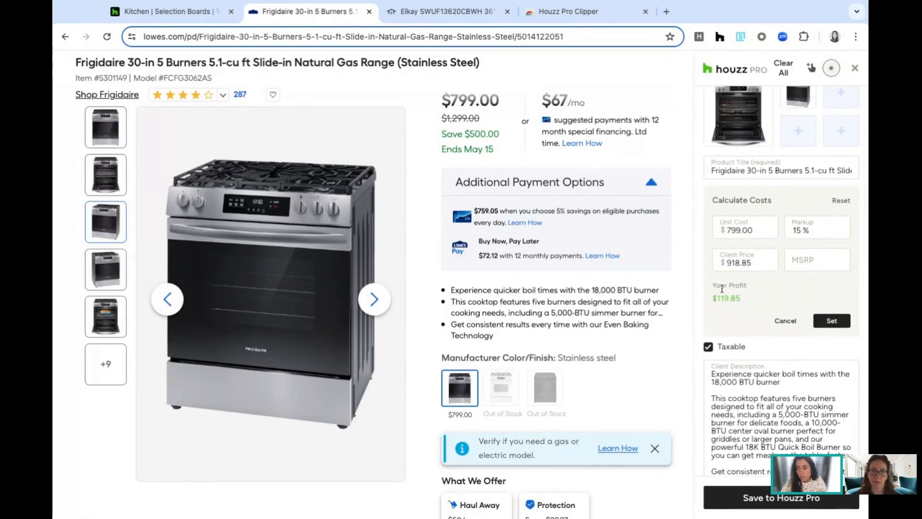
left_click(832, 322)
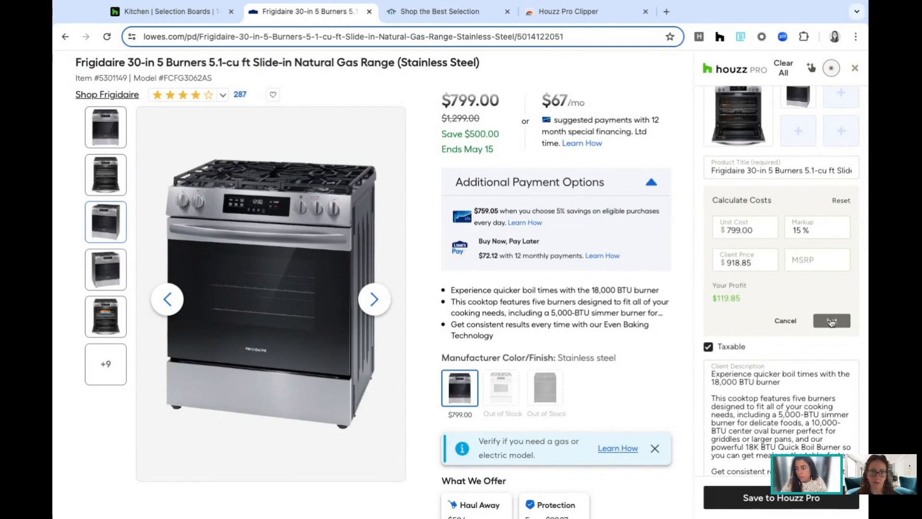
- Create and assign the category "Appliances" for the range and set its vendor to Lowe's
scroll(833, 231, "down", 3)
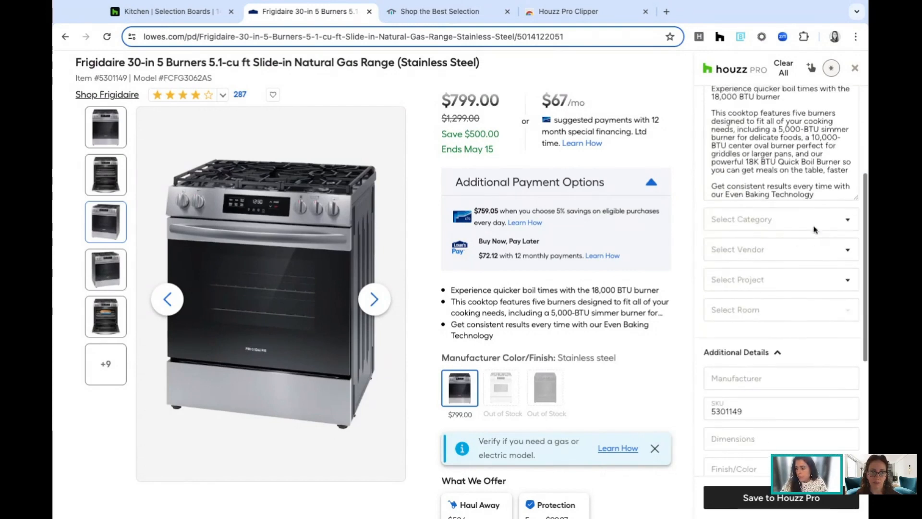
left_click(832, 224)
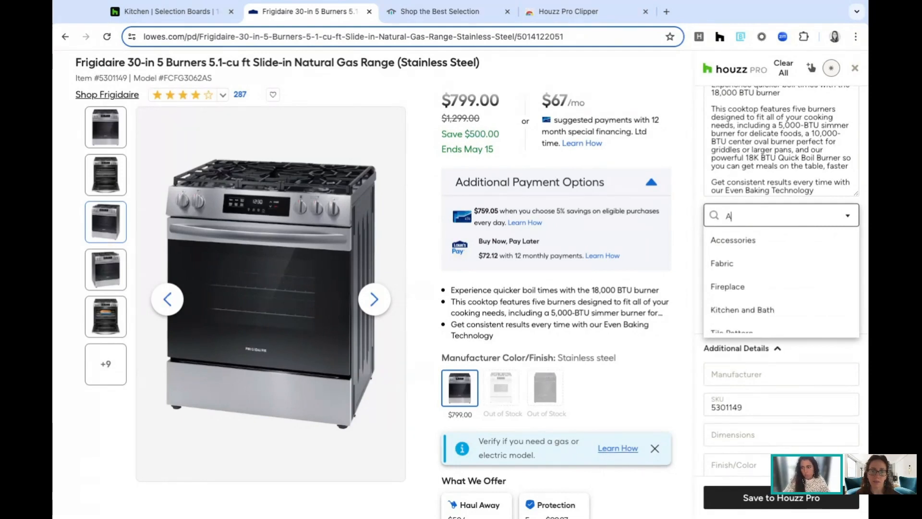
type("Appliances")
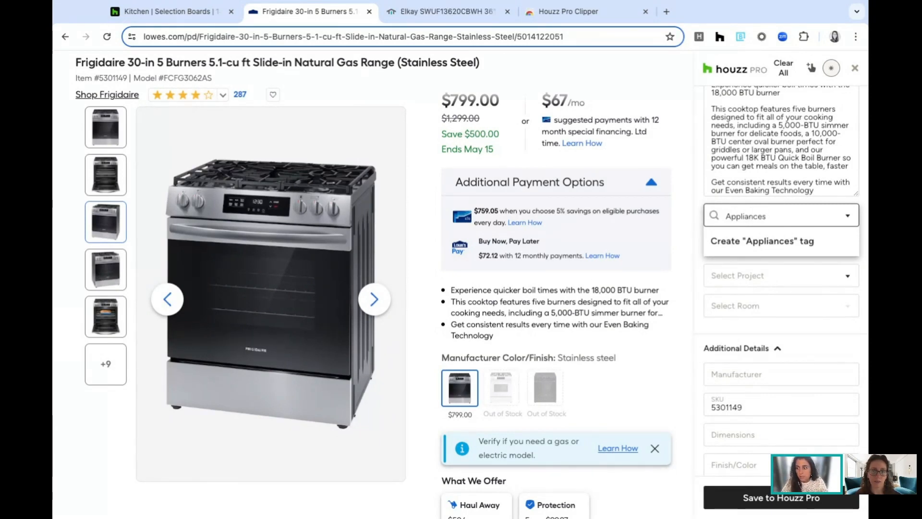
left_click(754, 243)
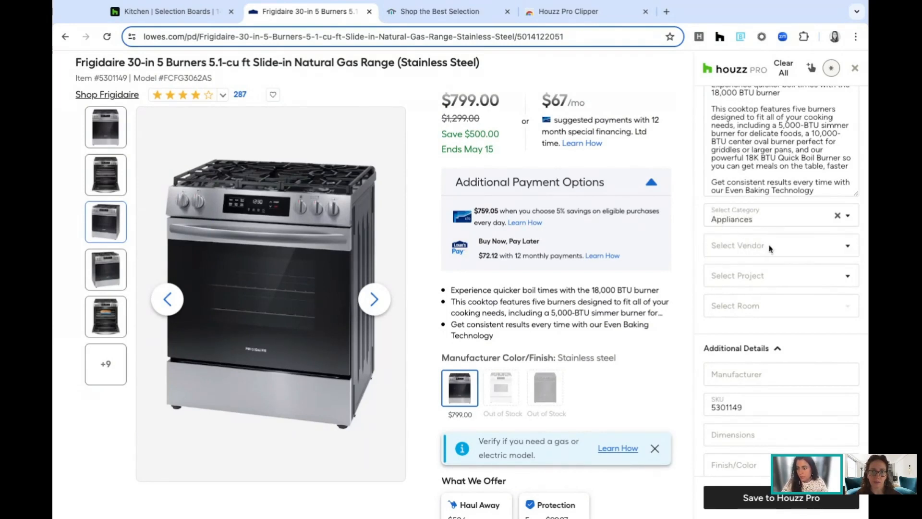
left_click(770, 248)
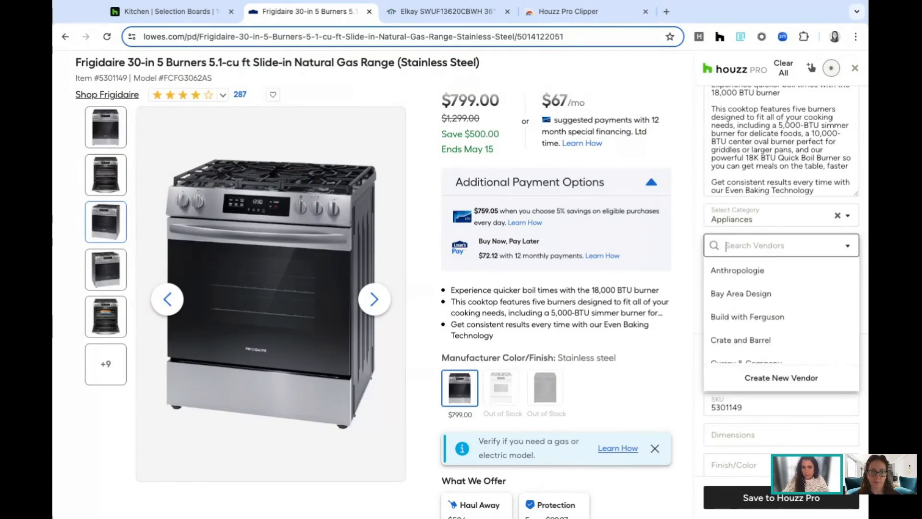
type("lowe")
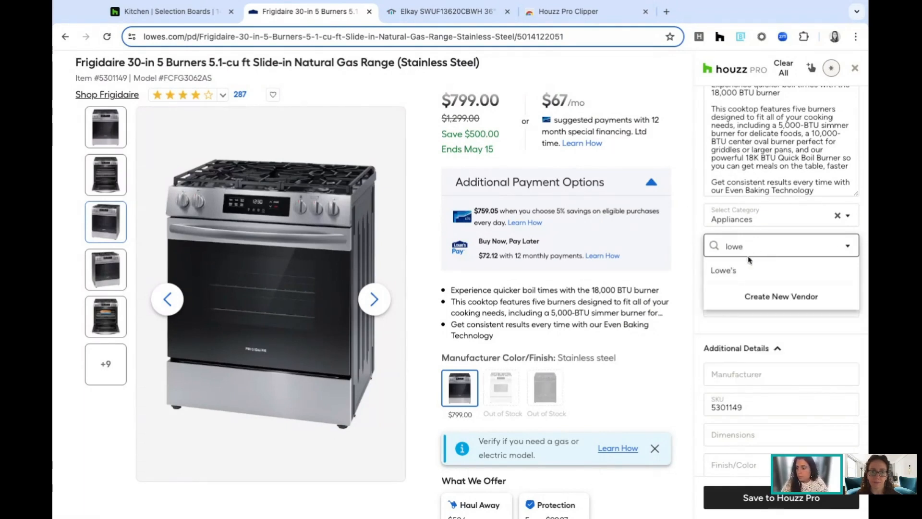
left_click(735, 271)
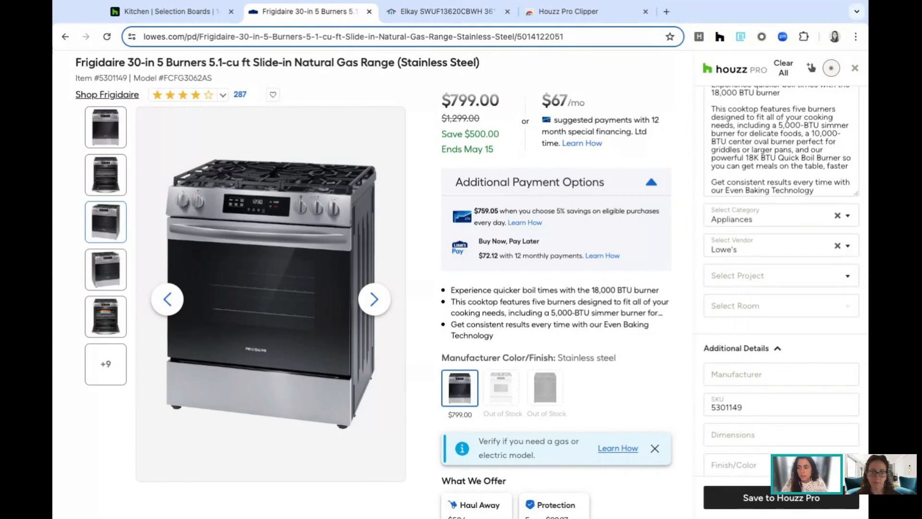
- Assign the range to the "(DON'T EDIT!!!) 14 Meadow" project and its Kitchen room, keeping Add Directly to Board enabled
left_click(759, 275)
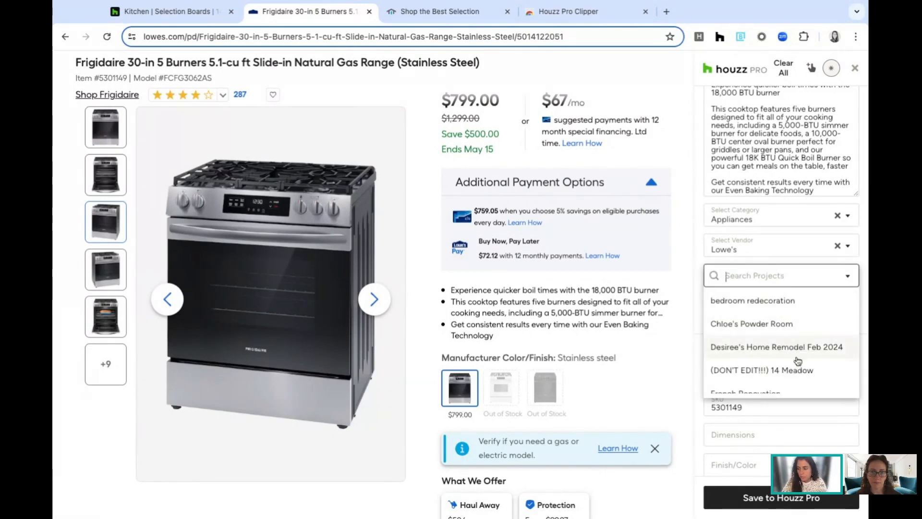
scroll(801, 370, "down", 3)
scroll(807, 368, "up", 2)
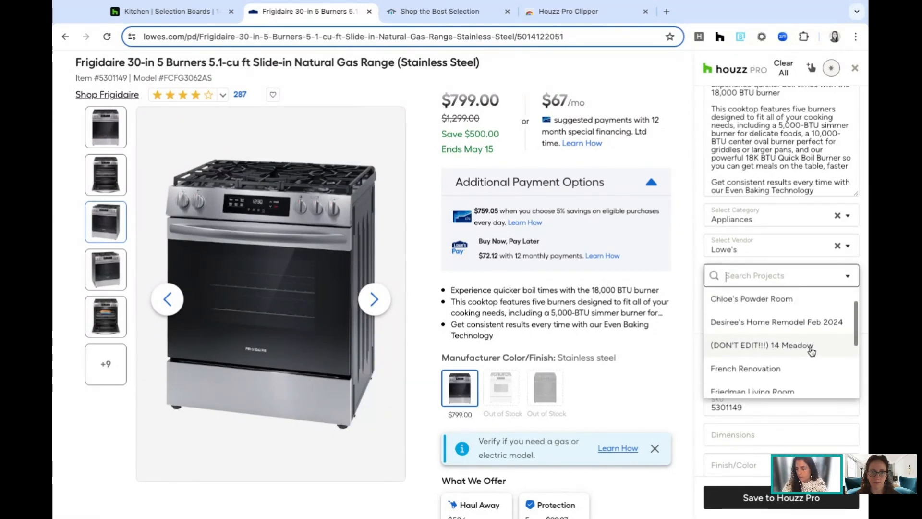
left_click(811, 347)
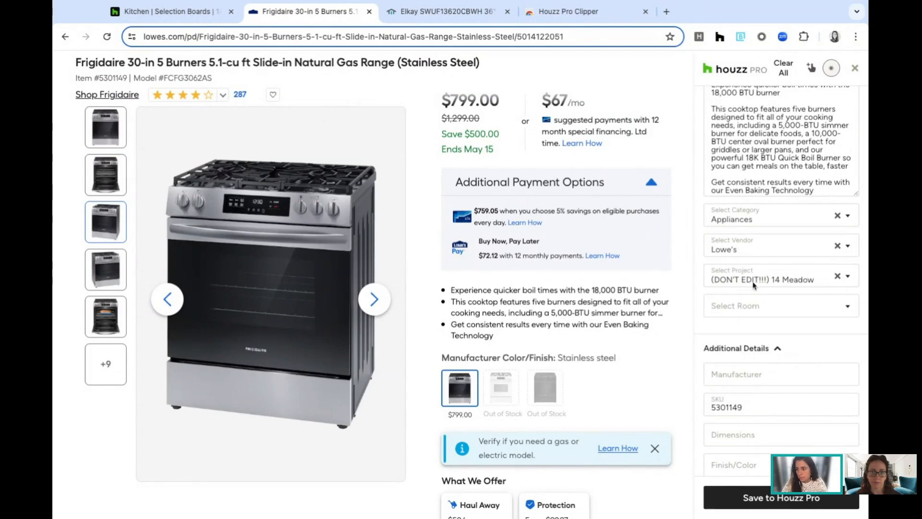
scroll(779, 284, "down", 1)
left_click(765, 283)
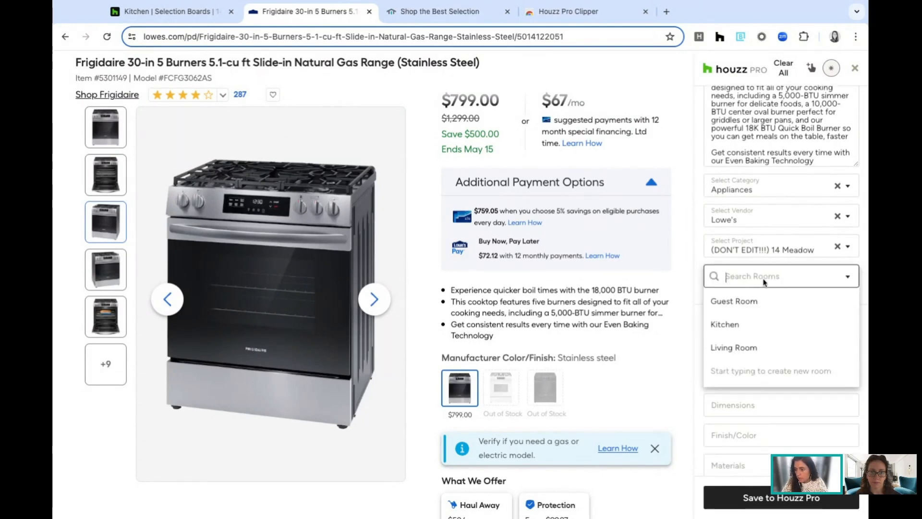
left_click(726, 324)
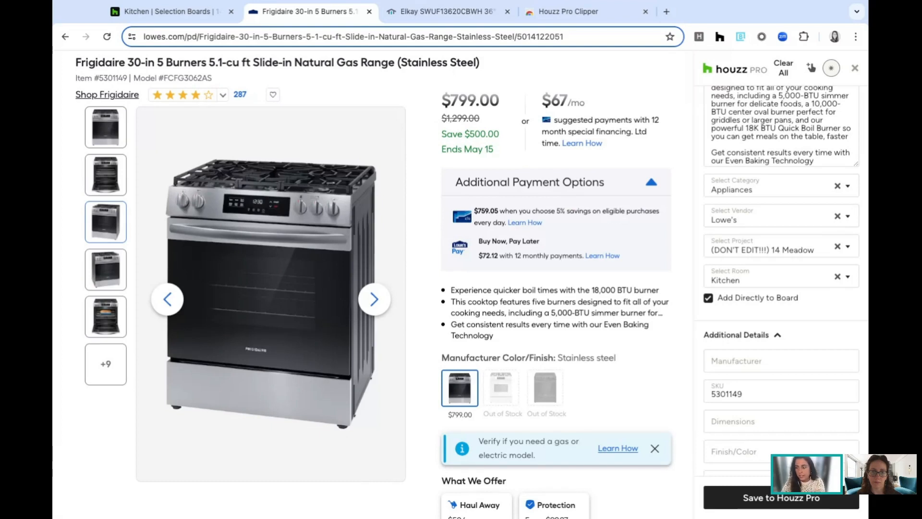
scroll(752, 236, "down", 3)
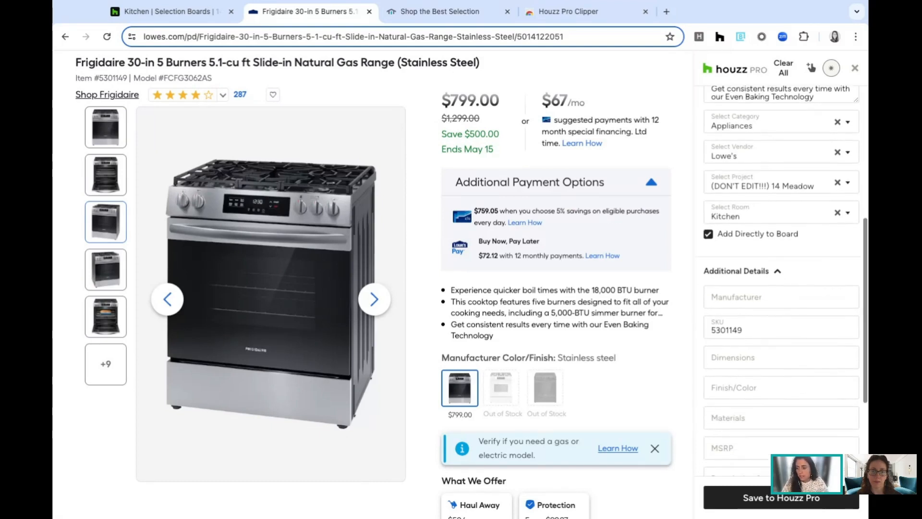
scroll(752, 236, "down", 2)
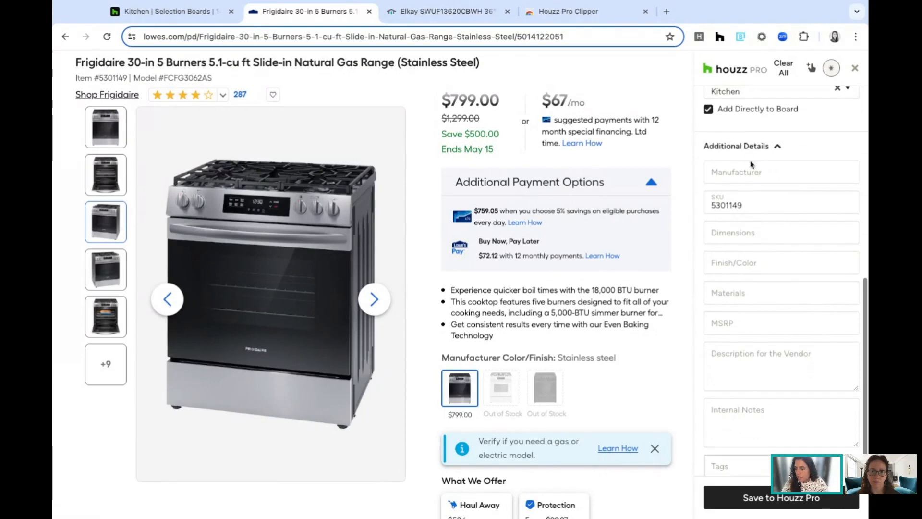
- Save the clipped Frigidaire range to Houzz Pro
scroll(747, 145, "down", 1)
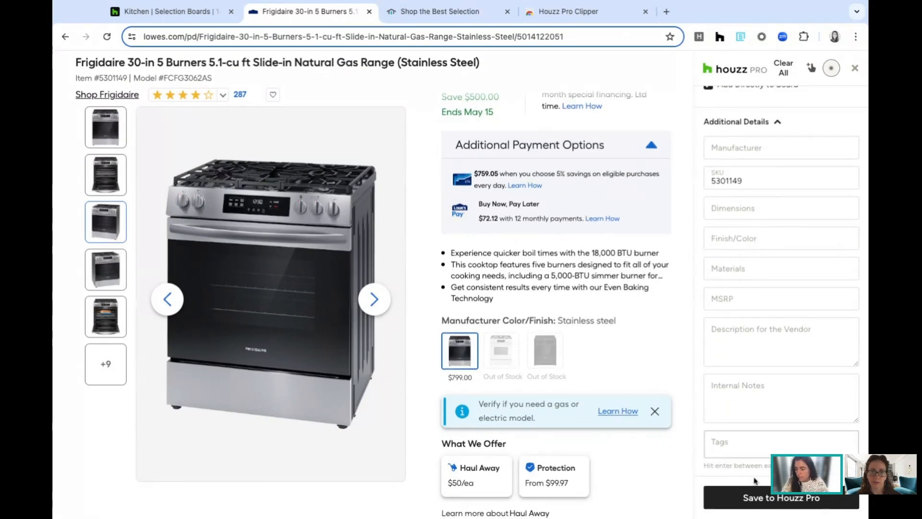
left_click(775, 502)
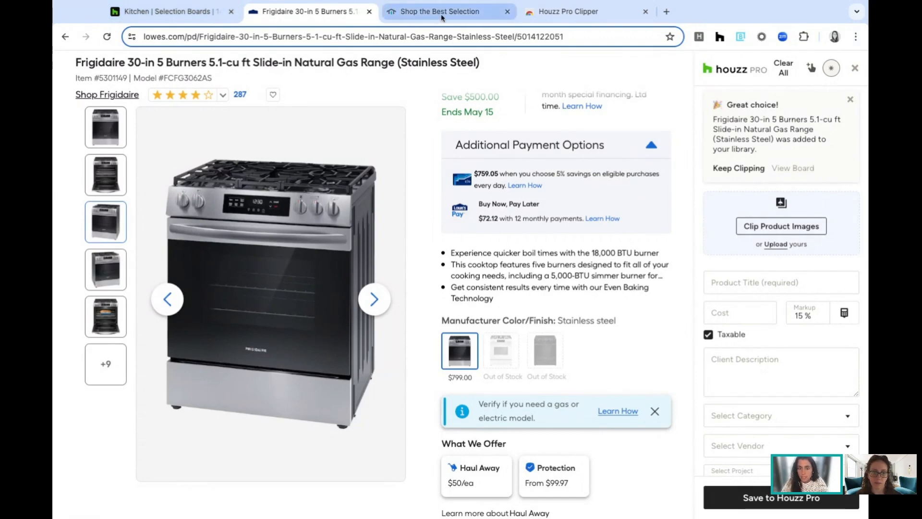
- On the Build with Ferguson page for the Elkay sink, start the Houzz Pro Clipper and clip four product images
left_click(442, 18)
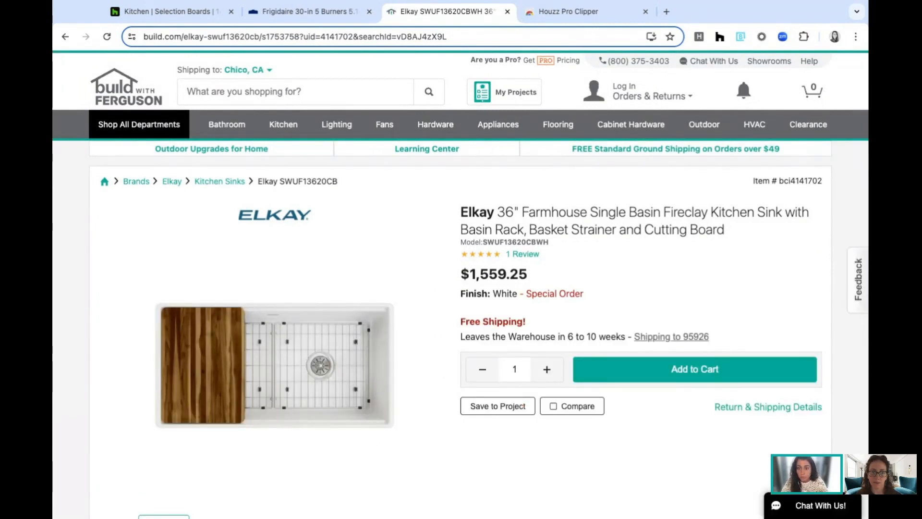
left_click(720, 37)
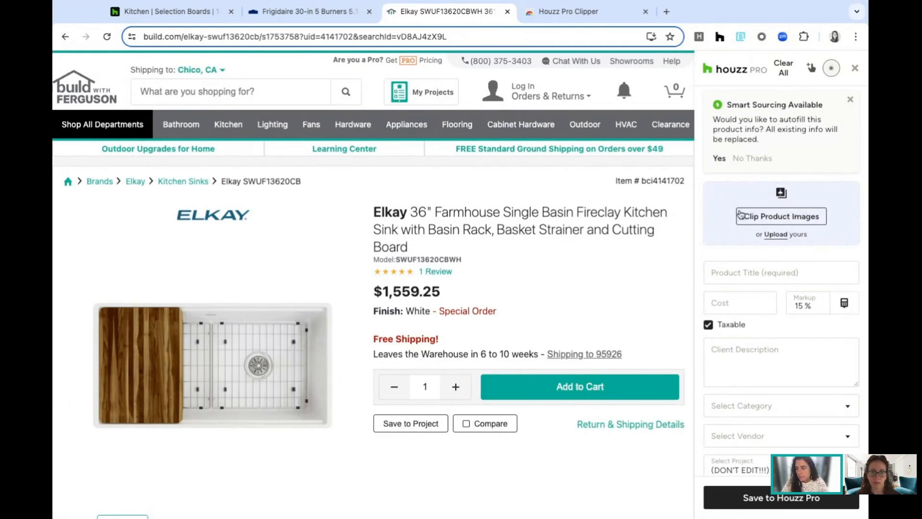
left_click(782, 217)
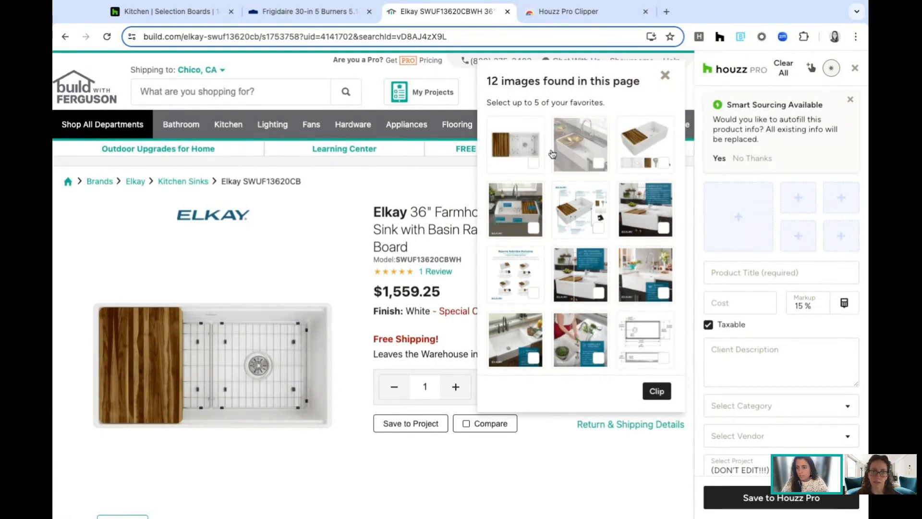
left_click(535, 164)
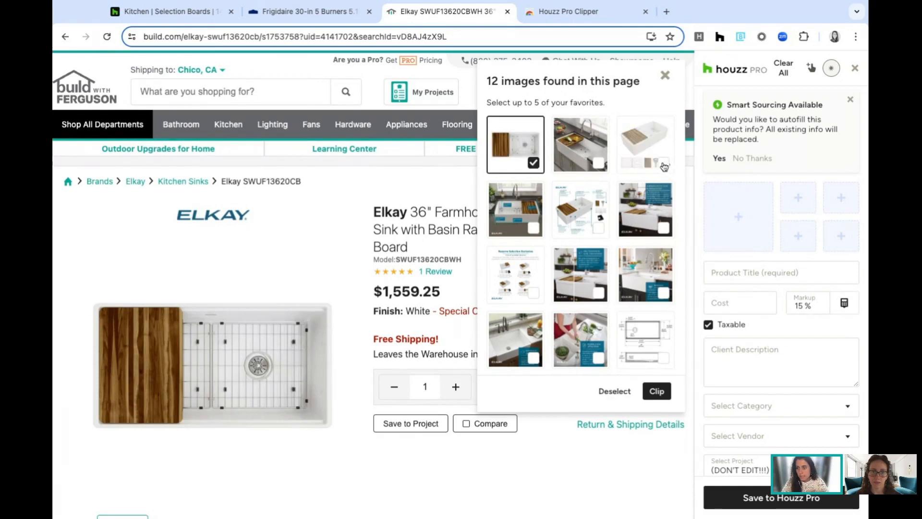
left_click(665, 166)
left_click(599, 228)
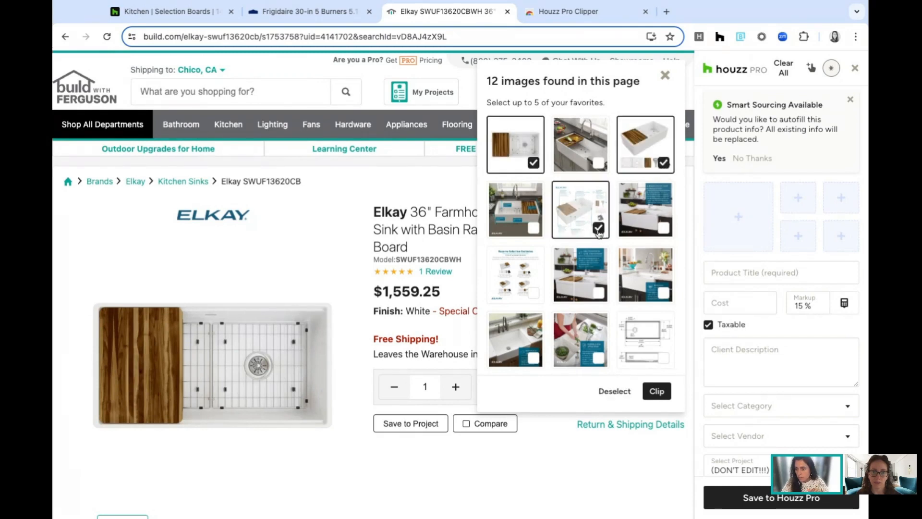
left_click(534, 232)
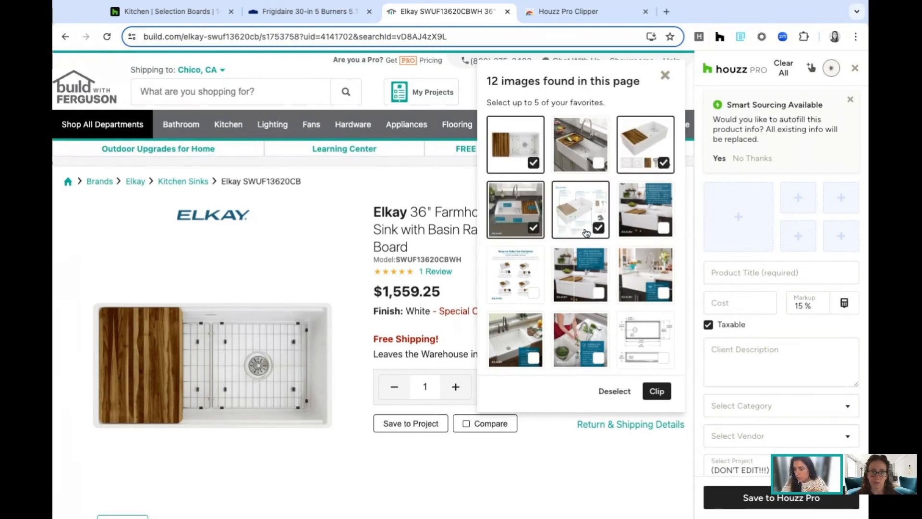
left_click(654, 396)
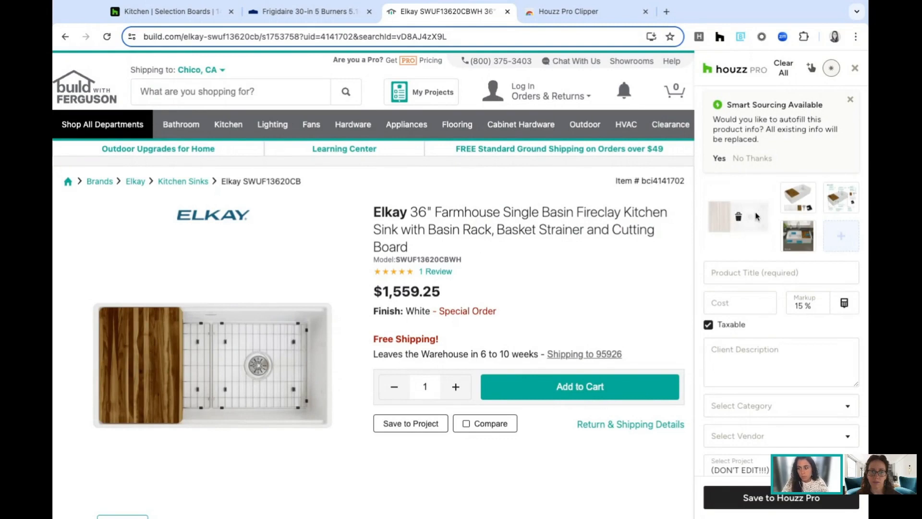
- Clip the sink's heading as the Product Title, model SWUF13620CBWH as the SKU and $1,559.25 as the Cost
scroll(755, 216, "down", 1)
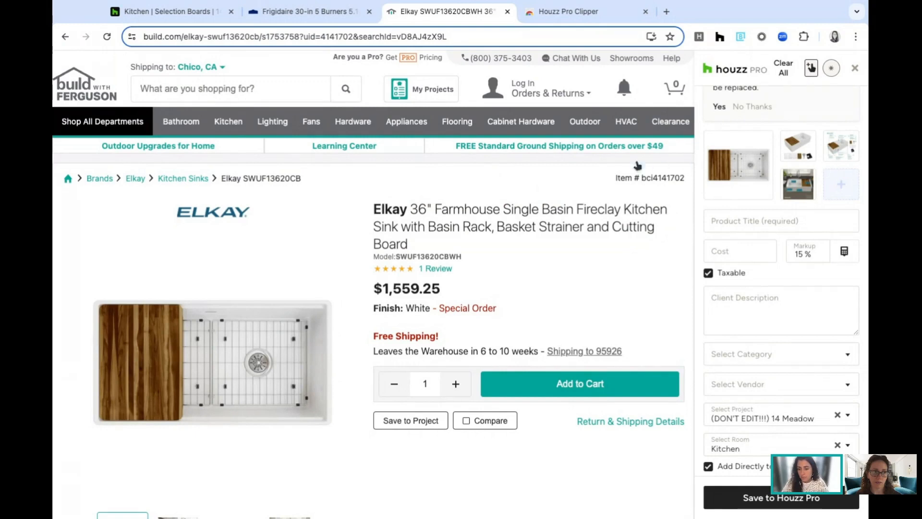
left_click(423, 246)
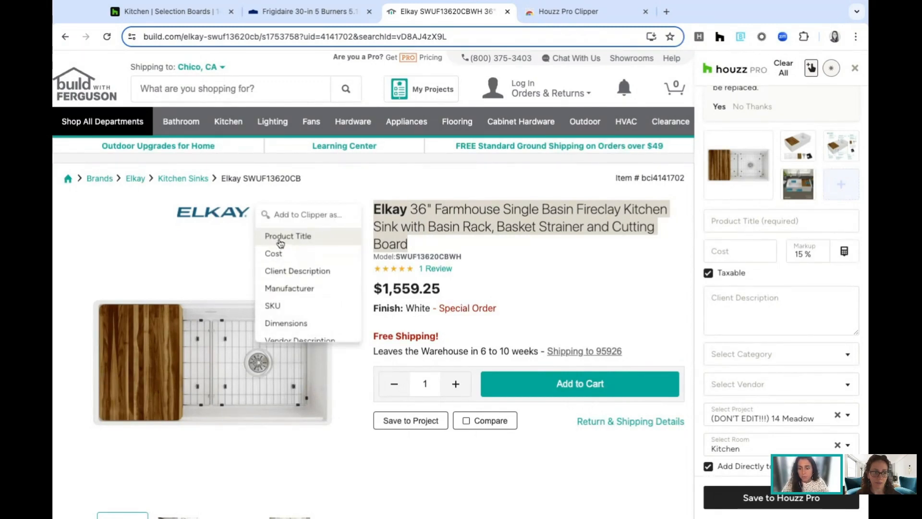
left_click(305, 238)
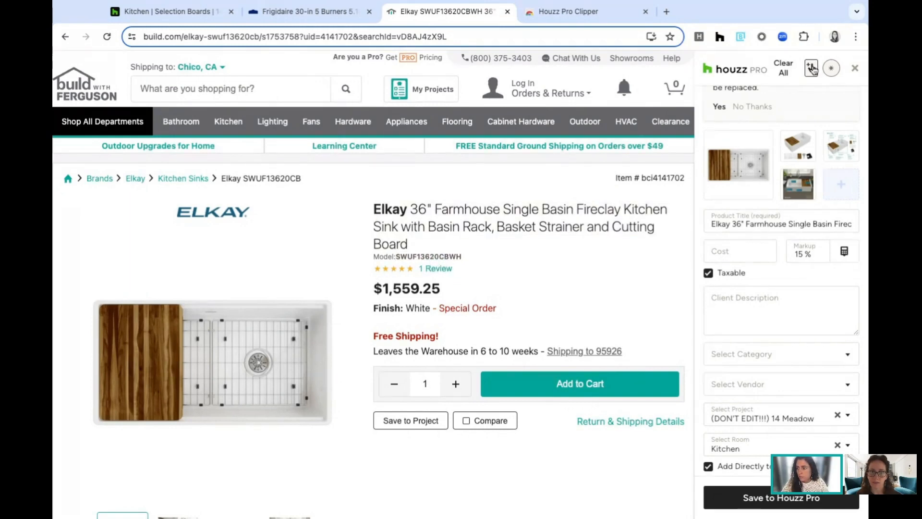
left_click(428, 257)
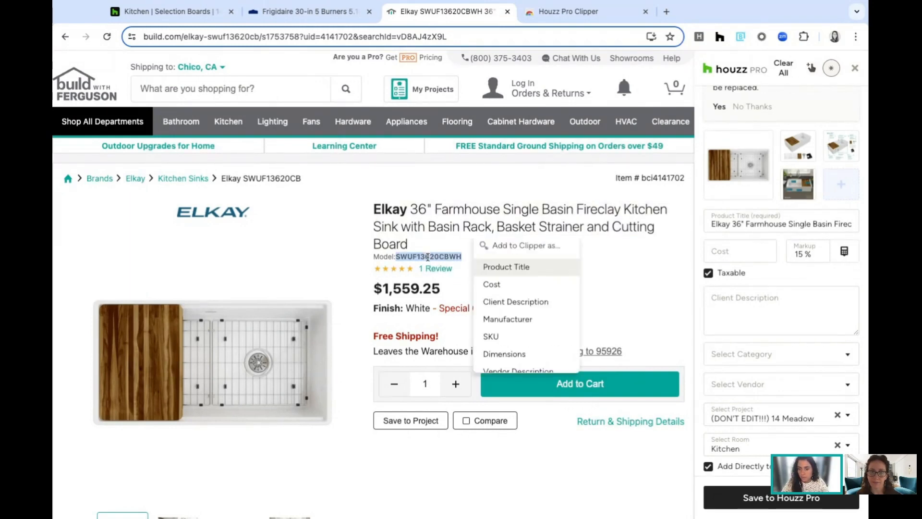
left_click(491, 337)
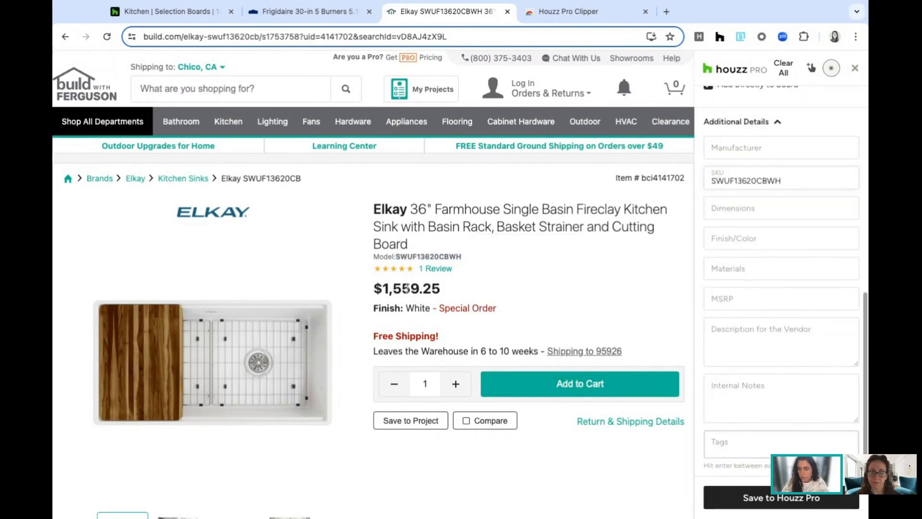
left_click(406, 288)
left_click(491, 320)
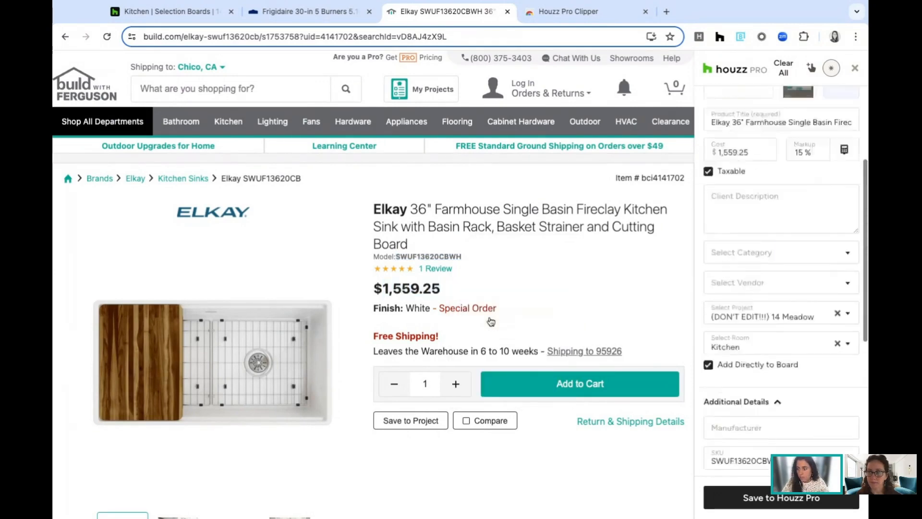
- Clip the sink's introductory Details paragraph as the Client Description and the Specifications list as the Dimensions
scroll(391, 293, "down", 7)
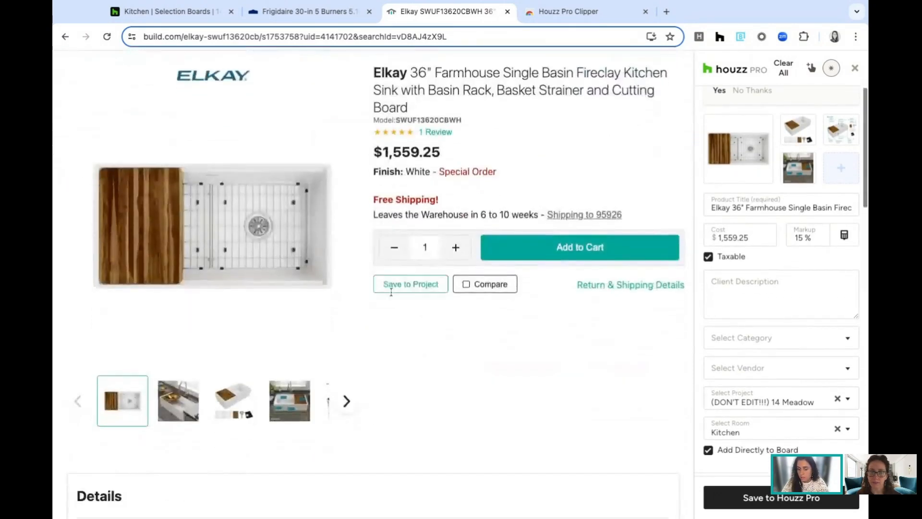
left_click_drag(194, 399, 77, 353)
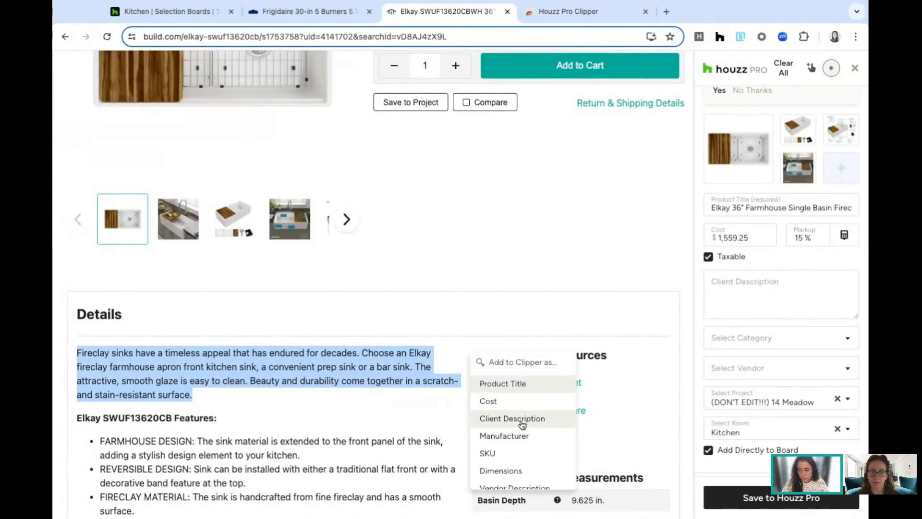
left_click(522, 420)
scroll(522, 367, "down", 8)
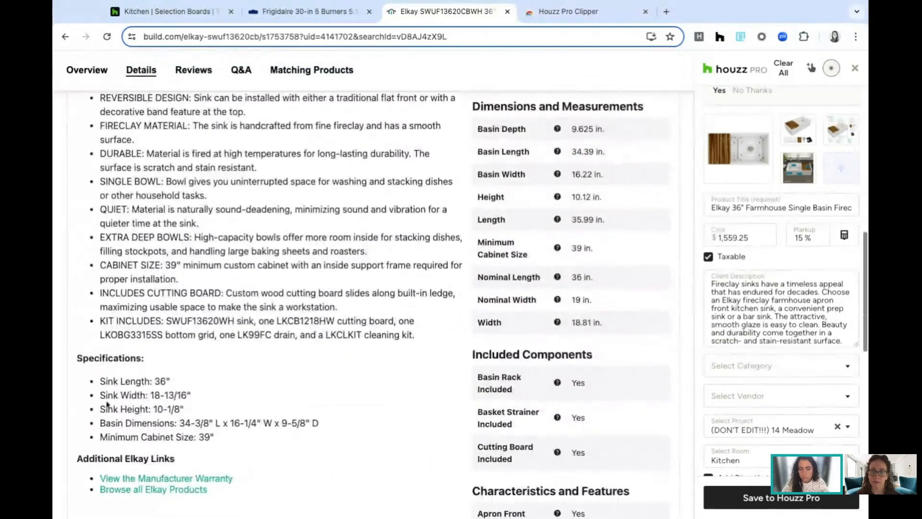
left_click_drag(101, 380, 391, 440)
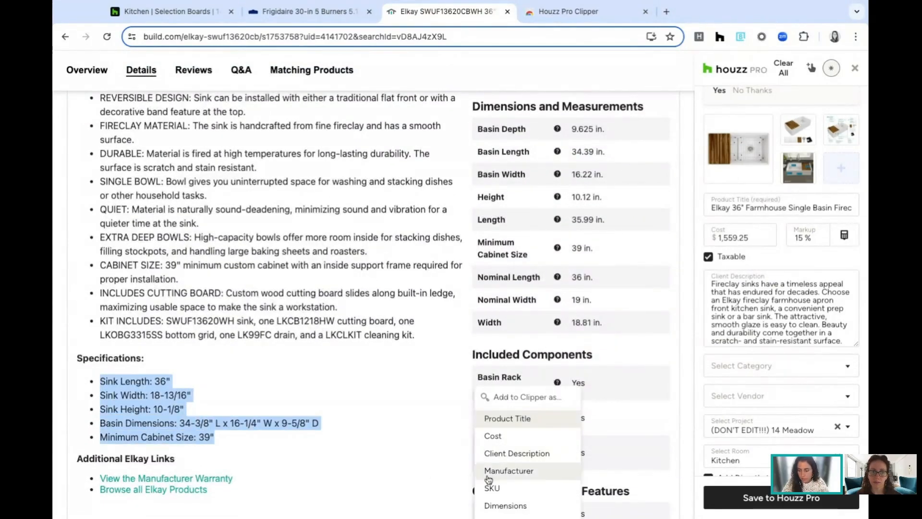
left_click(505, 506)
- Set the sink's category to Plumbing and its vendor to Build with Ferguson
scroll(750, 336, "down", 3)
scroll(757, 325, "up", 3)
scroll(761, 325, "up", 3)
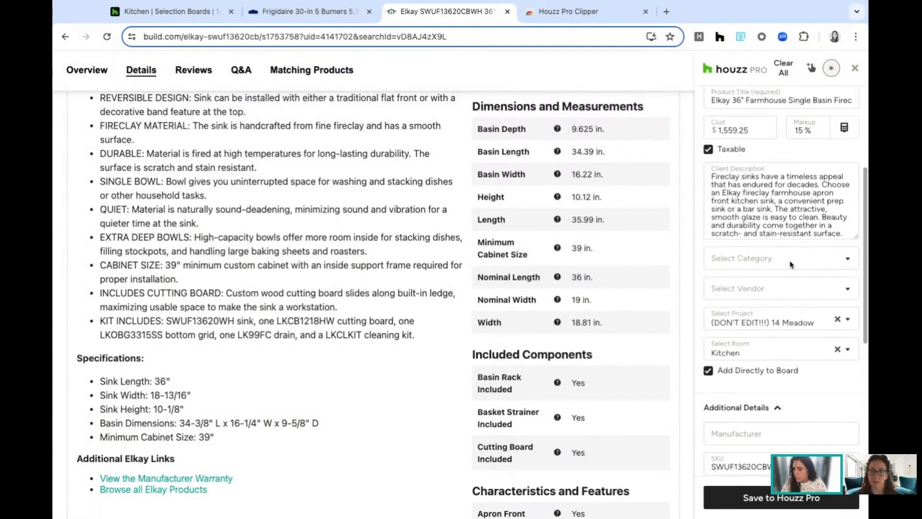
left_click(792, 262)
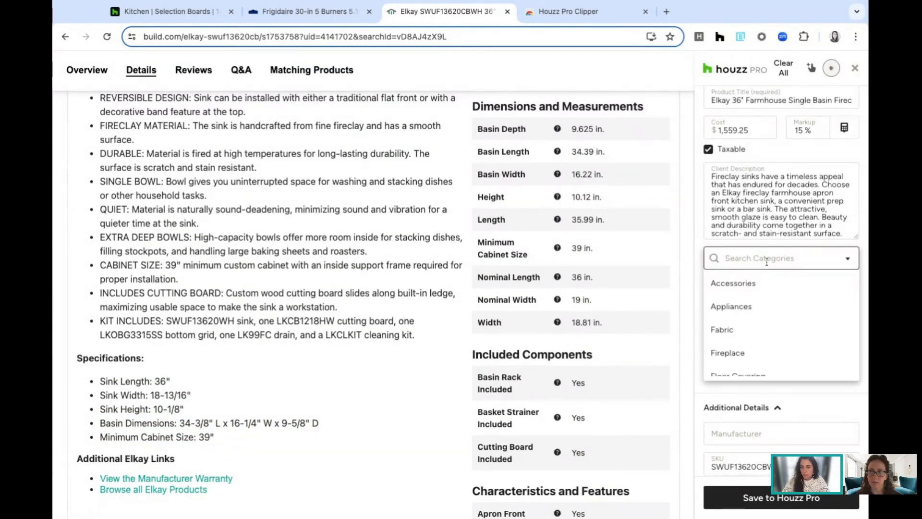
type("p")
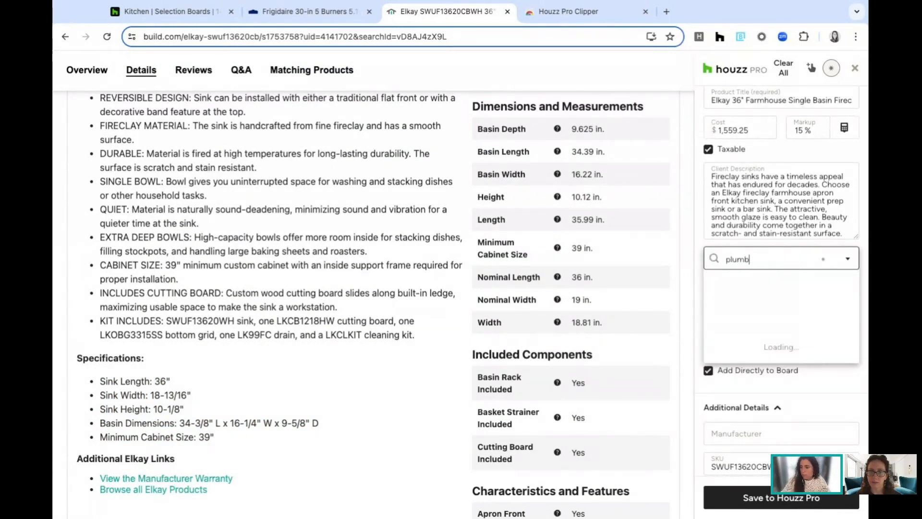
type("lumb")
left_click(746, 282)
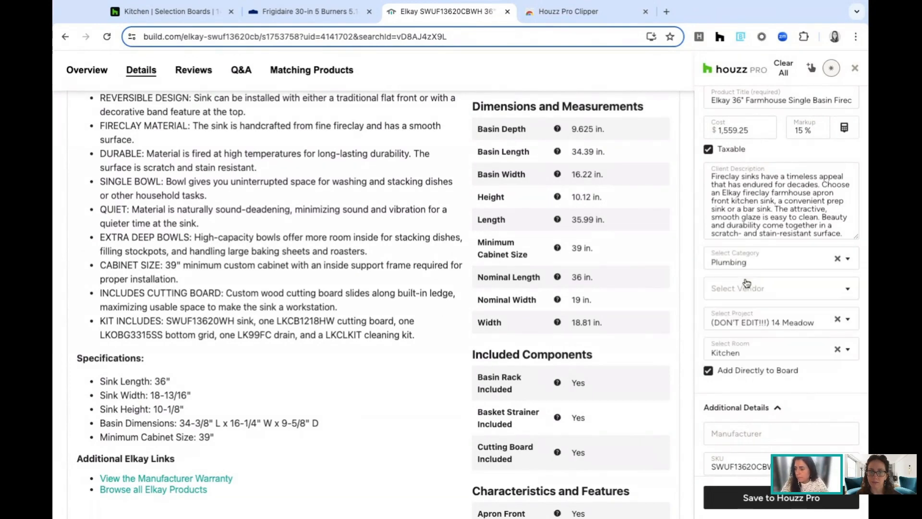
left_click(791, 293)
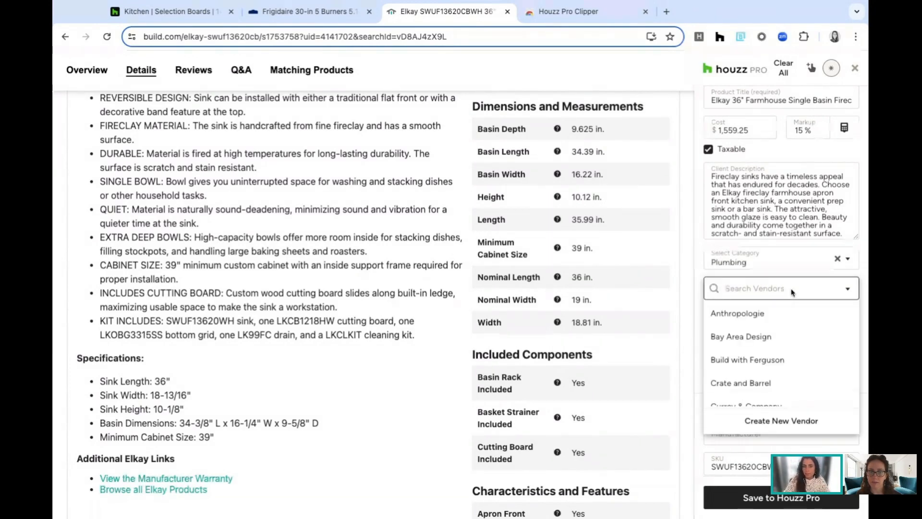
type("buil")
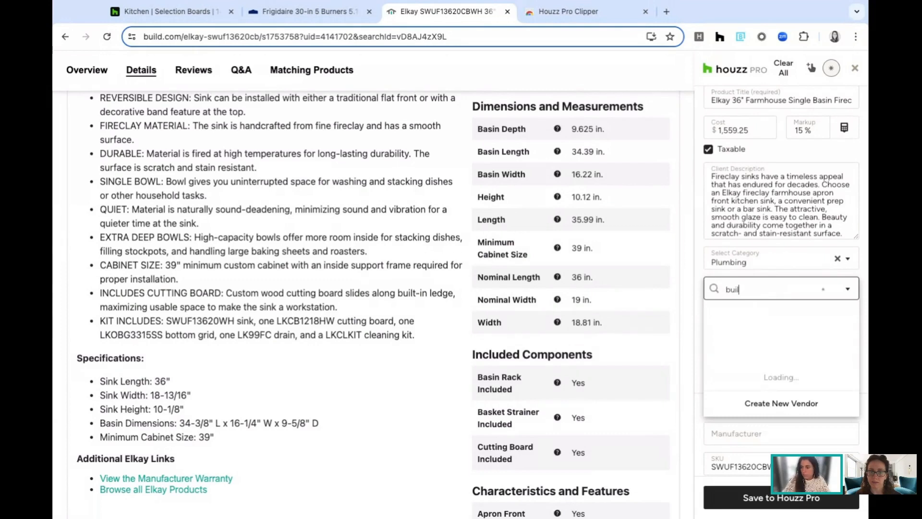
left_click(776, 314)
- Review the sink's clipped details and save it to Houzz Pro with Add Directly to Board enabled
scroll(781, 317, "down", 1)
scroll(781, 317, "down", 1)
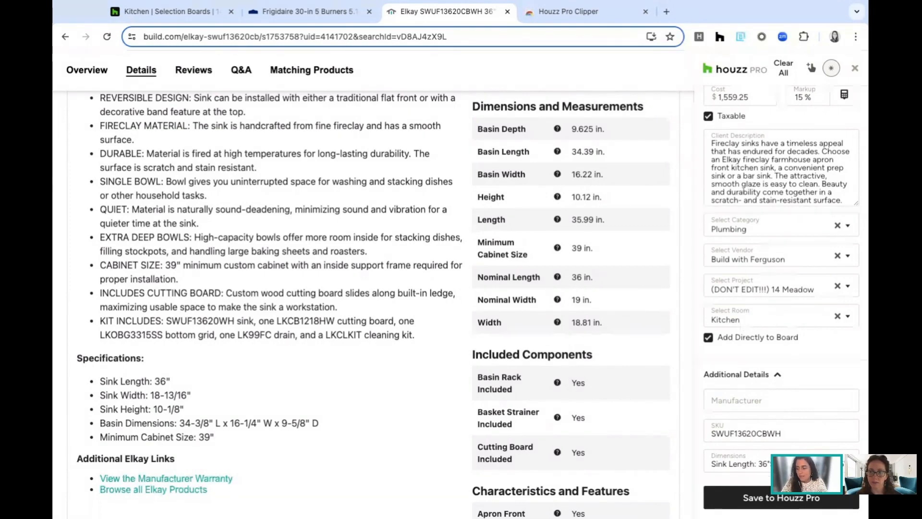
scroll(749, 264, "down", 3)
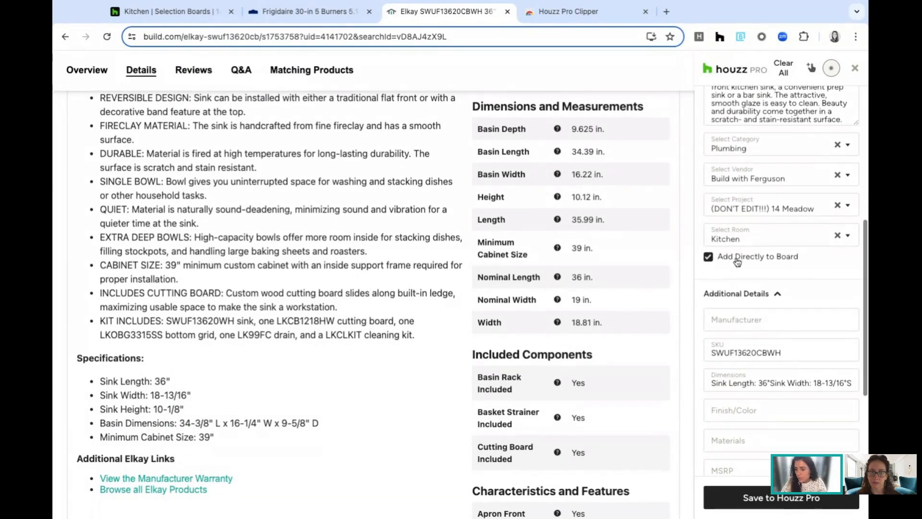
scroll(751, 269, "down", 5)
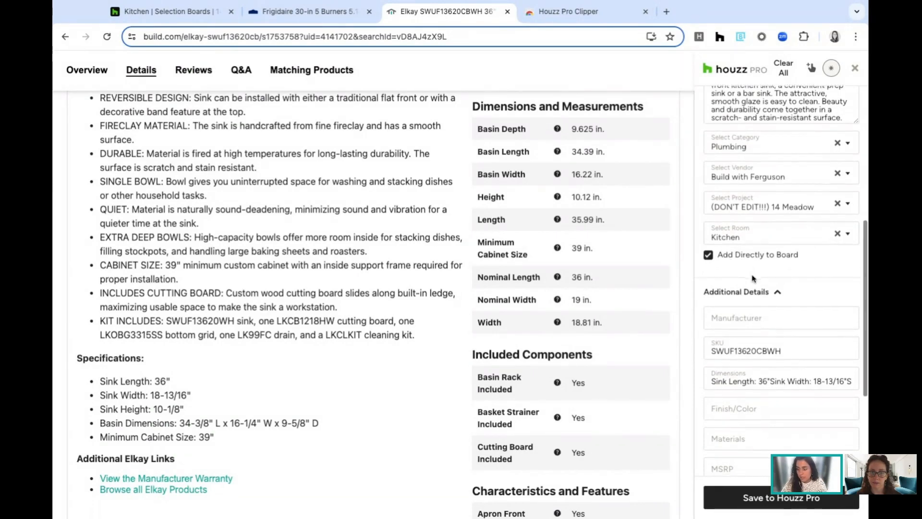
left_click(772, 504)
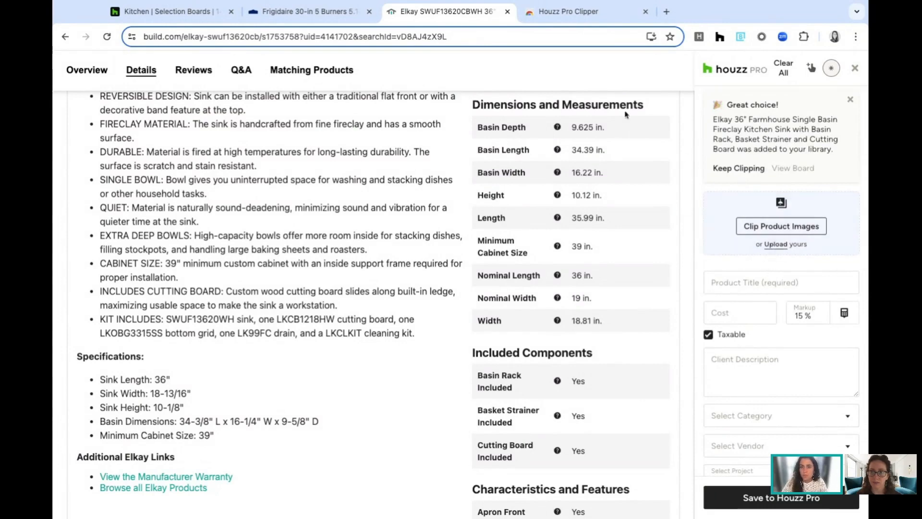
- Return to the Kitchen selection board, close the Library, and insert the Kitchen 3D floor plan assigned to 14 Meadow
left_click(166, 16)
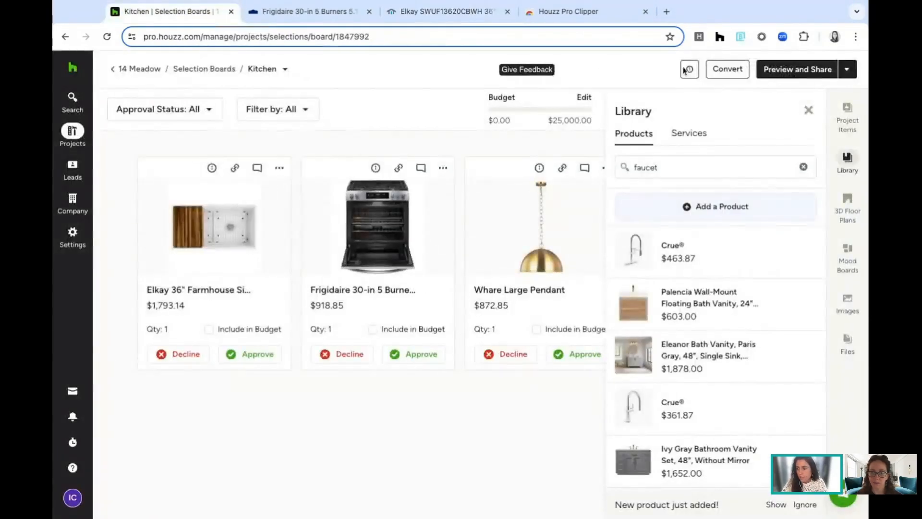
left_click(814, 114)
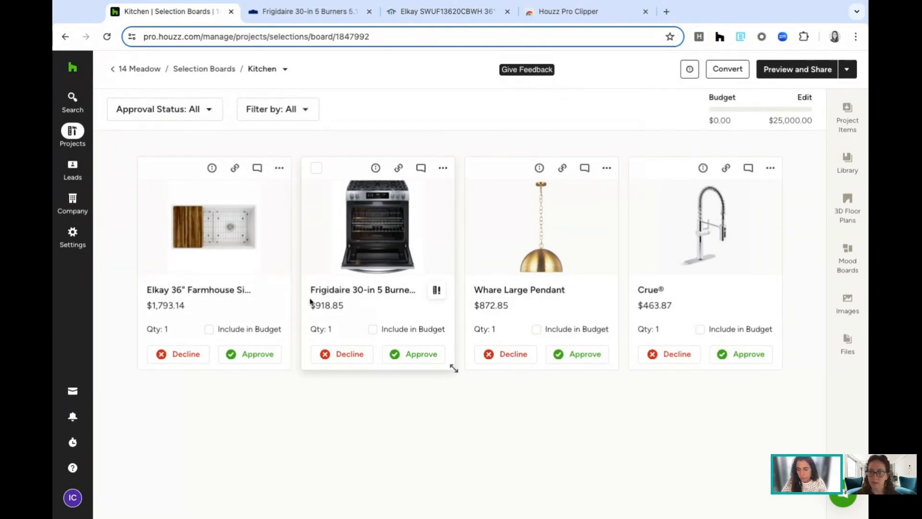
left_click(848, 199)
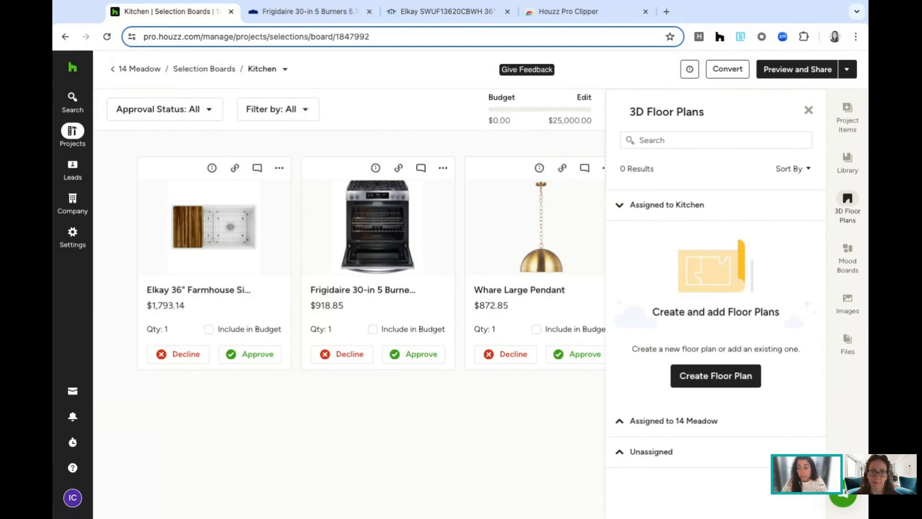
left_click(623, 207)
left_click(620, 238)
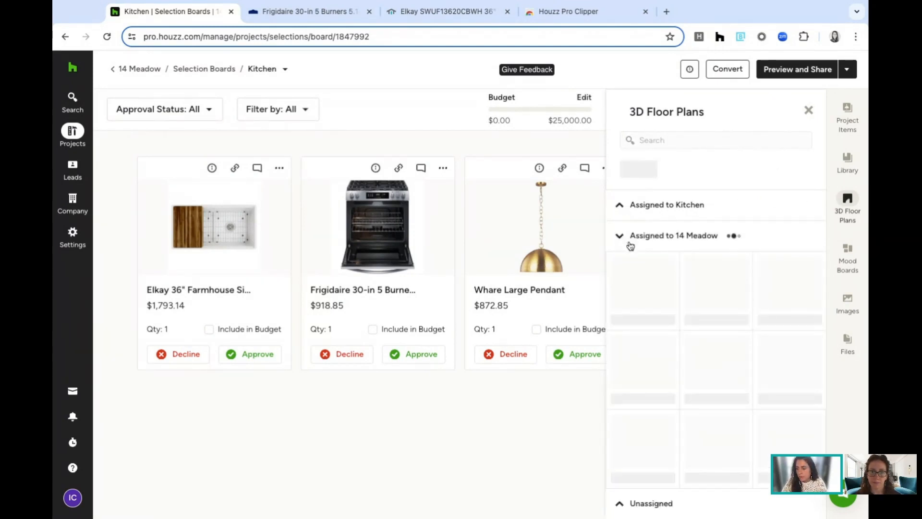
mouse_move(643, 283)
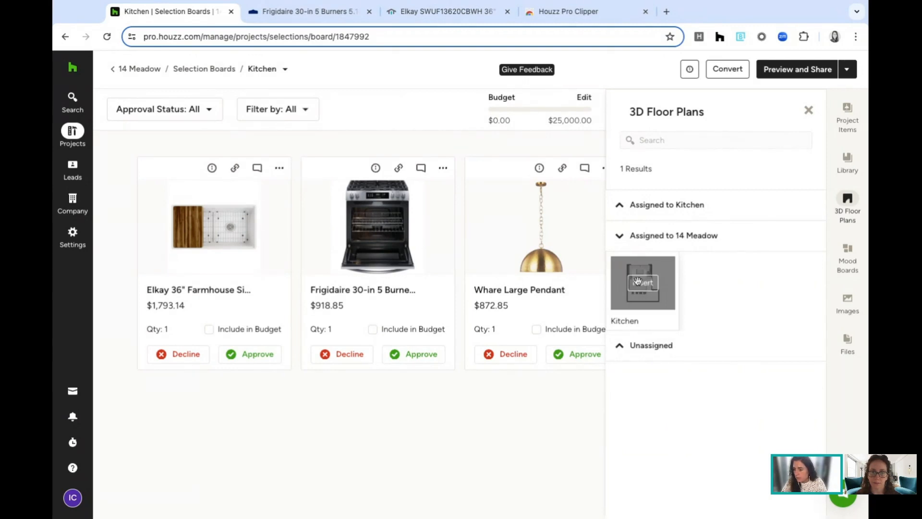
left_click(643, 282)
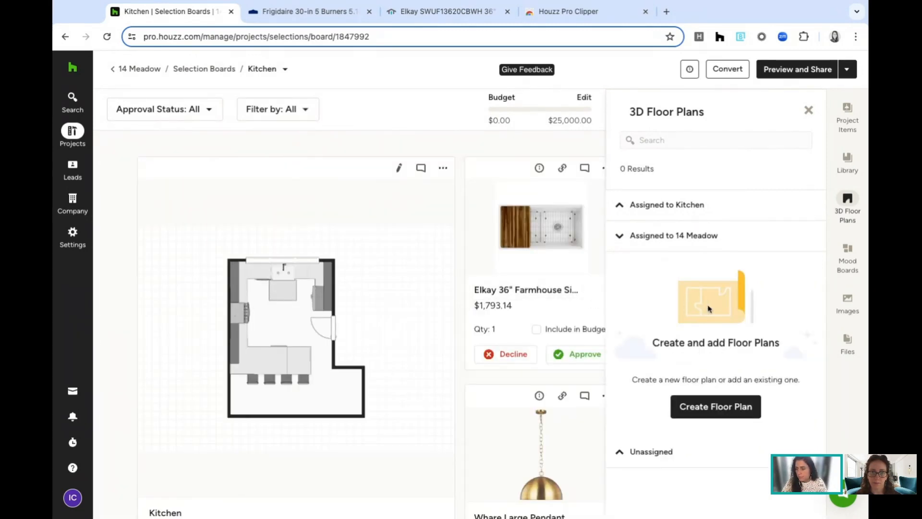
- Look through the mood boards available for the Kitchen board, including the unassigned ones
left_click(852, 253)
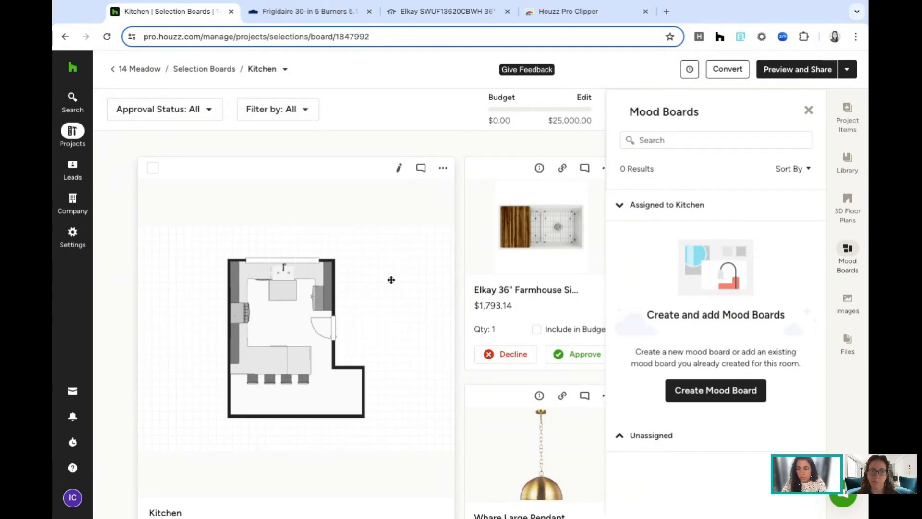
scroll(481, 260, "down", 1)
left_click(630, 438)
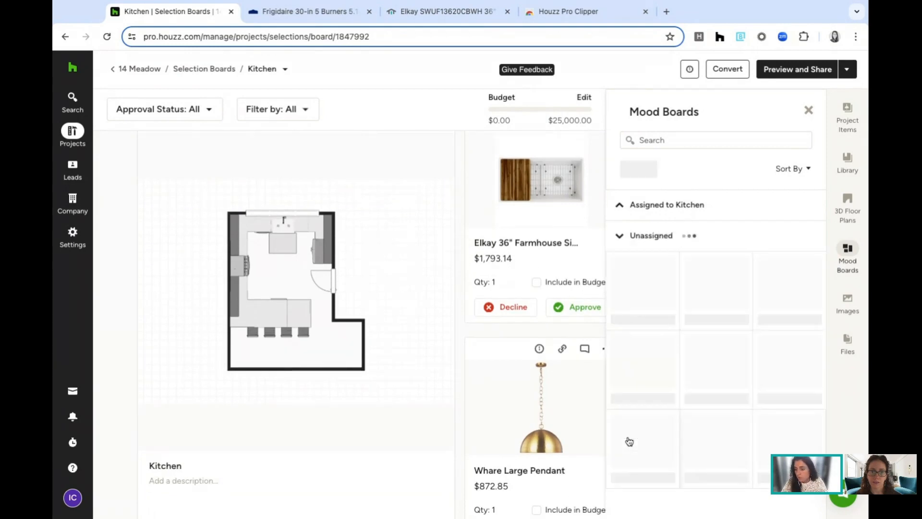
left_click(630, 238)
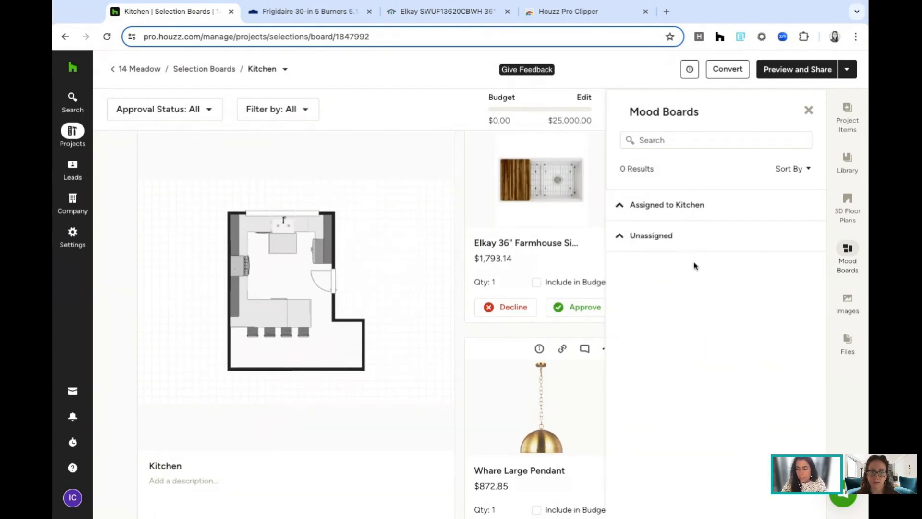
- Upload the image 14 MAY - Kitchen Render.png and the 14 MAY - Fireclay Sink installation file to the Kitchen board
left_click(849, 301)
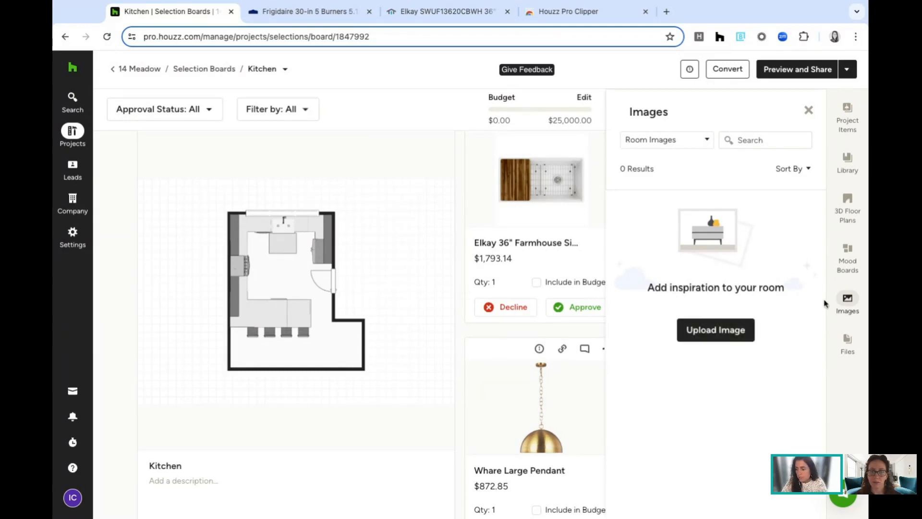
left_click(701, 332)
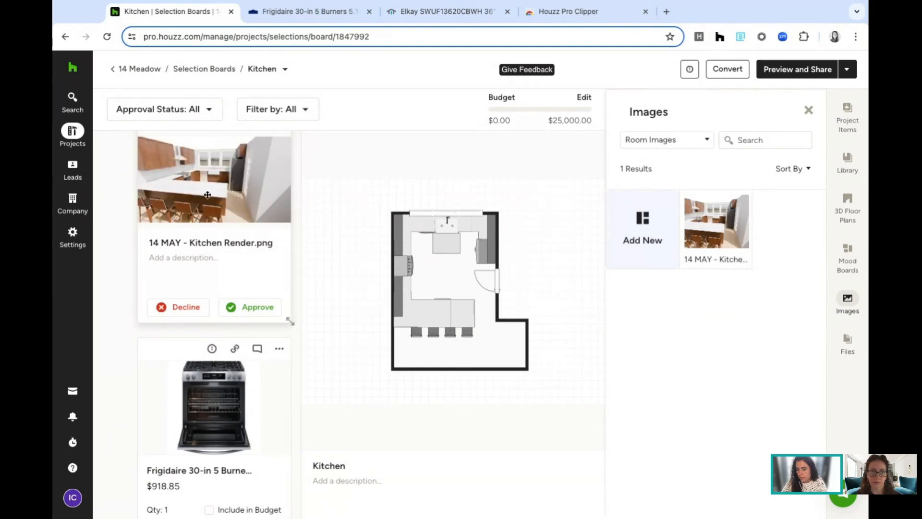
left_click(847, 340)
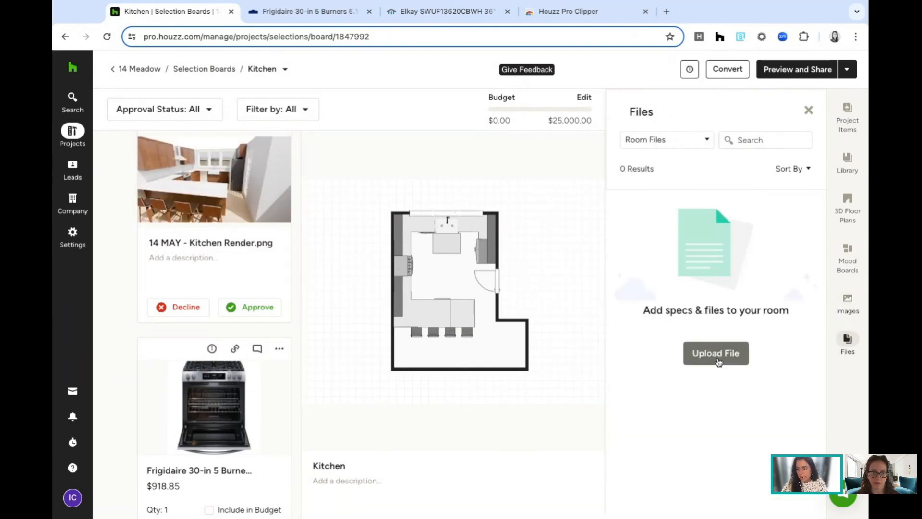
left_click(717, 356)
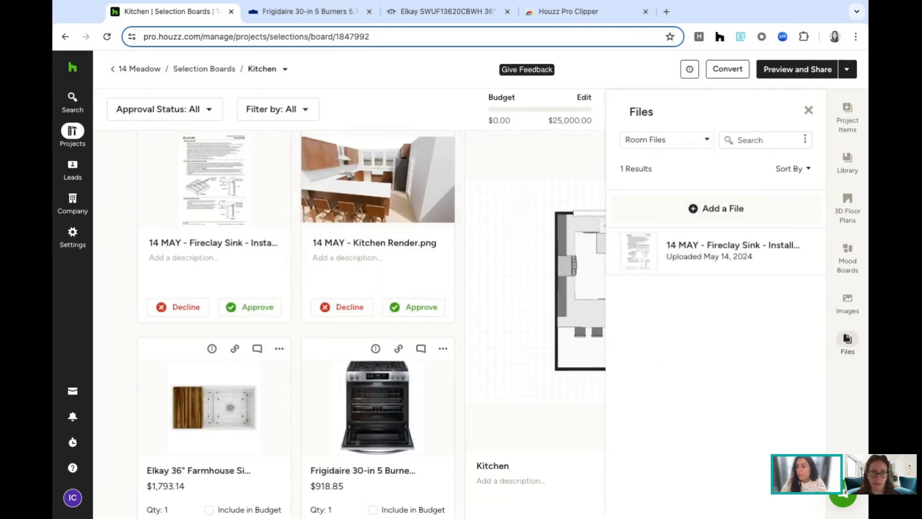
left_click(809, 111)
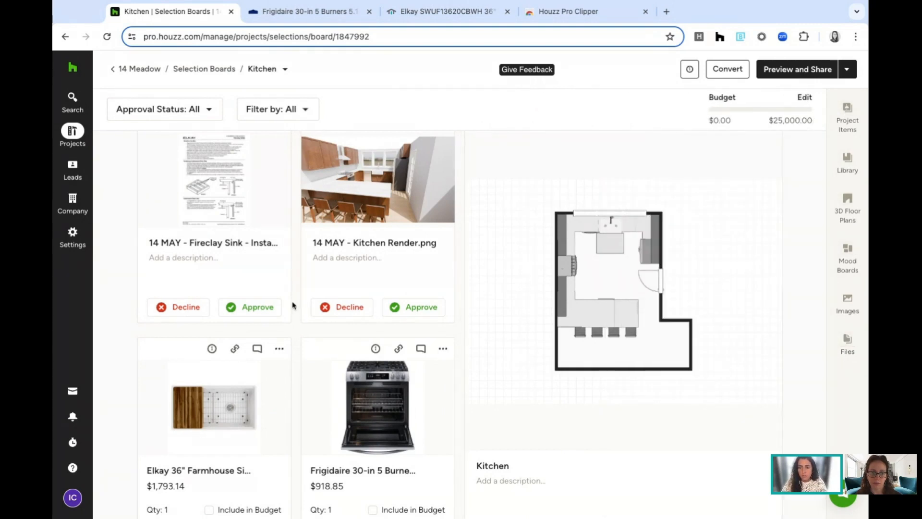
- Create a new section on the board between the sink and range row and the pendant and Crue faucet row
scroll(295, 303, "up", 1)
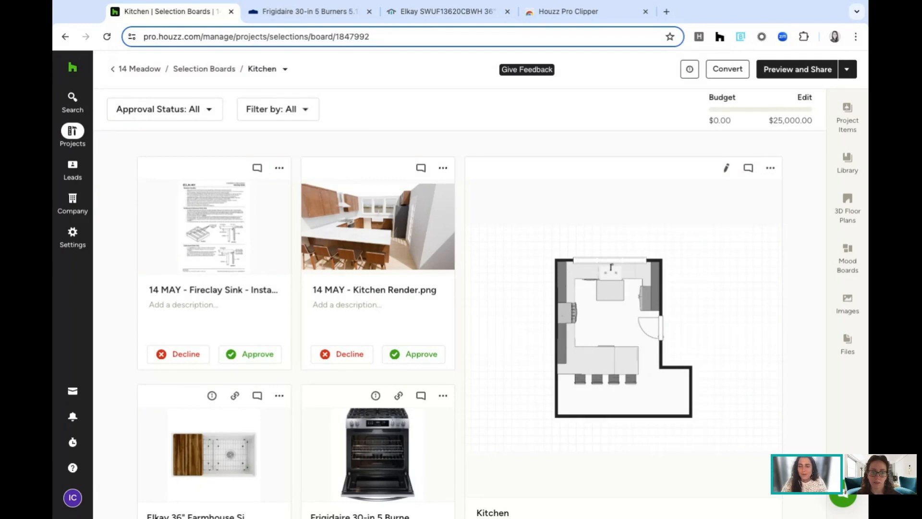
scroll(460, 258, "down", 5)
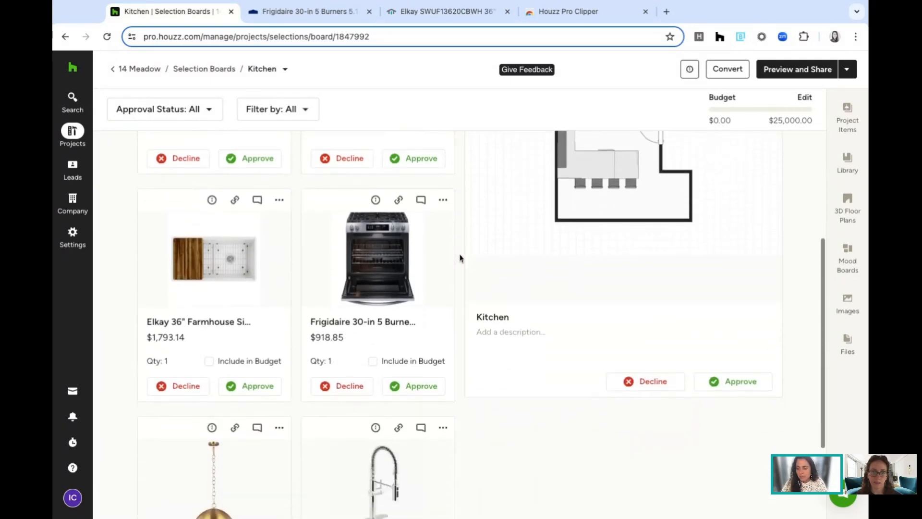
scroll(459, 258, "up", 5)
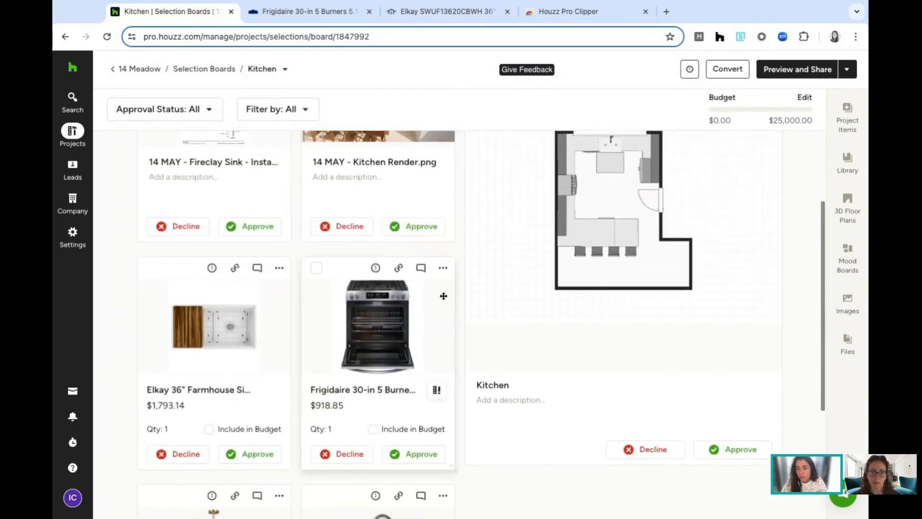
scroll(443, 296, "up", 1)
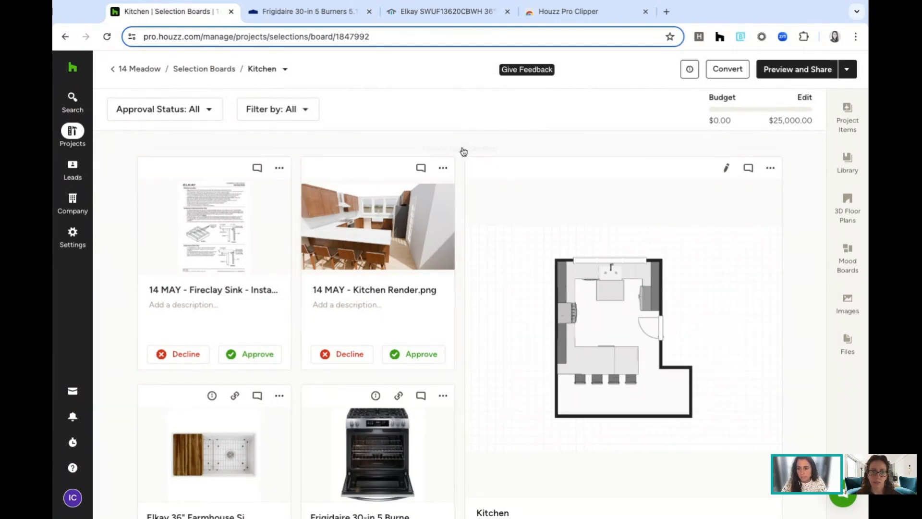
mouse_move(456, 153)
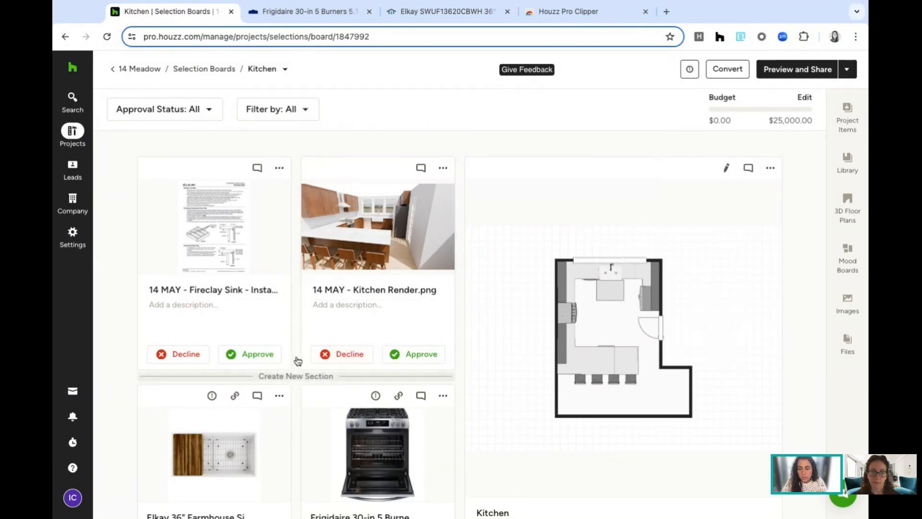
scroll(292, 383, "down", 6)
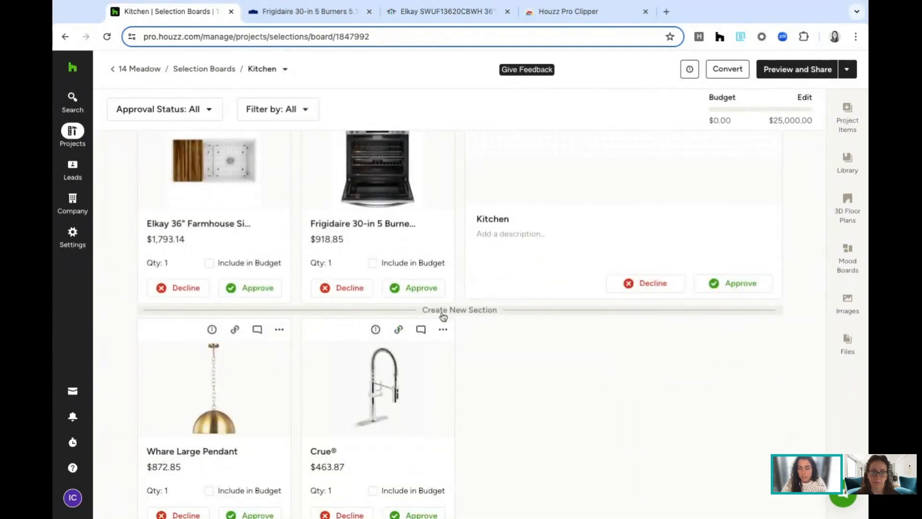
left_click(479, 311)
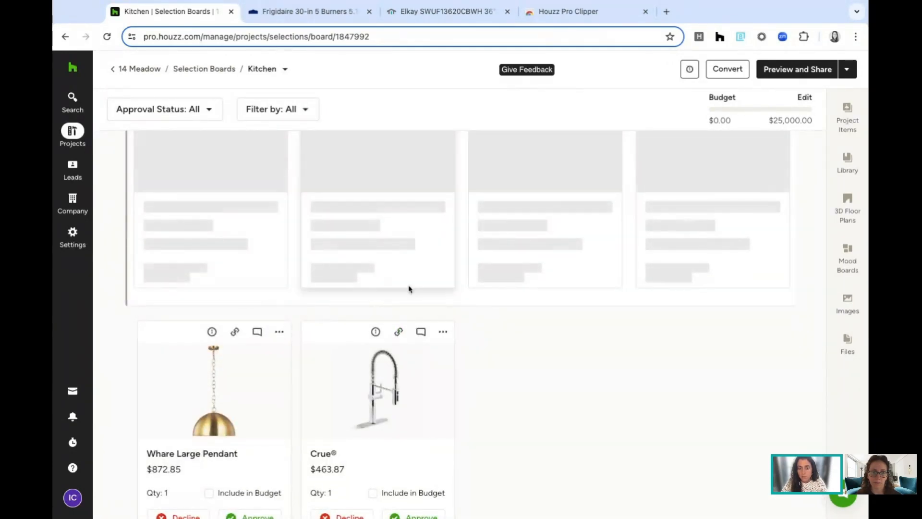
scroll(384, 284, "up", 2)
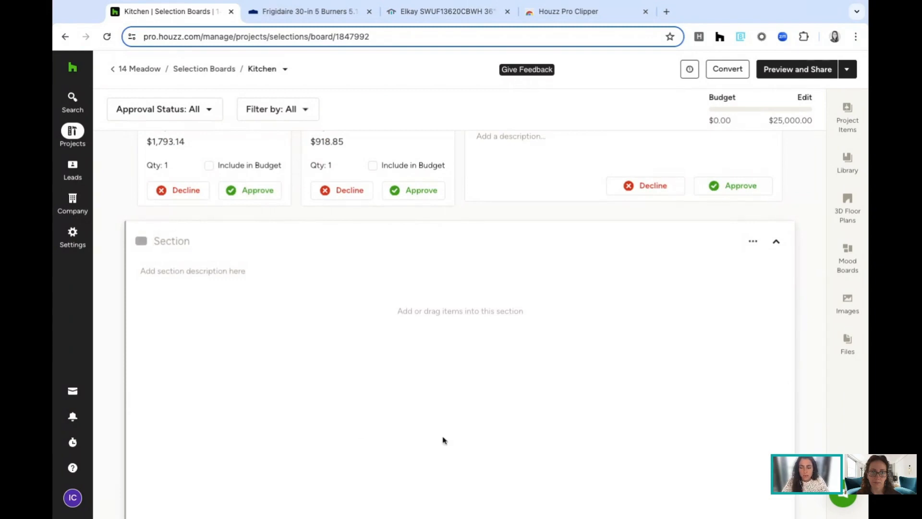
- Name the new section Appliances and open its description for editing
left_click(179, 243)
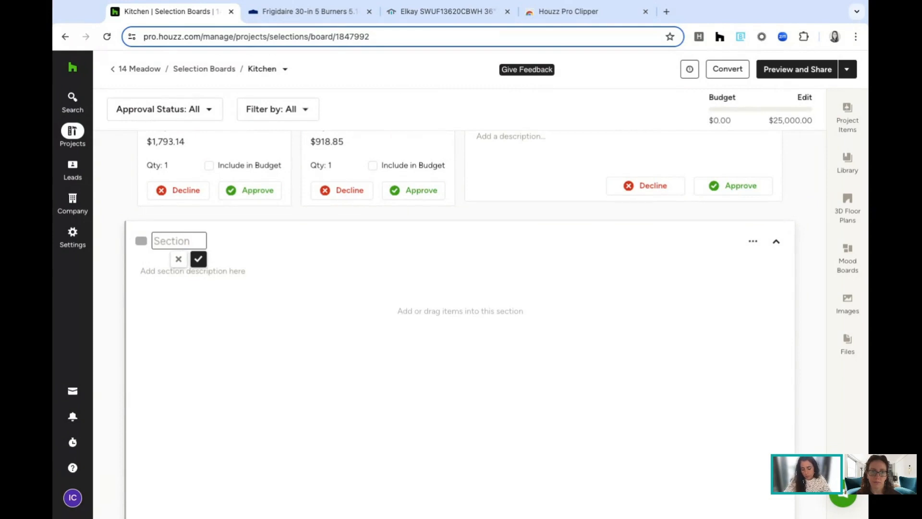
type("Appl")
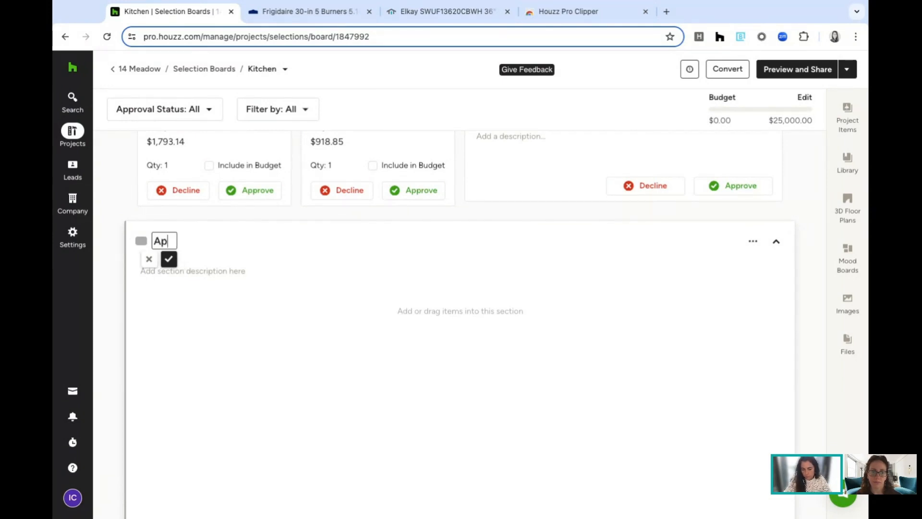
key("BackSpace")
key("BackSpace")
type("pliances")
key("Return")
left_click(185, 272)
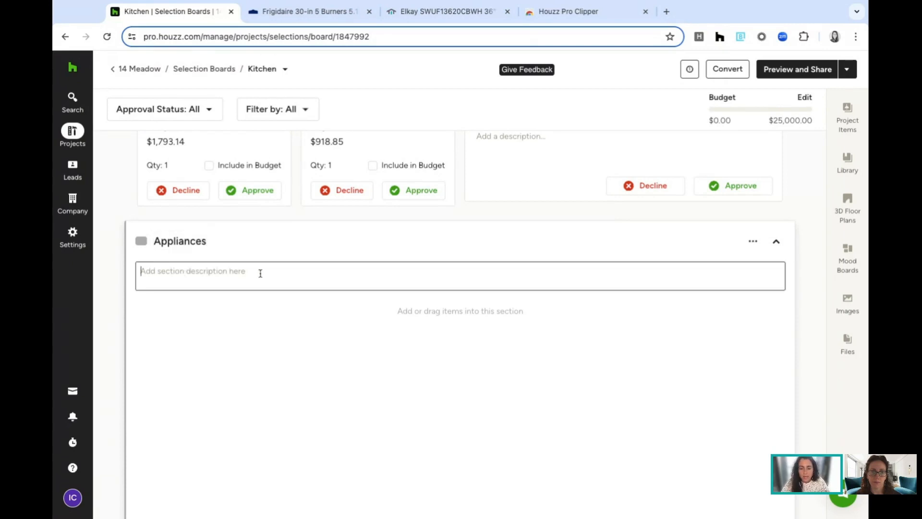
- Move the Frigidaire 30-in range card into the Appliances section
scroll(319, 281, "down", 2)
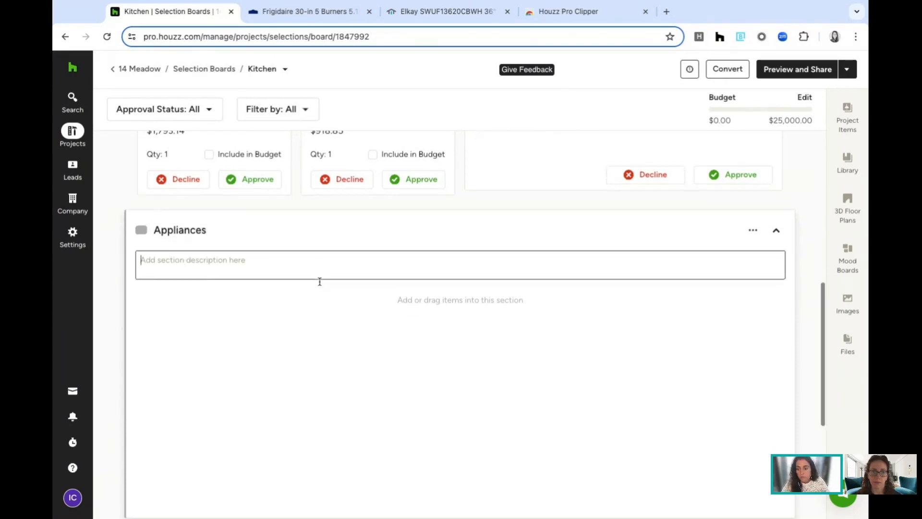
scroll(320, 281, "up", 4)
scroll(319, 280, "down", 2)
scroll(319, 280, "up", 4)
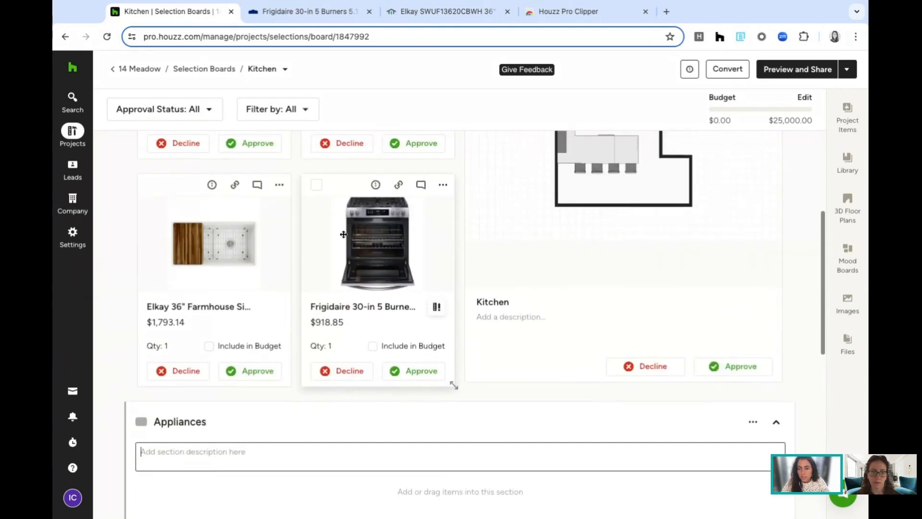
left_click_drag(351, 187, 222, 272)
mouse_move(233, 336)
left_mouse_down()
mouse_move(221, 320)
mouse_move(218, 332)
left_mouse_up()
scroll(417, 308, "down", 2)
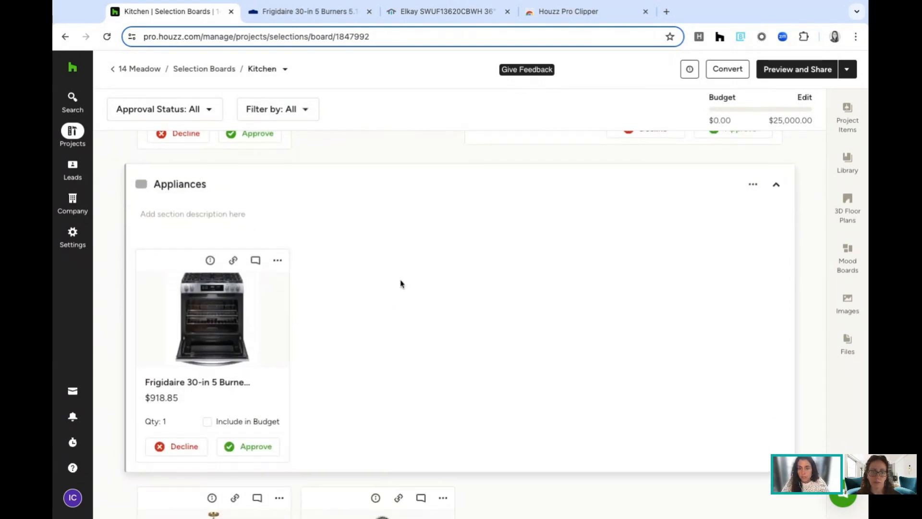
- Assign the Elkay 36" Farmhouse sink to the Appliances section with Add to Section
scroll(402, 284, "up", 4)
scroll(402, 284, "down", 2)
scroll(401, 284, "up", 4)
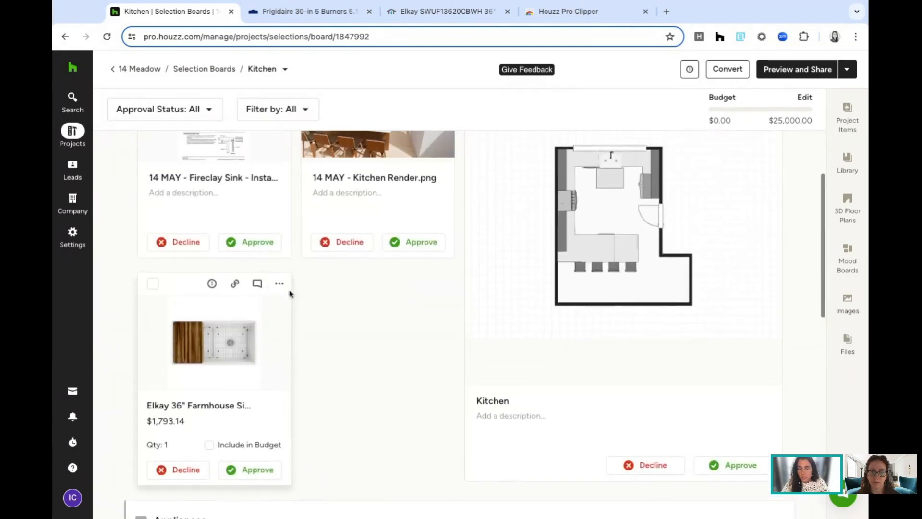
left_click(279, 284)
mouse_move(293, 360)
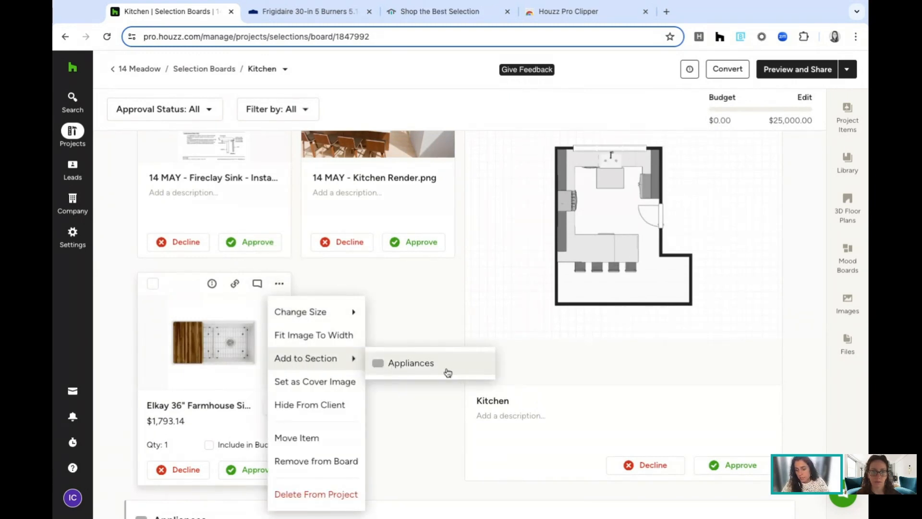
left_click(426, 370)
scroll(387, 299, "down", 7)
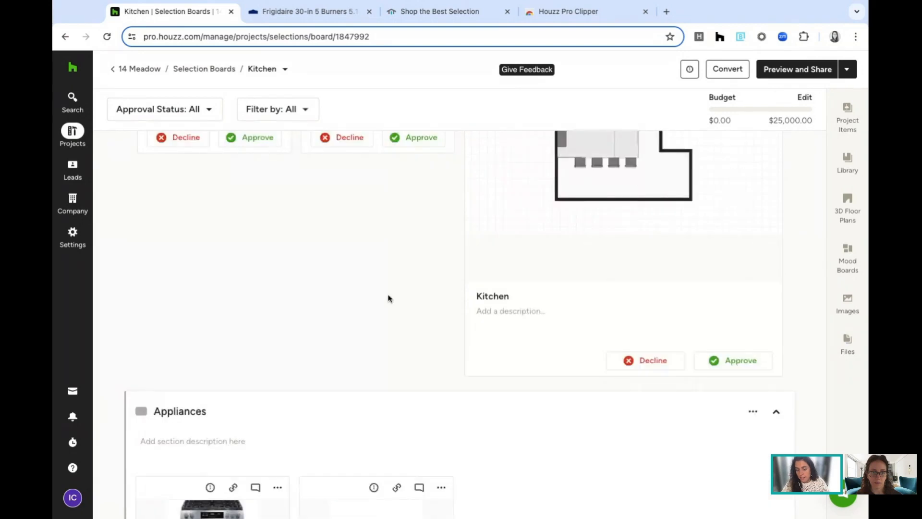
scroll(299, 268, "up", 5)
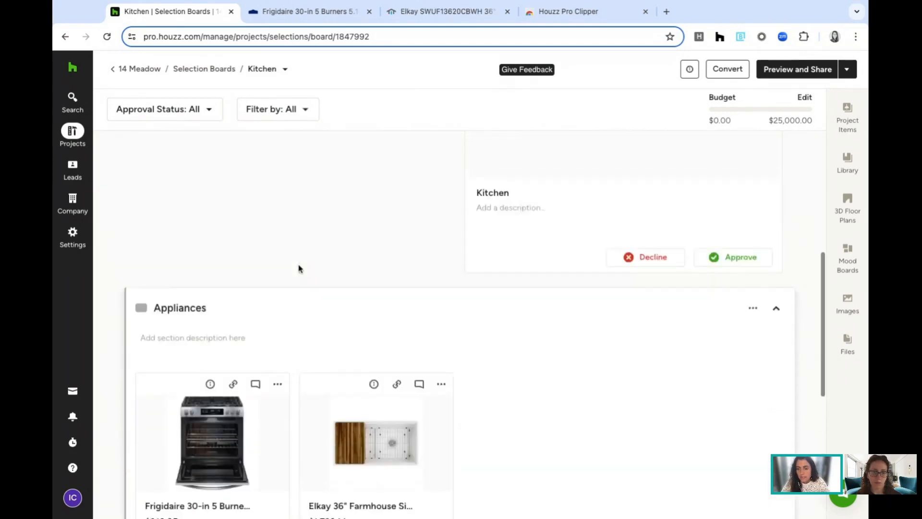
scroll(304, 265, "down", 3)
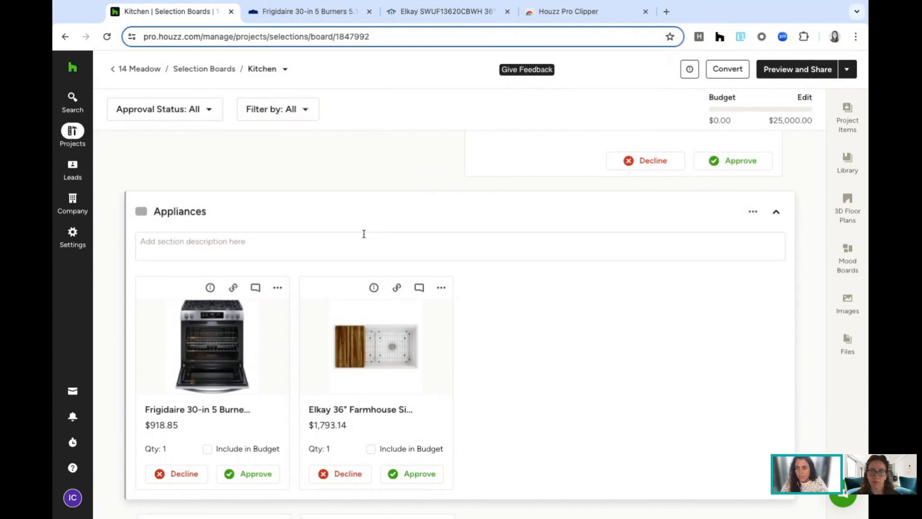
- Set the Appliances section's color to the coral preset with RGB 251, 145, 128
mouse_move(159, 185)
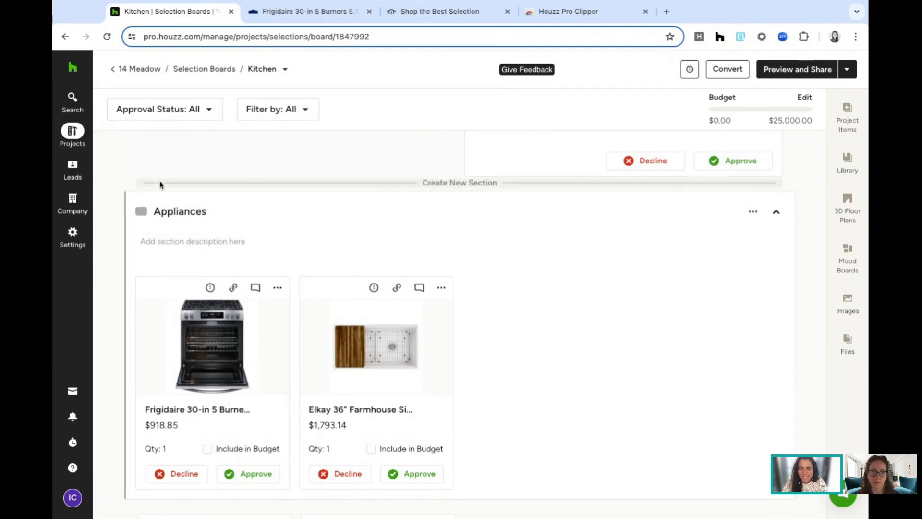
left_click(142, 212)
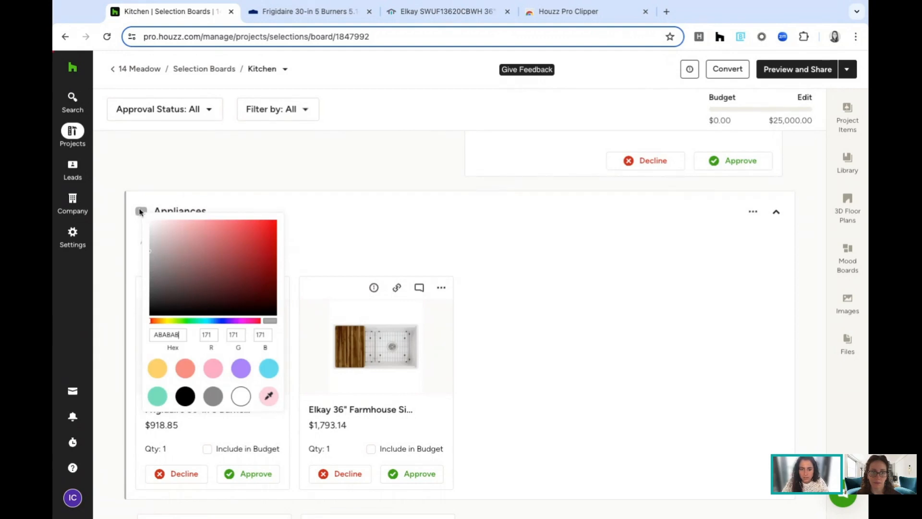
left_click(185, 368)
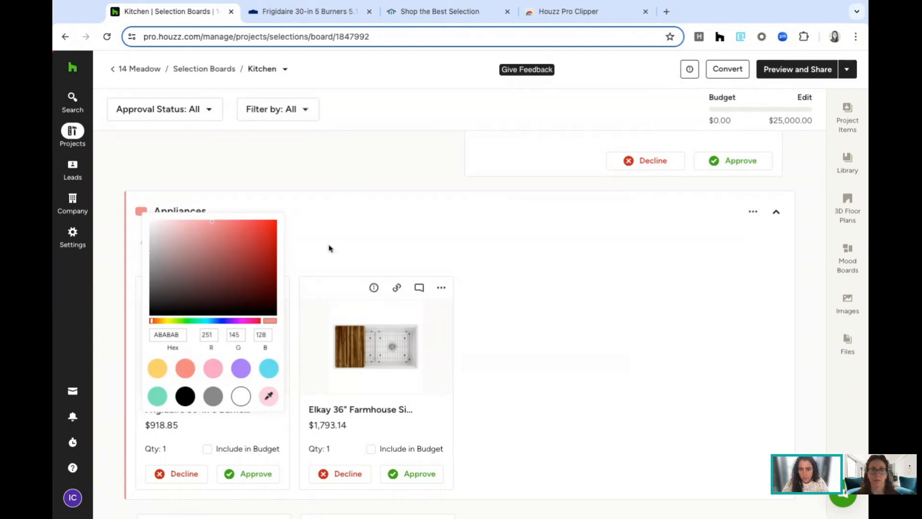
left_click(350, 182)
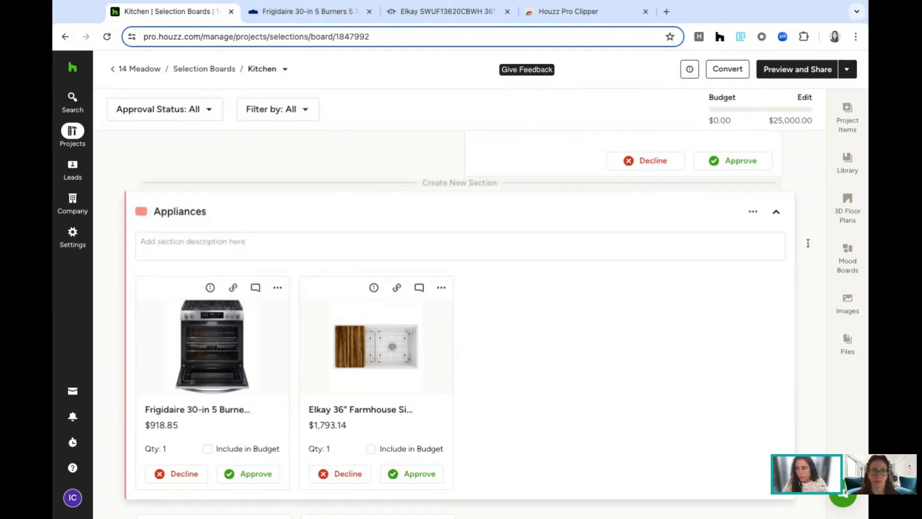
- Turn off Show Description for the Appliances section and select all of its items
left_click(753, 212)
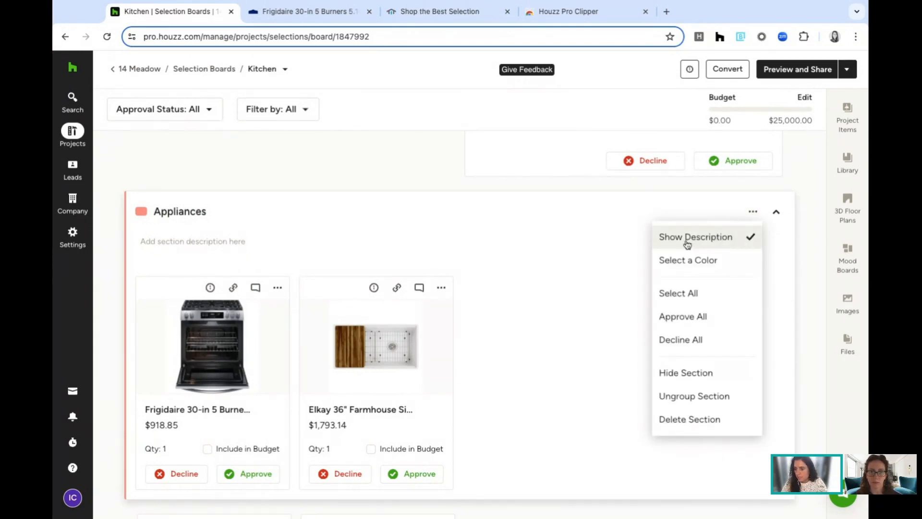
left_click(702, 242)
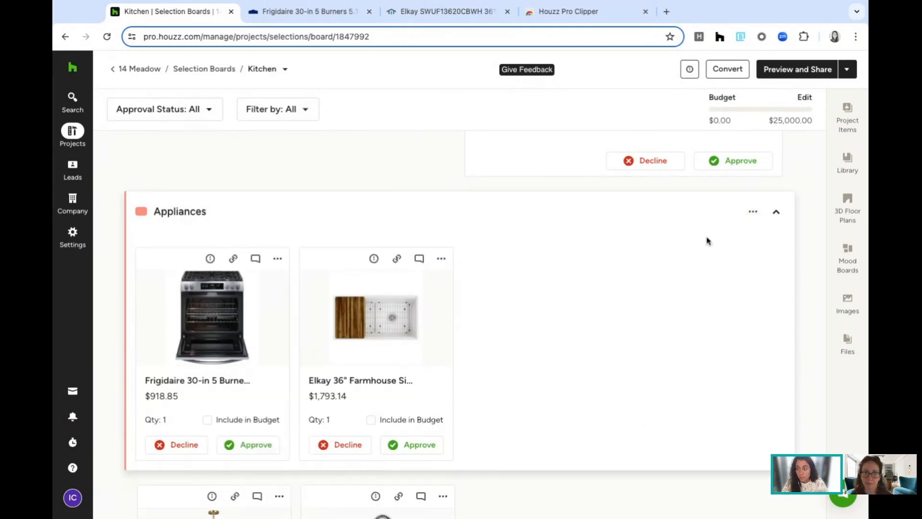
left_click(752, 212)
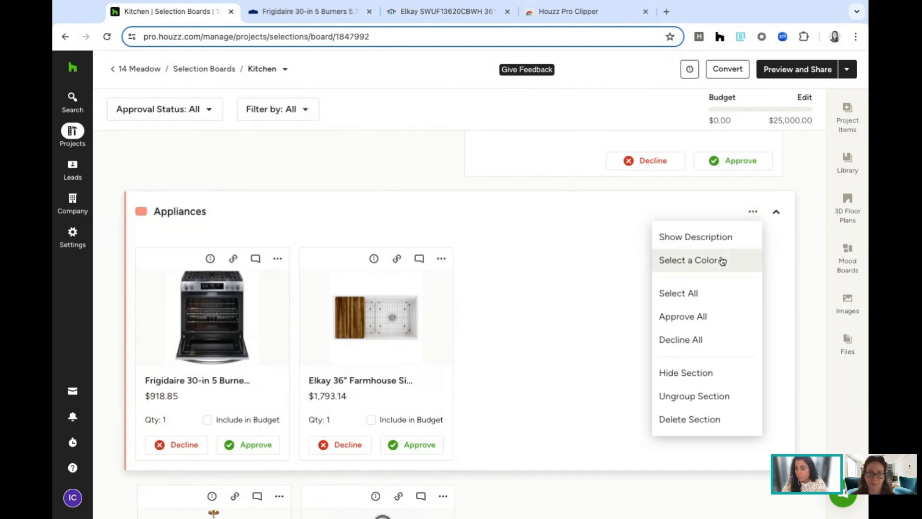
left_click(675, 294)
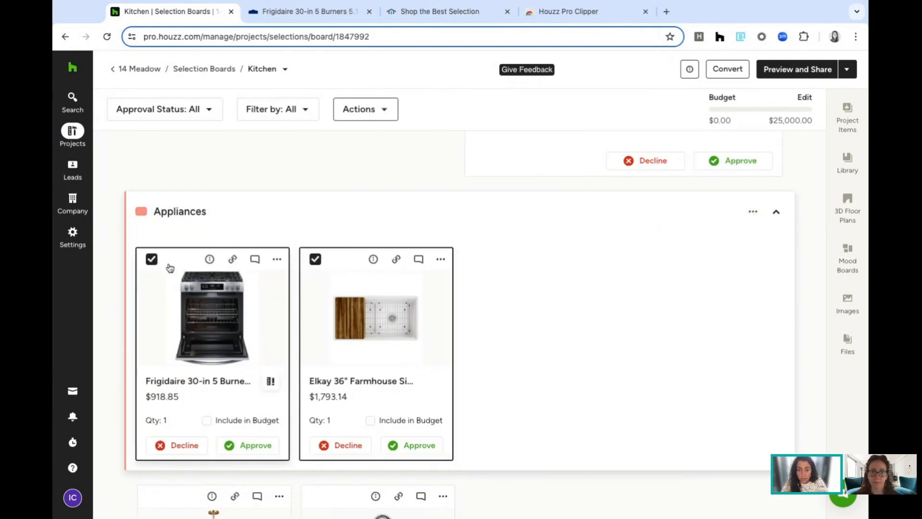
- Try to put the selected Appliances items into a new section using the bulk actions
left_click(388, 114)
left_click(494, 185)
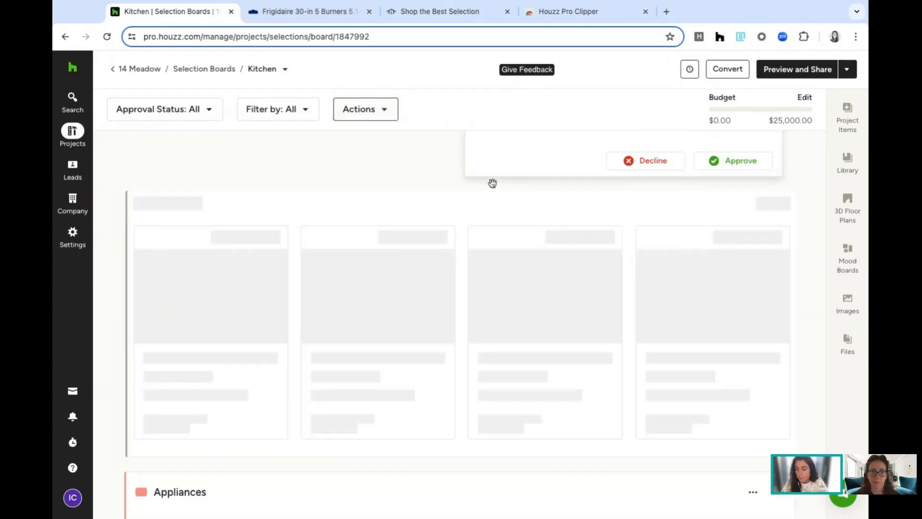
scroll(715, 263, "down", 5)
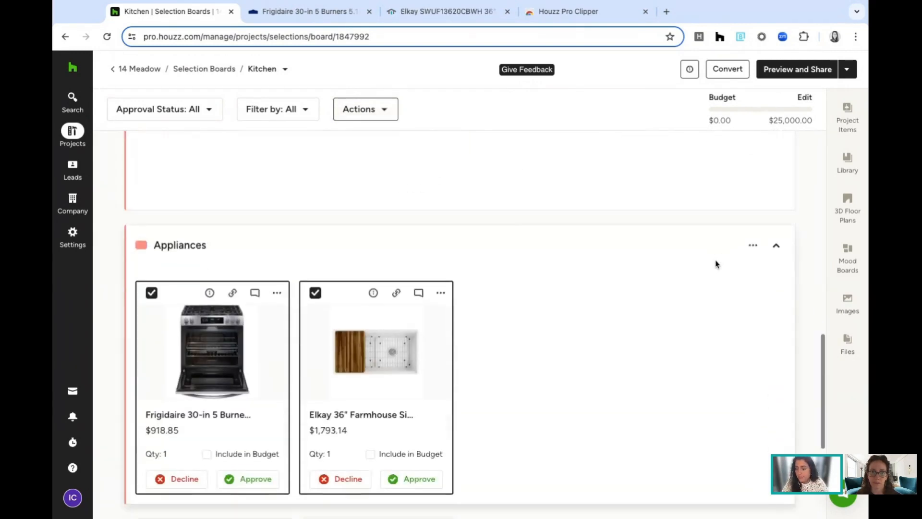
- Review the options available for the Appliances section, from description and color to approving, hiding, ungrouping and deleting
left_click(752, 242)
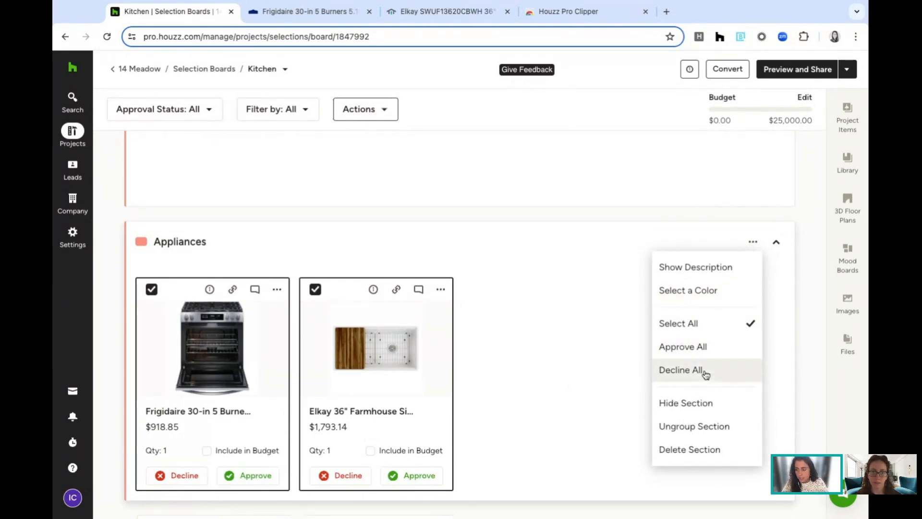
scroll(706, 370, "down", 1)
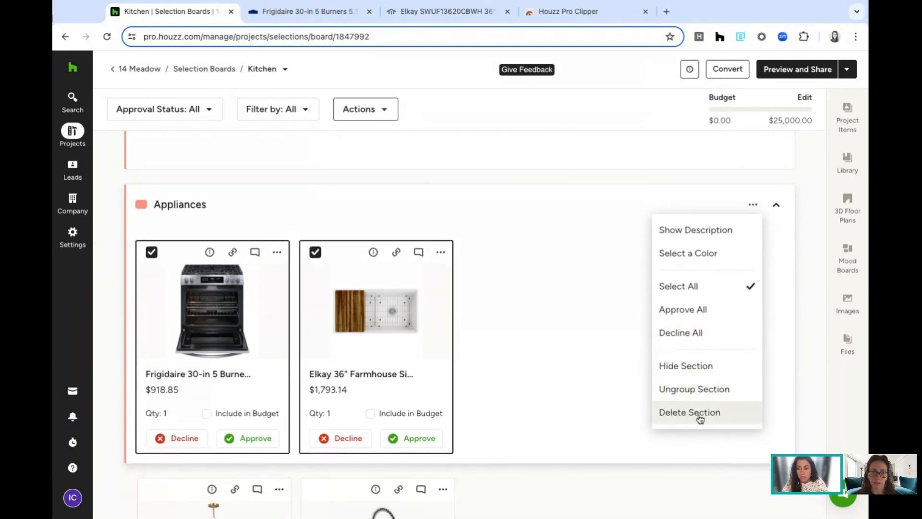
scroll(807, 223, "up", 6)
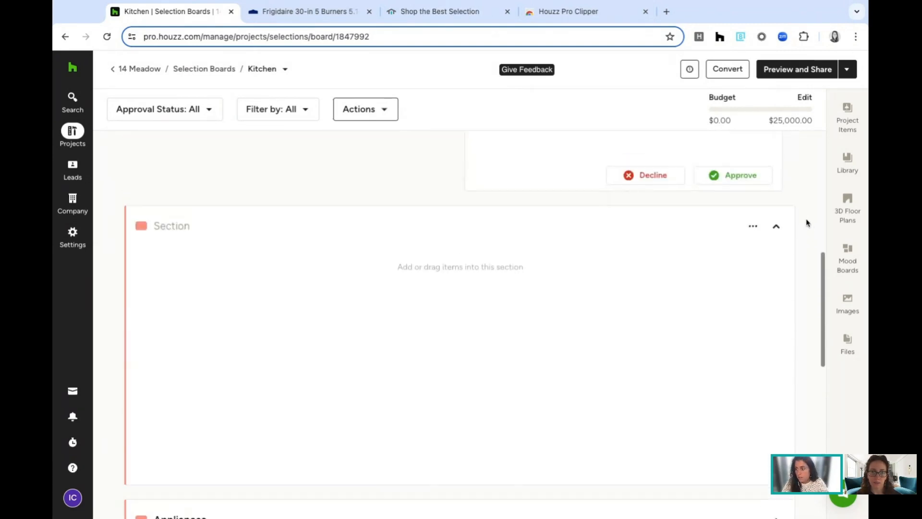
- Delete the empty untitled section above Appliances
left_click(754, 228)
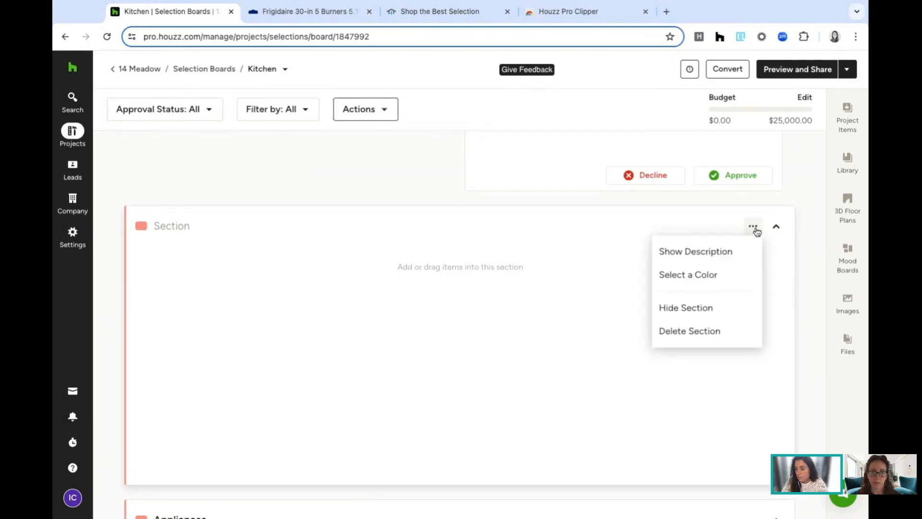
left_click(696, 331)
scroll(593, 305, "up", 5)
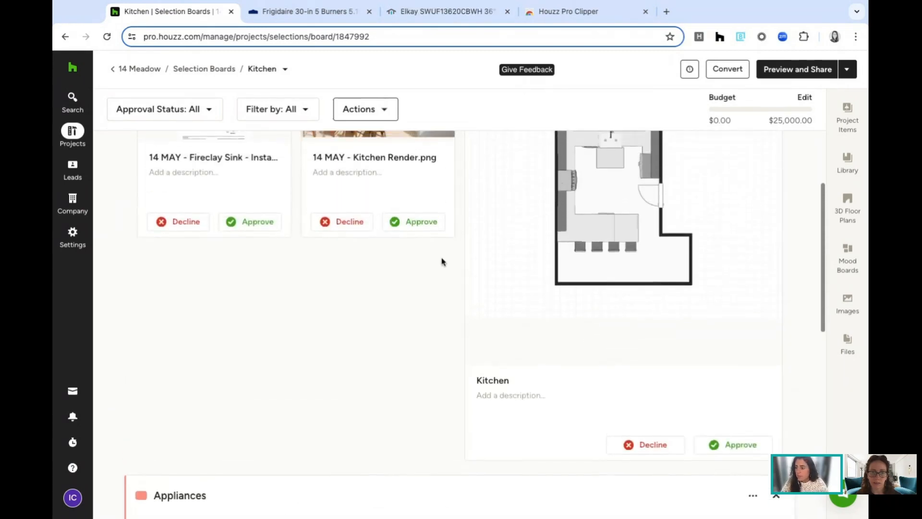
scroll(443, 262, "down", 7)
scroll(443, 261, "up", 3)
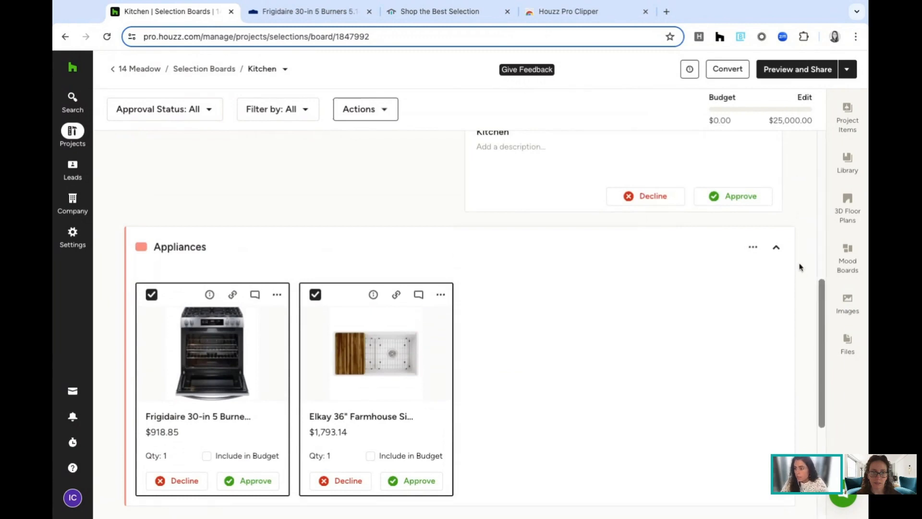
scroll(729, 291, "up", 1)
scroll(730, 291, "up", 1)
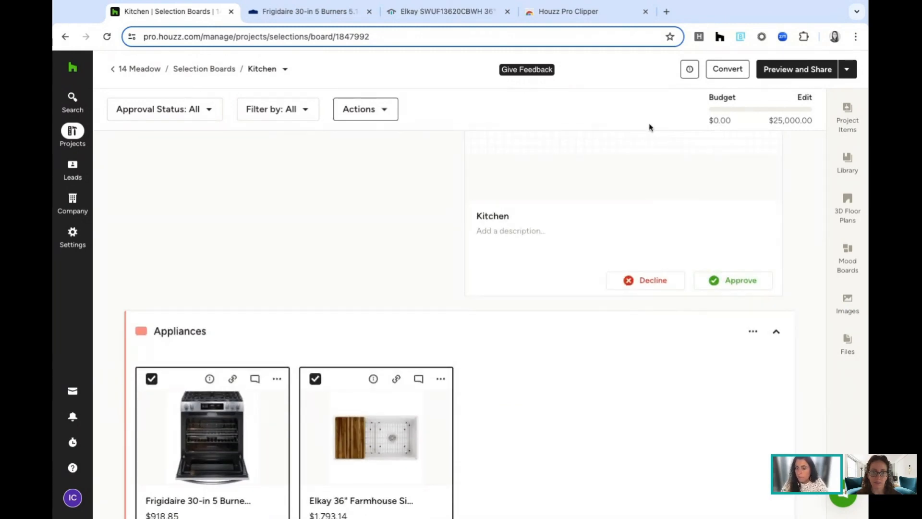
- Change the board's cover image in its board info to the image showing the framed word Kitchen
left_click(691, 71)
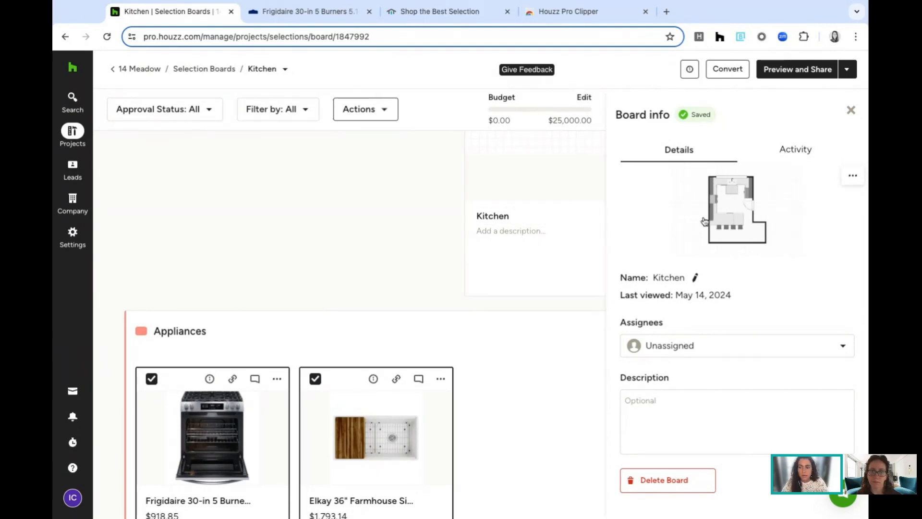
left_click(852, 176)
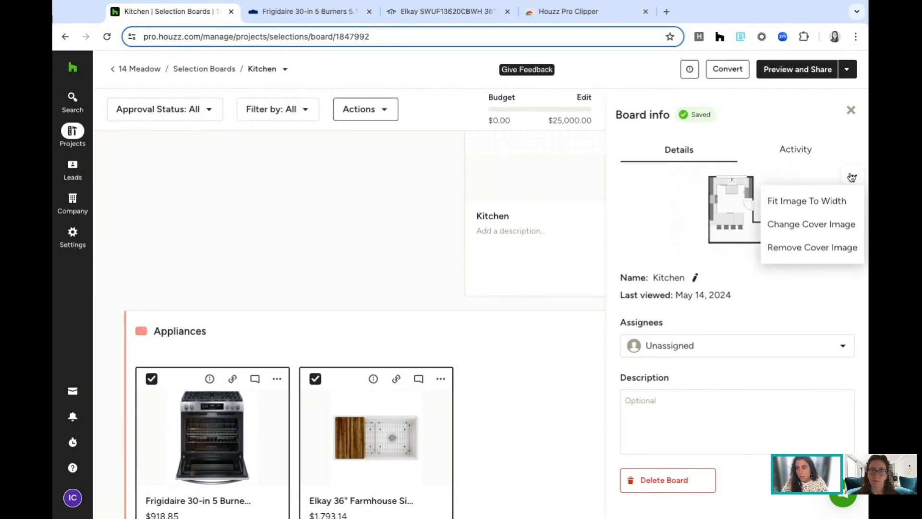
left_click(811, 225)
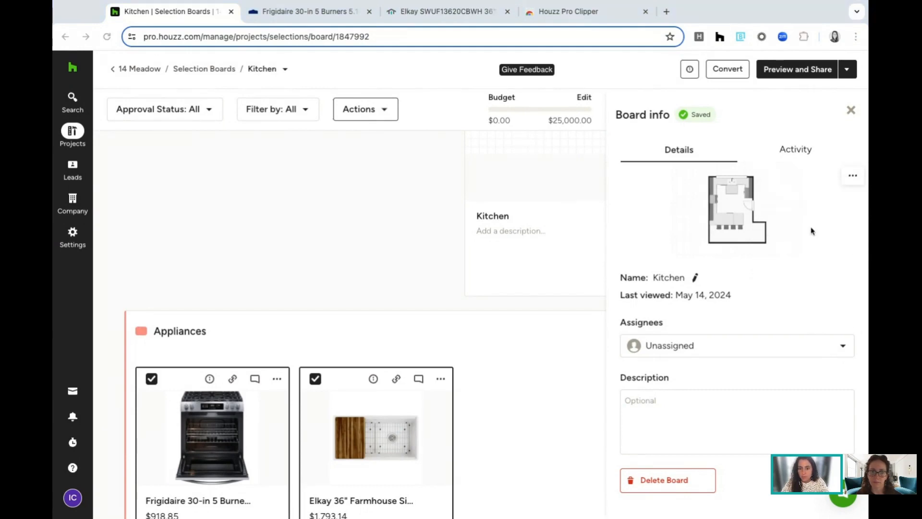
double_click(421, 154)
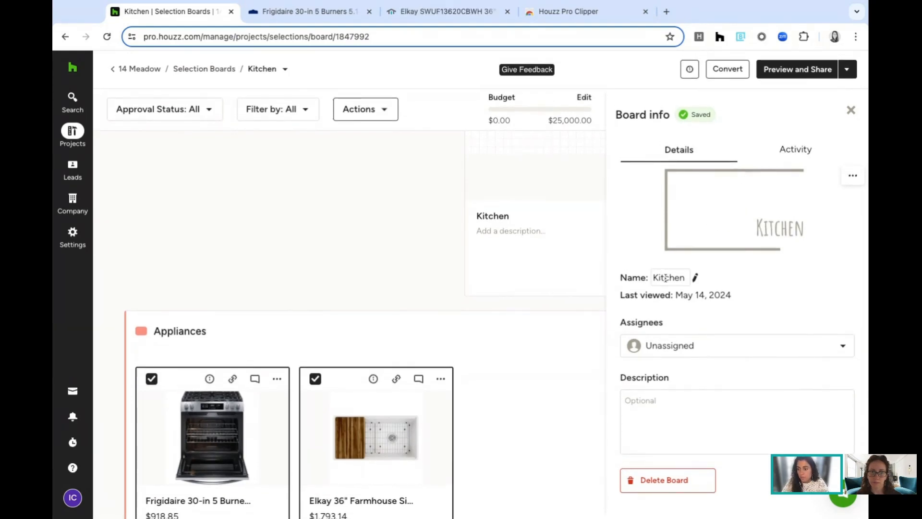
- Check the board's assignee choices and activity history, and close the board info
left_click(844, 352)
left_click(844, 351)
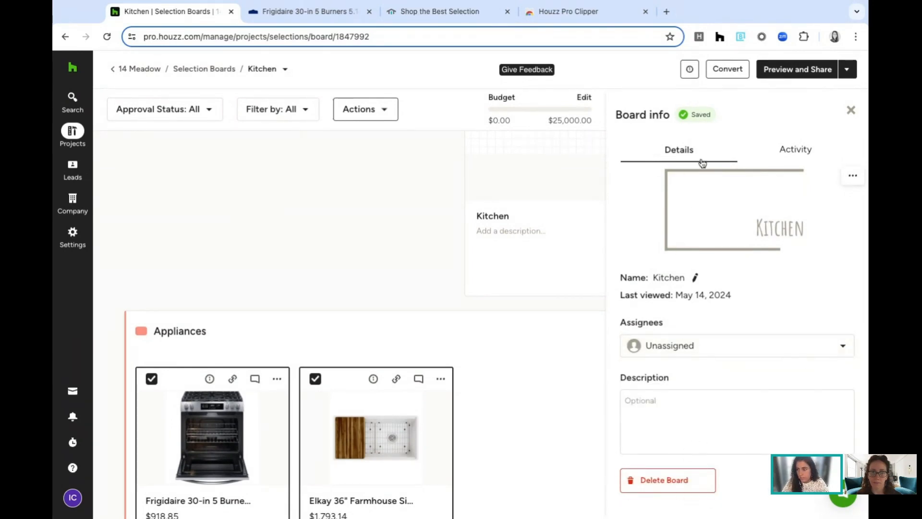
left_click(795, 151)
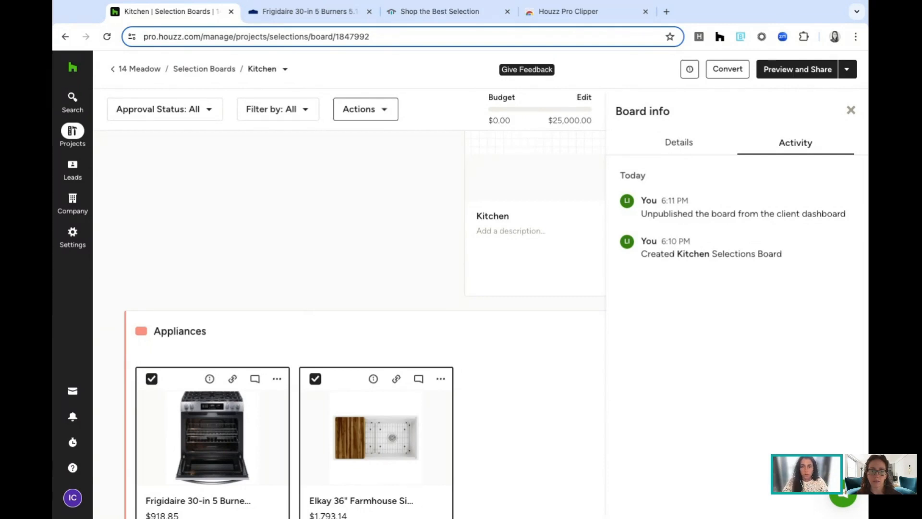
left_click(852, 114)
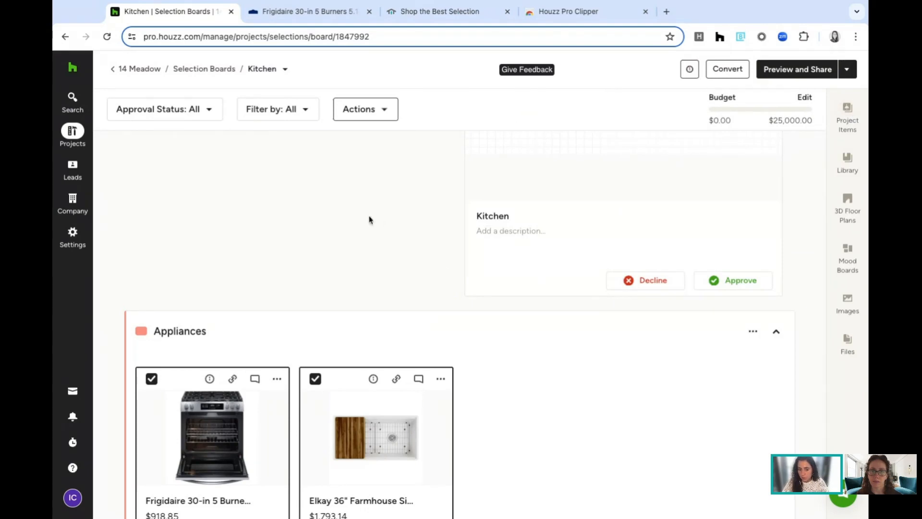
- Deselect the Elkay sink and the Frigidaire range in the Appliances section
scroll(367, 217, "down", 1)
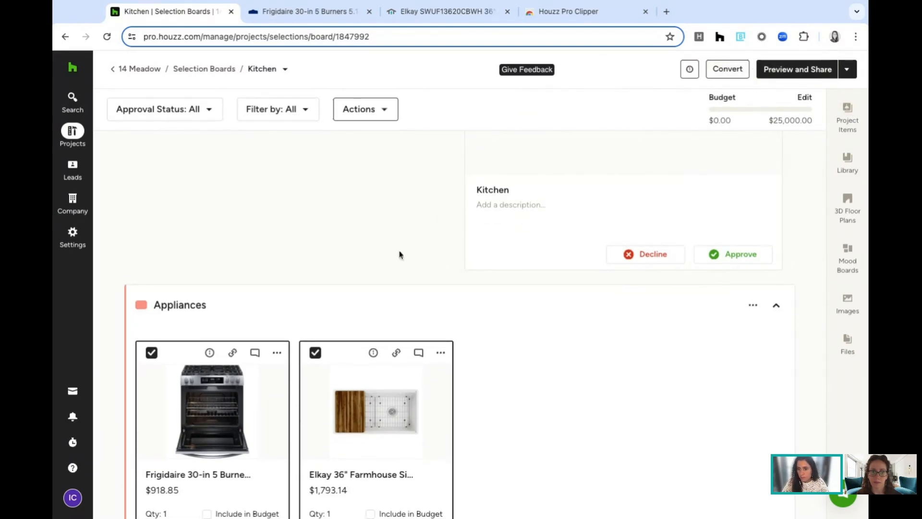
scroll(346, 253, "down", 2)
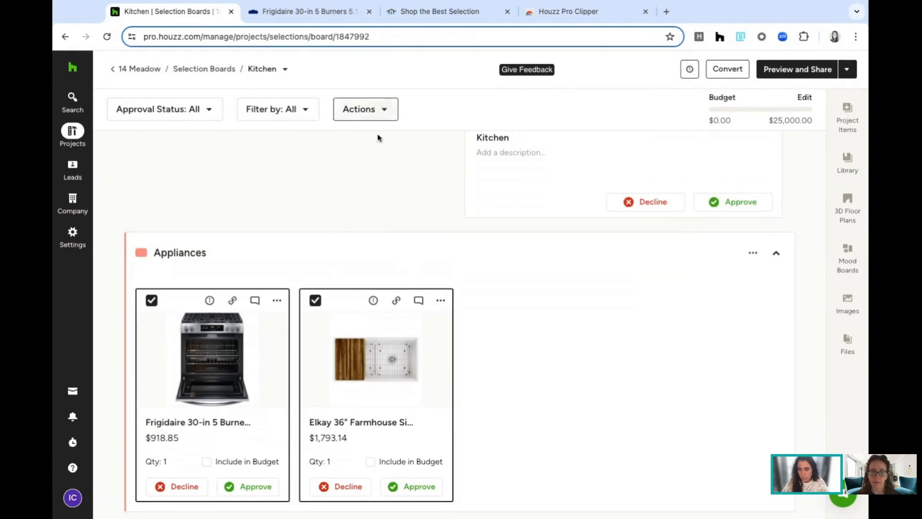
left_click(316, 302)
left_click(151, 300)
- Open the item overview of the Frigidaire range and review its images and General Details
scroll(201, 384, "down", 1)
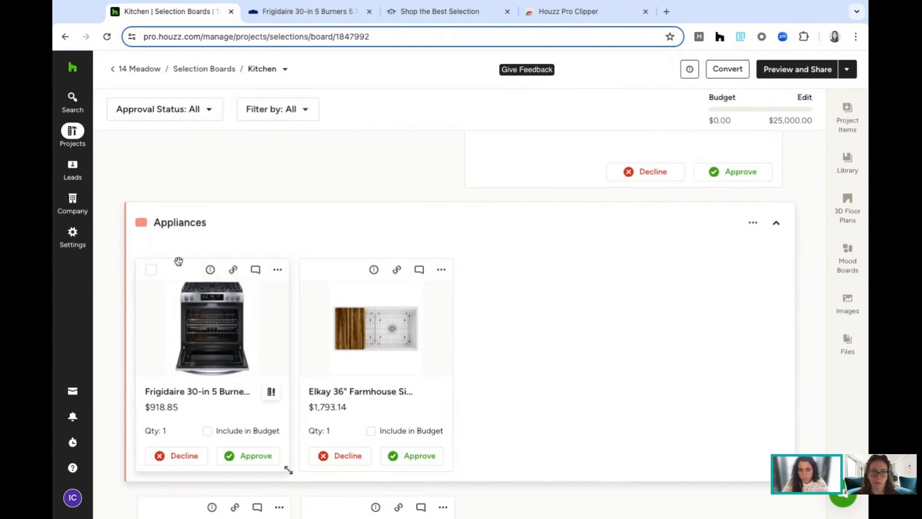
left_click(210, 270)
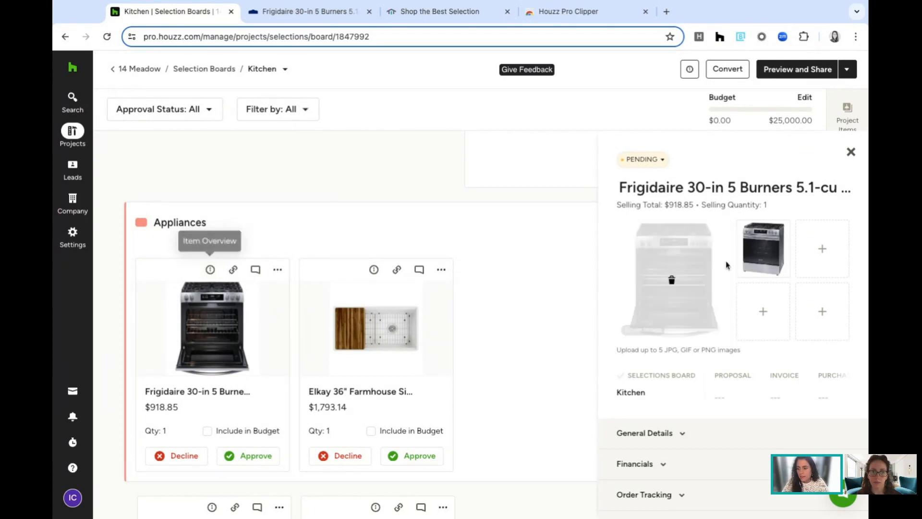
scroll(731, 264, "down", 1)
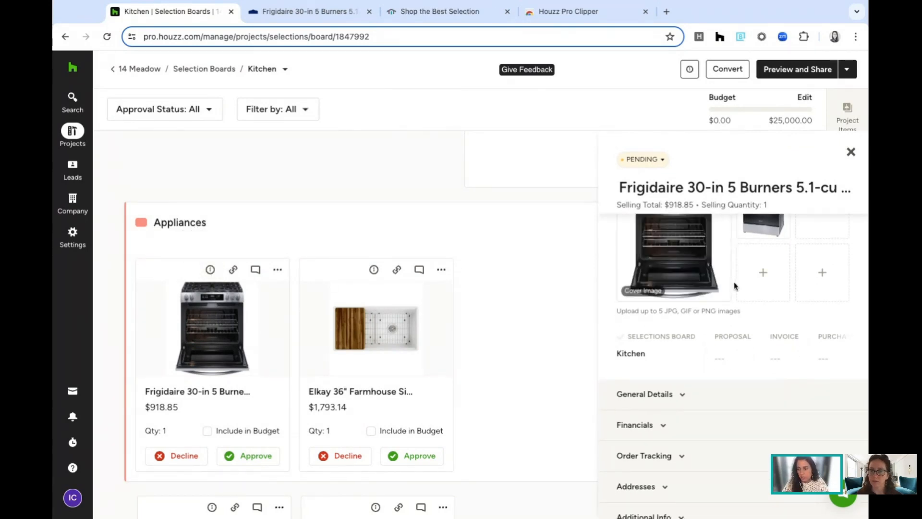
scroll(735, 284, "down", 1)
left_click(657, 388)
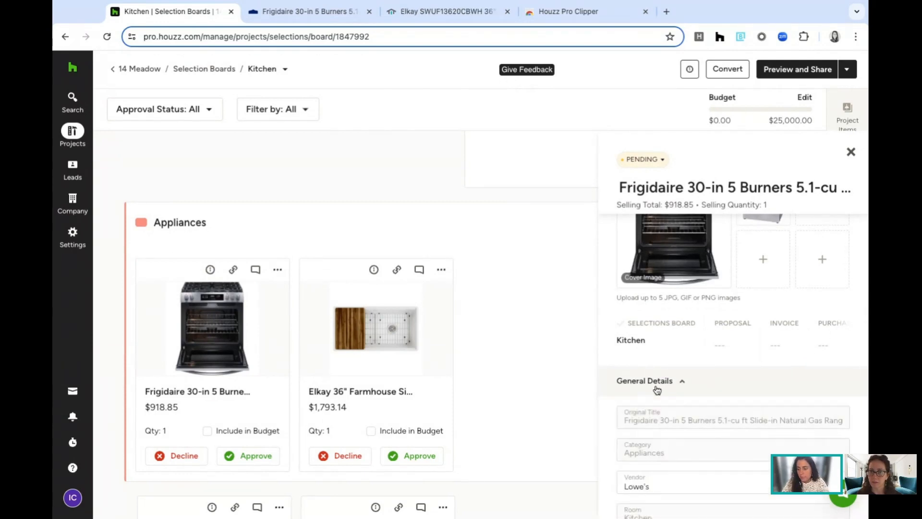
scroll(711, 351, "down", 2)
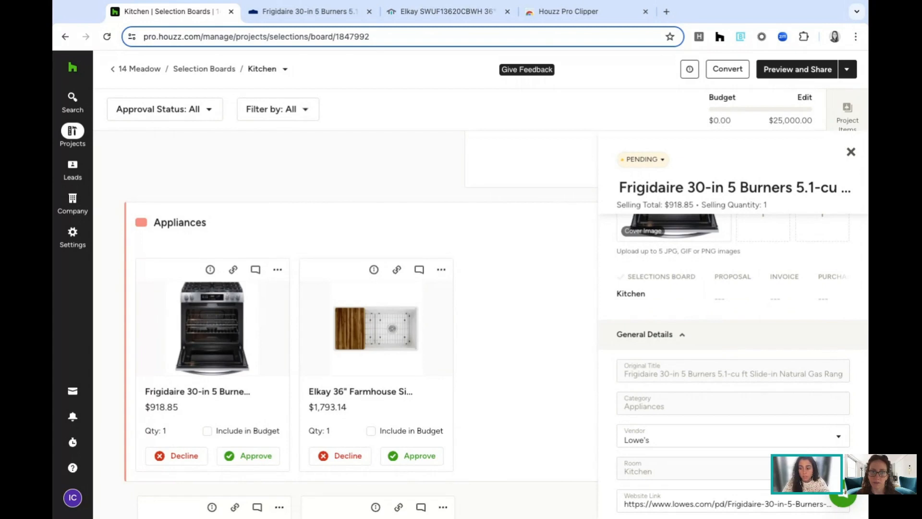
scroll(734, 336, "down", 3)
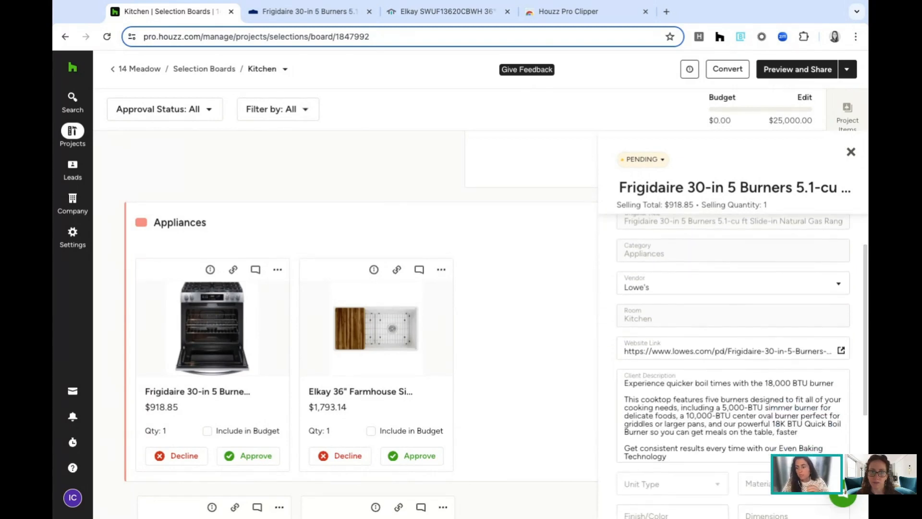
scroll(732, 383, "down", 3)
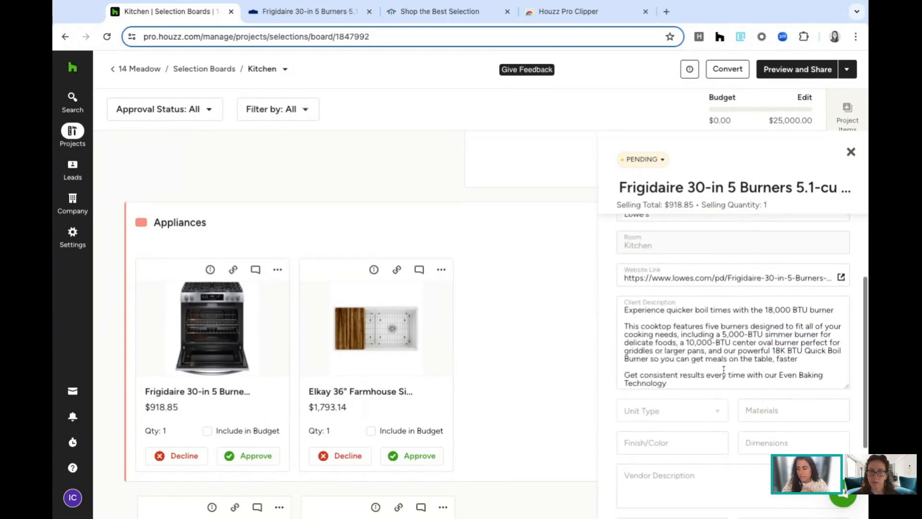
- Examine the range's client description alongside its vendor, room, website link and SKU fields
scroll(701, 375, "up", 1)
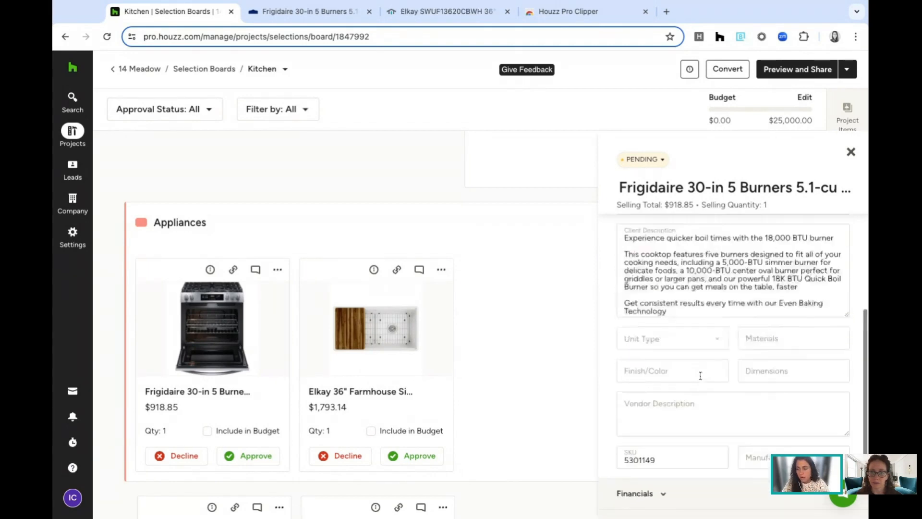
left_click(671, 342)
left_click_drag(672, 342, 638, 334)
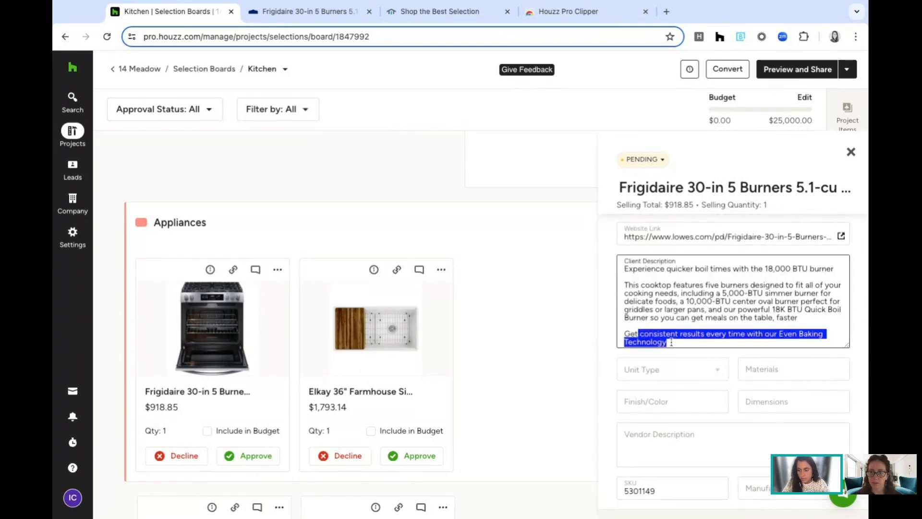
left_click(634, 329)
scroll(679, 397, "up", 4)
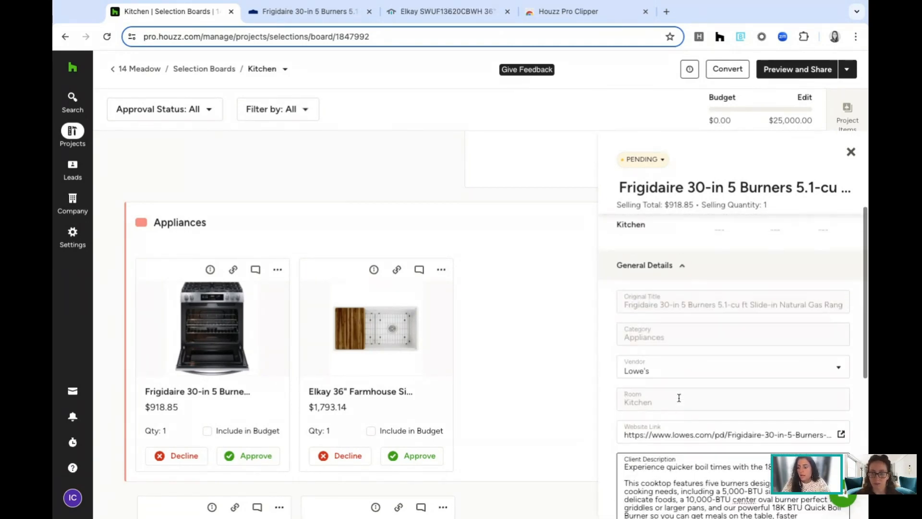
scroll(679, 398, "up", 1)
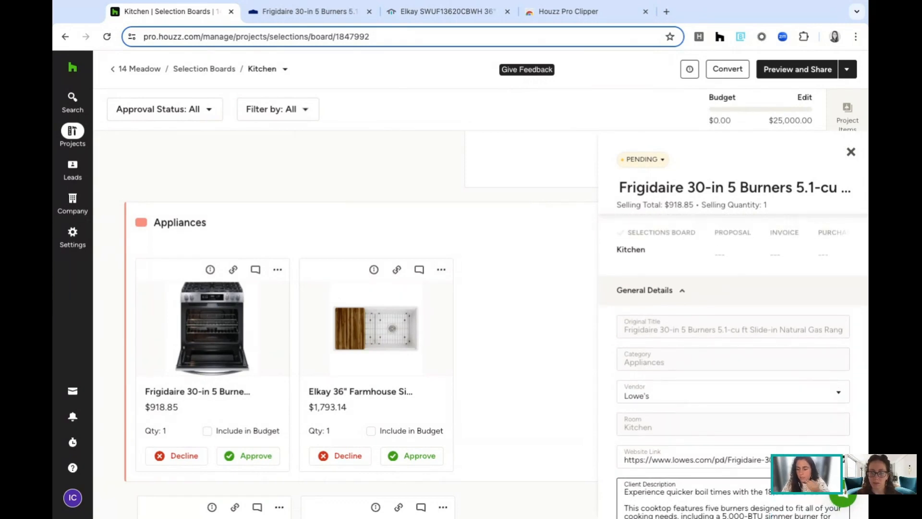
scroll(679, 398, "down", 9)
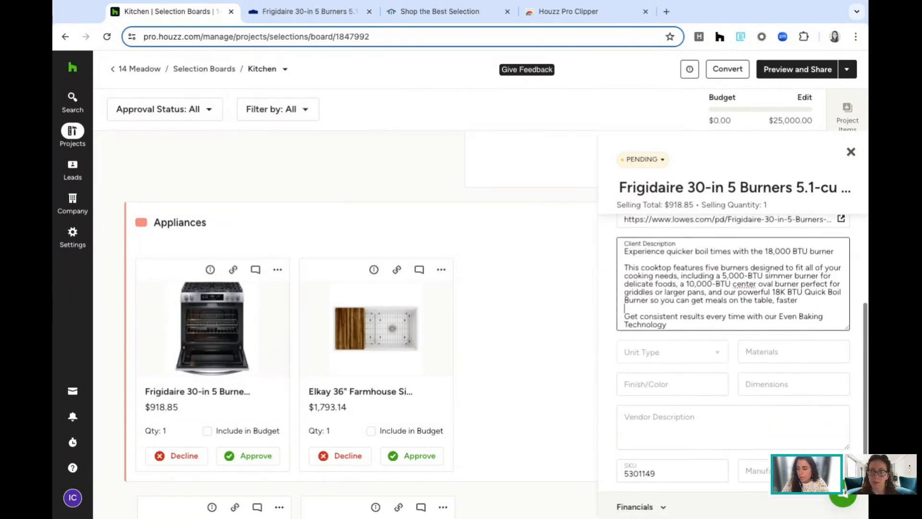
- Review the range's Financials, including unit cost, markup and selling price, and close the item overview
left_click(668, 411)
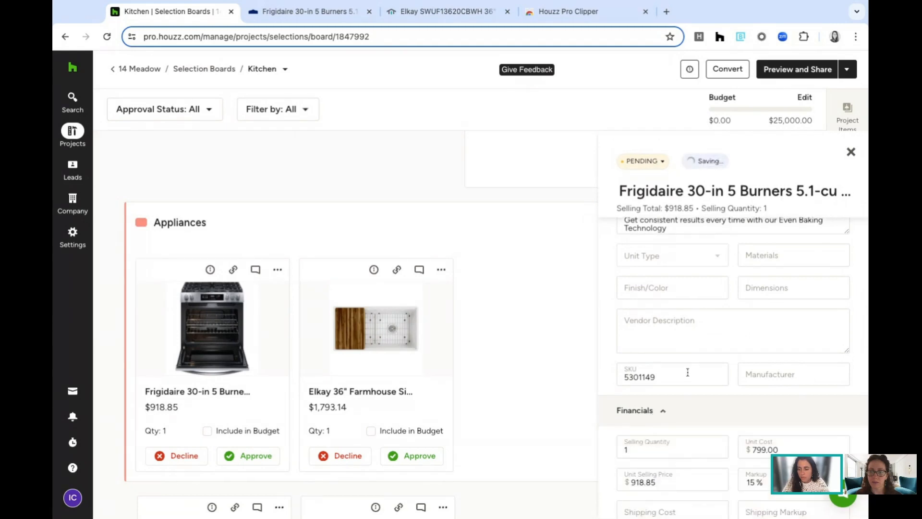
scroll(671, 432, "down", 3)
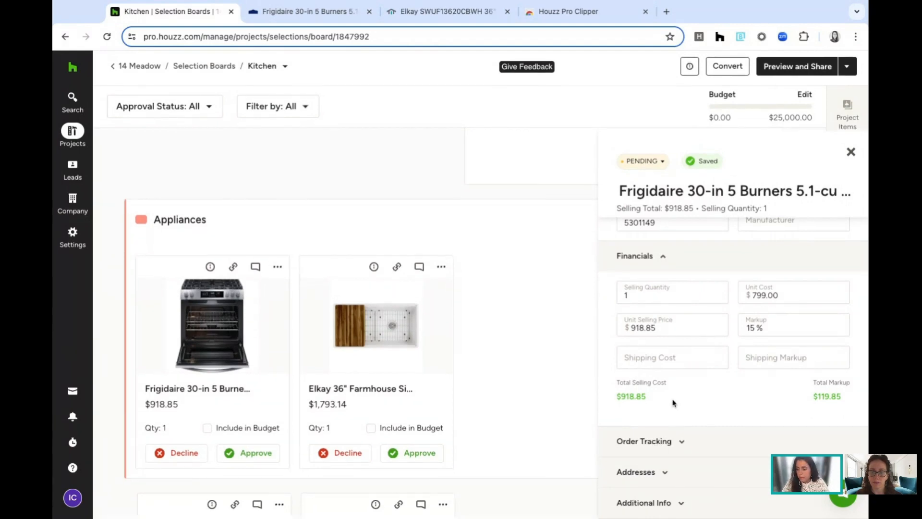
left_click(851, 153)
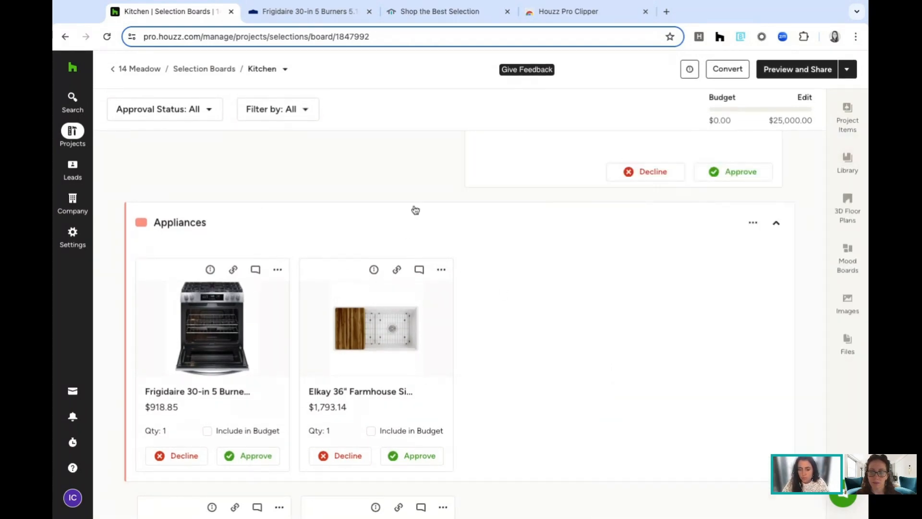
- Open the comments on the Frigidaire range card and switch from the Client to the Team conversation
left_click(256, 271)
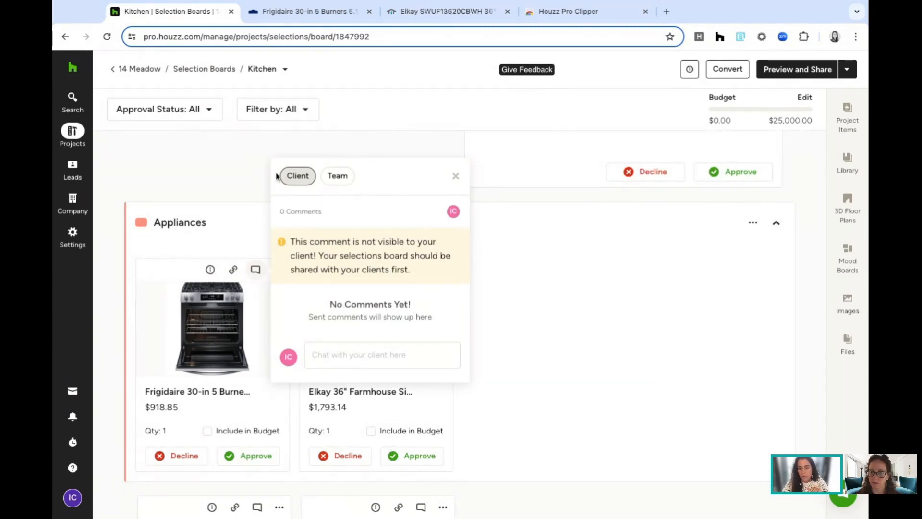
left_click(341, 180)
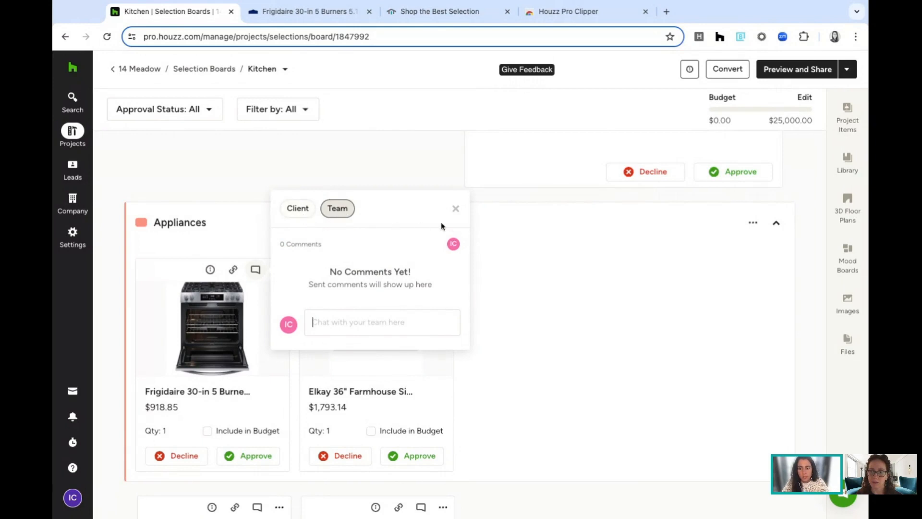
- Close the range's comments and change the size of the Frigidaire range card to Medium
left_click(456, 210)
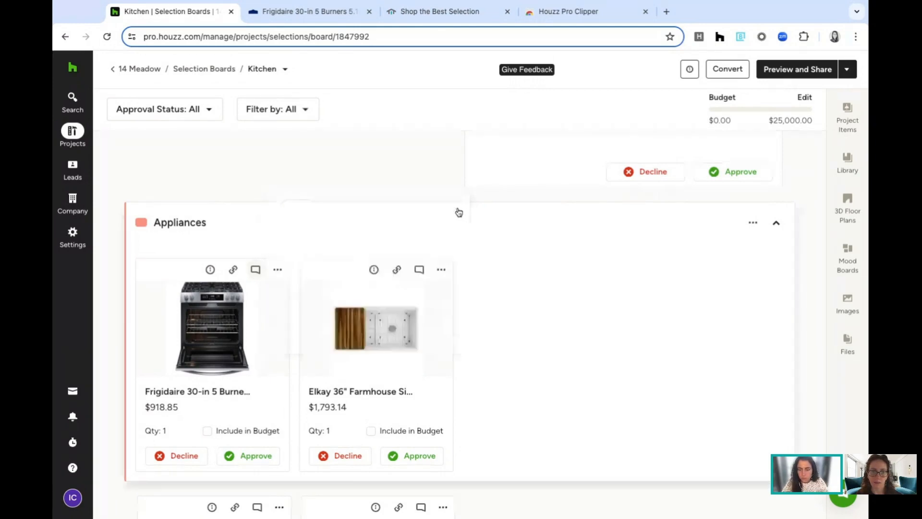
left_click(278, 270)
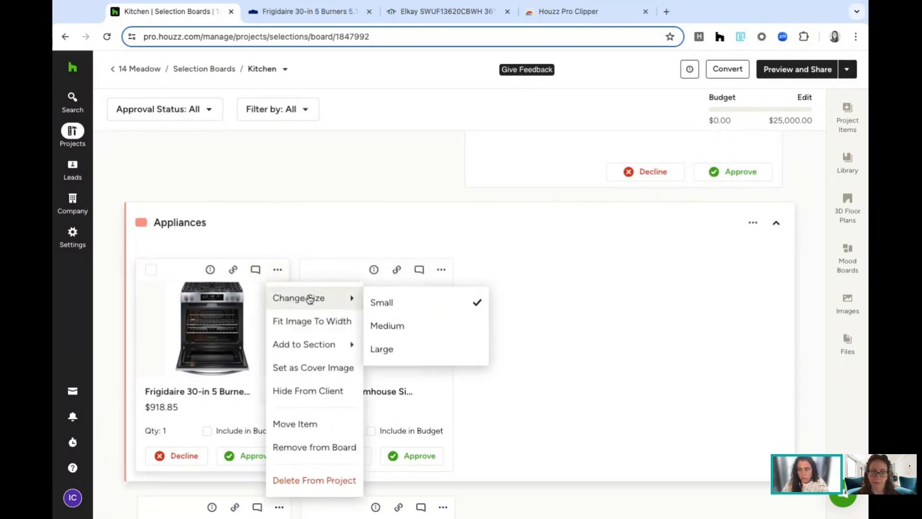
mouse_move(314, 309)
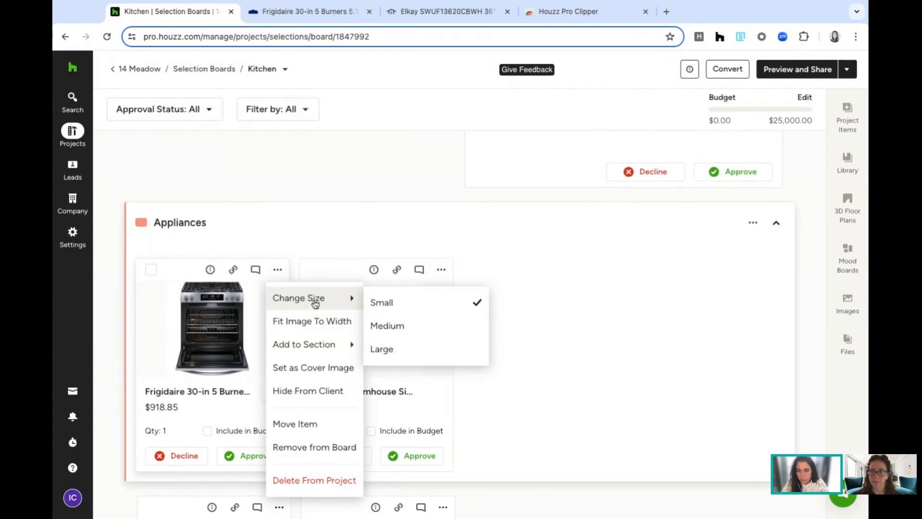
left_click(388, 326)
- Shrink the enlarged Frigidaire range card back to the same small size as the Elkay sink card
scroll(484, 264, "down", 5)
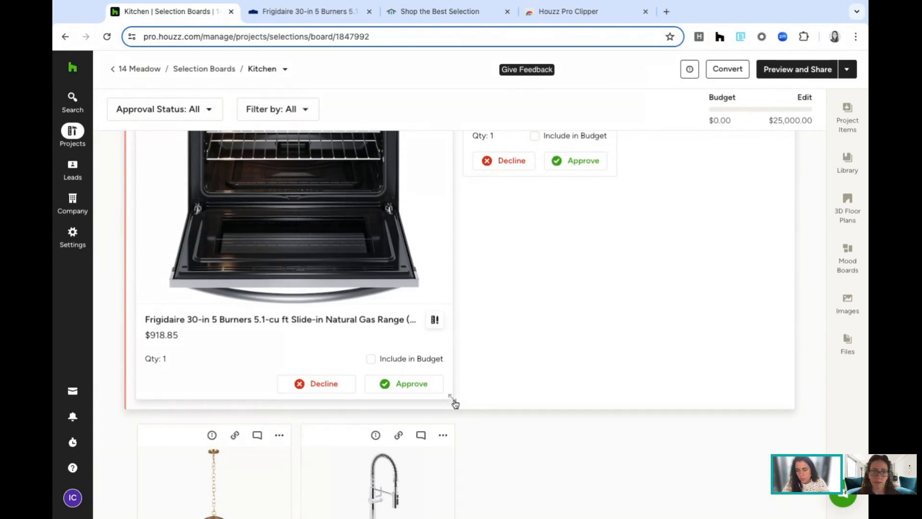
left_click_drag(454, 404, 427, 315)
scroll(427, 315, "up", 2)
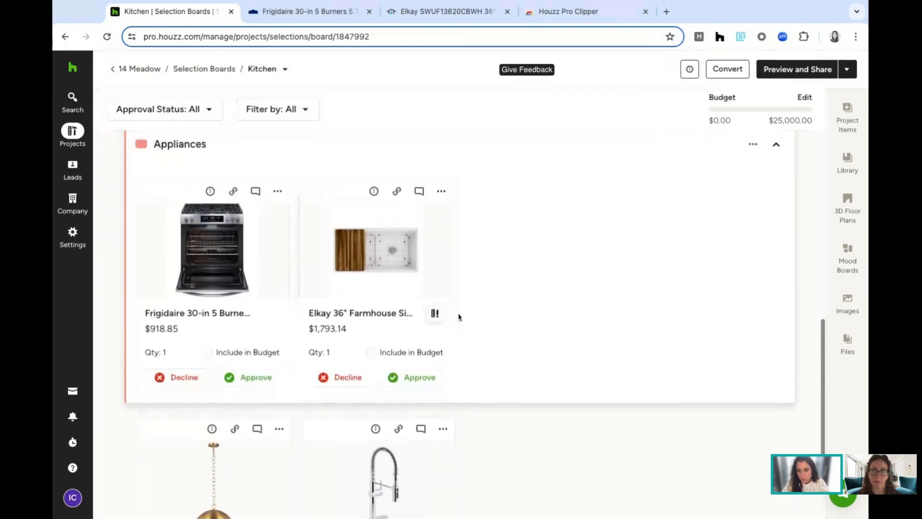
- Review the range card's options, such as fitting the image to width, adding to a section and hiding from the client
left_click(278, 191)
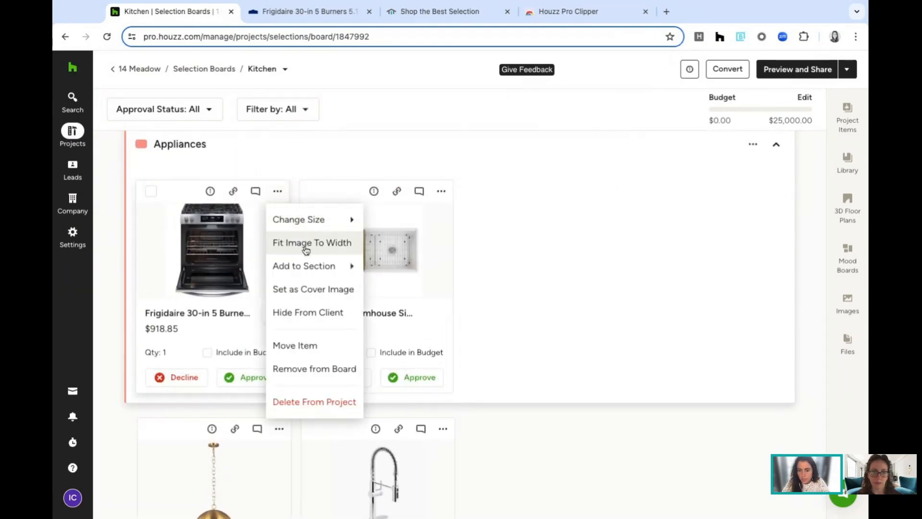
mouse_move(298, 267)
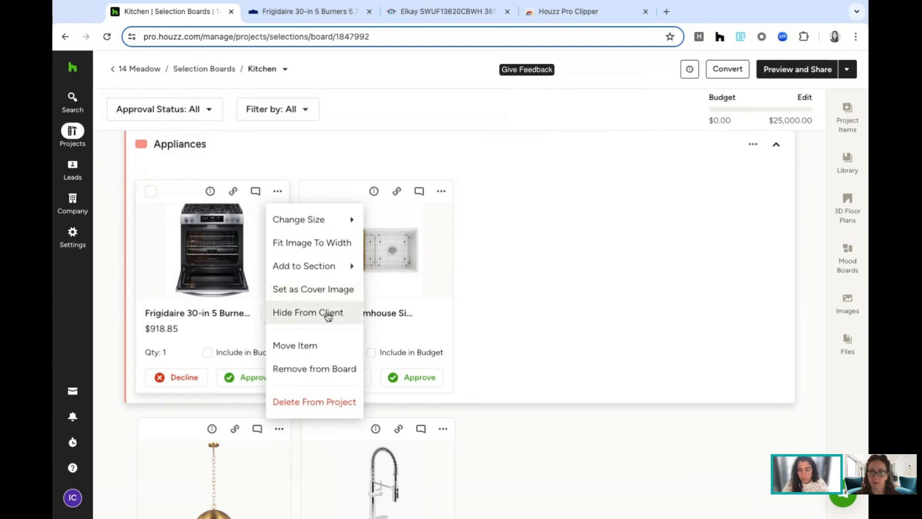
left_click(513, 242)
- Include the Frigidaire range in the board's budget
scroll(380, 288, "down", 1)
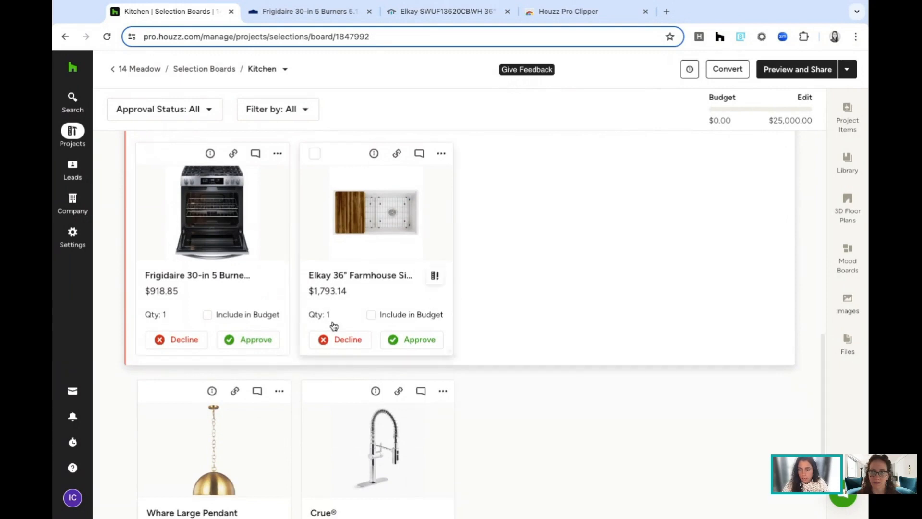
scroll(218, 265, "up", 1)
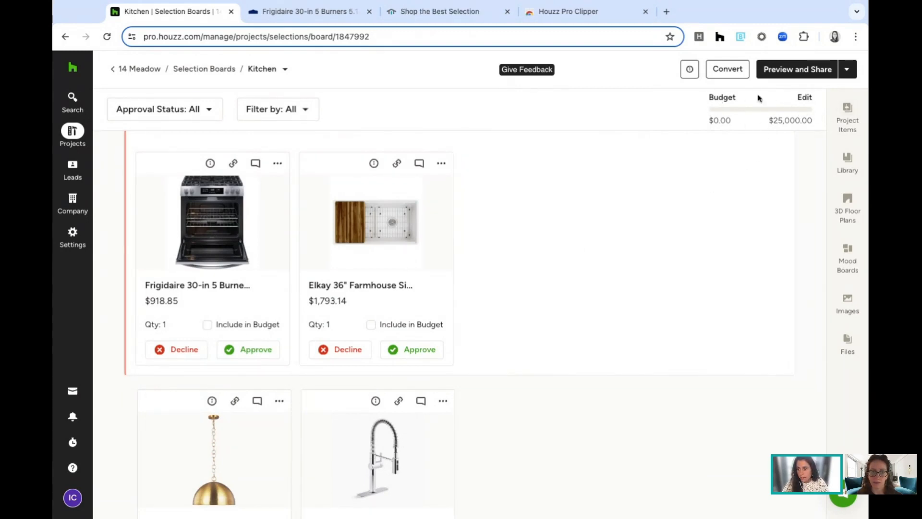
left_click(208, 327)
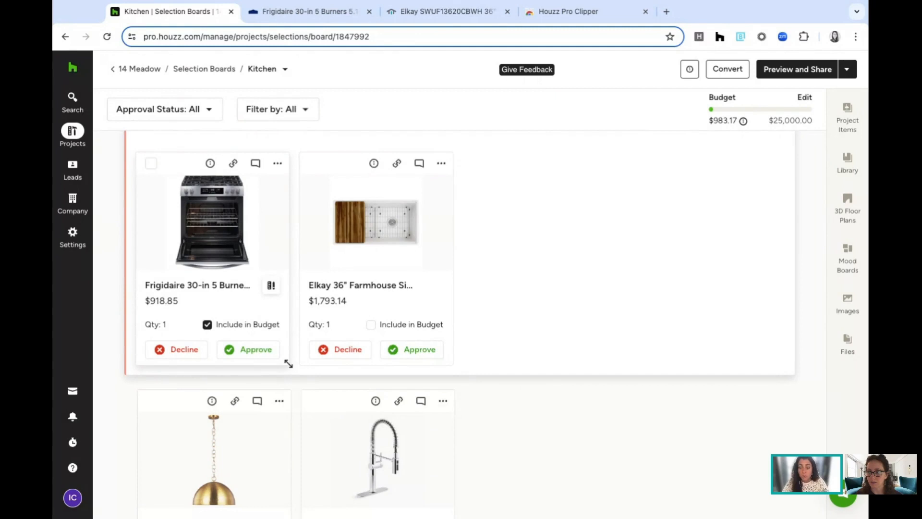
- Look over the Kitchen board's files, render, floor plan, Appliances section and loose fixture cards
scroll(556, 290, "up", 3)
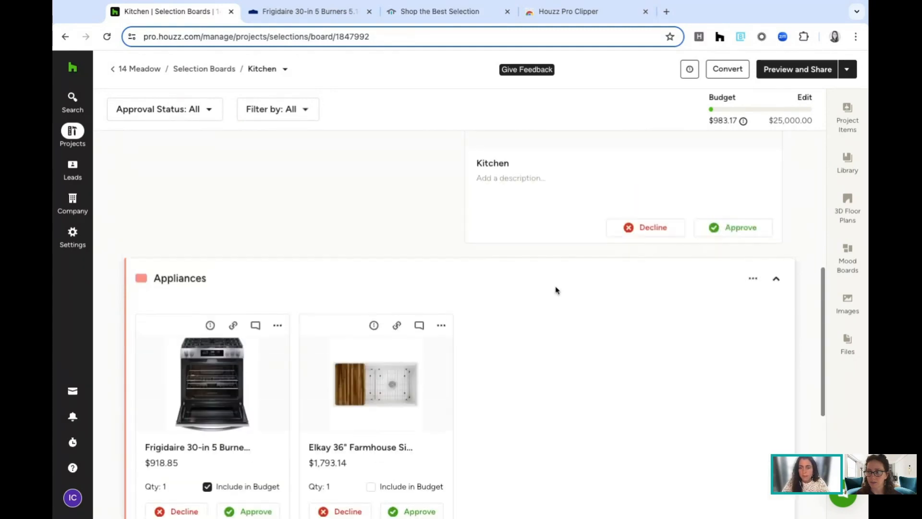
scroll(556, 290, "down", 2)
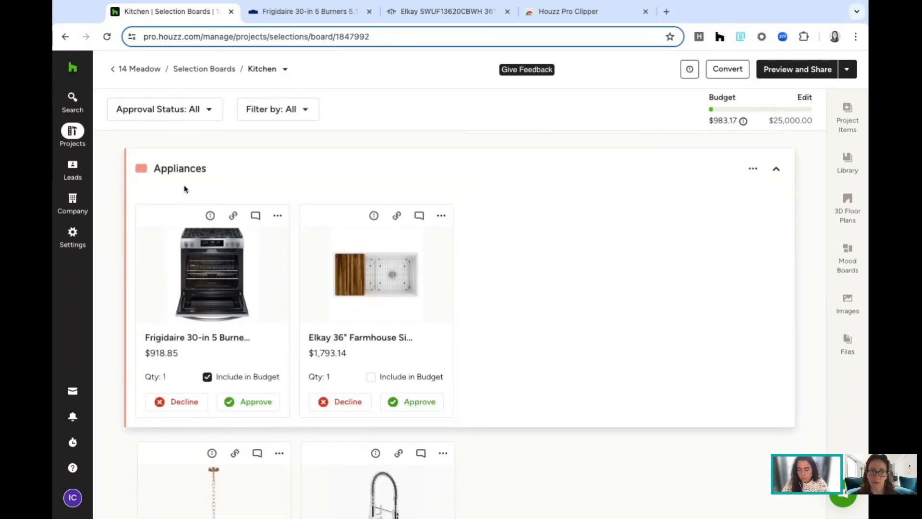
scroll(541, 377, "up", 9)
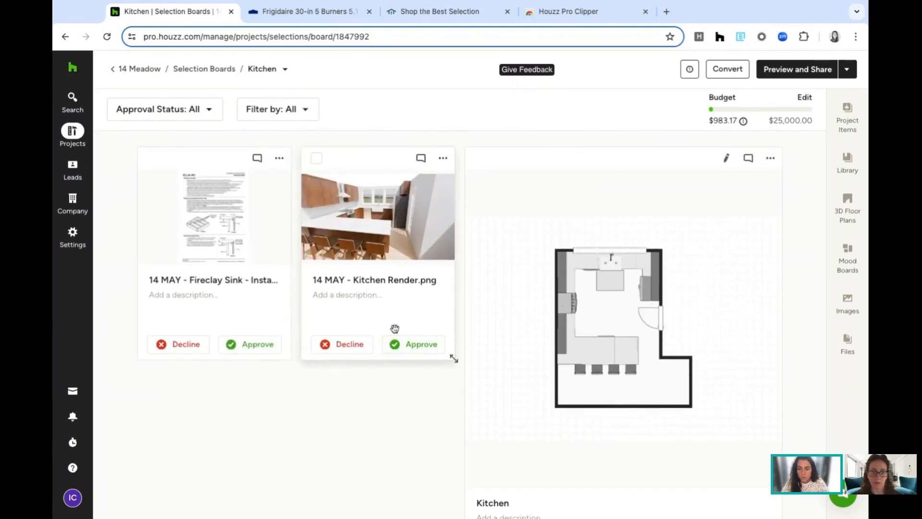
scroll(395, 329, "down", 9)
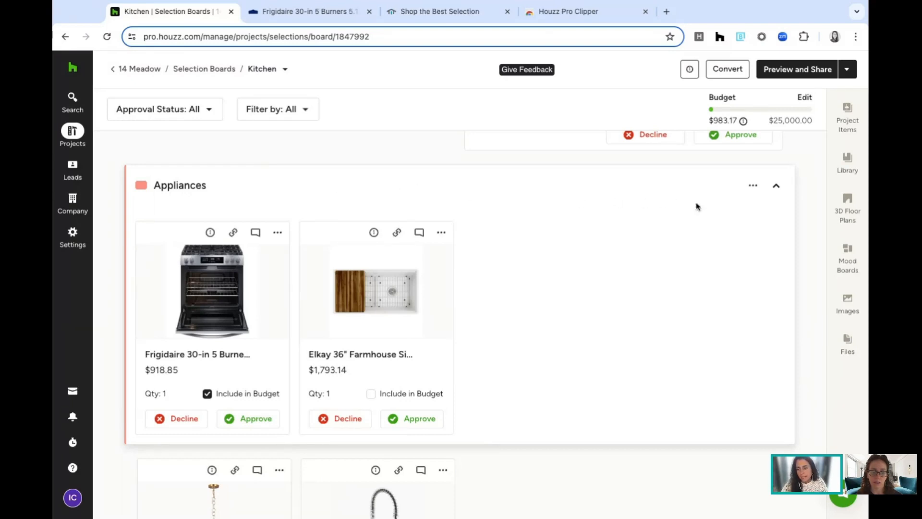
scroll(487, 260, "up", 1)
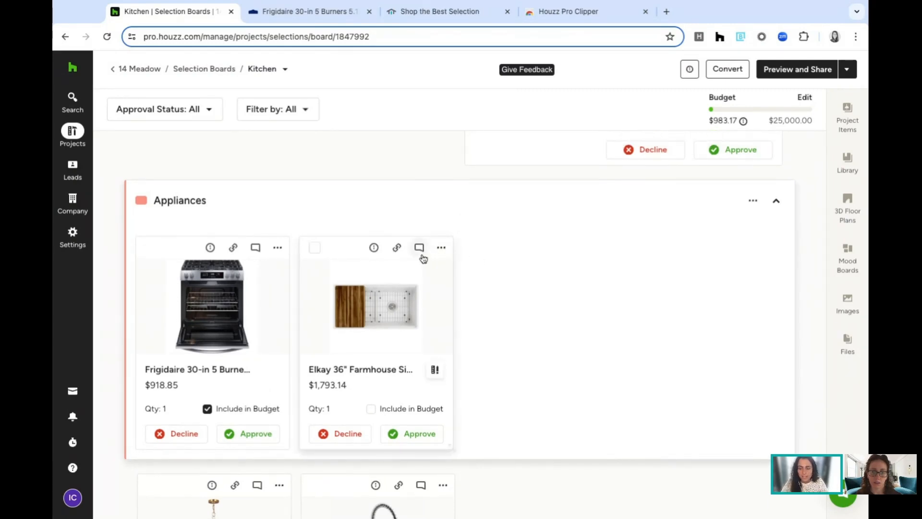
scroll(511, 256, "down", 2)
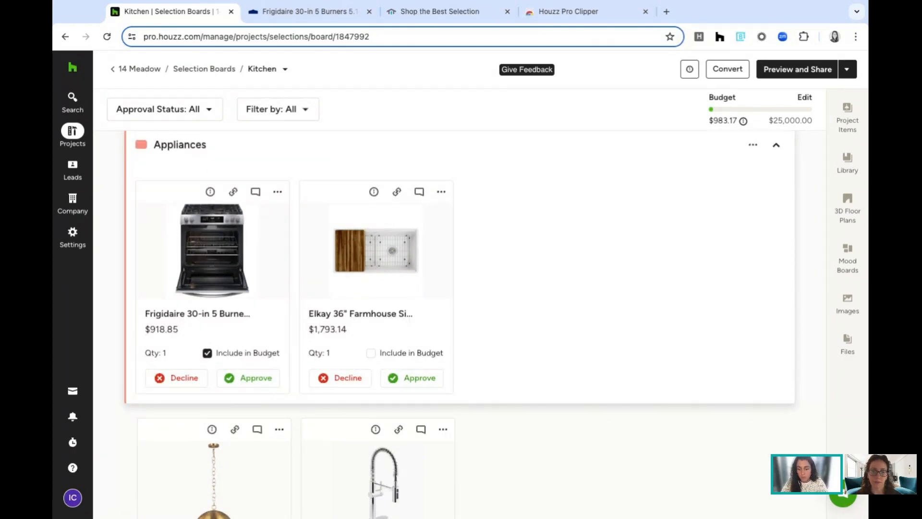
scroll(474, 328, "down", 3)
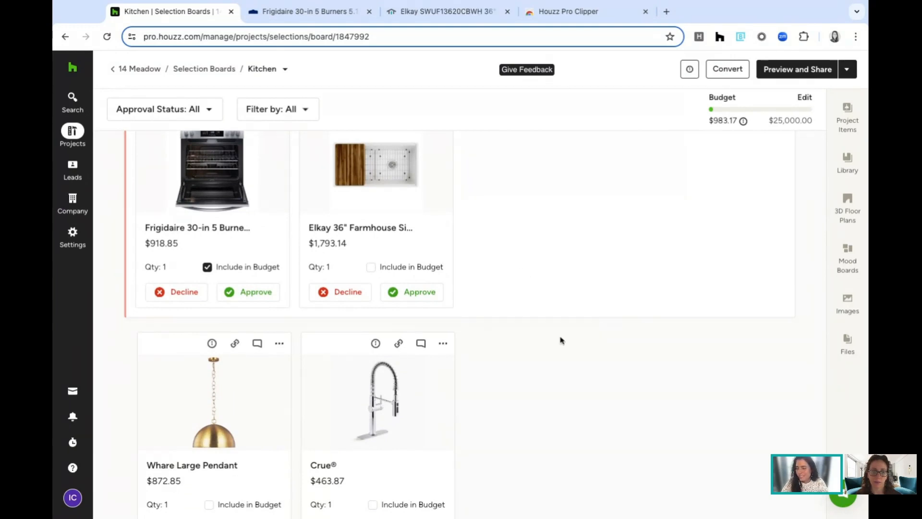
scroll(539, 335, "up", 1)
scroll(539, 335, "up", 5)
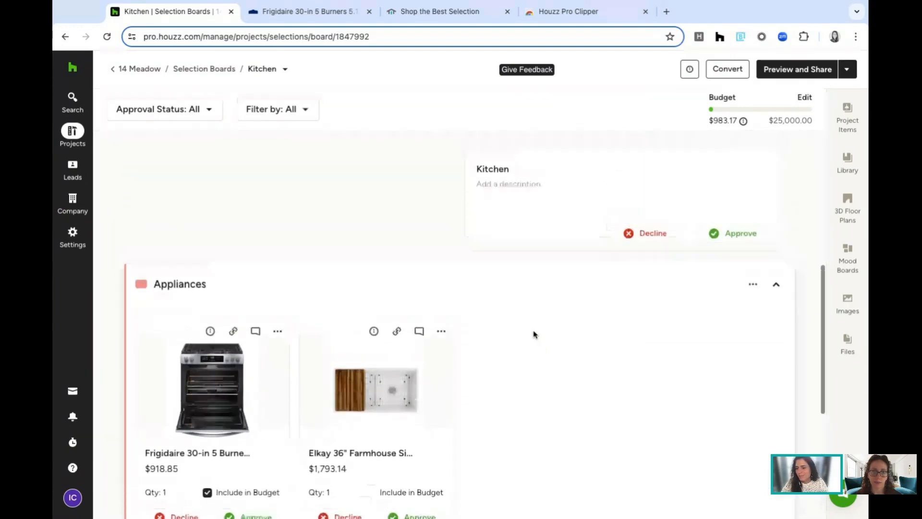
scroll(422, 276, "up", 5)
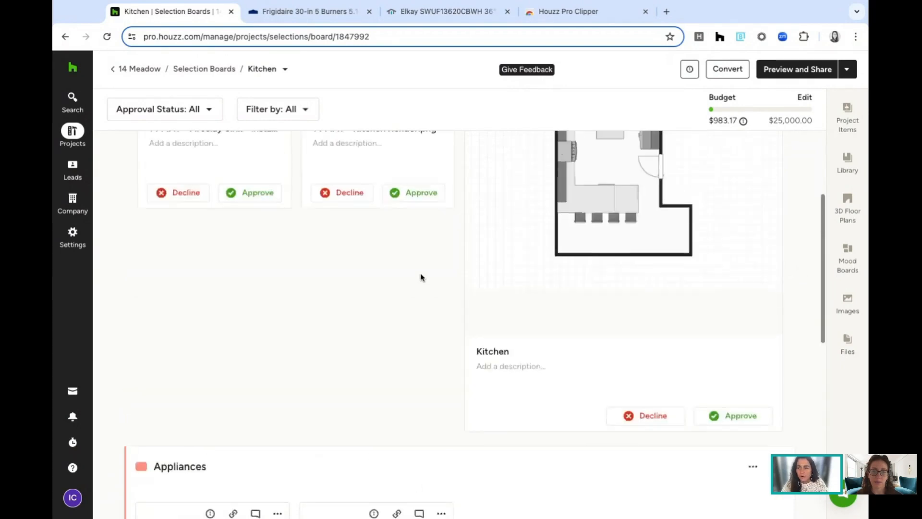
scroll(468, 218, "up", 2)
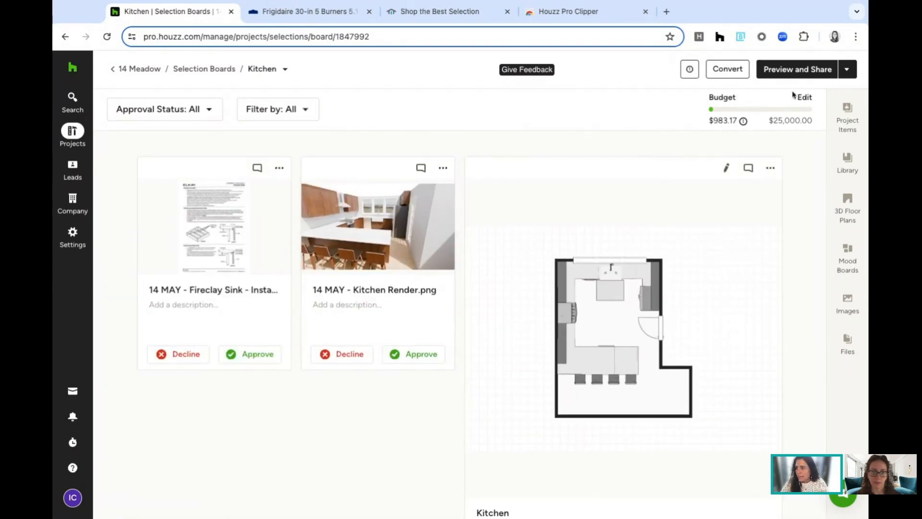
mouse_move(367, 185)
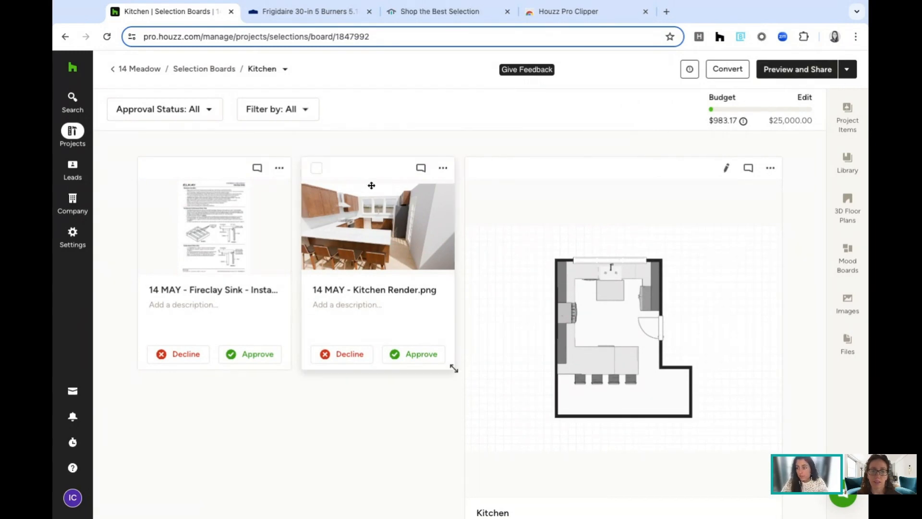
- Open the client preview of the Kitchen board and examine how all its items are presented
left_click(786, 73)
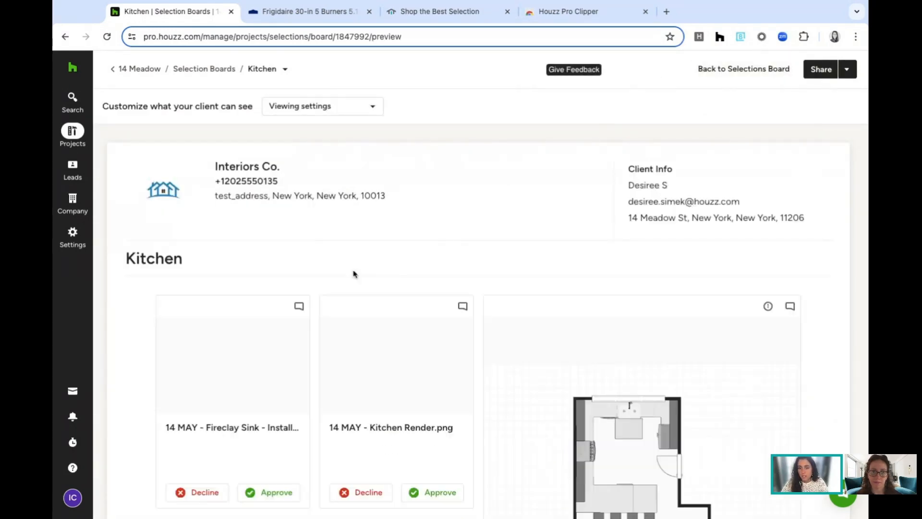
scroll(394, 275, "down", 1)
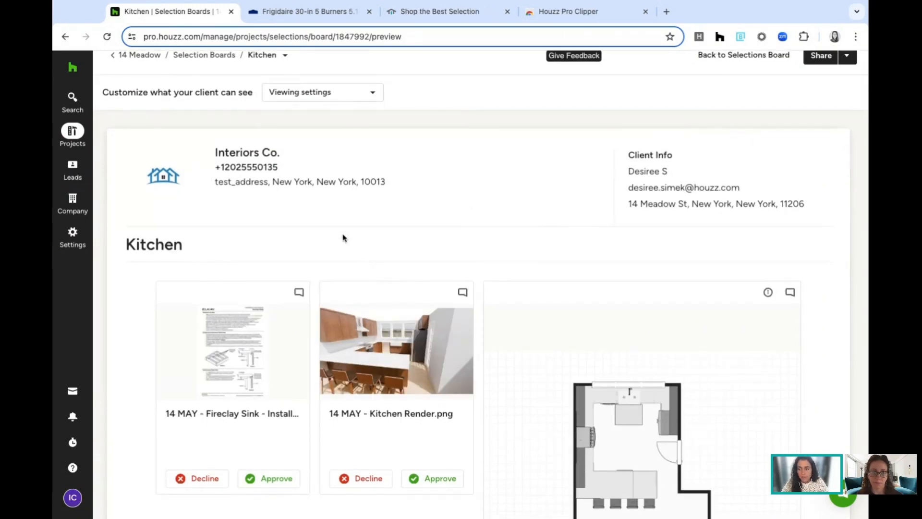
scroll(343, 237, "down", 10)
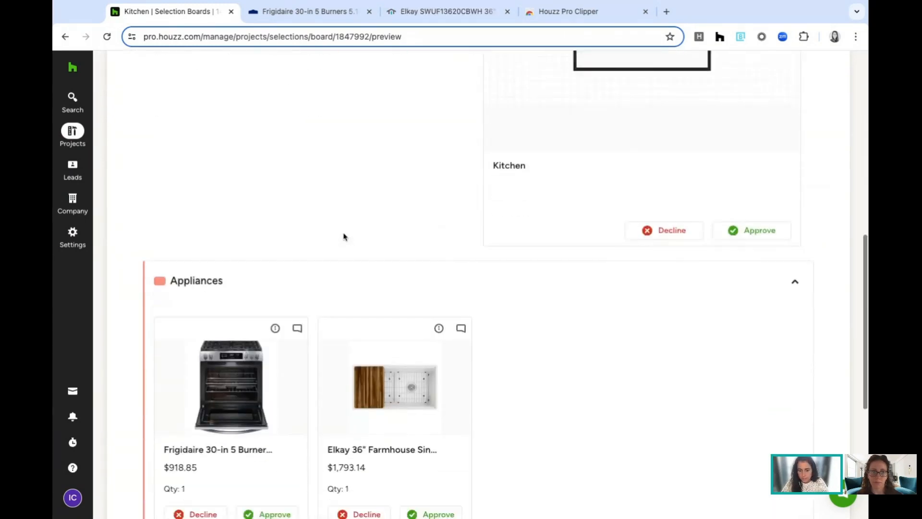
scroll(344, 236, "down", 2)
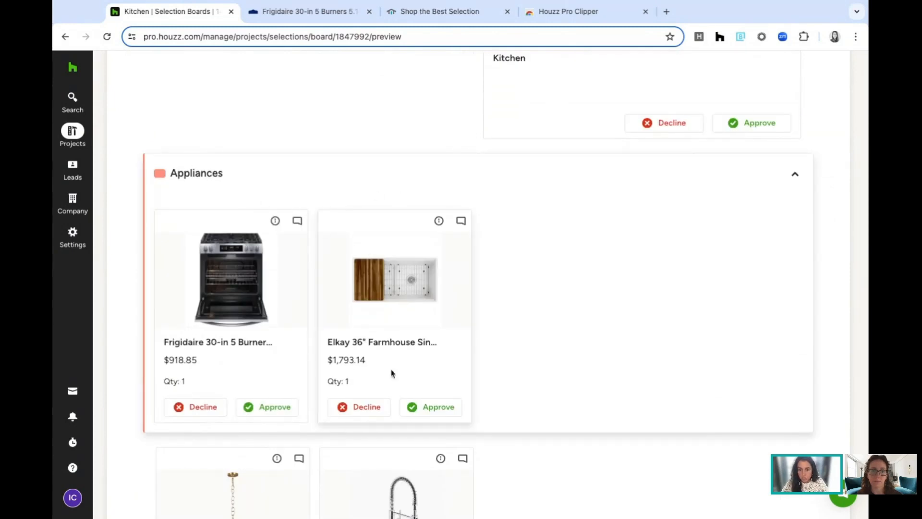
scroll(591, 315, "down", 4)
scroll(589, 312, "up", 16)
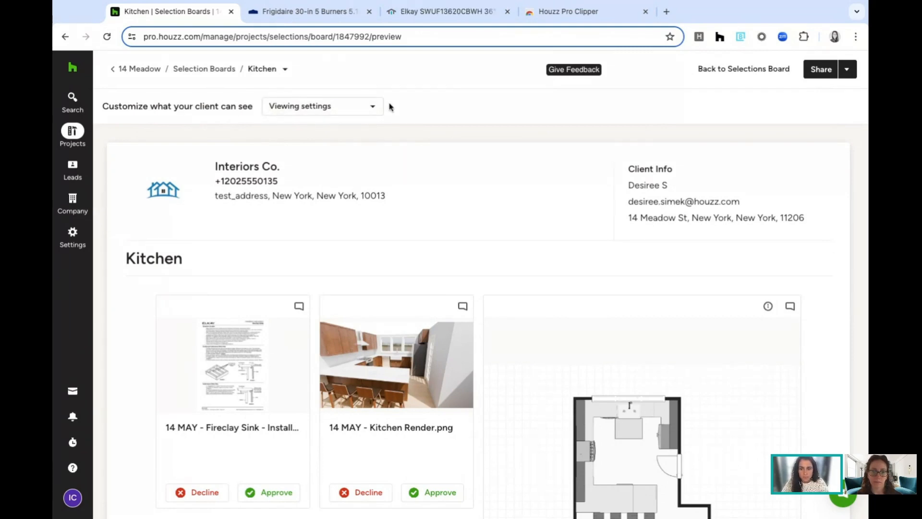
- Review the Pricing options in the client viewing settings and look down the preview to the Appliances section
left_click(351, 115)
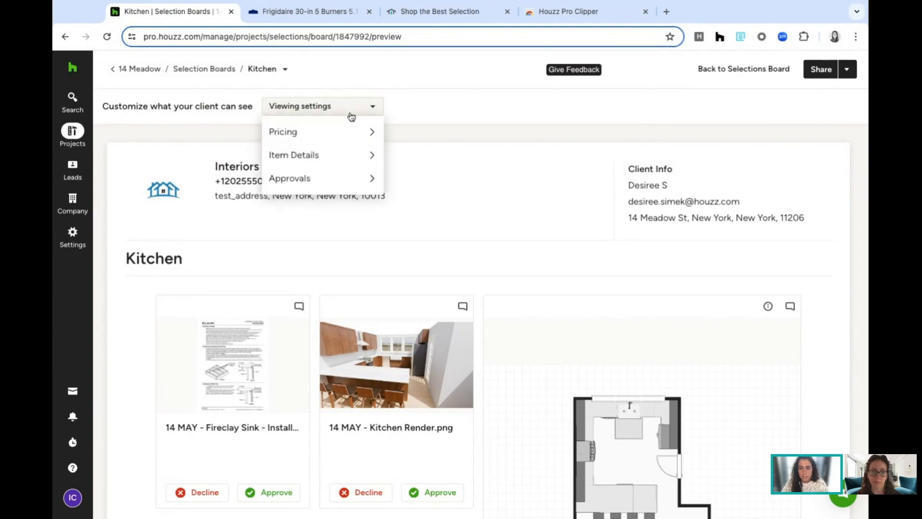
mouse_move(351, 135)
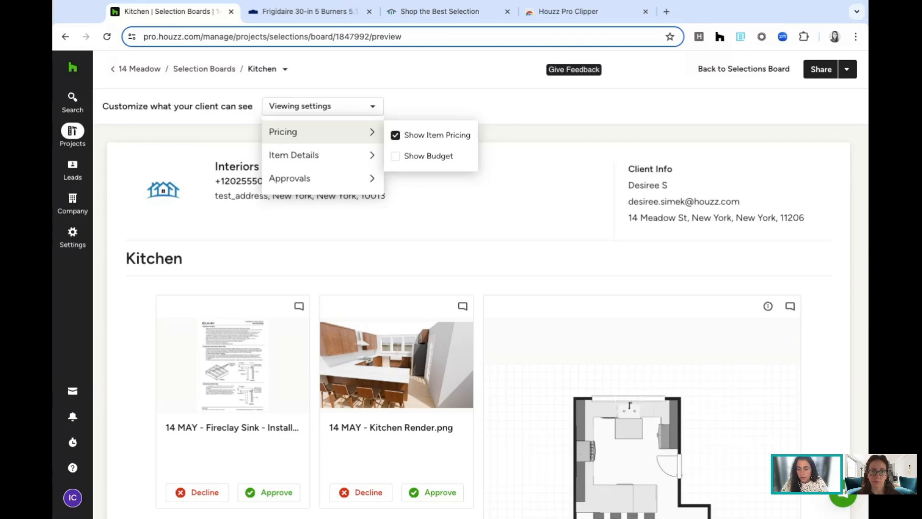
scroll(546, 334, "down", 9)
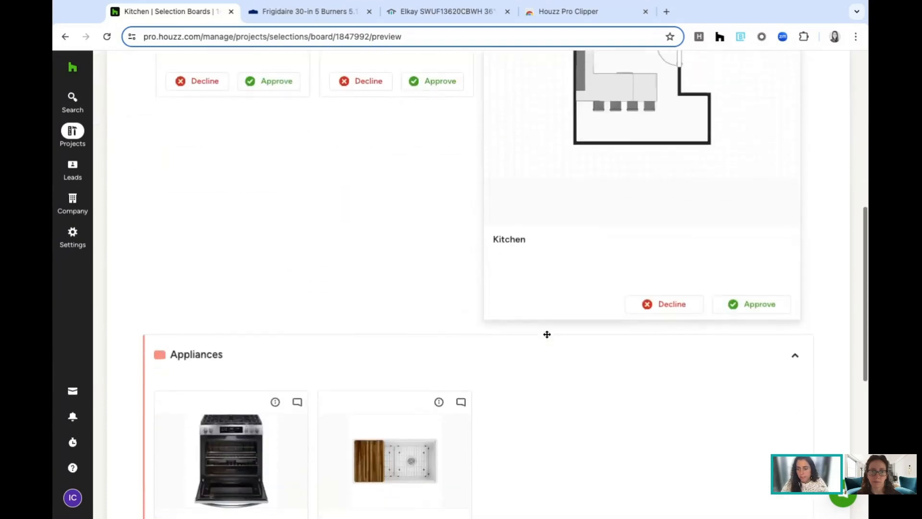
- Return to editing the board and move the Appliances section above the files, render and floor plan
scroll(547, 335, "up", 10)
left_click(721, 73)
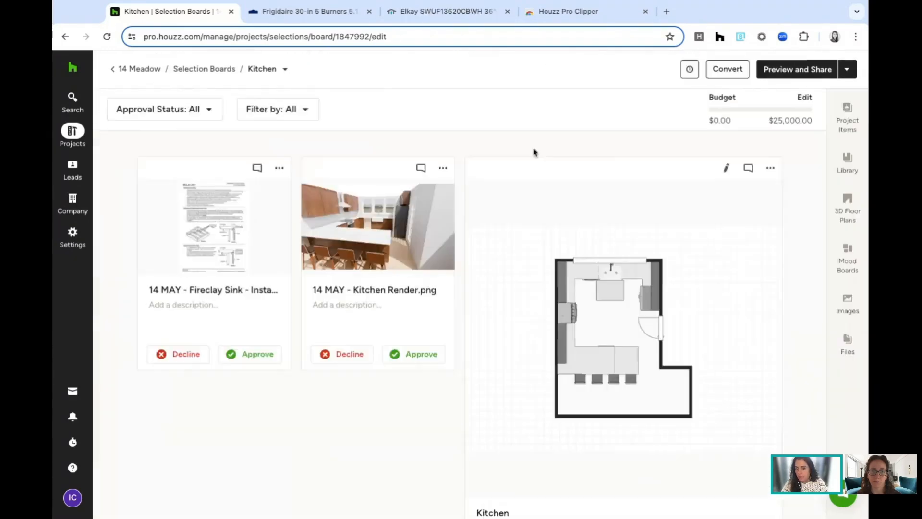
scroll(303, 227, "down", 10)
left_click_drag(249, 176, 255, 204)
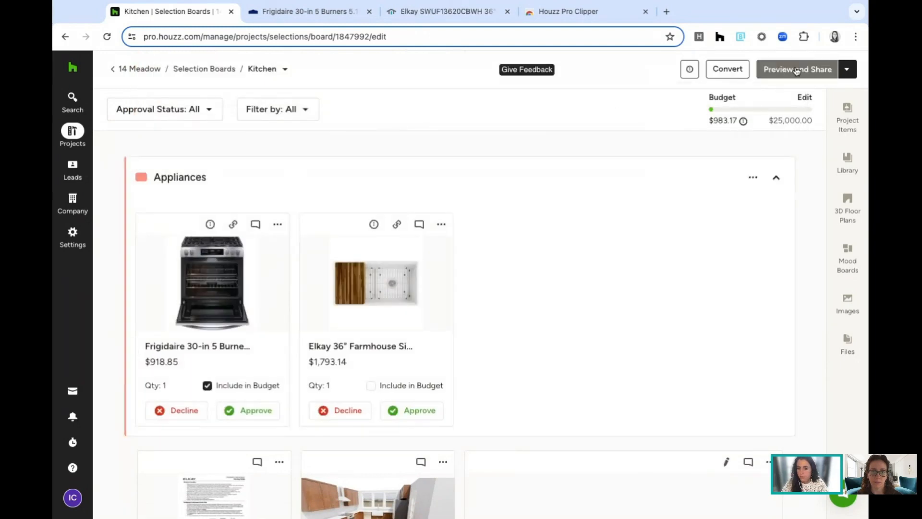
- Reopen the client preview and turn off Show Item Pricing in the viewing settings
left_click(798, 69)
scroll(459, 208, "down", 2)
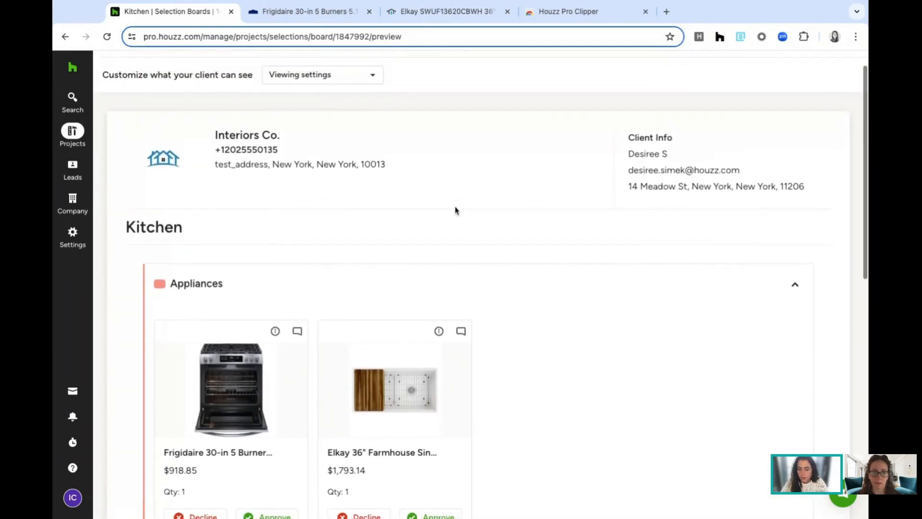
left_click(340, 77)
mouse_move(296, 107)
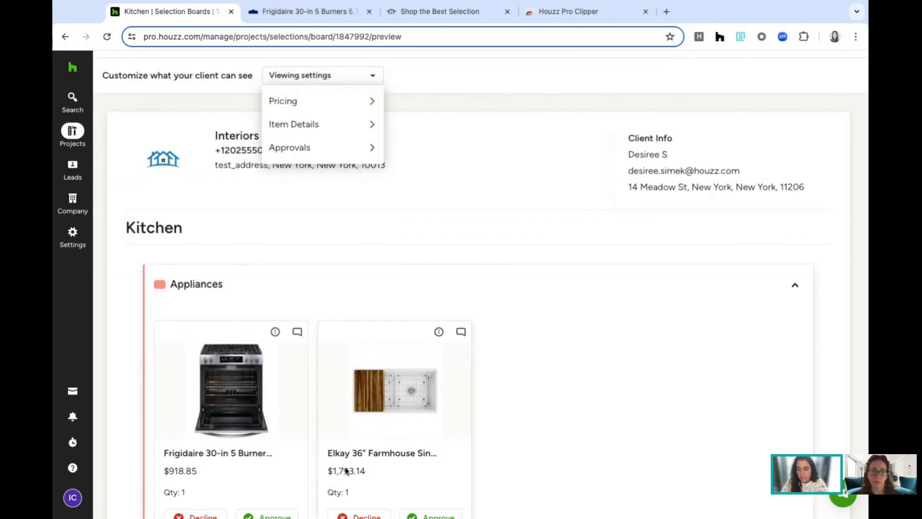
mouse_move(347, 99)
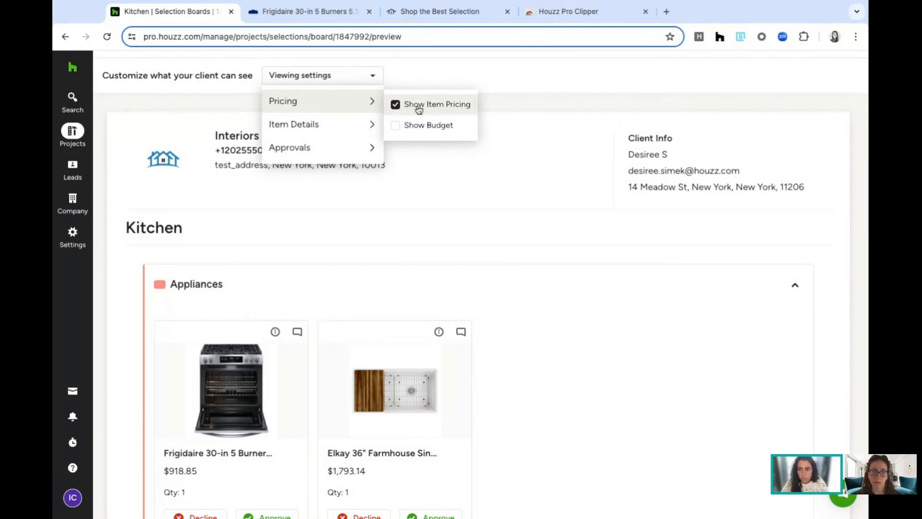
left_click(397, 106)
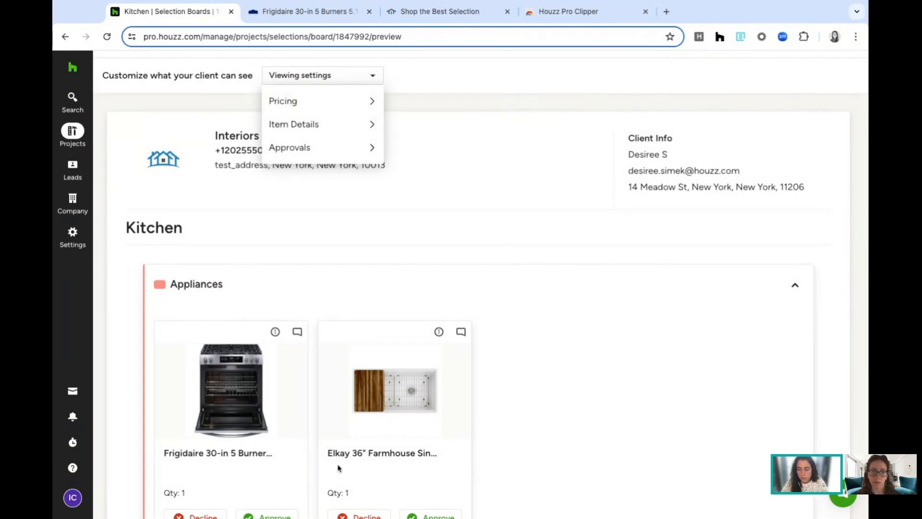
- Show the budget in the client view of the Kitchen selection board
mouse_move(336, 106)
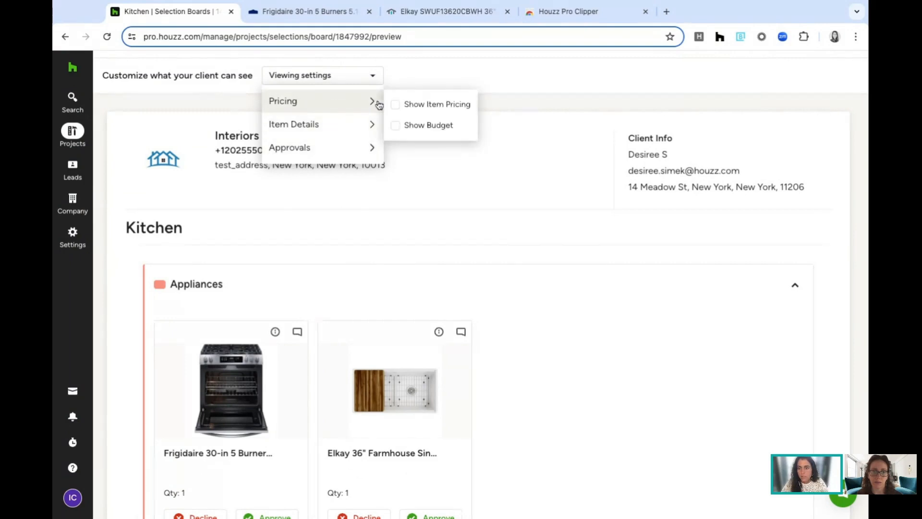
left_click(396, 127)
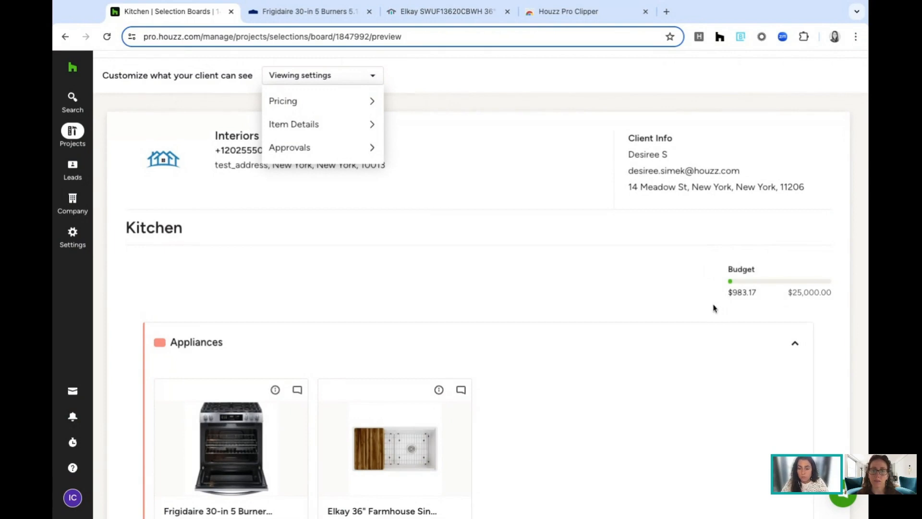
scroll(662, 325, "down", 2)
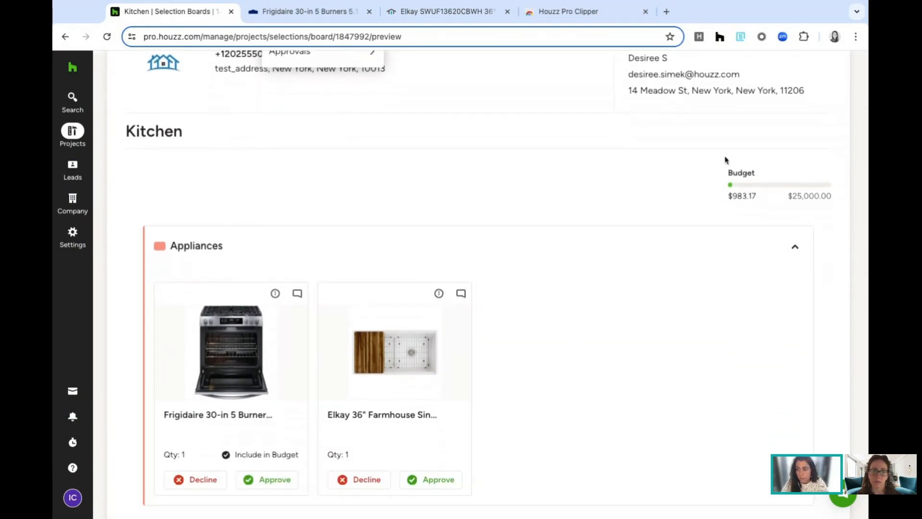
scroll(434, 212, "up", 2)
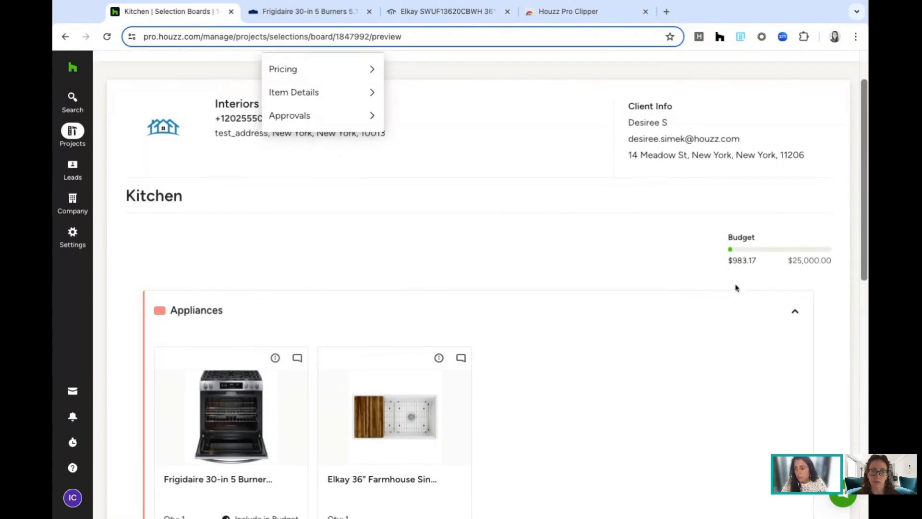
scroll(483, 217, "up", 1)
scroll(483, 218, "up", 1)
- Enable item pricing and product links in what the client can see
mouse_move(361, 132)
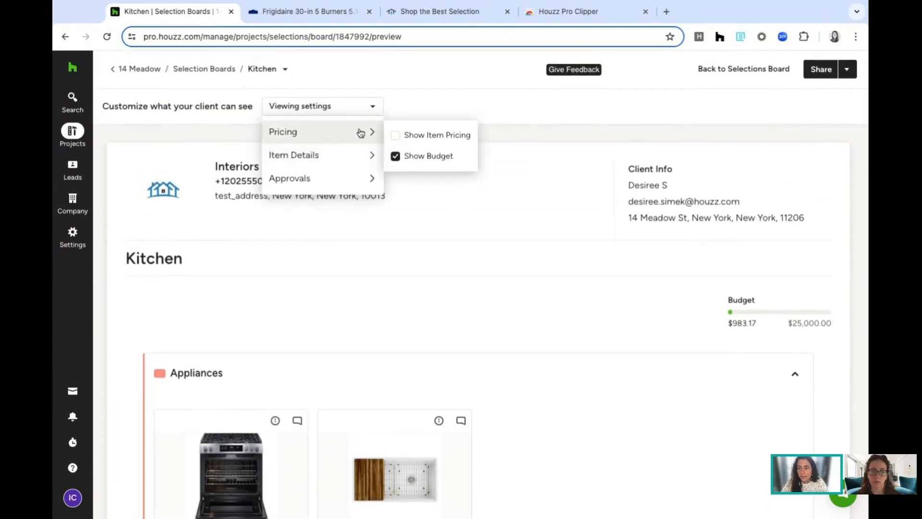
mouse_move(338, 161)
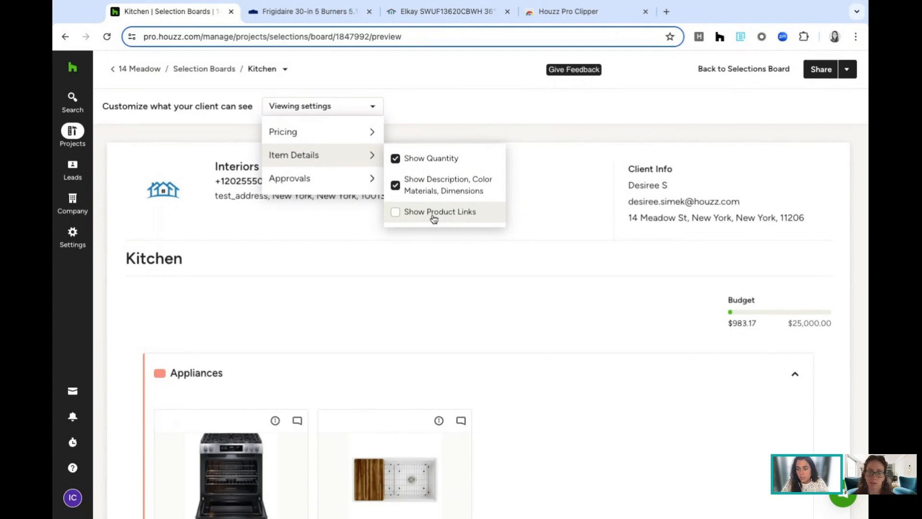
left_click(396, 212)
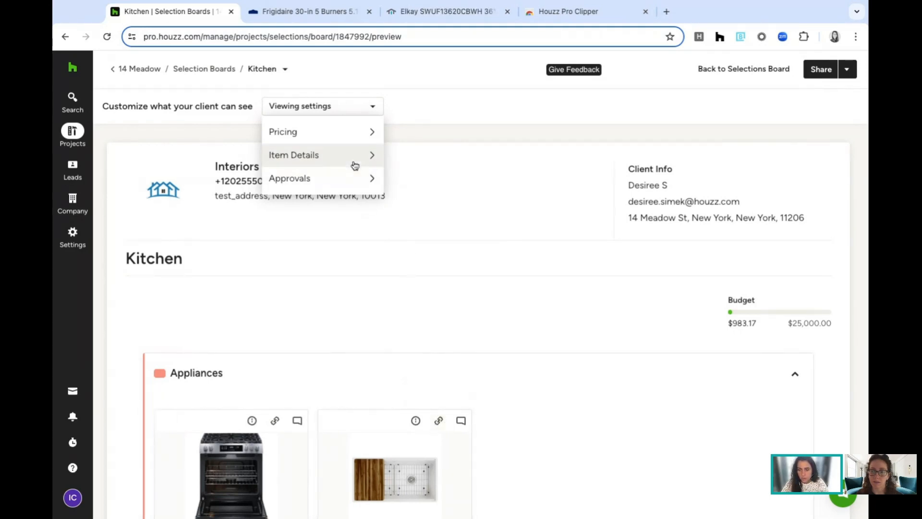
- Turn off client approvals for floor plans and for images and files, keeping them on for products and services
mouse_move(319, 179)
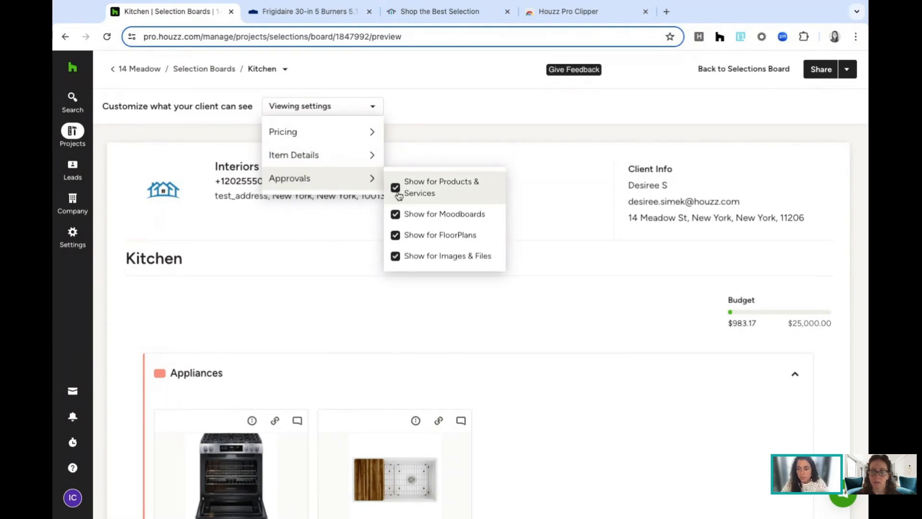
scroll(309, 247, "down", 3)
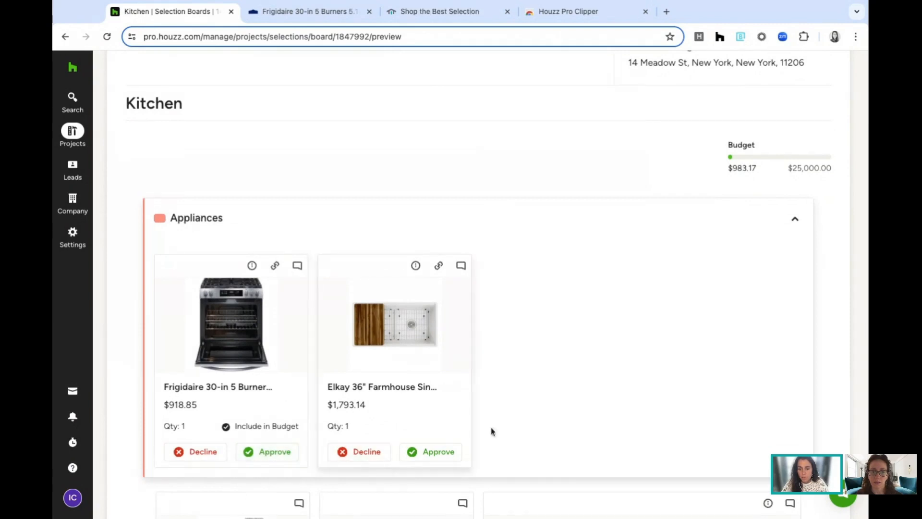
scroll(479, 374, "down", 8)
scroll(479, 374, "down", 1)
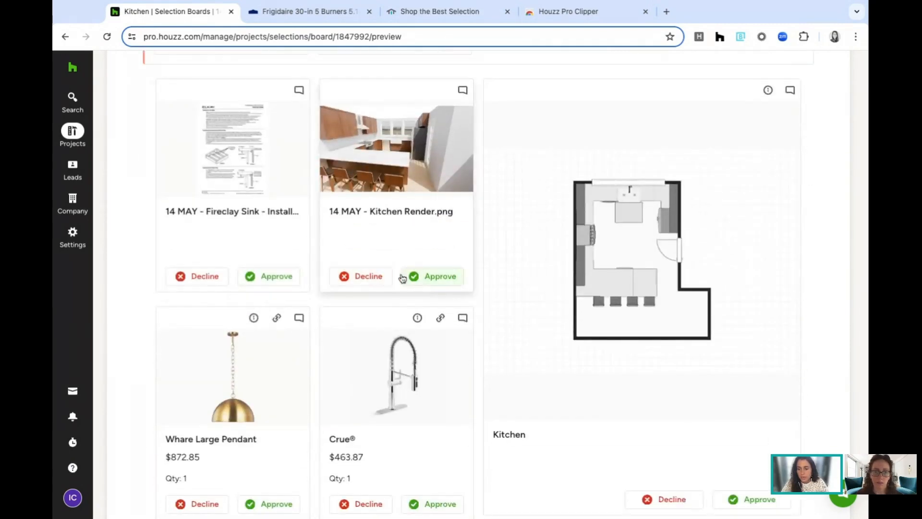
scroll(495, 278, "down", 2)
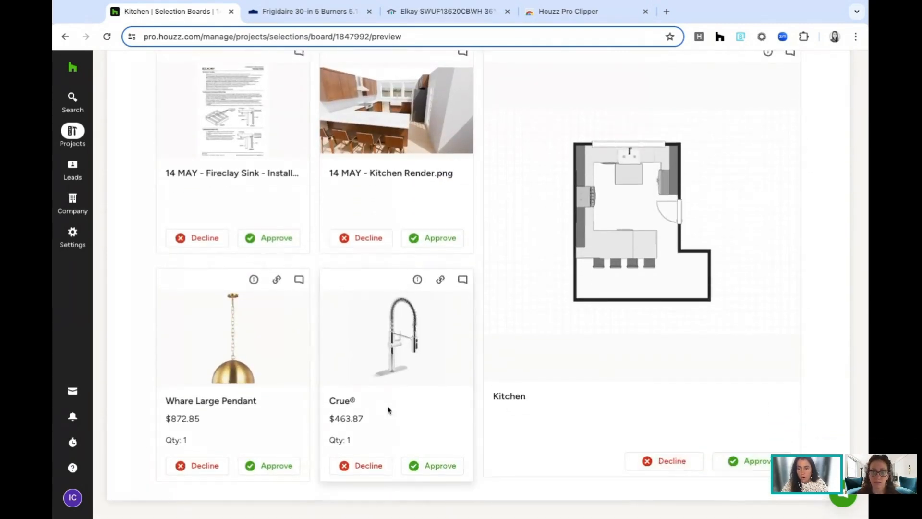
scroll(401, 379, "up", 12)
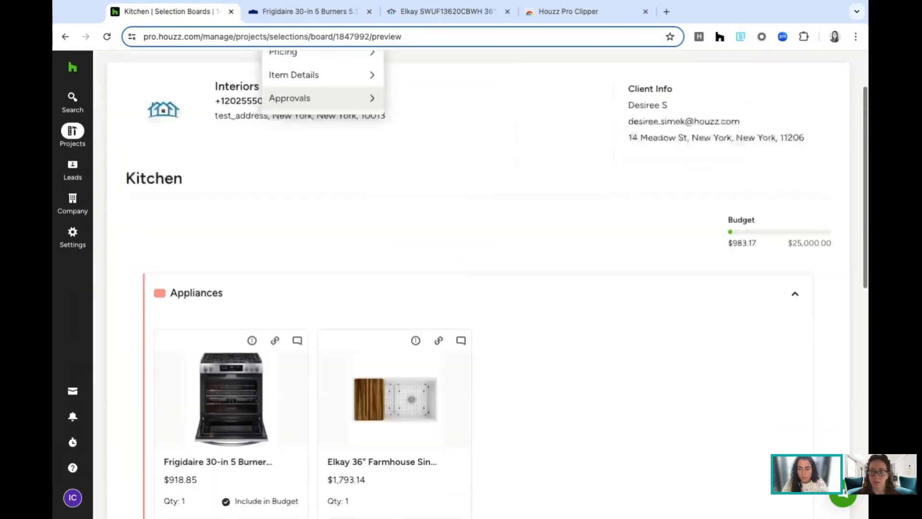
scroll(500, 250, "down", 5)
scroll(543, 258, "down", 7)
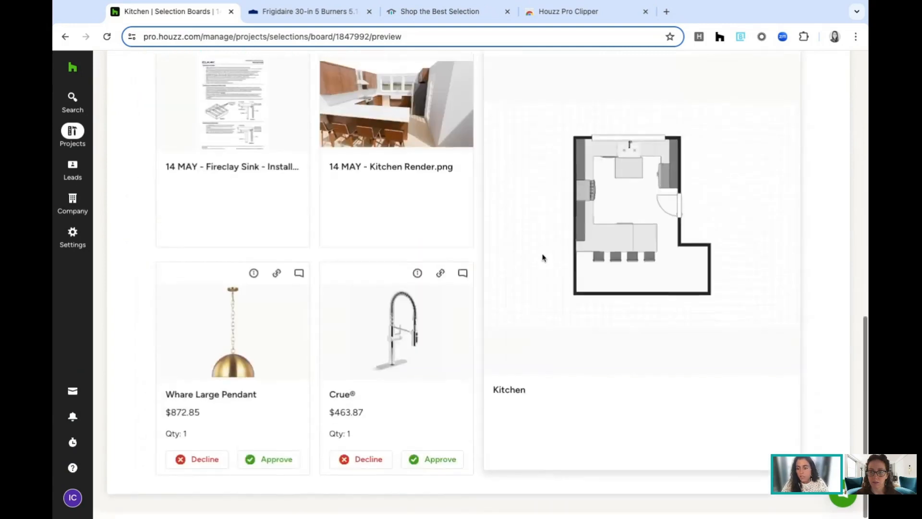
scroll(440, 359, "up", 12)
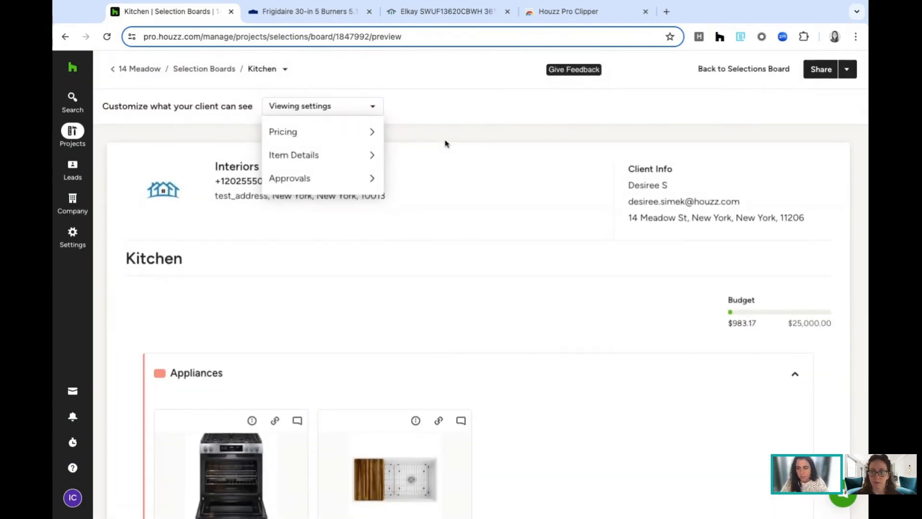
left_click(472, 135)
- Prepare the Kitchen board's share email with blank lines after the greeting and before the sign-off, and close it without sending
scroll(462, 197, "down", 4)
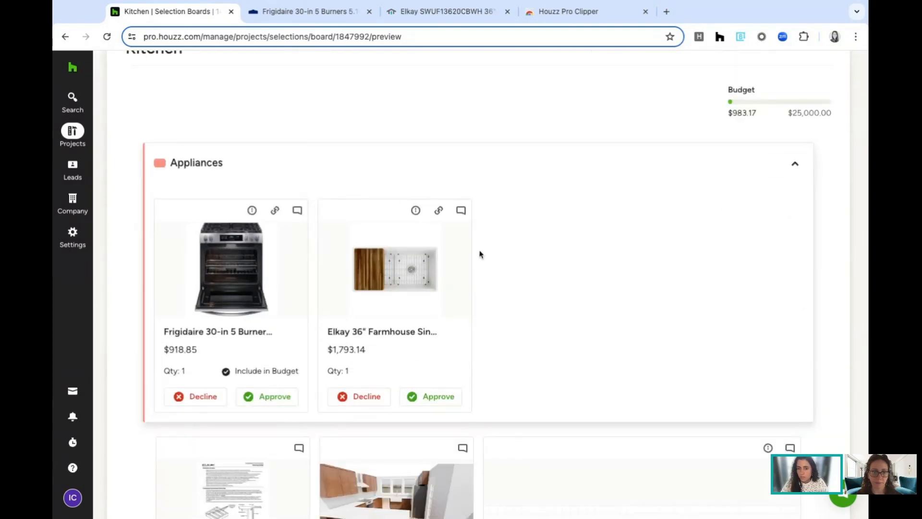
scroll(480, 253, "up", 3)
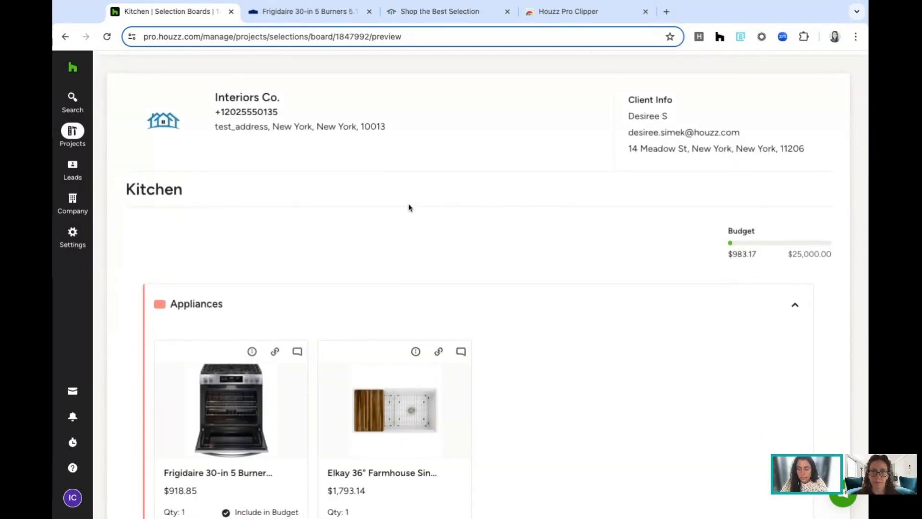
scroll(409, 207, "up", 2)
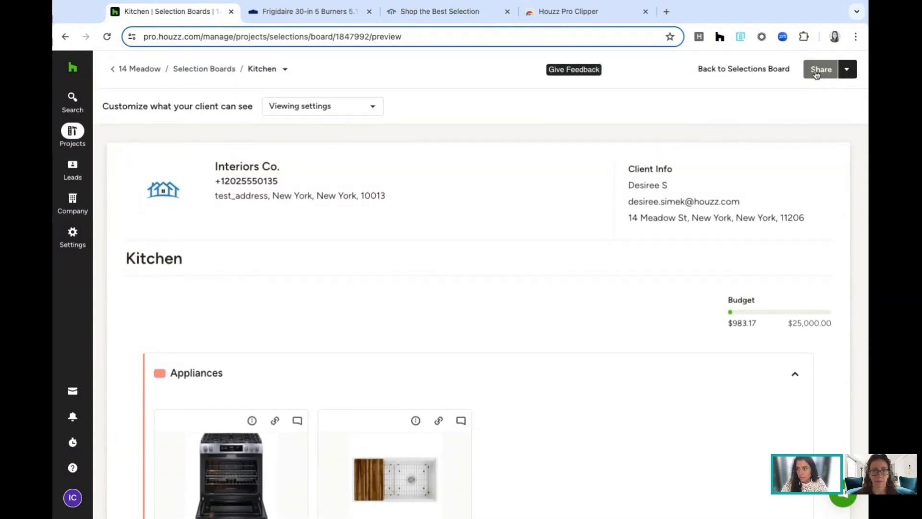
left_click(816, 72)
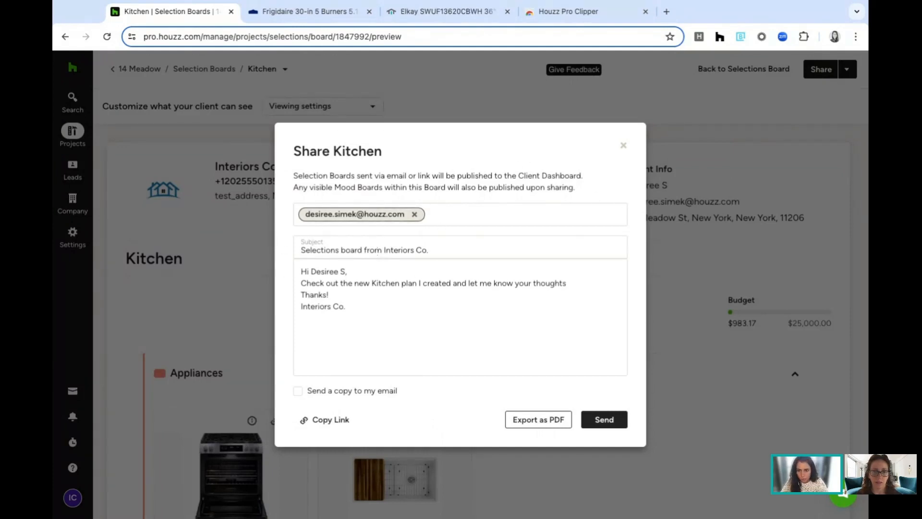
left_click(352, 272)
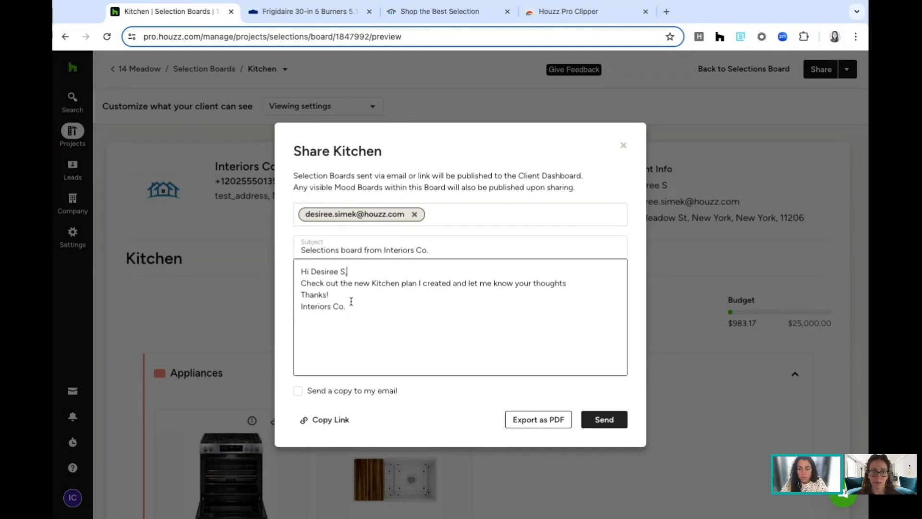
key("Return")
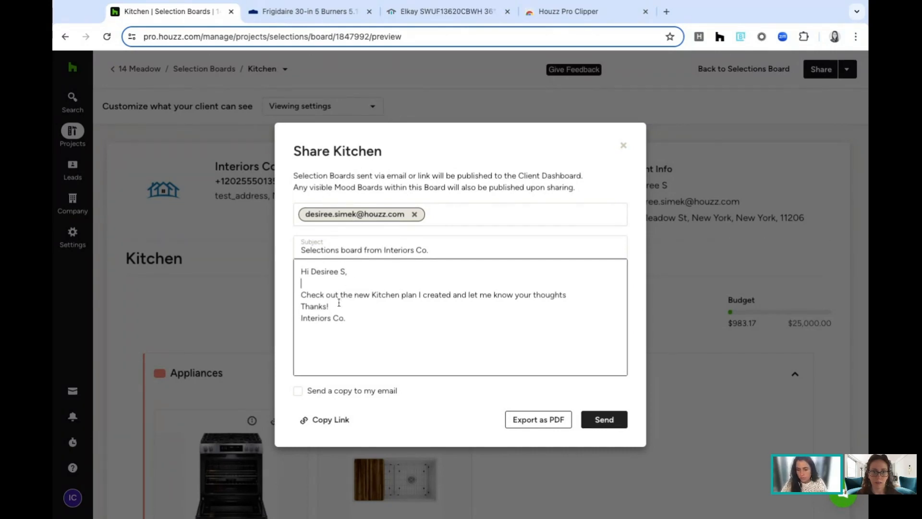
key("Return")
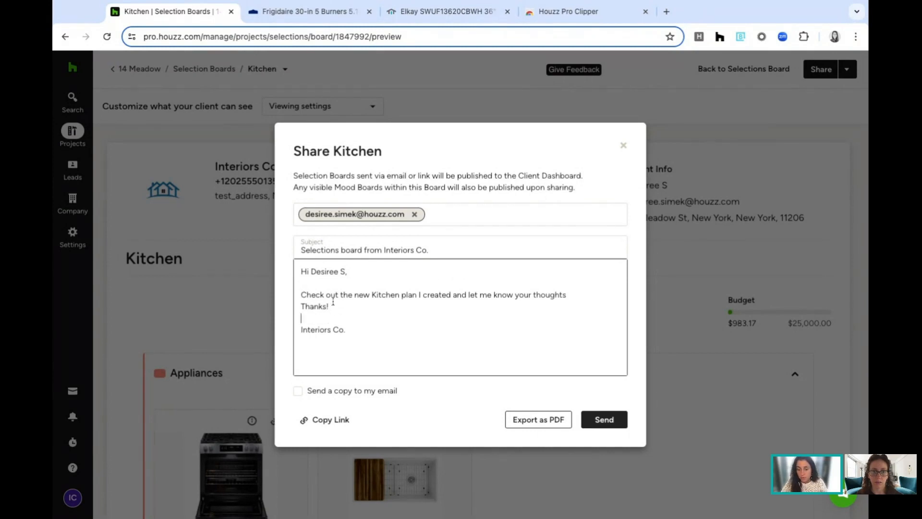
triple_click(339, 251)
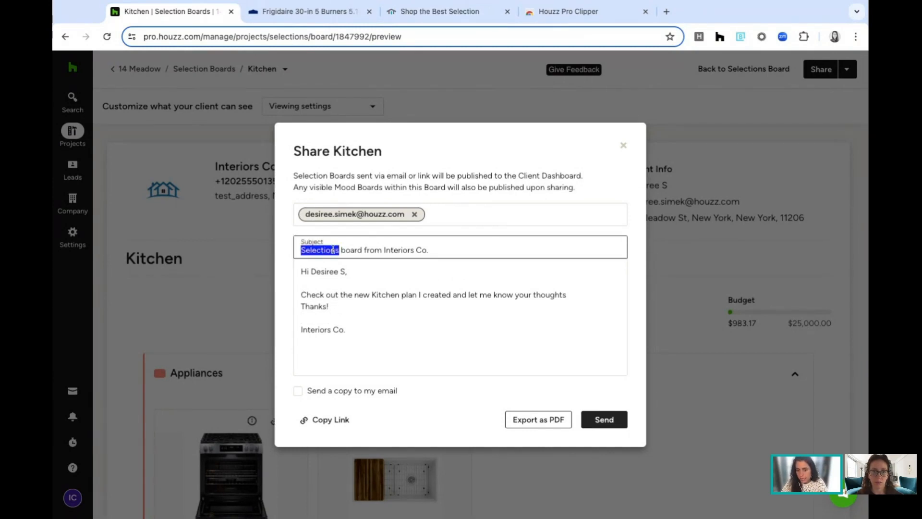
left_click(462, 213)
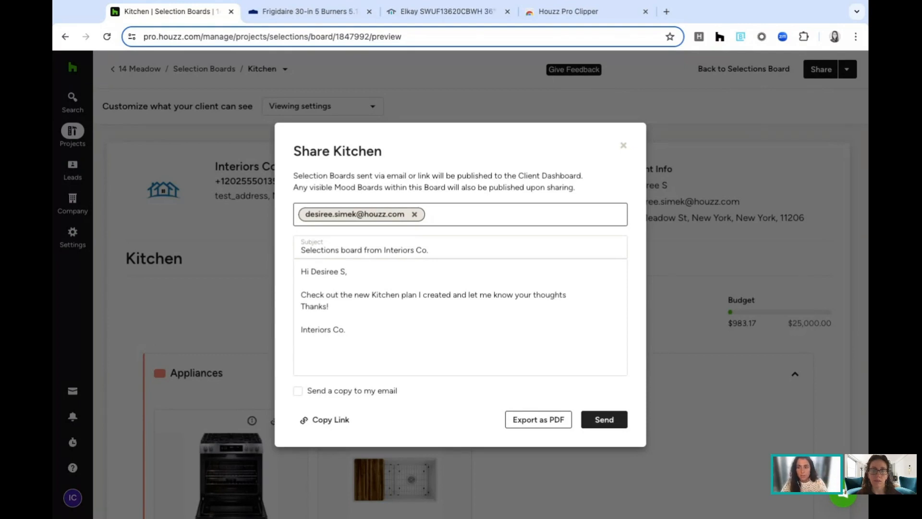
left_click(738, 245)
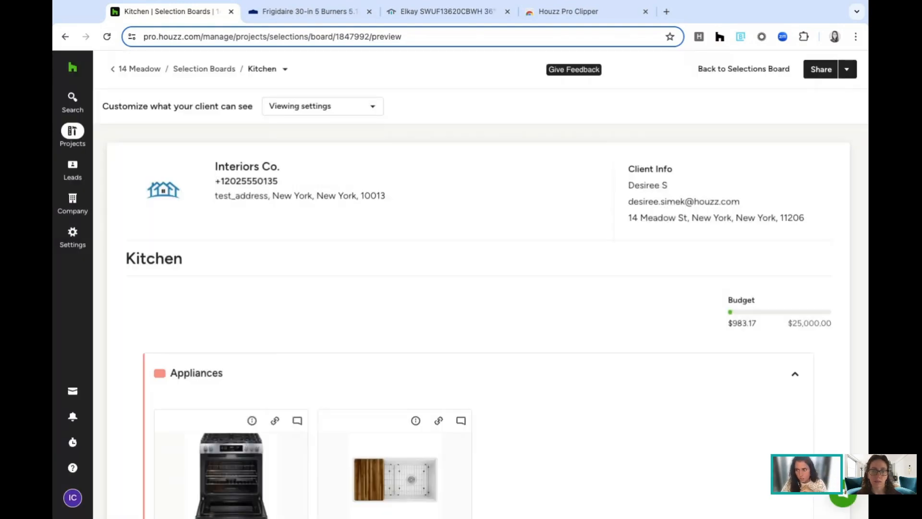
- Publish the Kitchen selection board to the client dashboard
left_click(849, 74)
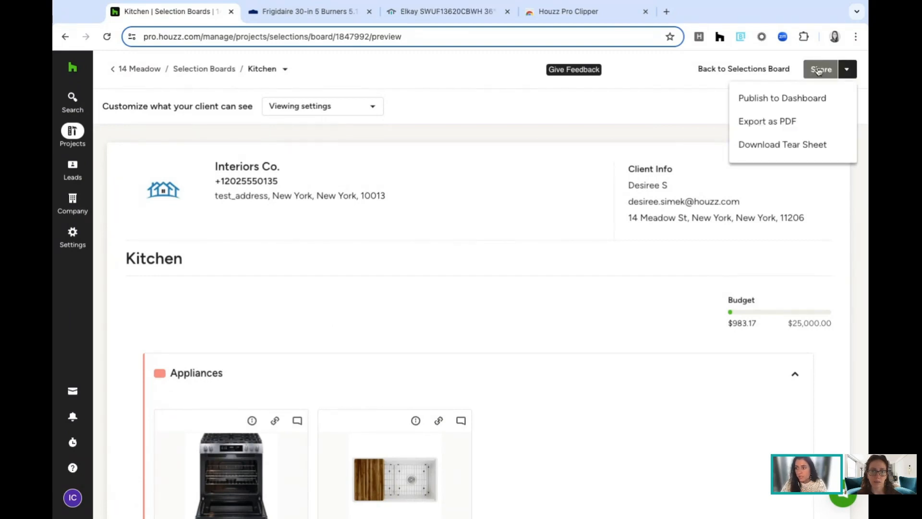
left_click(786, 104)
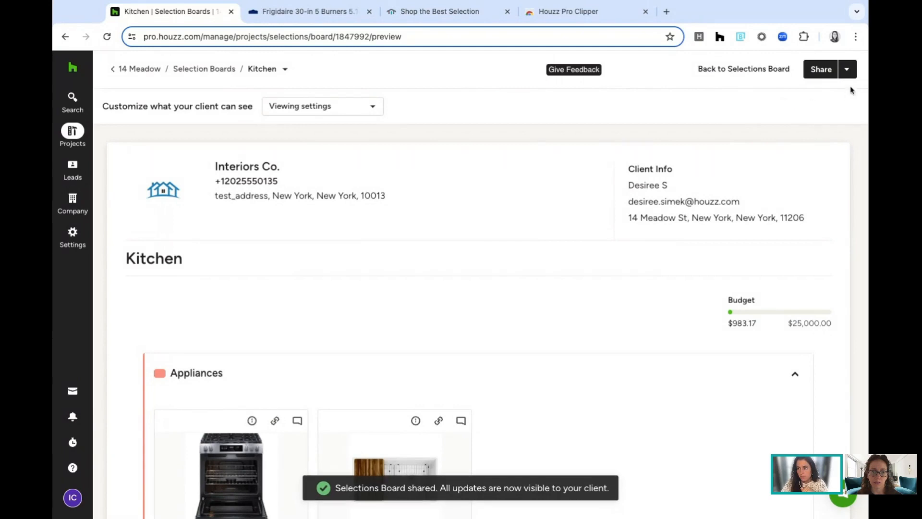
- Review the other sharing options for the Kitchen board, including PDF export and tear sheet download
left_click(848, 71)
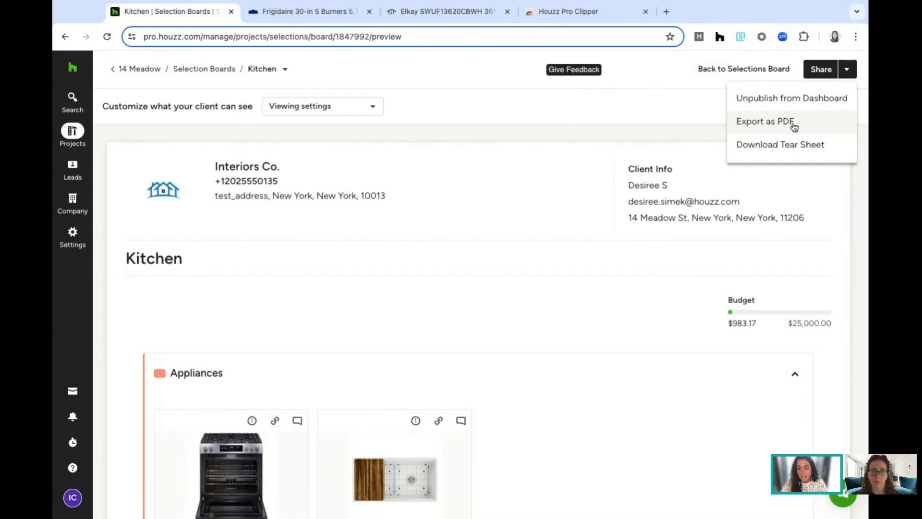
scroll(625, 194, "down", 1)
scroll(625, 195, "down", 1)
scroll(625, 194, "up", 3)
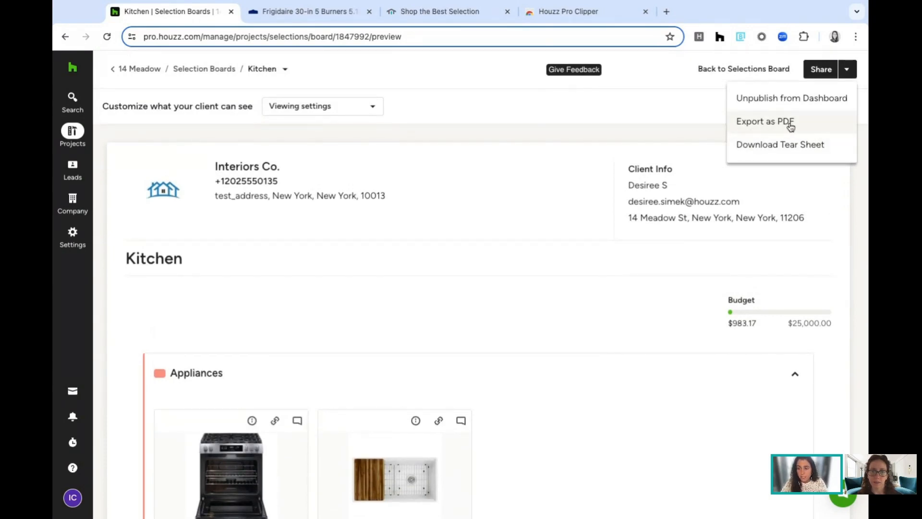
left_click(623, 183)
- Hide item pricing, the budget and item quantities from the client view and check the board's items
scroll(623, 183, "down", 3)
scroll(399, 190, "down", 2)
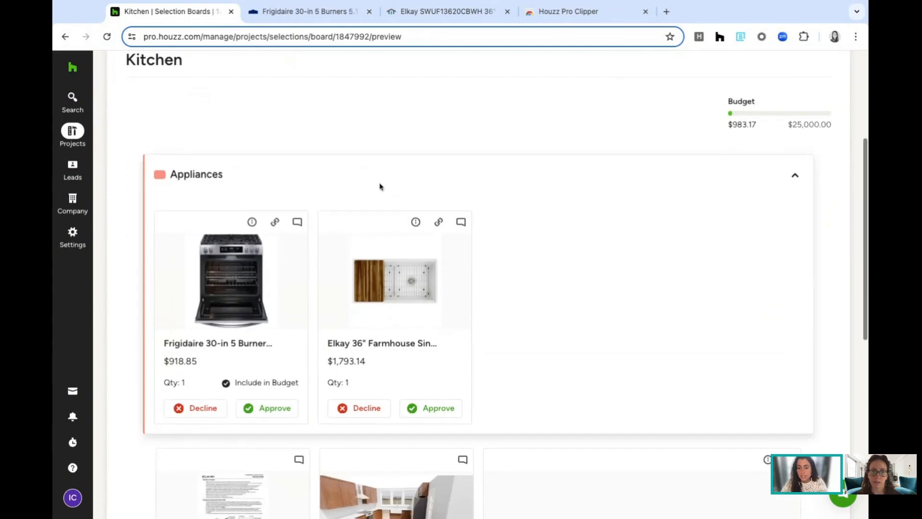
scroll(337, 323, "up", 4)
left_click(354, 77)
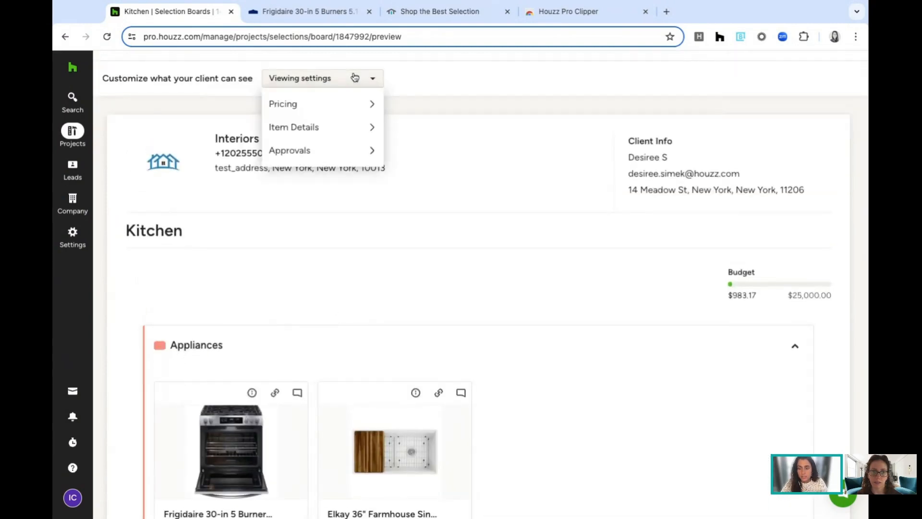
mouse_move(339, 103)
left_click(395, 107)
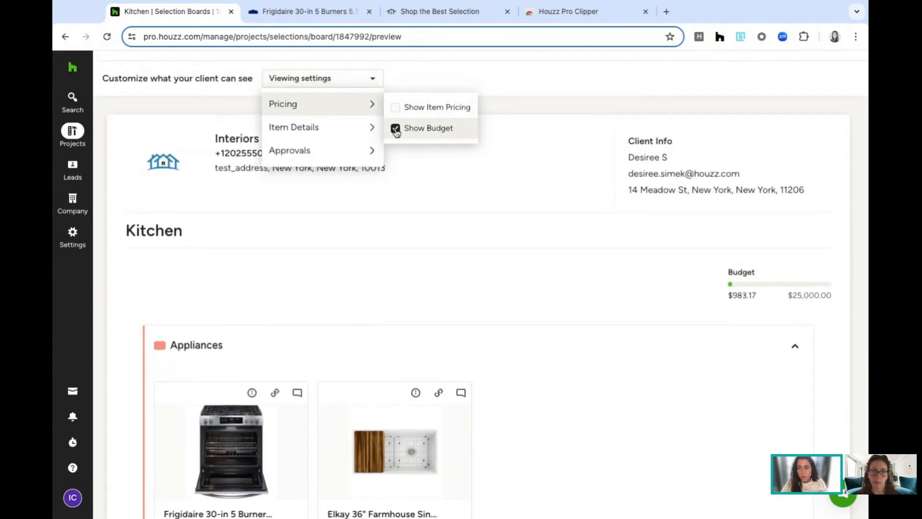
left_click(395, 128)
mouse_move(348, 131)
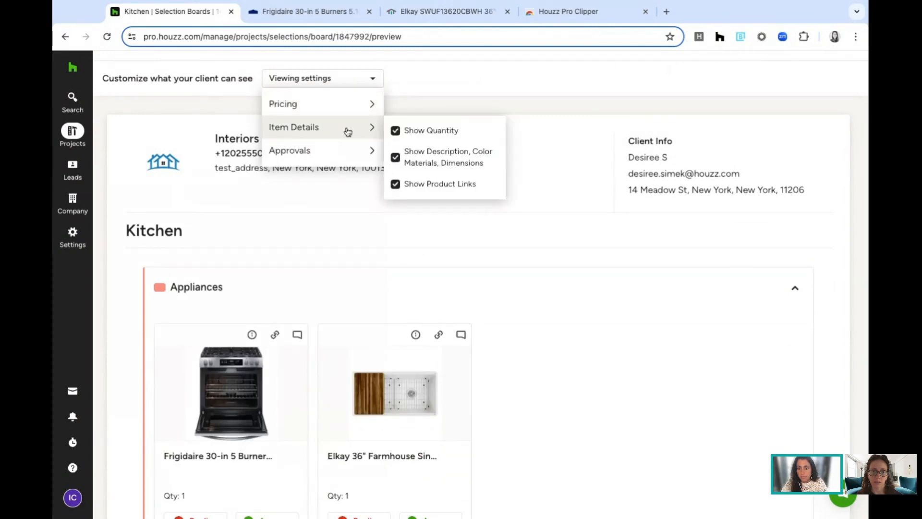
left_click(395, 130)
left_click(519, 161)
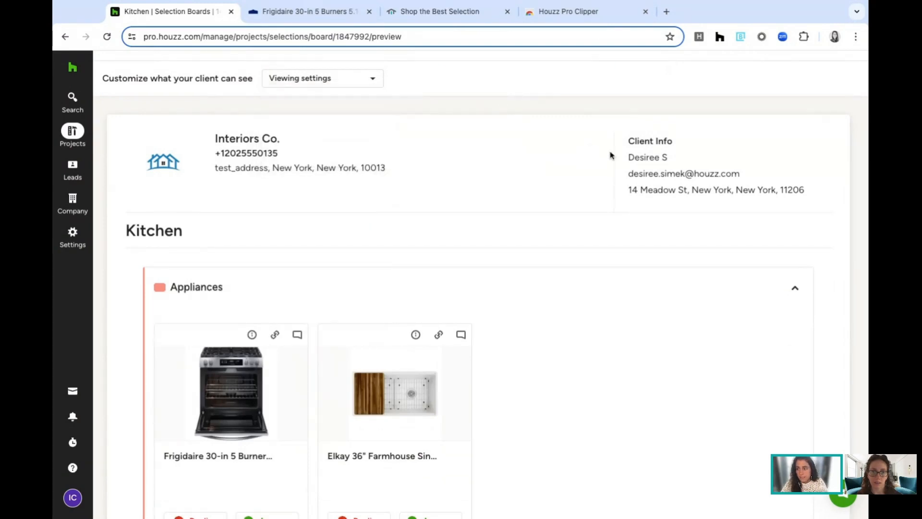
scroll(822, 96, "up", 1)
scroll(433, 287, "down", 3)
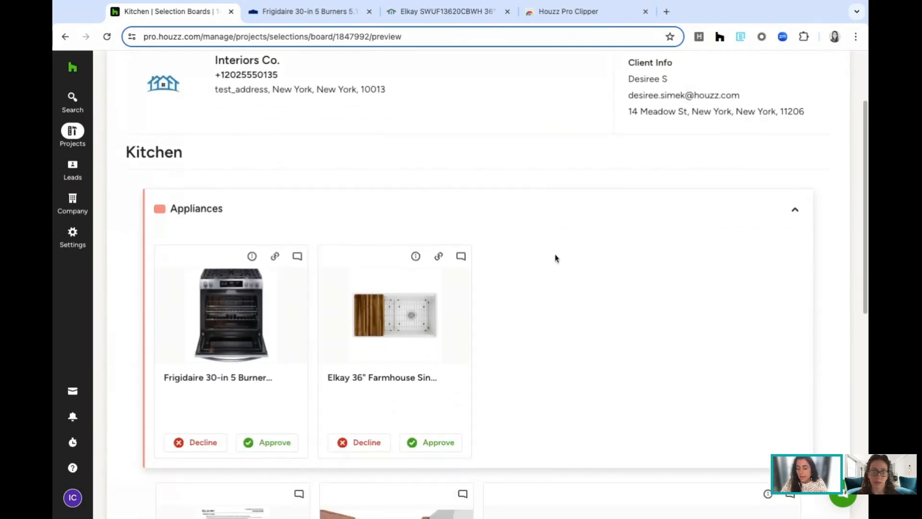
scroll(555, 258, "up", 1)
scroll(555, 258, "down", 4)
scroll(556, 258, "down", 6)
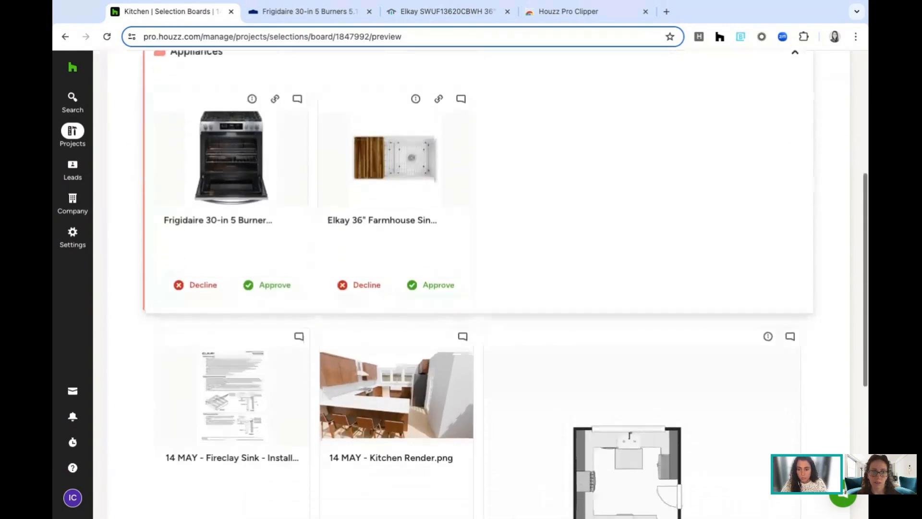
- Leave the Kitchen board's client preview and switch to the Guest Room selection board
scroll(726, 115, "up", 12)
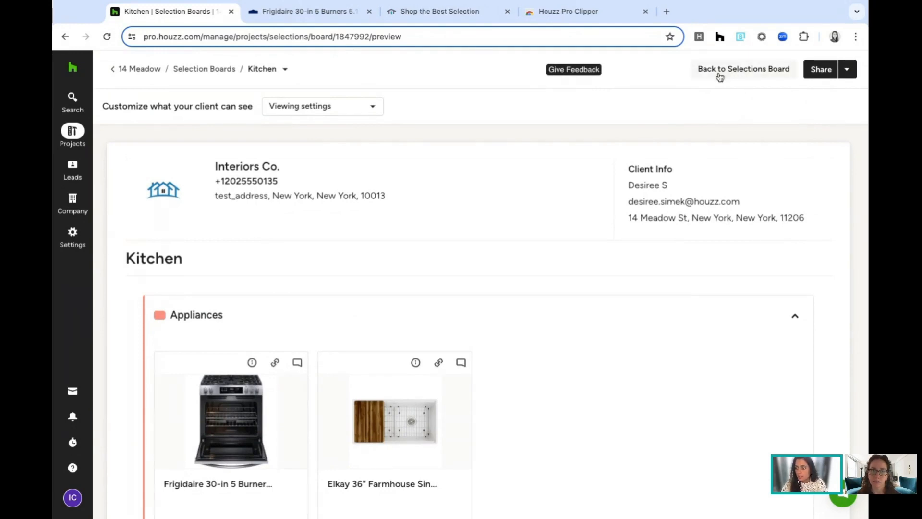
left_click(721, 75)
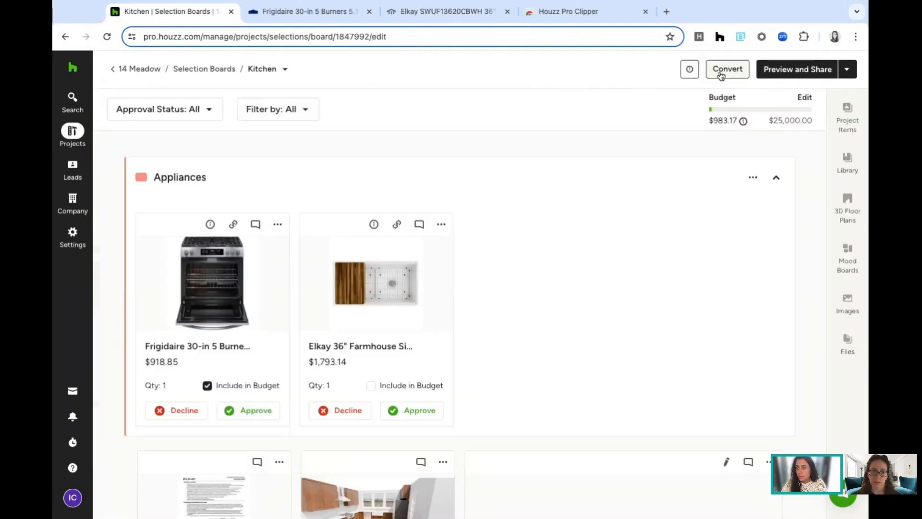
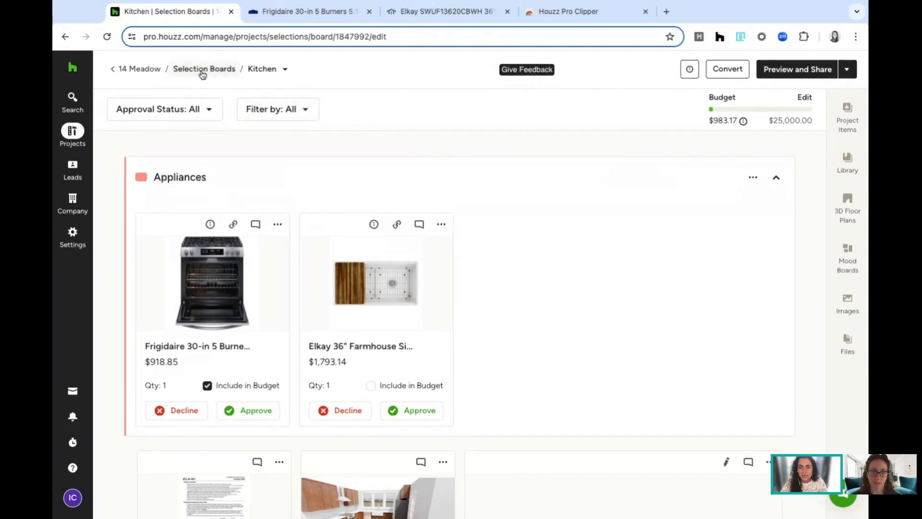
left_click(274, 71)
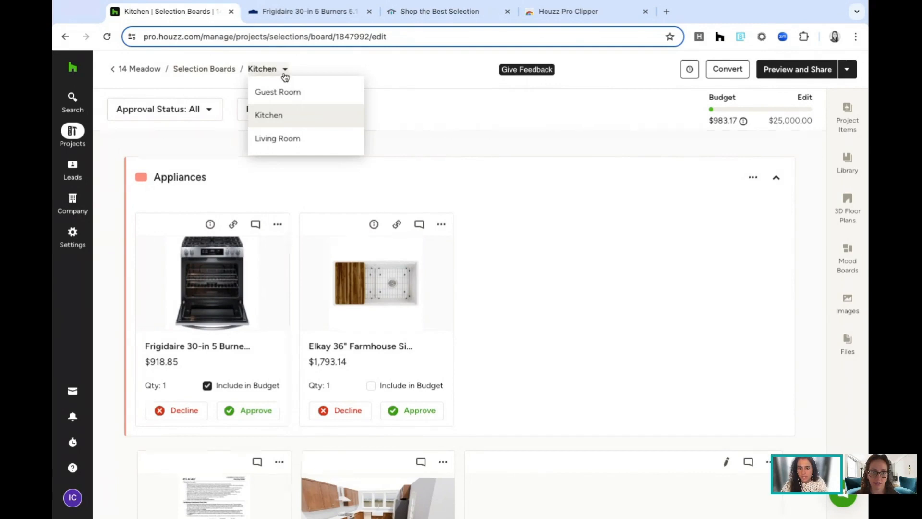
left_click(304, 94)
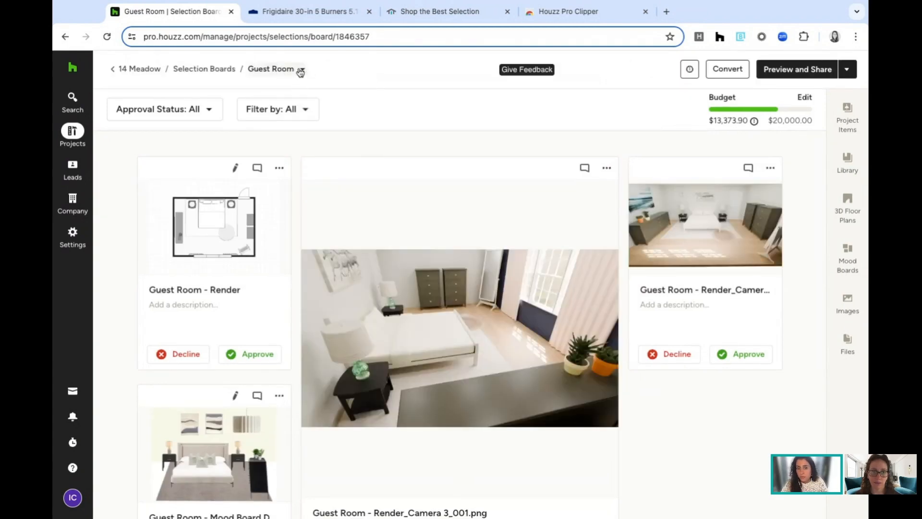
left_click(297, 70)
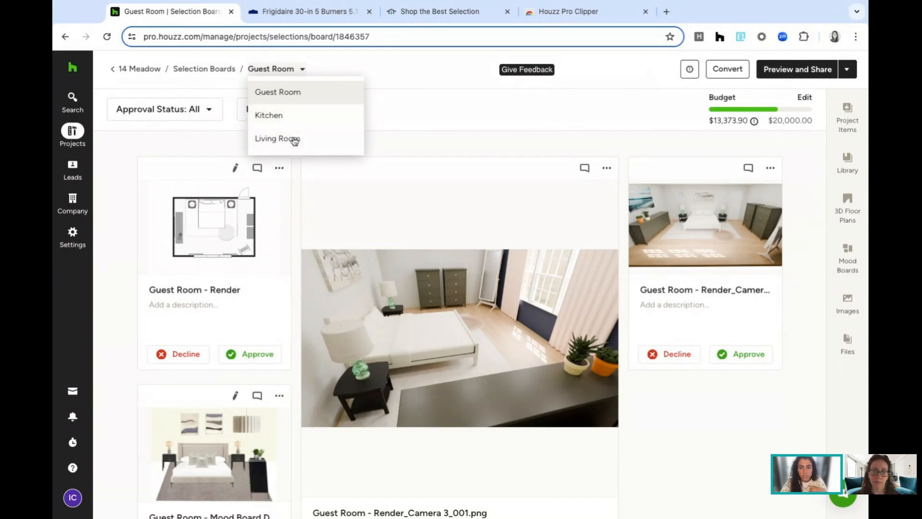
left_click(396, 115)
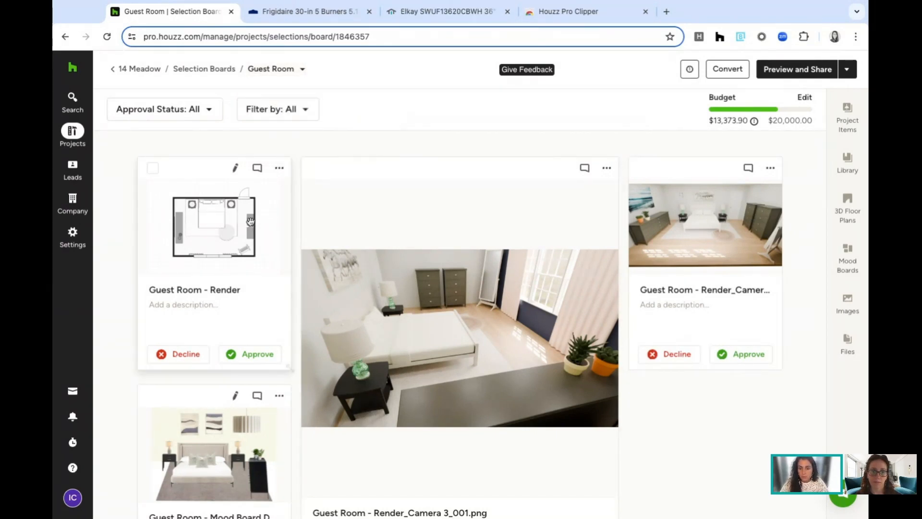
- Look over the Guest Room board's renders and mood board, and collapse its Furnishings section
scroll(259, 216, "down", 1)
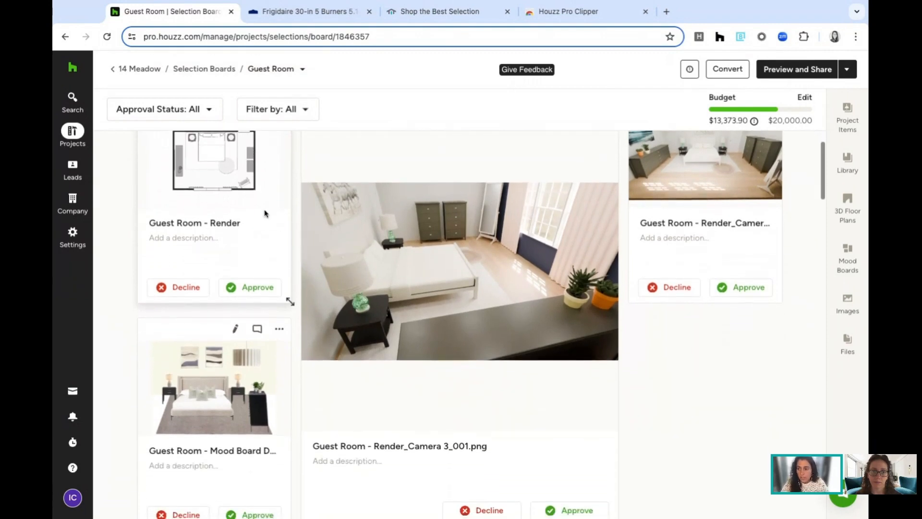
scroll(264, 214, "up", 1)
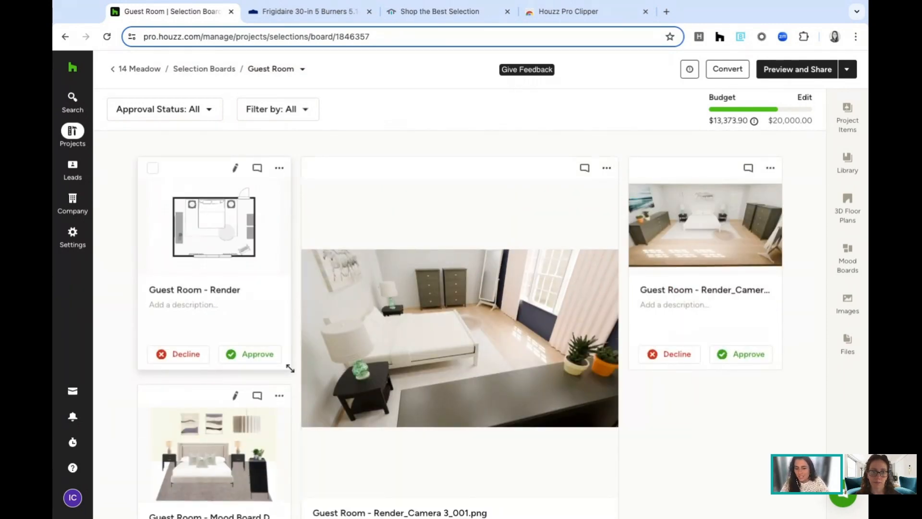
scroll(290, 371, "down", 1)
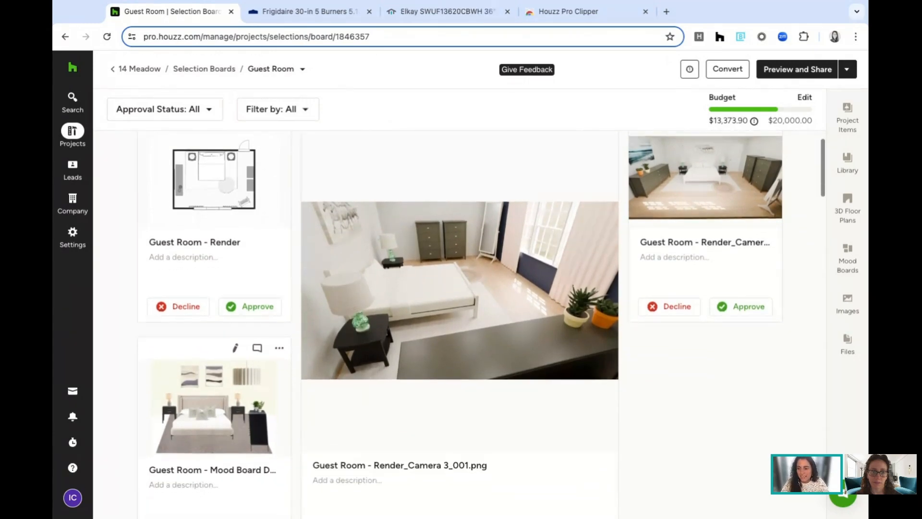
scroll(290, 371, "up", 1)
scroll(281, 253, "down", 4)
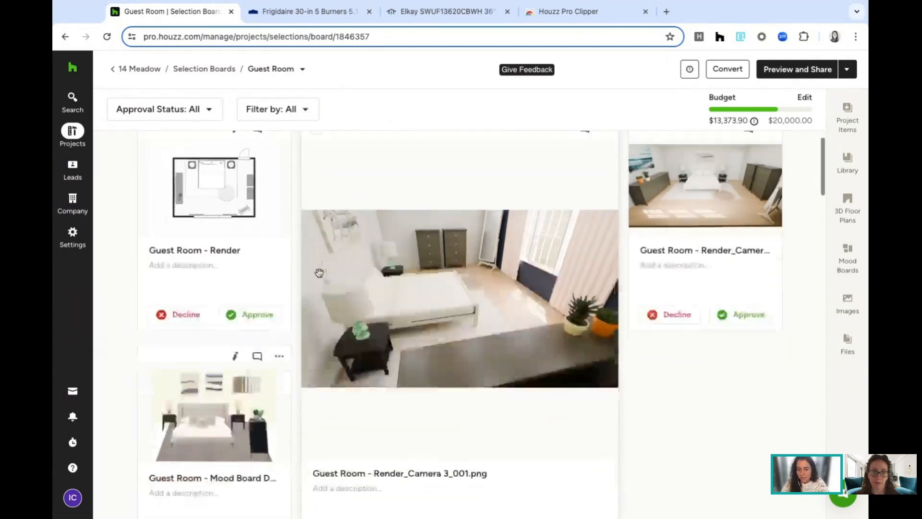
scroll(281, 252, "down", 4)
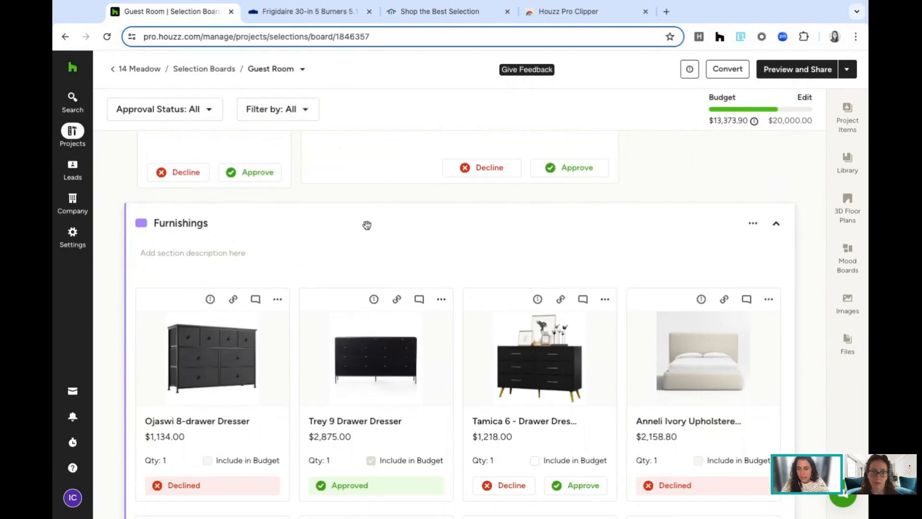
left_click(776, 223)
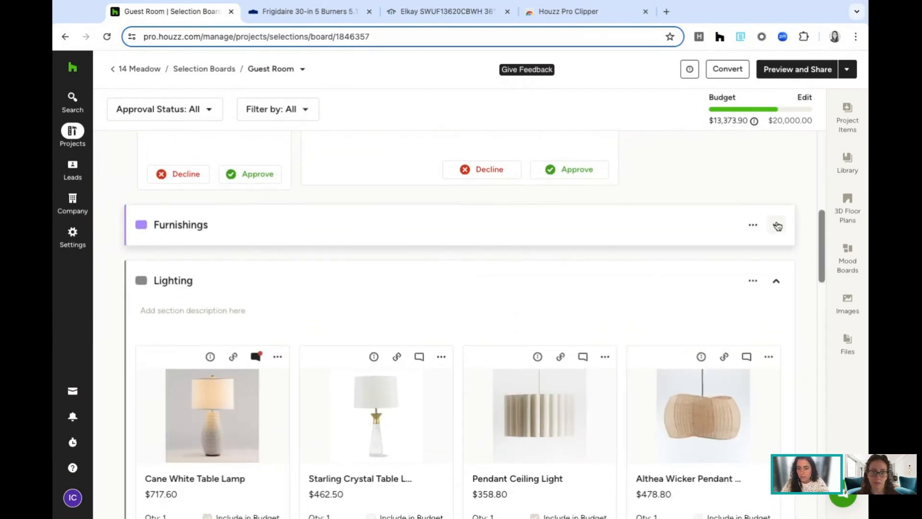
- Review the approval status of the lamps and ceiling lights in the Guest Room board's Lighting section
scroll(578, 288, "down", 2)
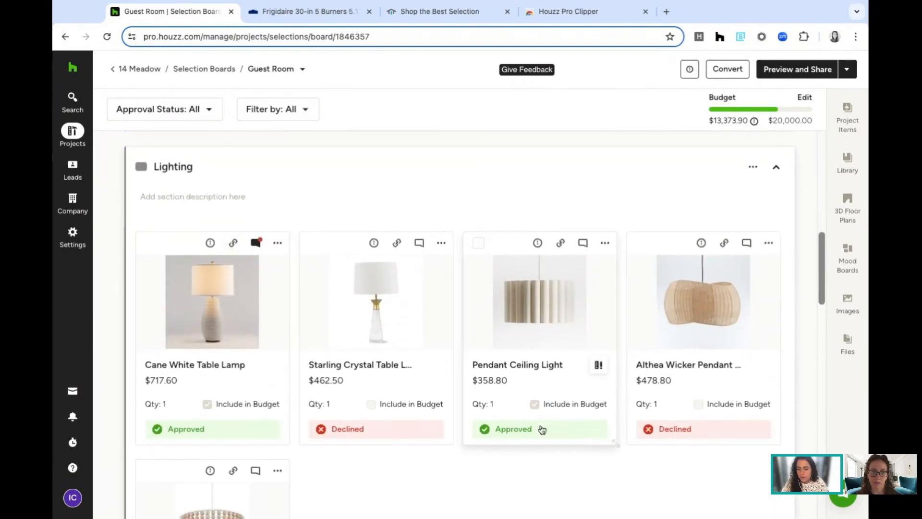
scroll(595, 366, "down", 2)
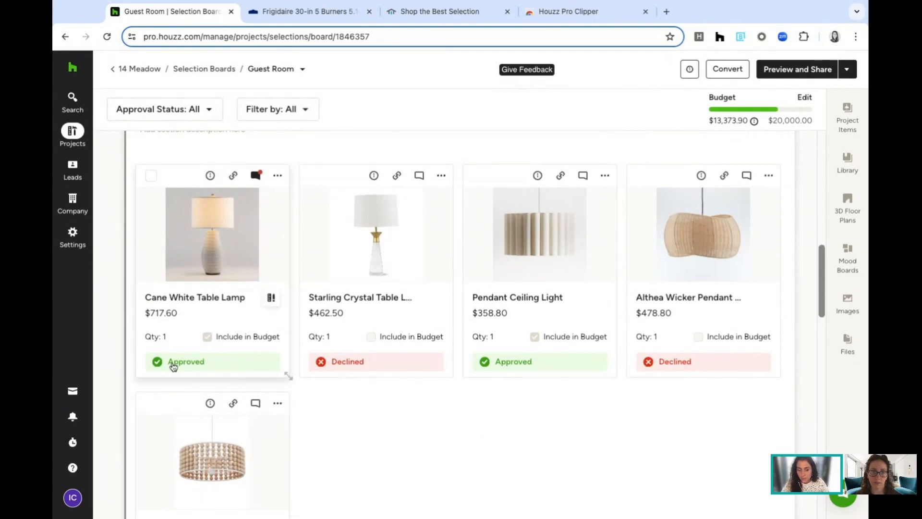
scroll(480, 433, "up", 1)
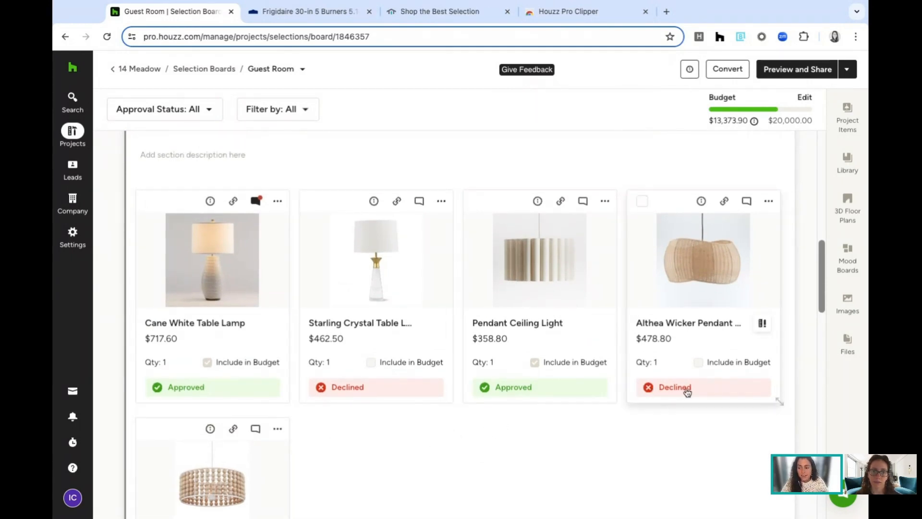
scroll(351, 394, "down", 4)
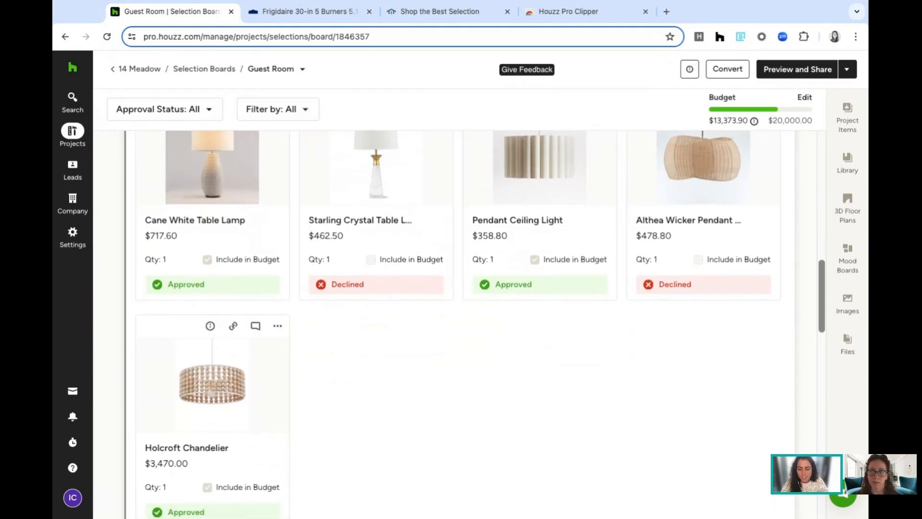
scroll(458, 325, "down", 1)
scroll(244, 285, "up", 8)
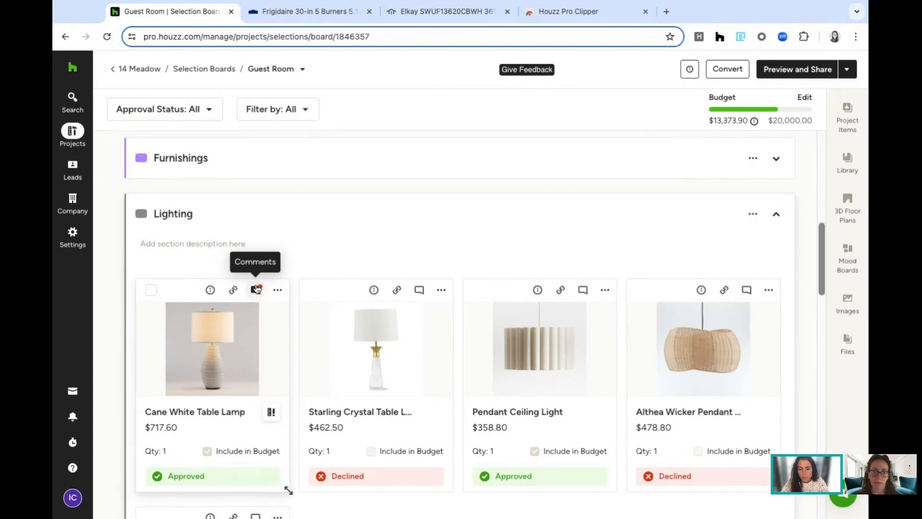
- Read the client's comment on the Cane White Table Lamp and close the comment thread
mouse_move(72, 418)
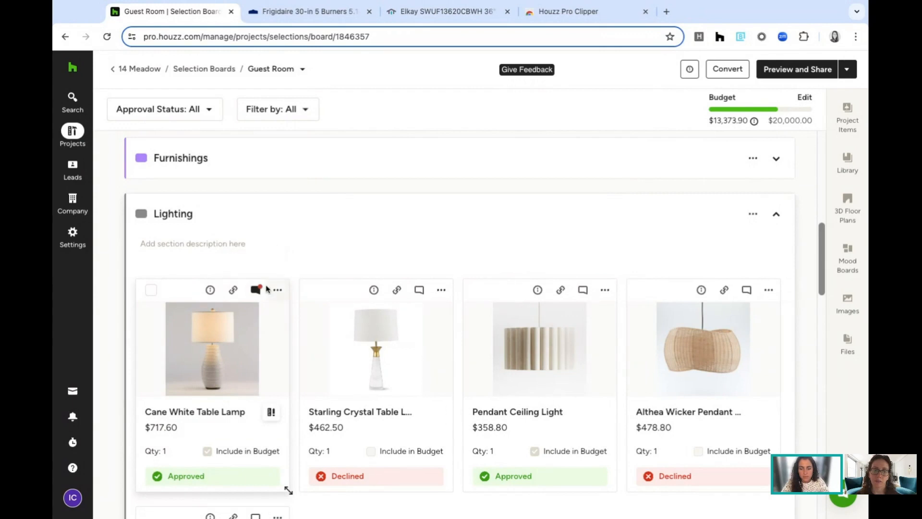
left_click(255, 293)
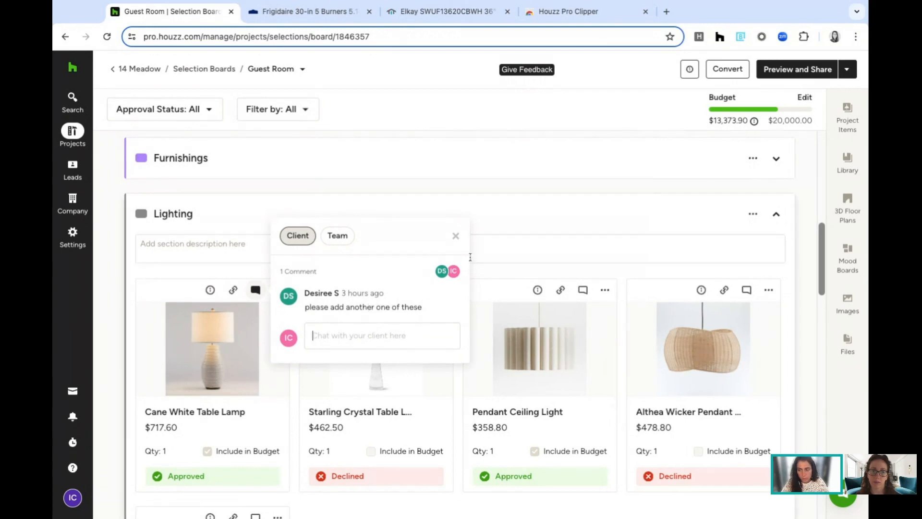
left_click(456, 238)
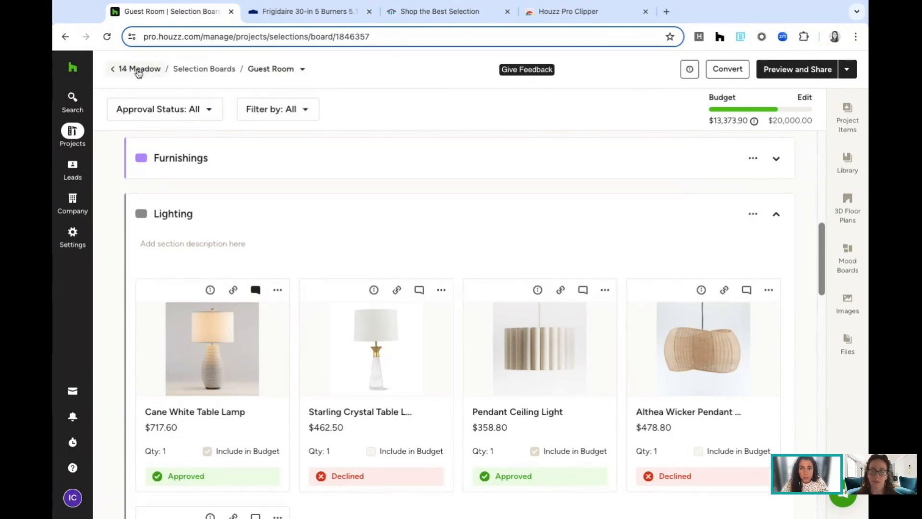
- Preview the project's client dashboard and open the Guest Room board from its selections
left_click(138, 73)
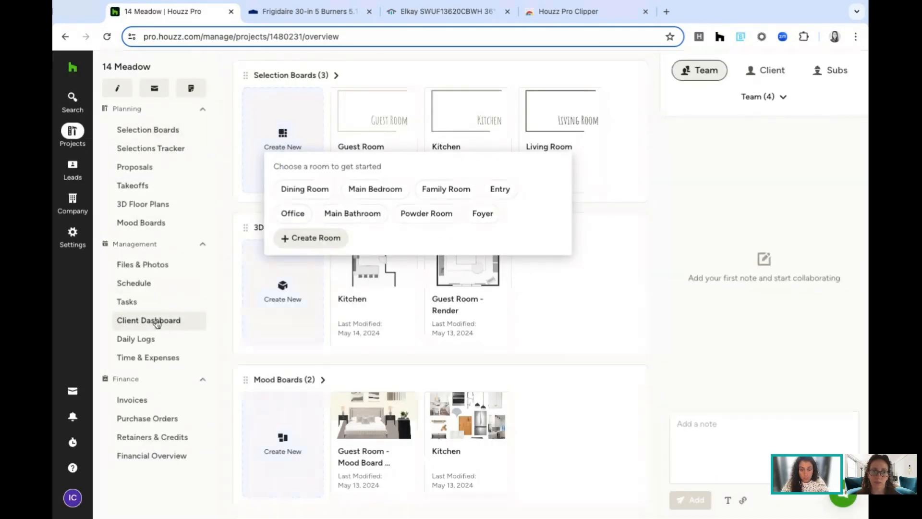
left_click(148, 321)
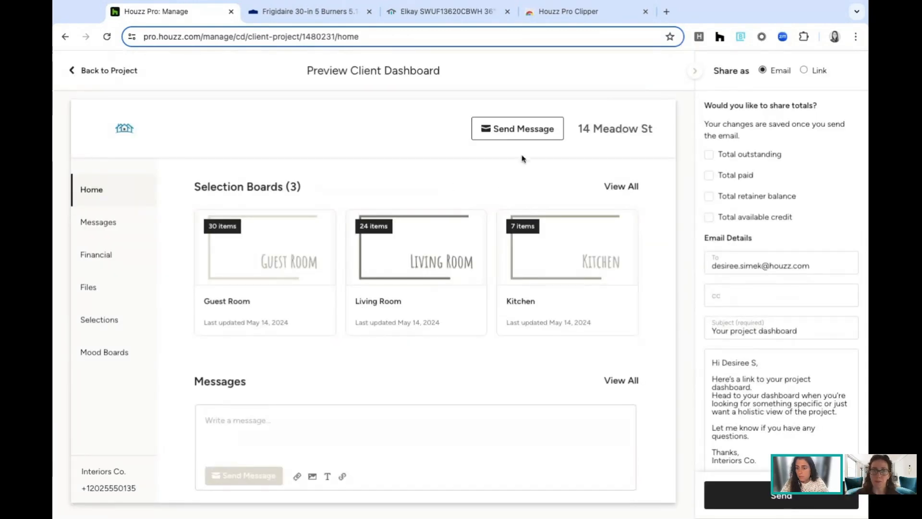
left_click(700, 70)
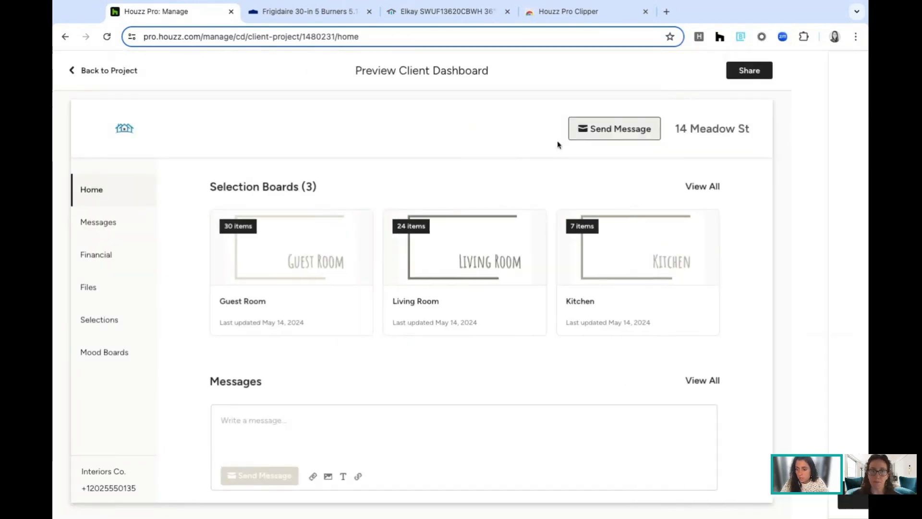
left_click(95, 323)
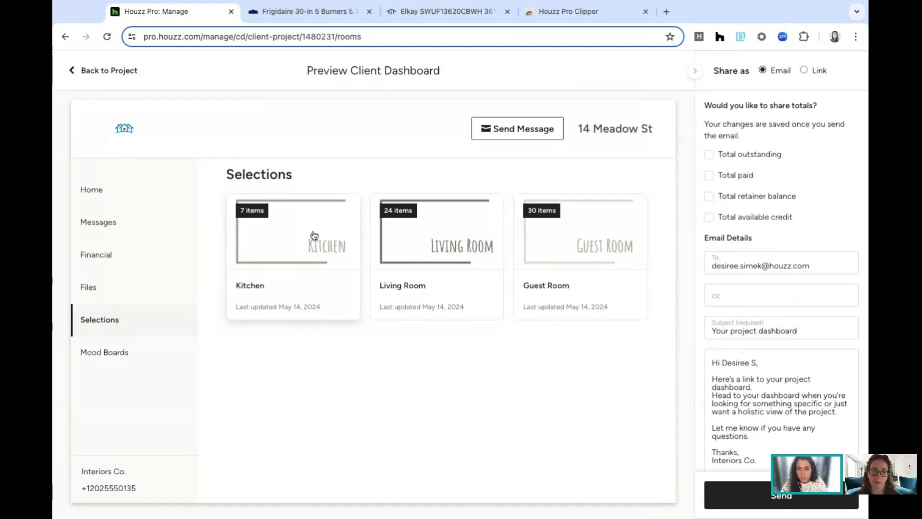
left_click(591, 247)
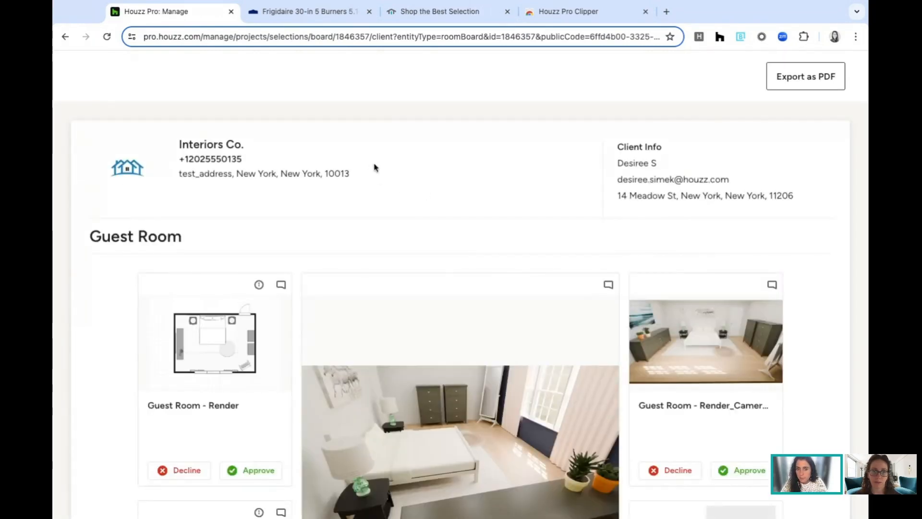
- Submit the comment "like this lamp" on the Starling Crystal Table Lamp in the Lighting section of the client view
scroll(462, 160, "down", 12)
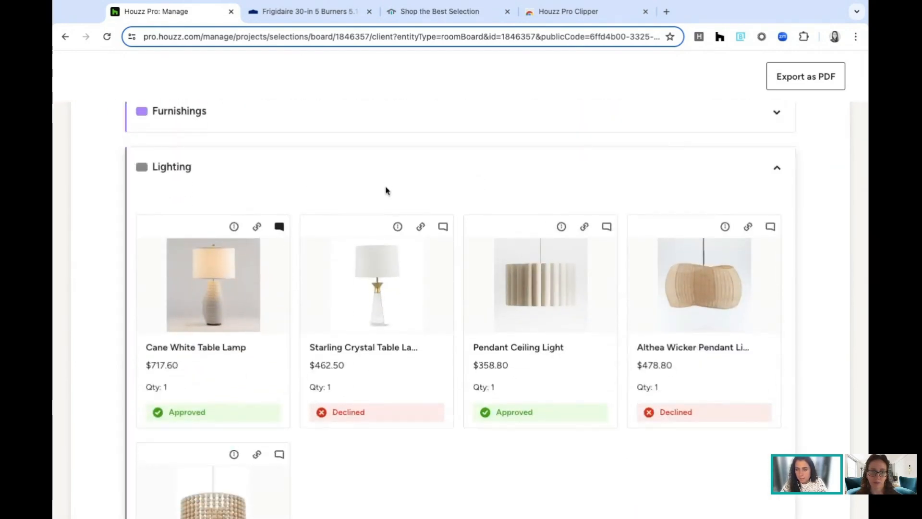
left_click(442, 229)
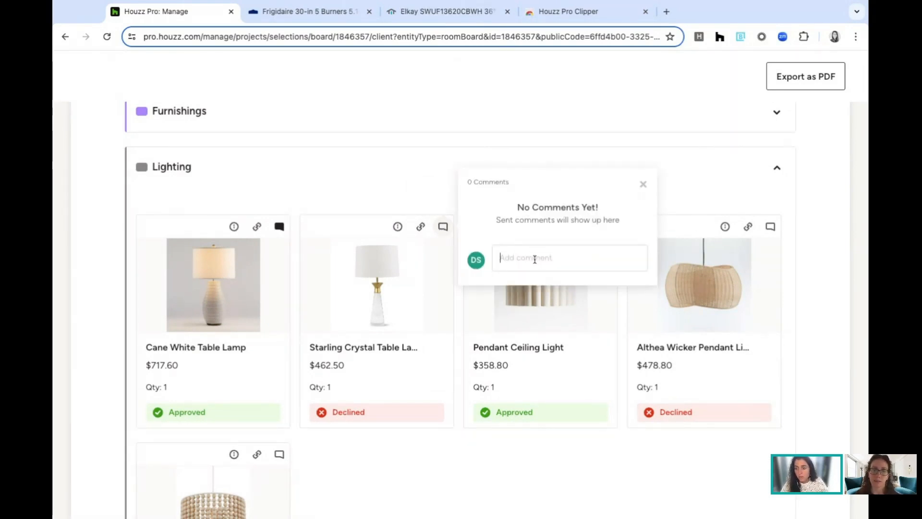
type("like this")
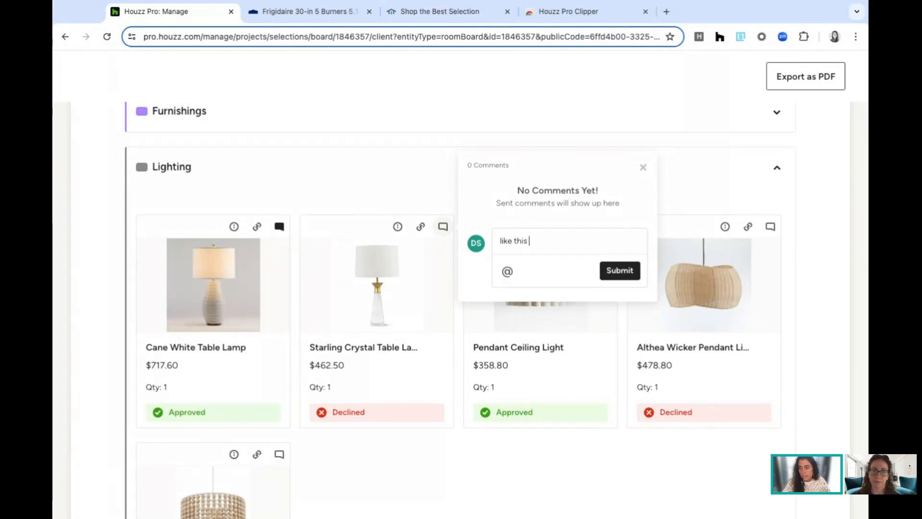
type(" lamp")
left_click(622, 273)
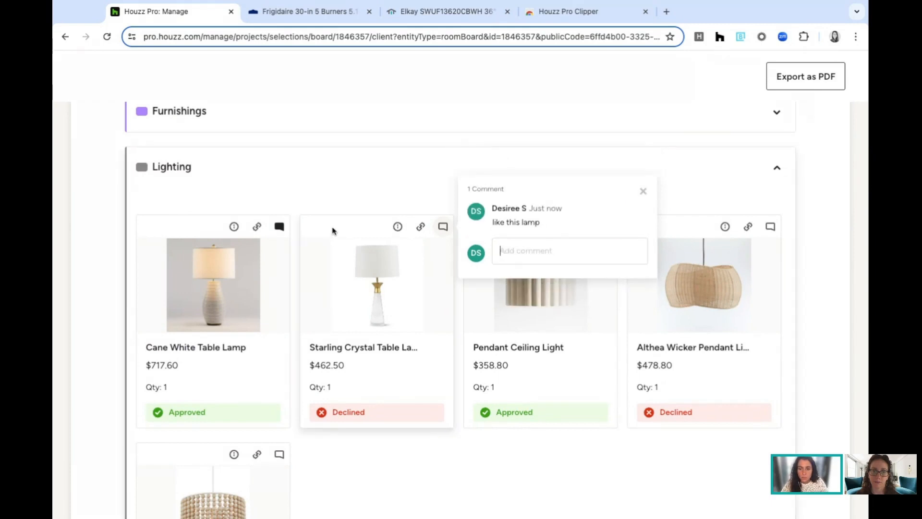
- Leave the client dashboard preview and reopen the Guest Room board from the project's selection boards
scroll(293, 223, "up", 15)
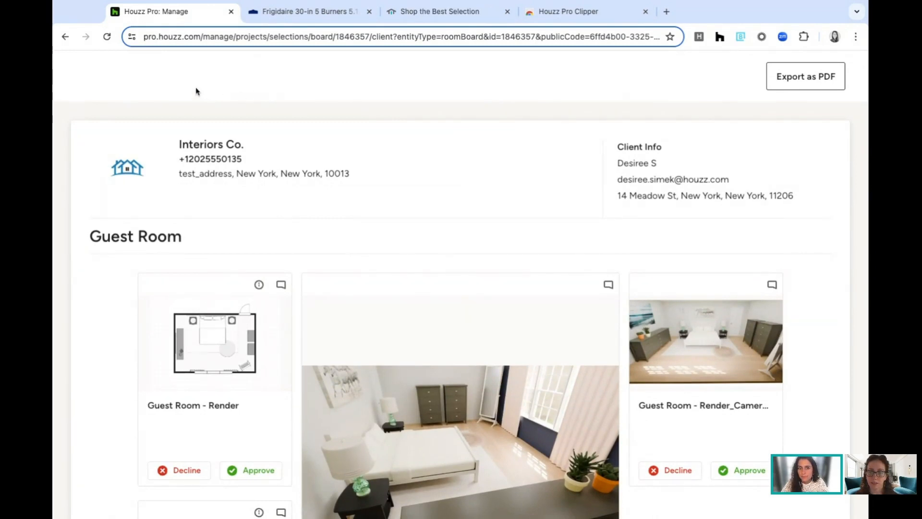
left_click(66, 43)
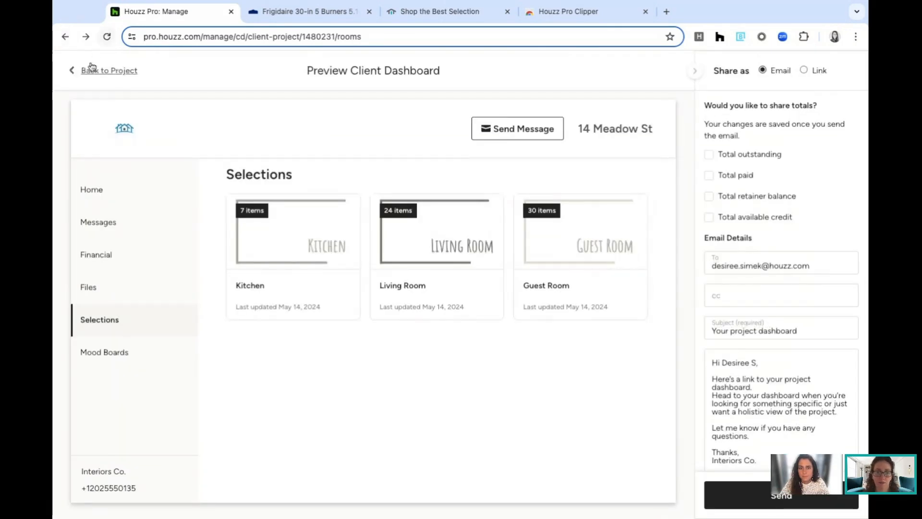
left_click(91, 69)
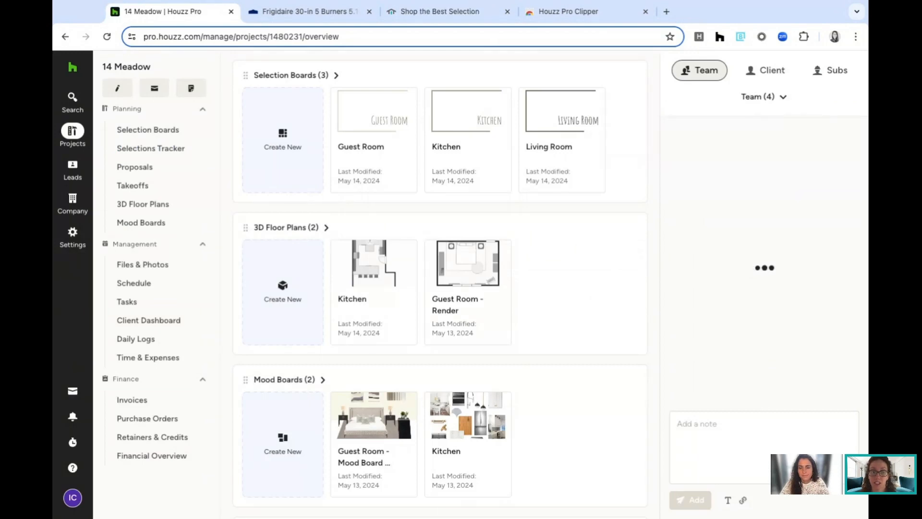
left_click(180, 133)
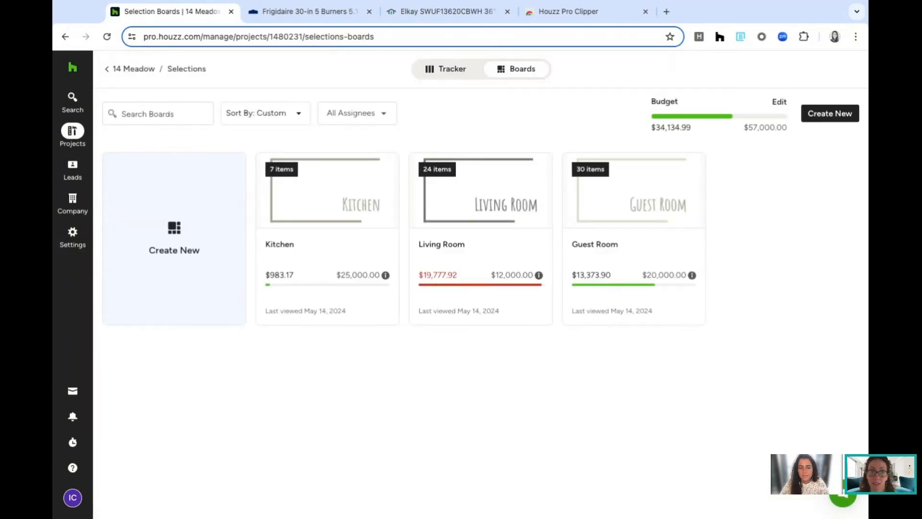
left_click(620, 209)
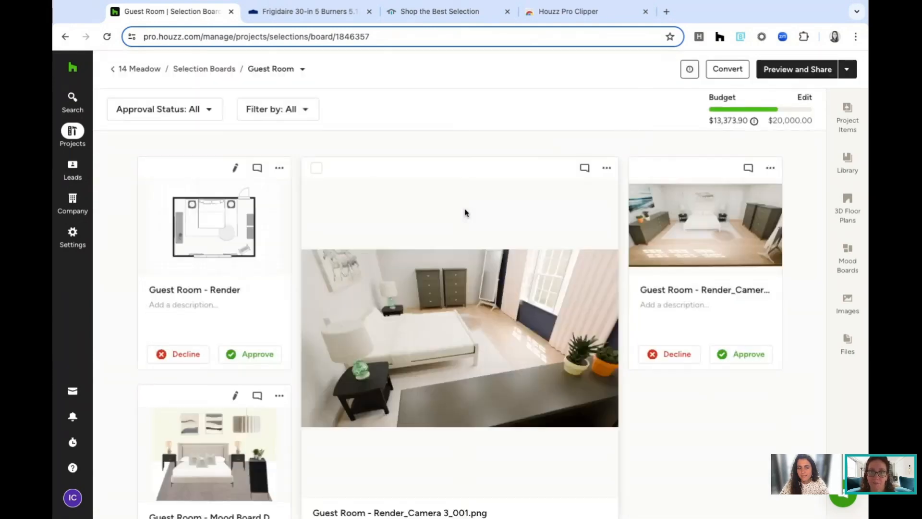
- Open the conversion of the Guest Room board to a proposal and look through its items and their approval statuses
scroll(457, 181, "down", 3)
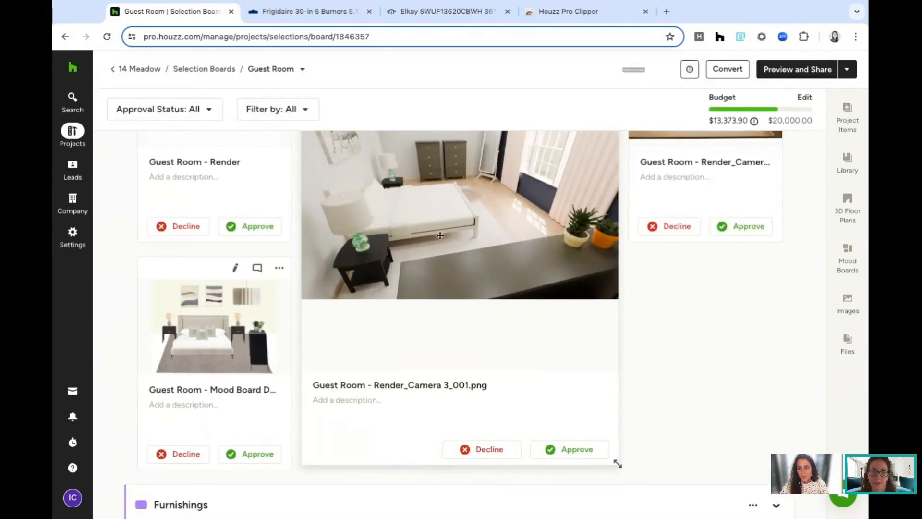
scroll(514, 257, "up", 2)
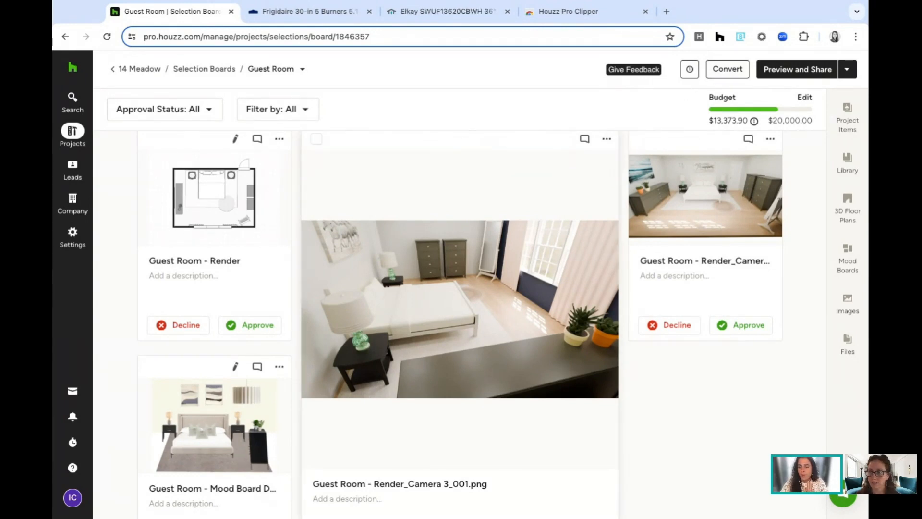
left_click(727, 69)
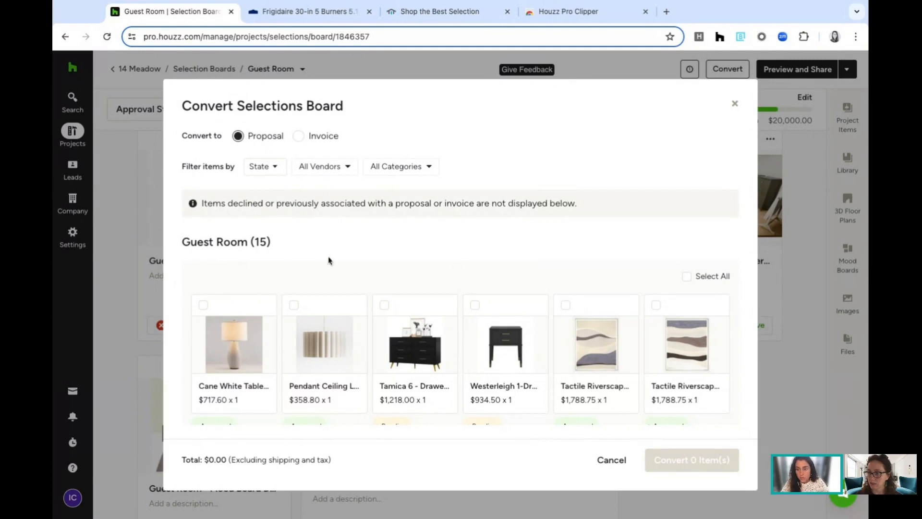
scroll(300, 287, "down", 5)
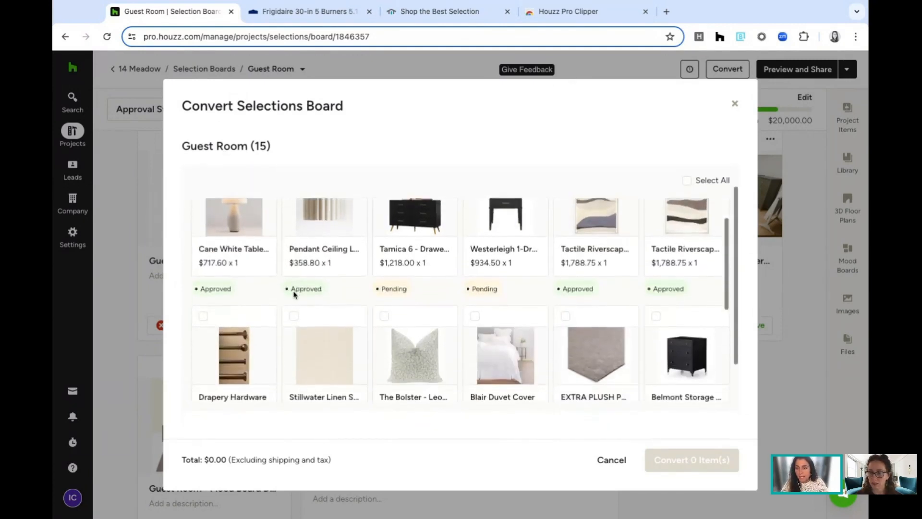
scroll(298, 294, "down", 2)
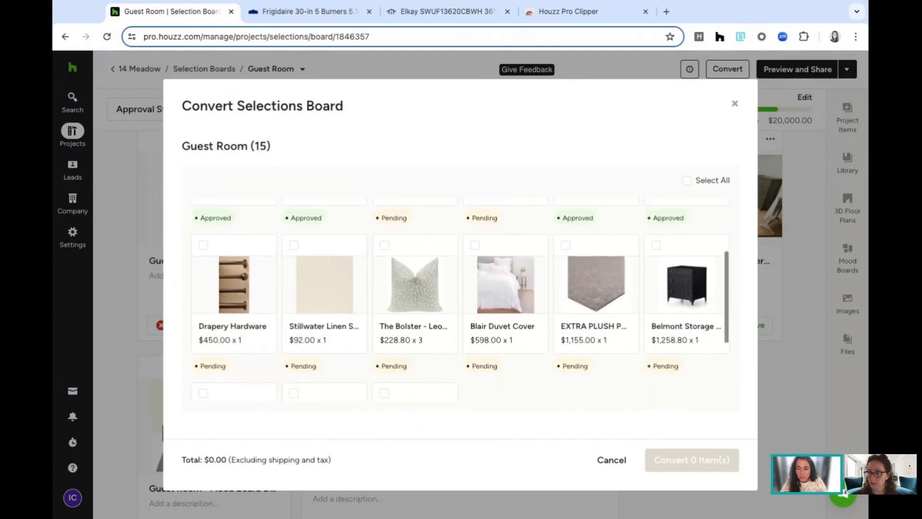
scroll(306, 295, "down", 2)
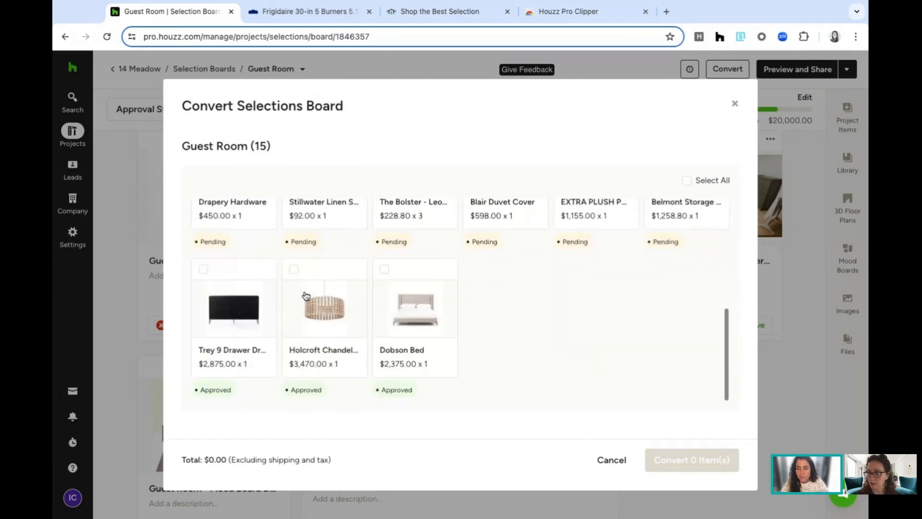
scroll(333, 287, "down", 2)
scroll(449, 294, "up", 4)
scroll(375, 257, "up", 5)
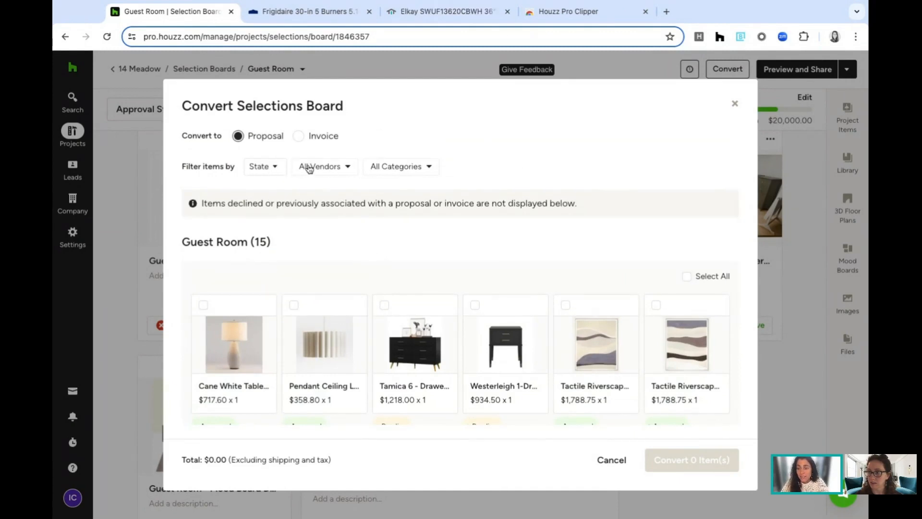
- Filter the items for conversion to the Approved state and select all of the resulting Guest Room items
left_click(264, 169)
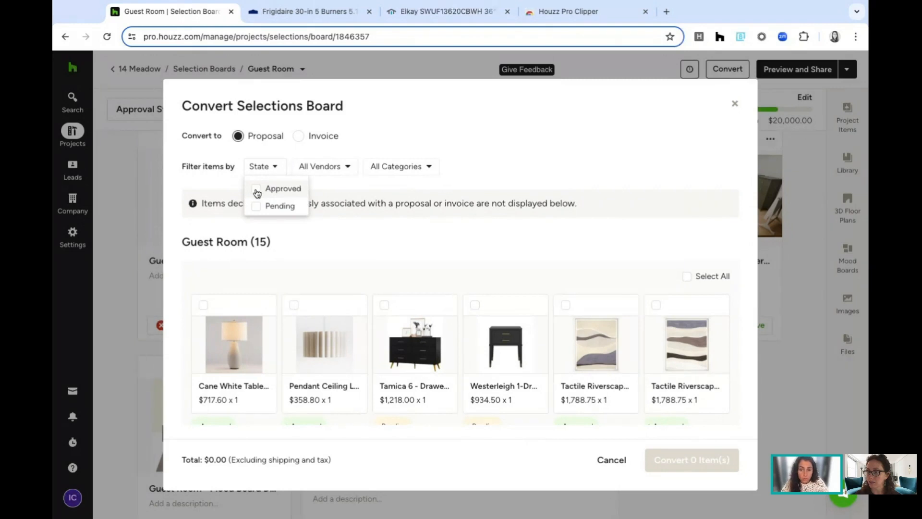
left_click(256, 191)
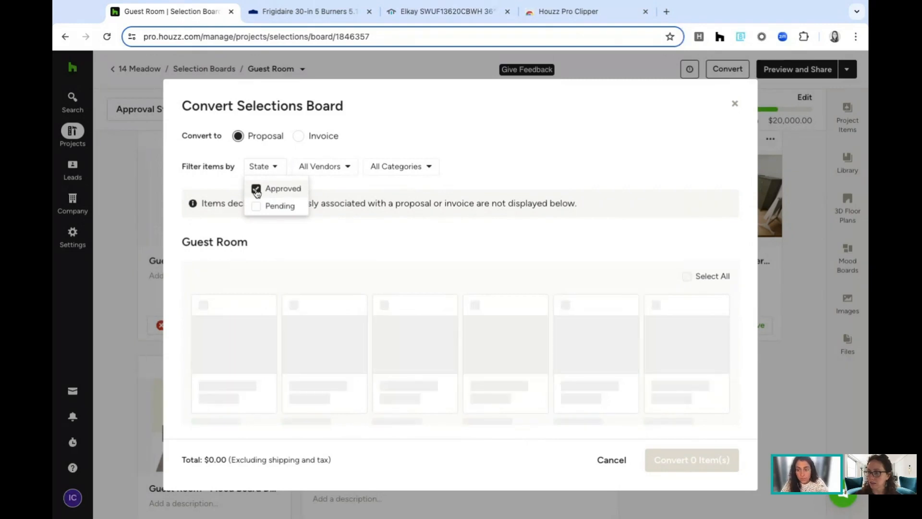
left_click(497, 168)
scroll(307, 230, "down", 2)
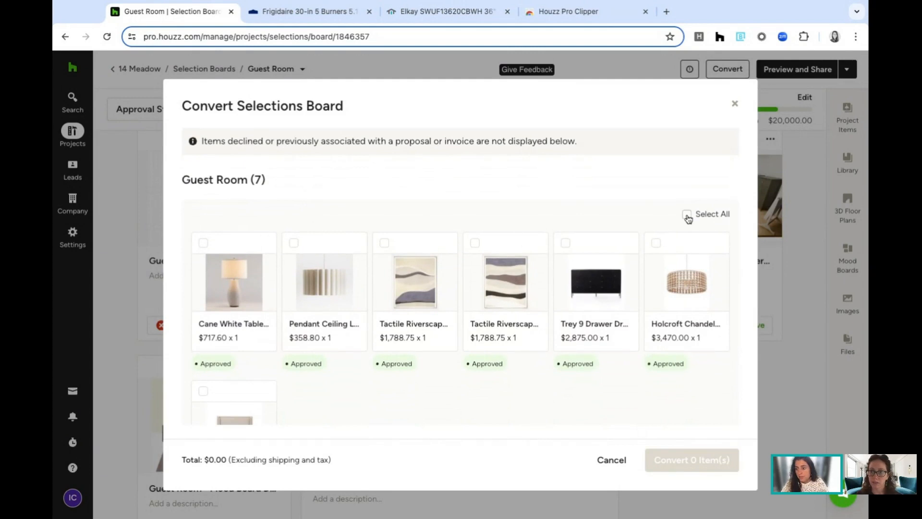
left_click(687, 215)
- Check the Living Room and Kitchen boards for other items to convert, review the Guest Room selection, and close the conversion without converting
scroll(367, 220, "down", 3)
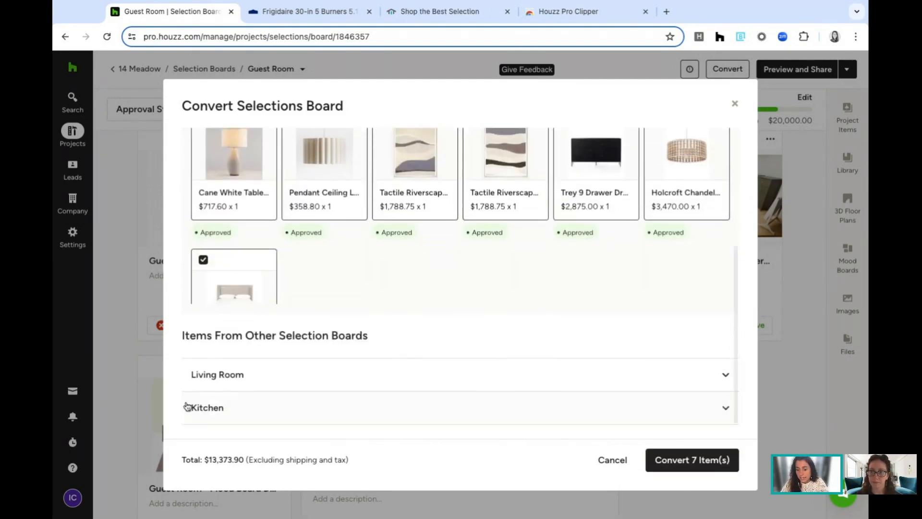
left_click(258, 385)
scroll(291, 317, "down", 2)
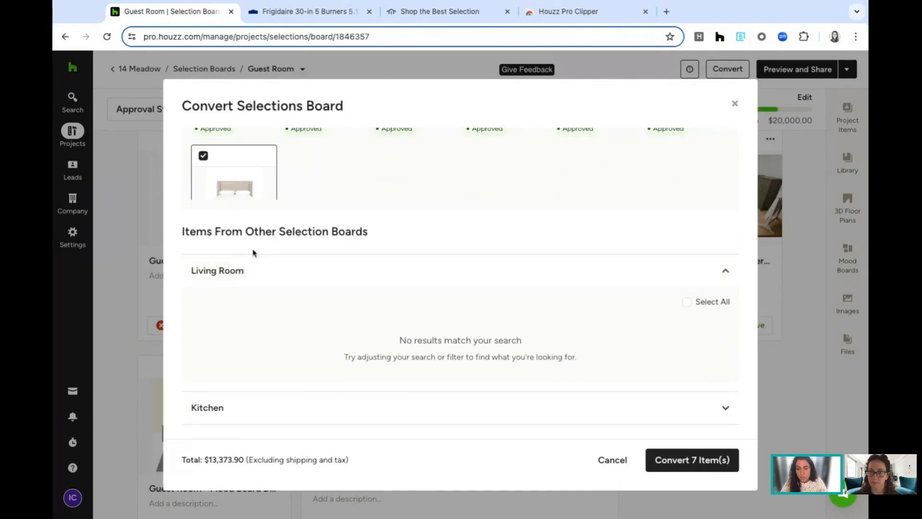
left_click(194, 409)
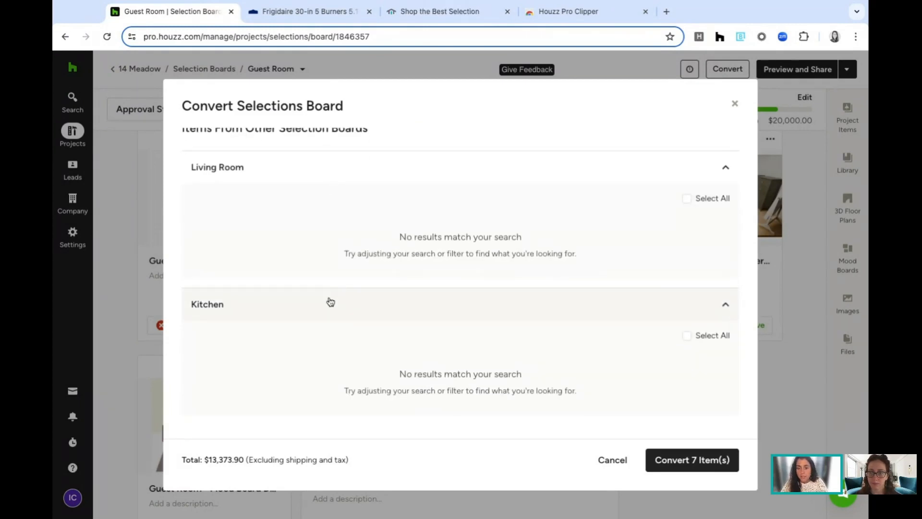
scroll(326, 302, "up", 2)
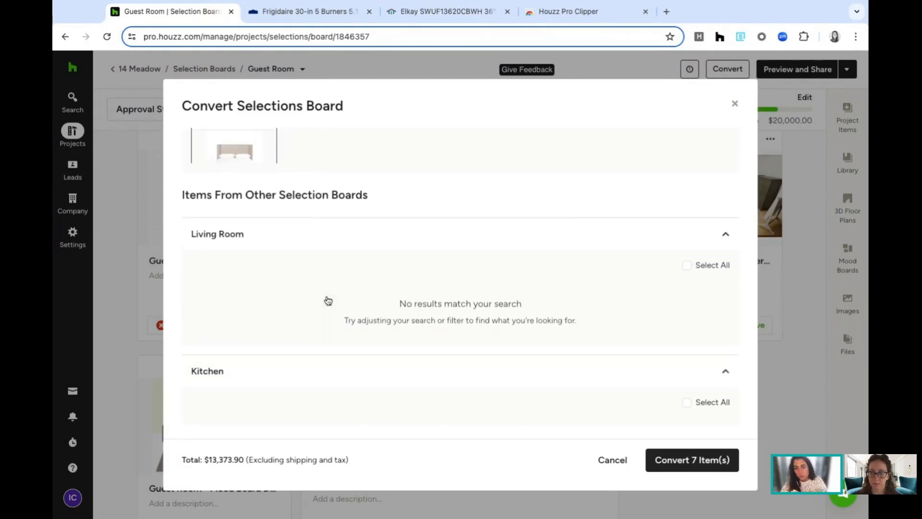
scroll(460, 276, "up", 8)
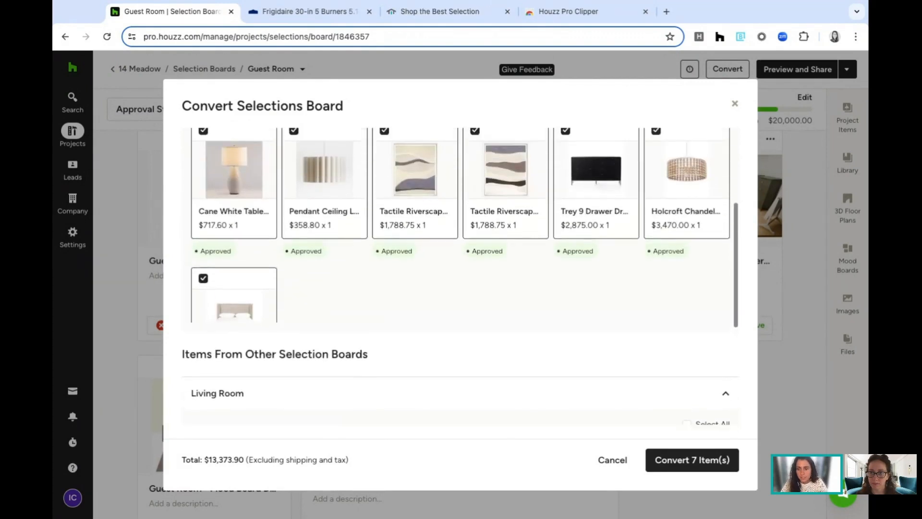
scroll(361, 261, "down", 6)
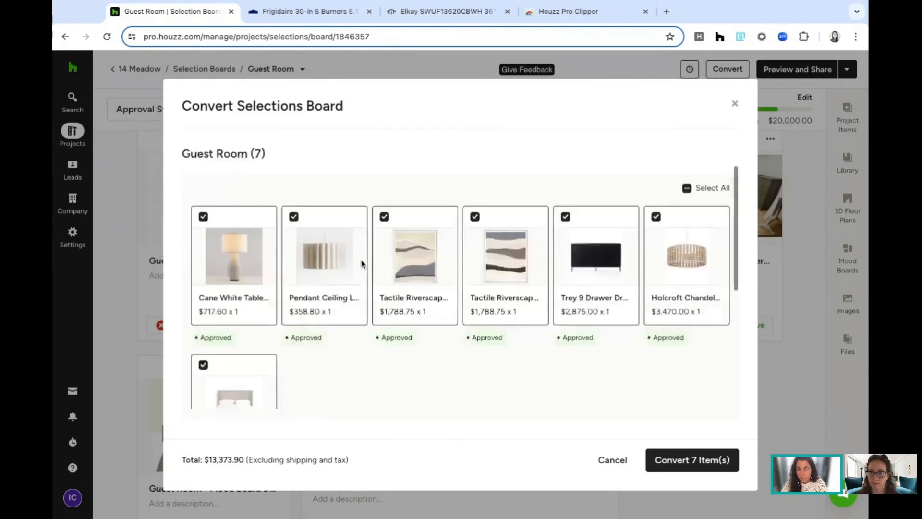
scroll(269, 360, "down", 2)
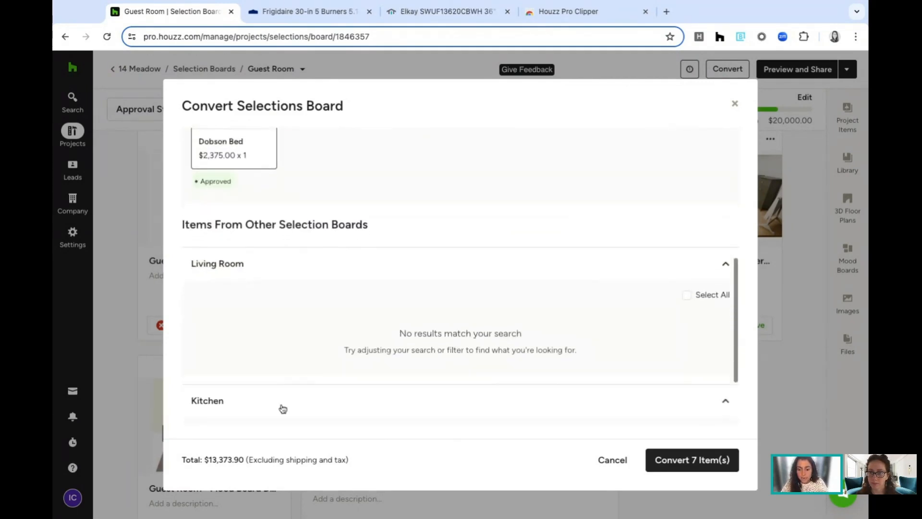
scroll(288, 339, "up", 4)
scroll(289, 337, "down", 3)
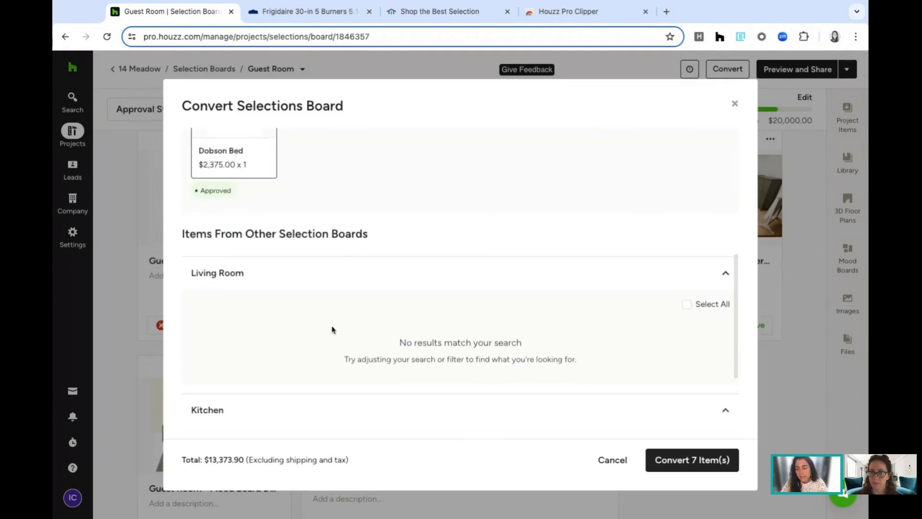
scroll(455, 375, "up", 4)
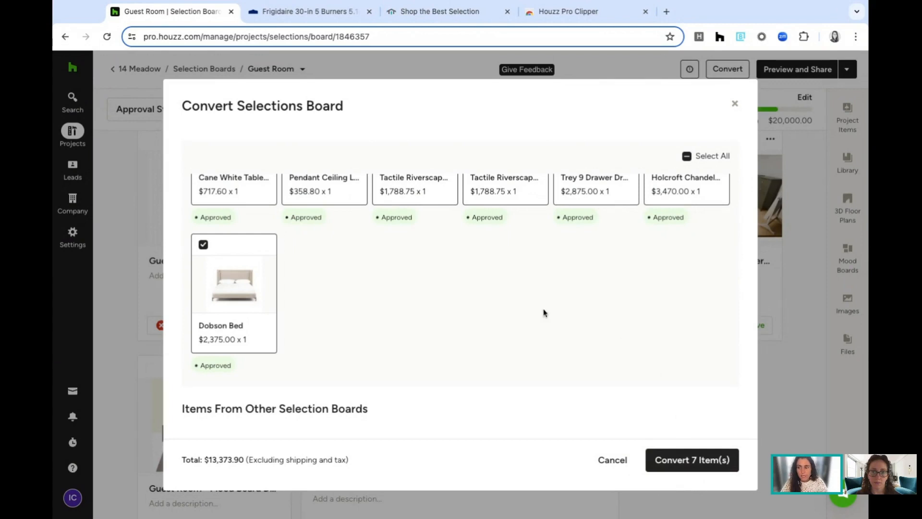
scroll(547, 311, "up", 2)
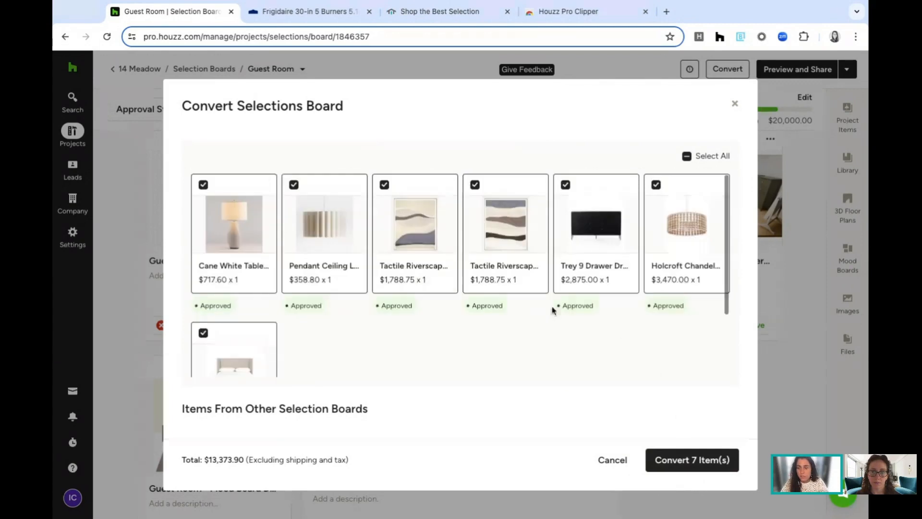
left_click(735, 106)
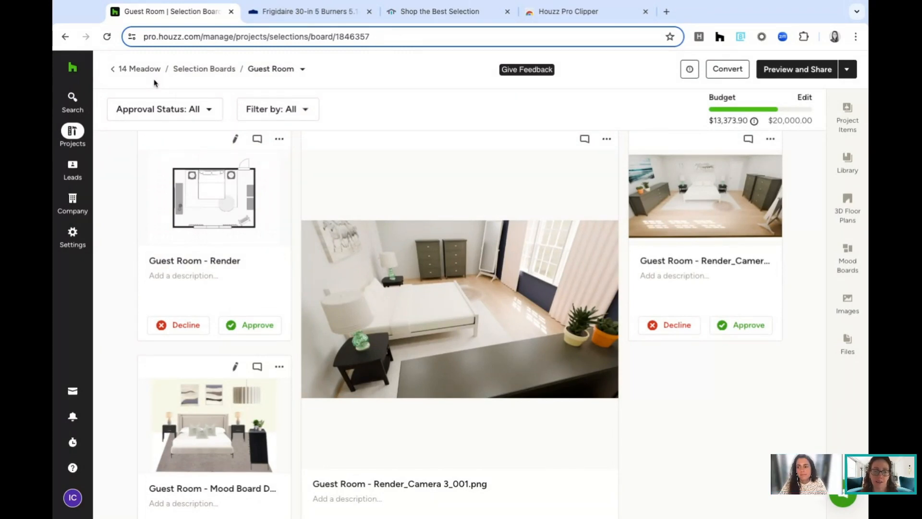
- View the Guest Room board's info and its cover image options, and close the board info
left_click(690, 76)
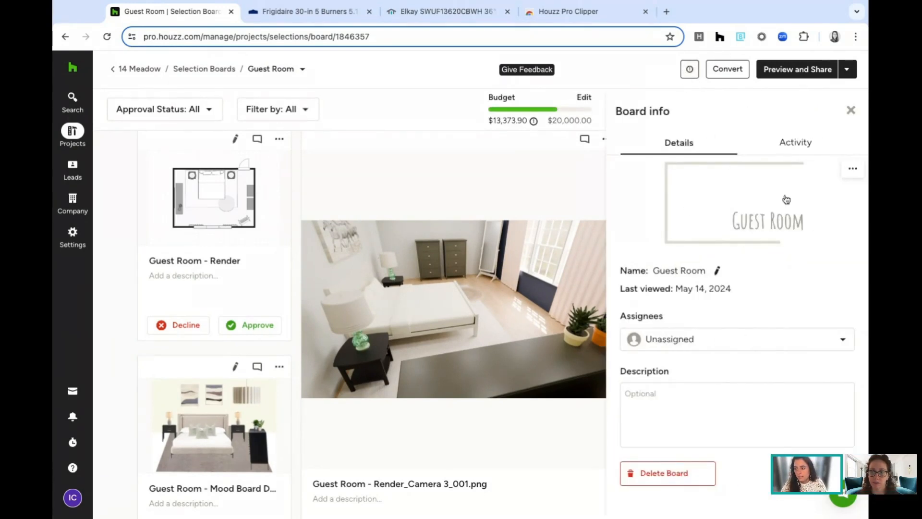
left_click(849, 171)
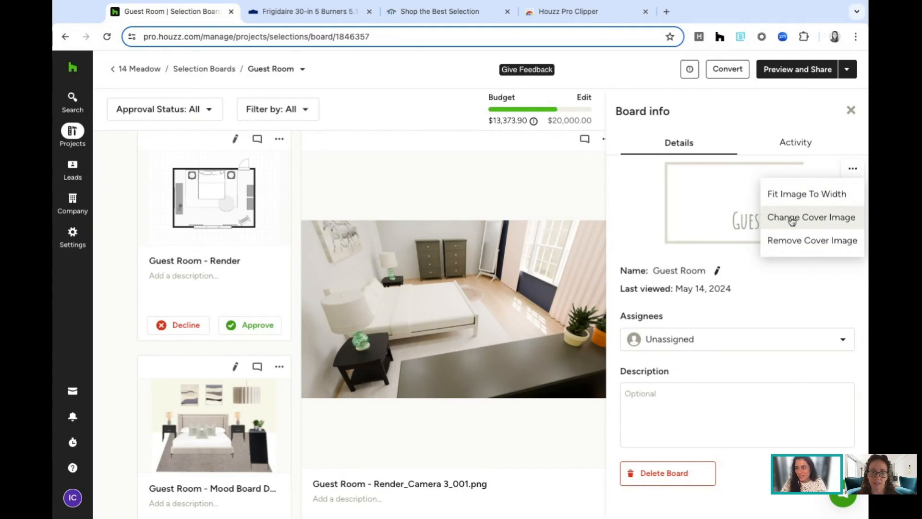
left_click(744, 110)
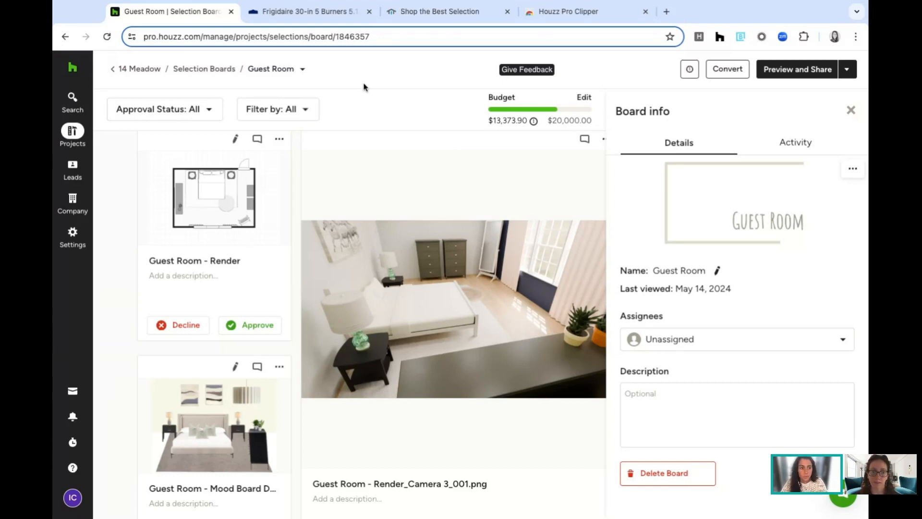
left_click(852, 113)
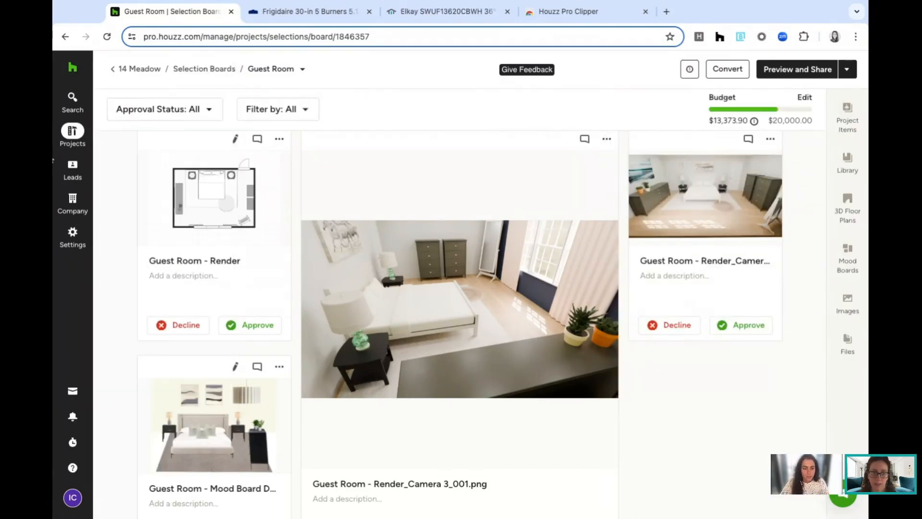
- Return to the 14 Meadow project overview and open its Selections Tracker
left_click(73, 130)
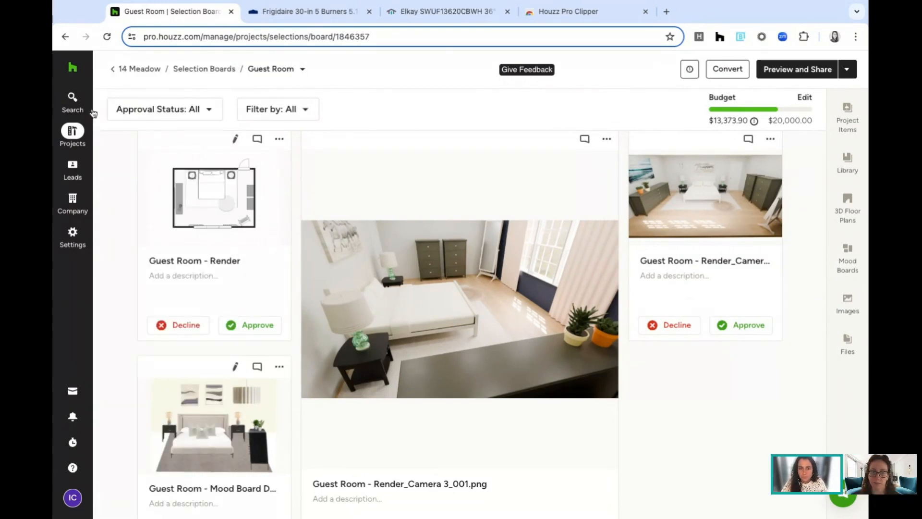
left_click(139, 72)
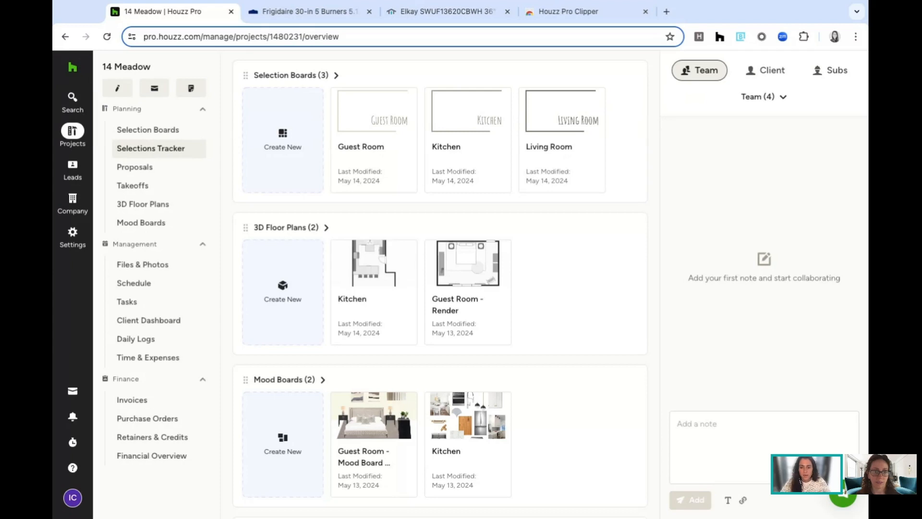
left_click(151, 148)
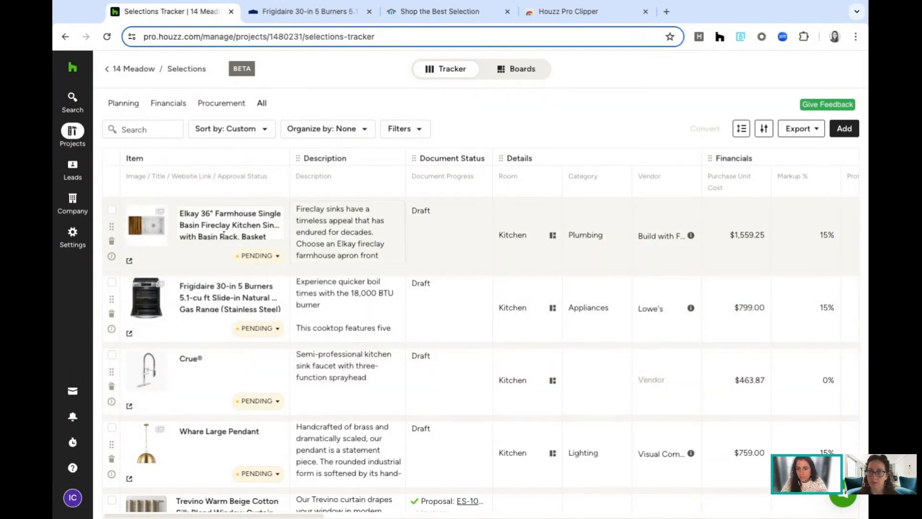
- Examine the tracked items' approval and document statuses, room, category, vendor details, and financial columns
scroll(278, 349, "down", 2)
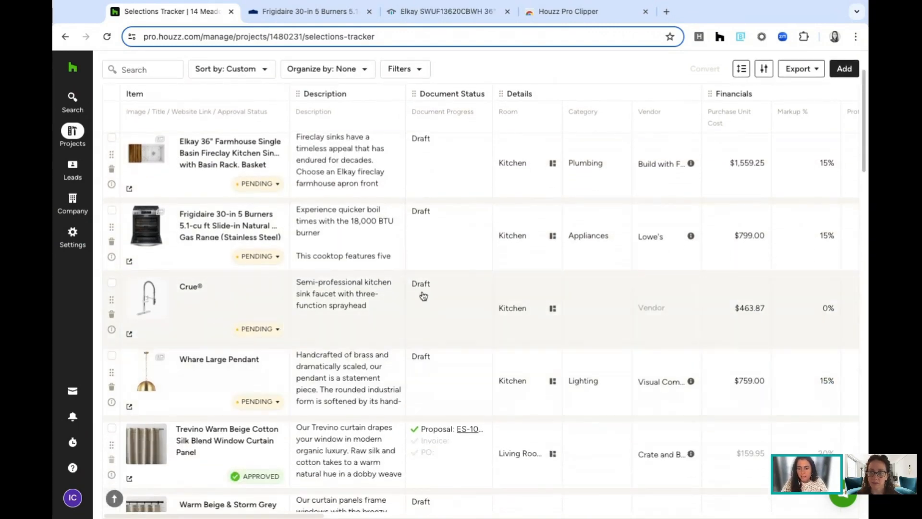
scroll(216, 241, "up", 2)
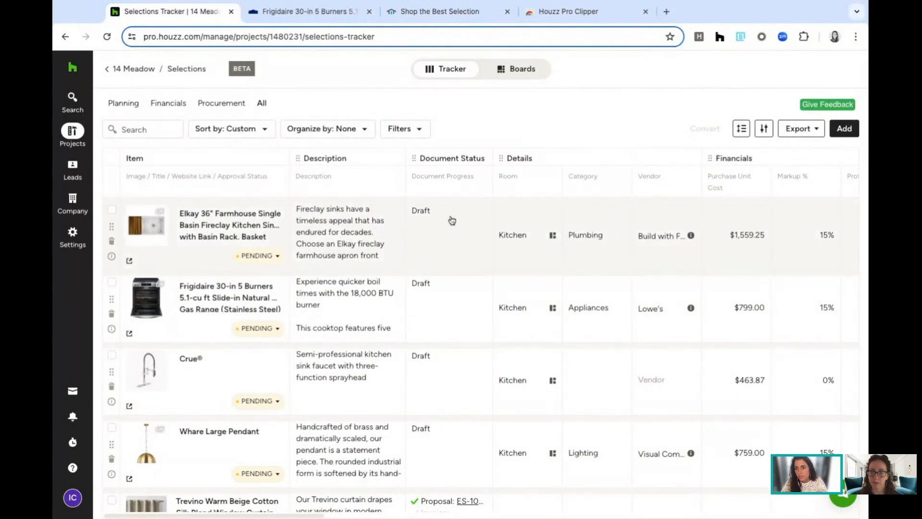
scroll(520, 215, "right", 3)
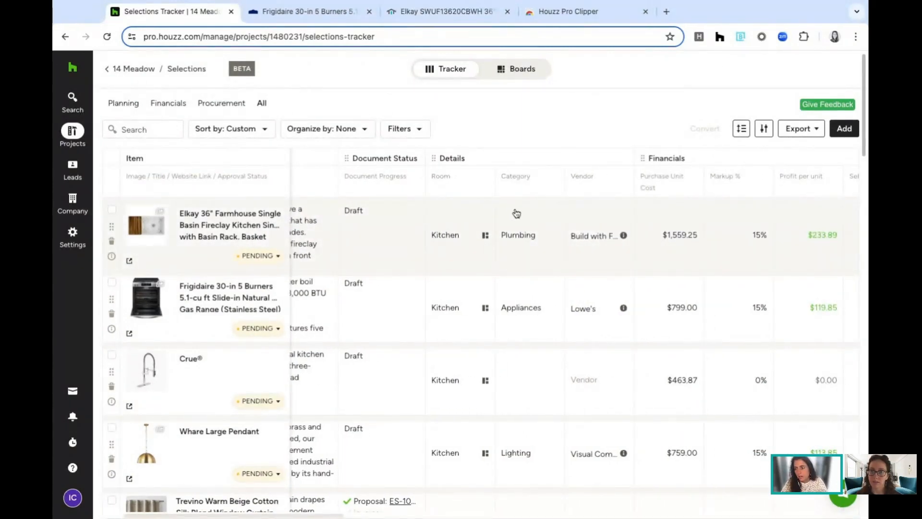
scroll(577, 242, "right", 4)
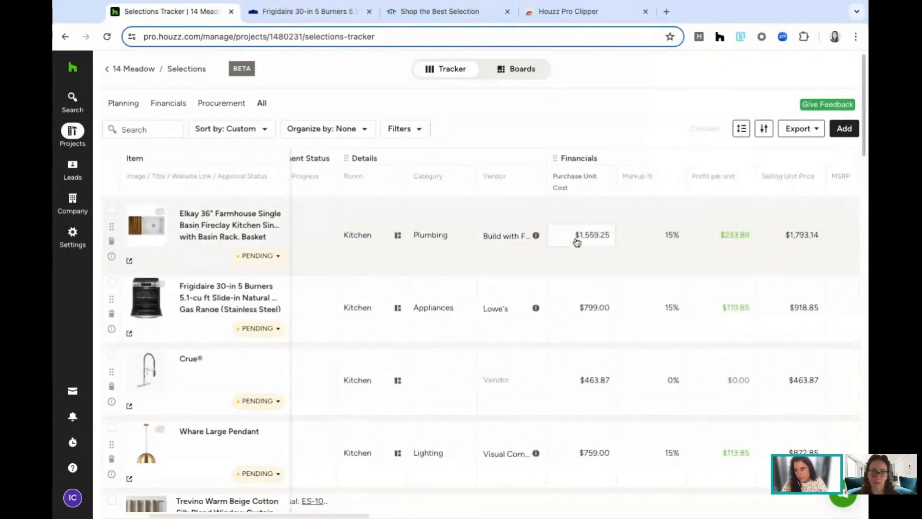
scroll(577, 242, "left", 7)
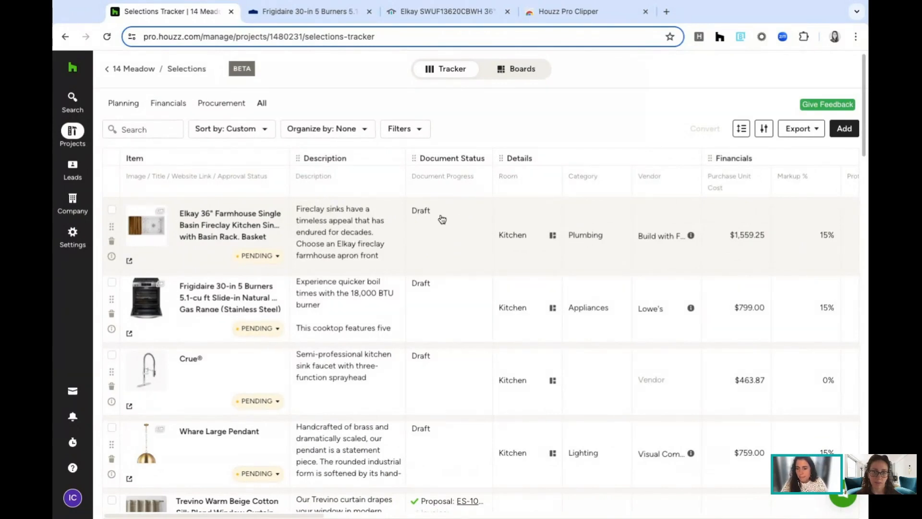
scroll(587, 237, "right", 2)
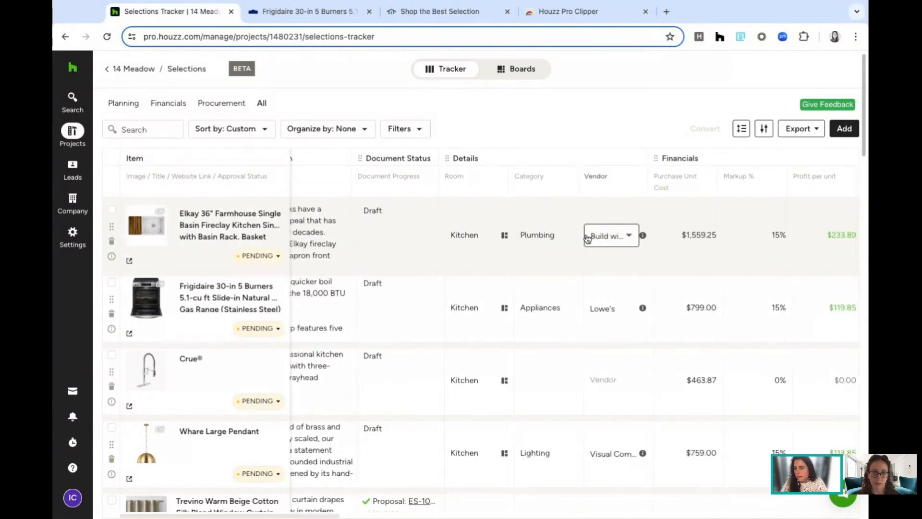
scroll(586, 237, "left", 2)
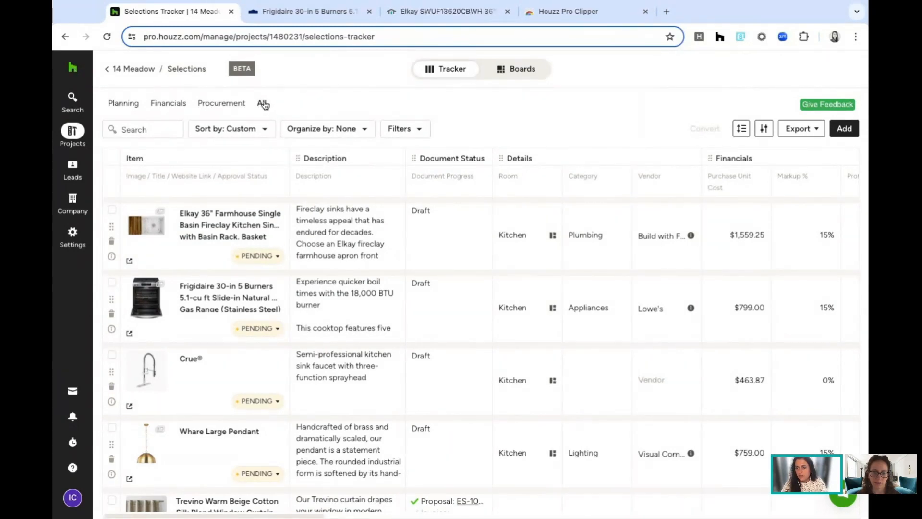
- Examine the tracker's remaining columns, from financials through specifications, order tracking dates, shipping and additional info
scroll(404, 216, "right", 1)
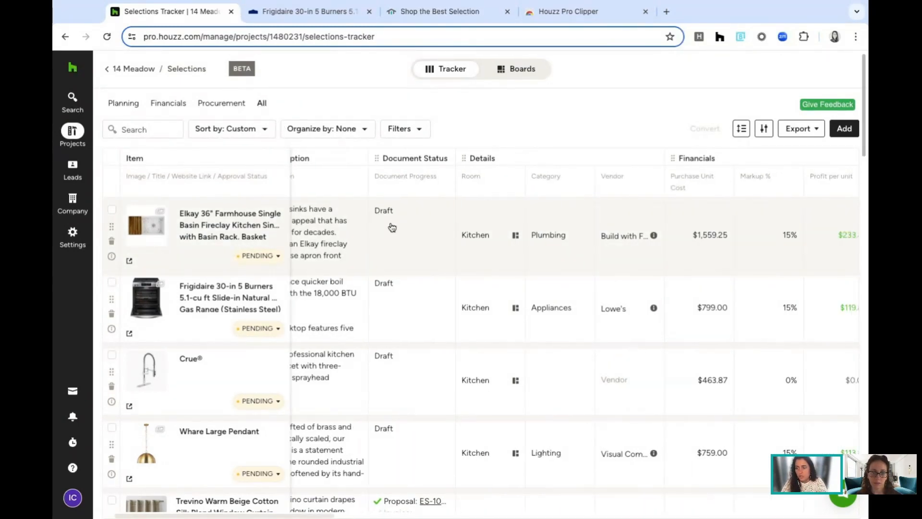
scroll(393, 227, "right", 6)
scroll(389, 228, "right", 15)
scroll(415, 224, "right", 10)
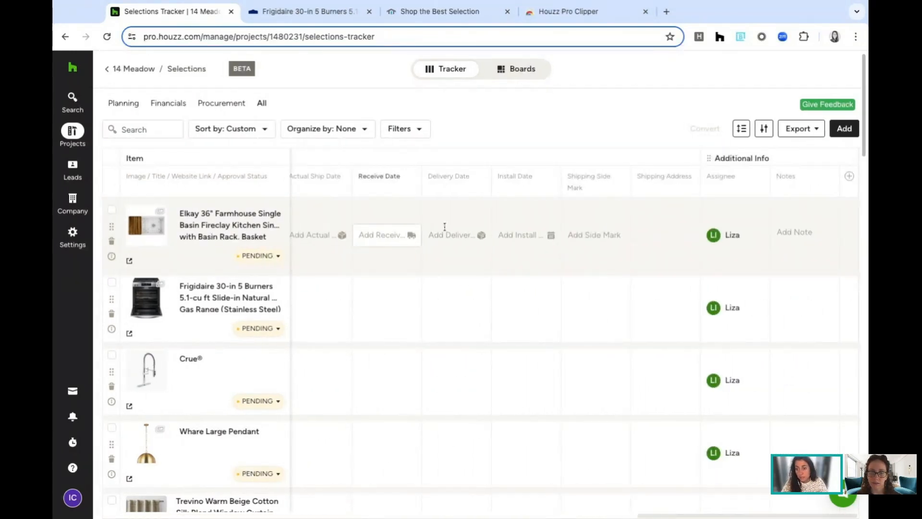
scroll(415, 225, "left", 5)
scroll(556, 234, "left", 7)
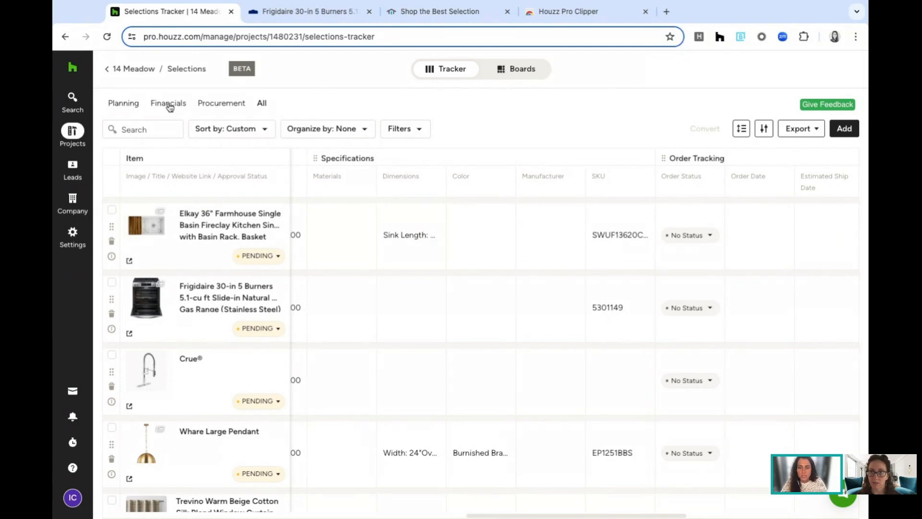
- Go through the tracker's Procurement and Financials views, ending on the Planning view
left_click(228, 105)
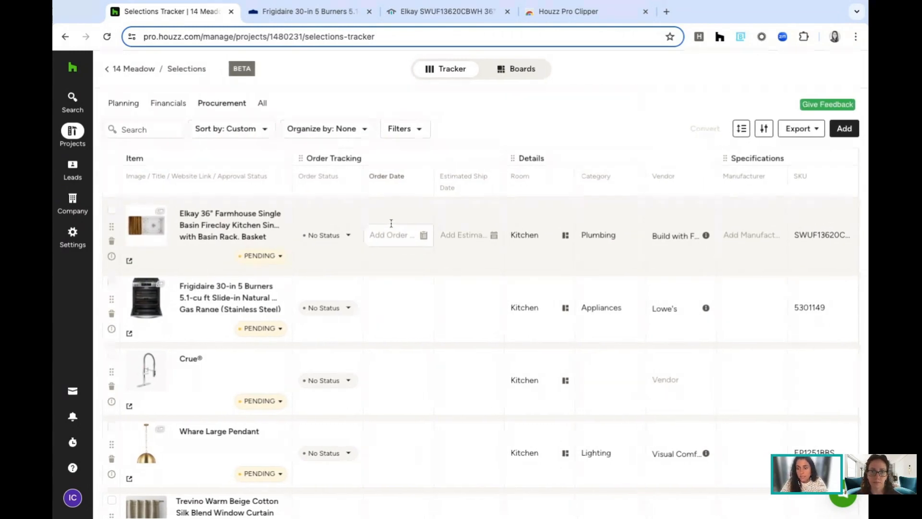
left_click(171, 104)
scroll(336, 211, "right", 5)
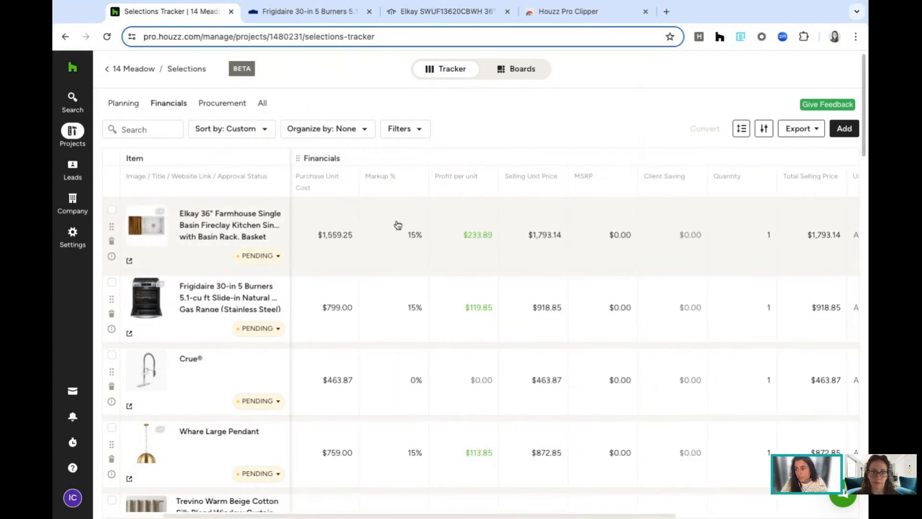
left_click(133, 105)
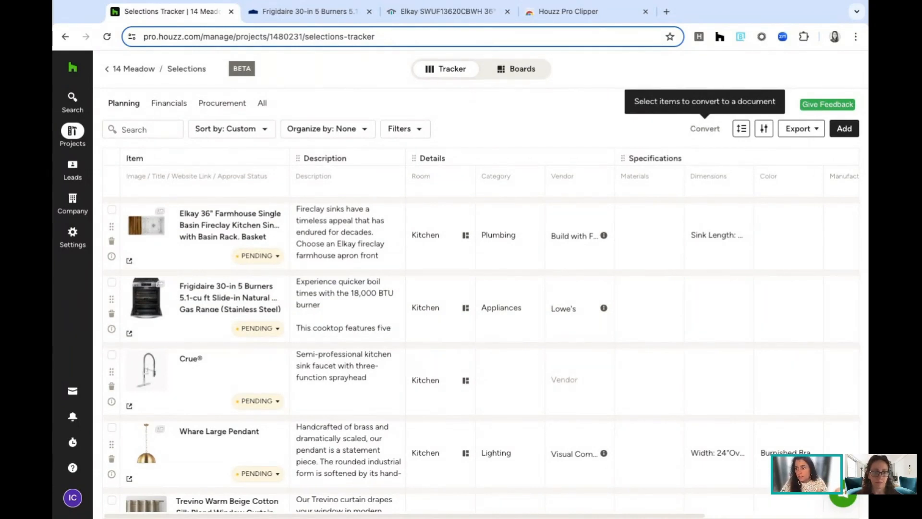
- Change the tracker's line height from Flat to Stacked in the Planning view
left_click(741, 129)
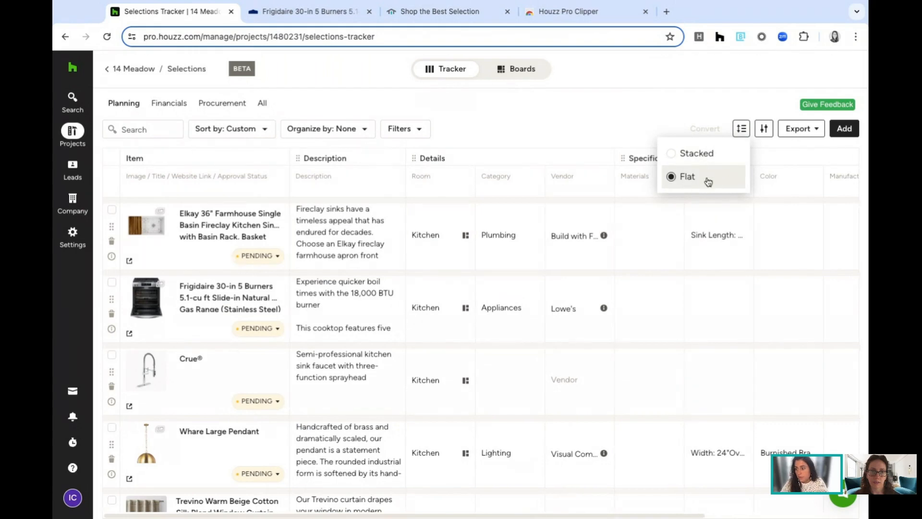
left_click(612, 120)
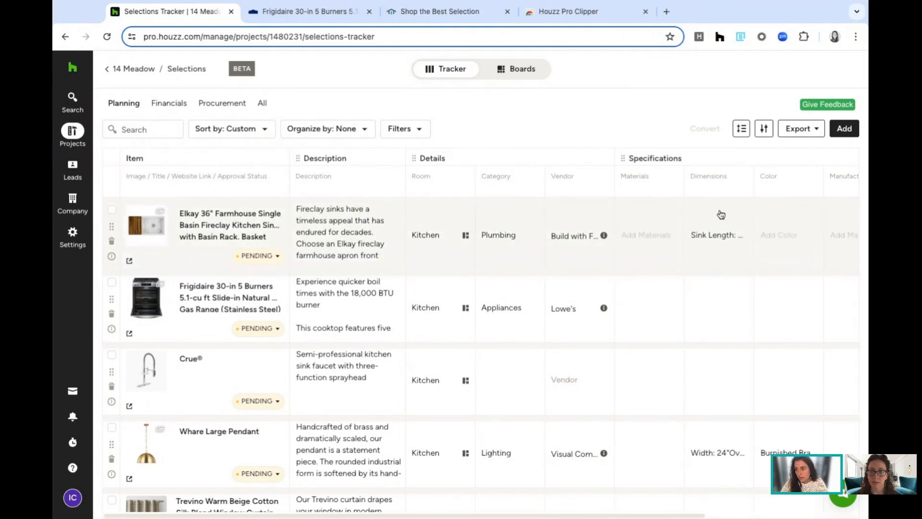
left_click(742, 128)
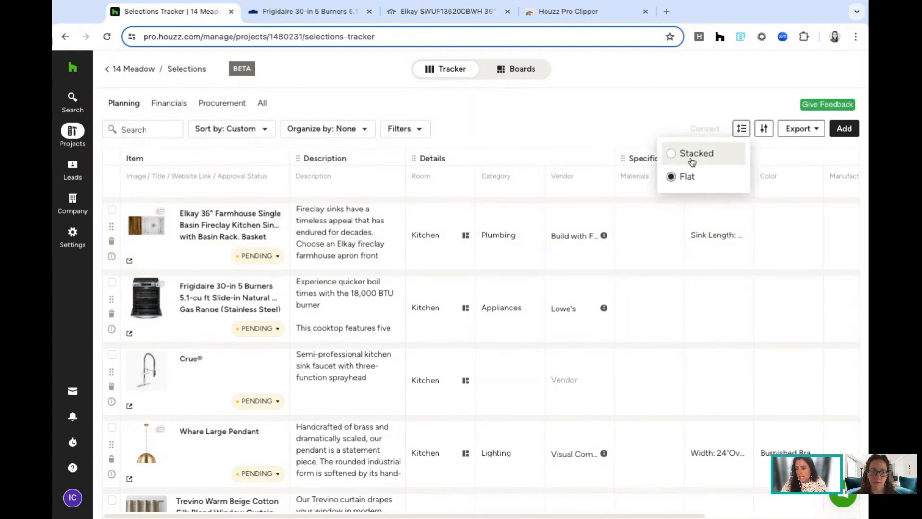
left_click(692, 158)
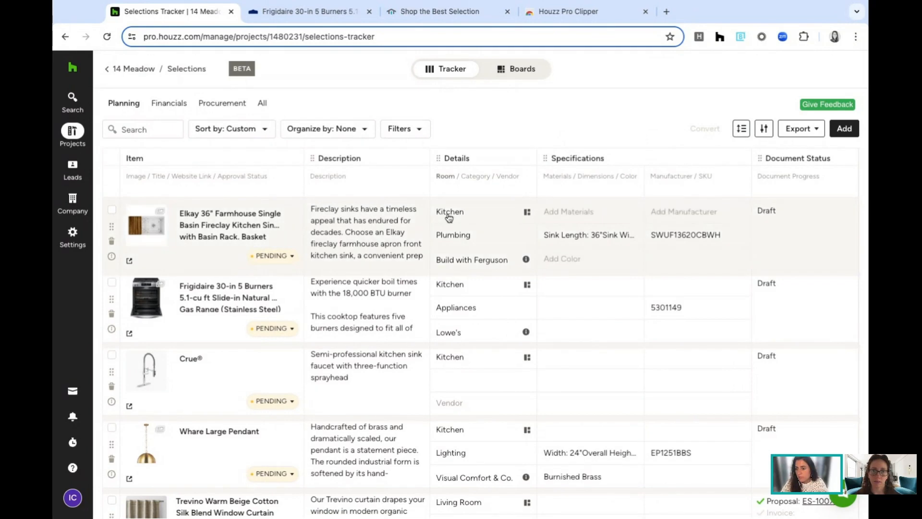
left_click(483, 266)
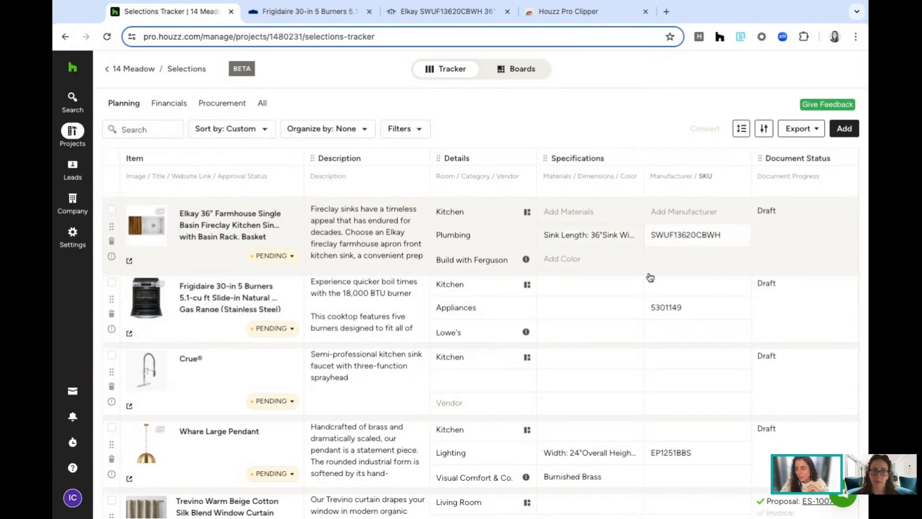
- Look through the tracked Kitchen and Living Room items in the stacked layout, checking their approval and document statuses
scroll(651, 278, "down", 1)
scroll(644, 296, "up", 1)
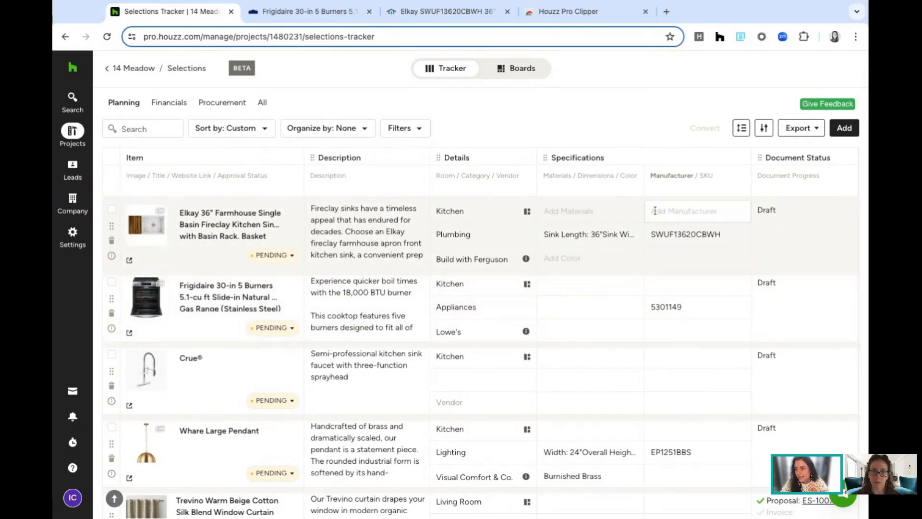
scroll(620, 284, "down", 4)
scroll(621, 284, "down", 8)
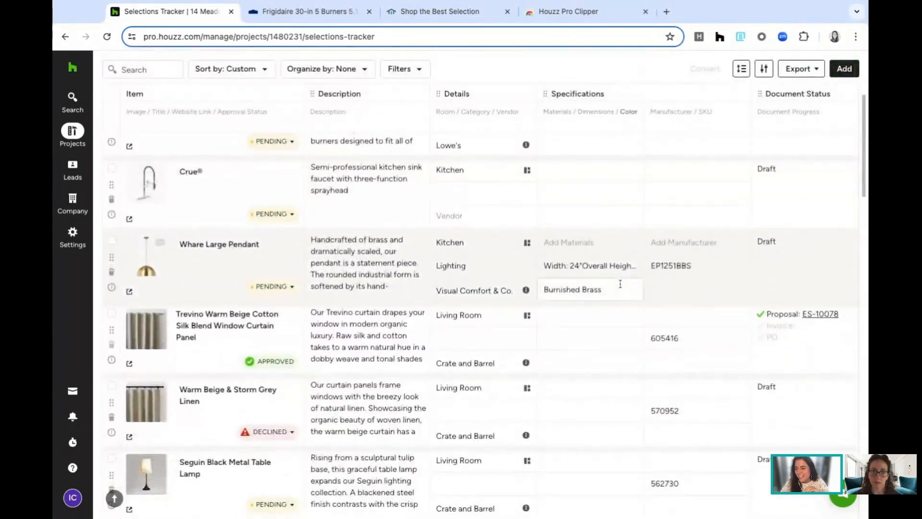
scroll(599, 295, "down", 2)
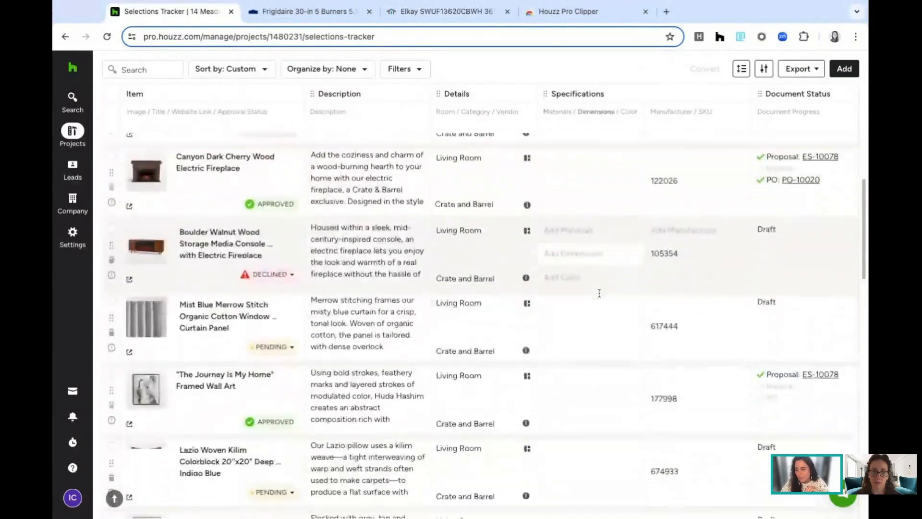
scroll(599, 293, "up", 13)
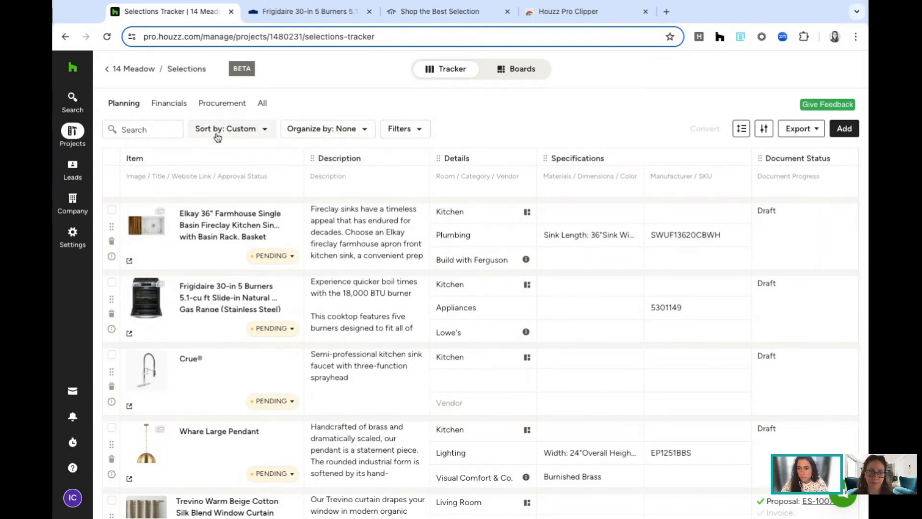
- Show the tracker's All view and review its sorting, organizing and filtering options without applying any
left_click(263, 105)
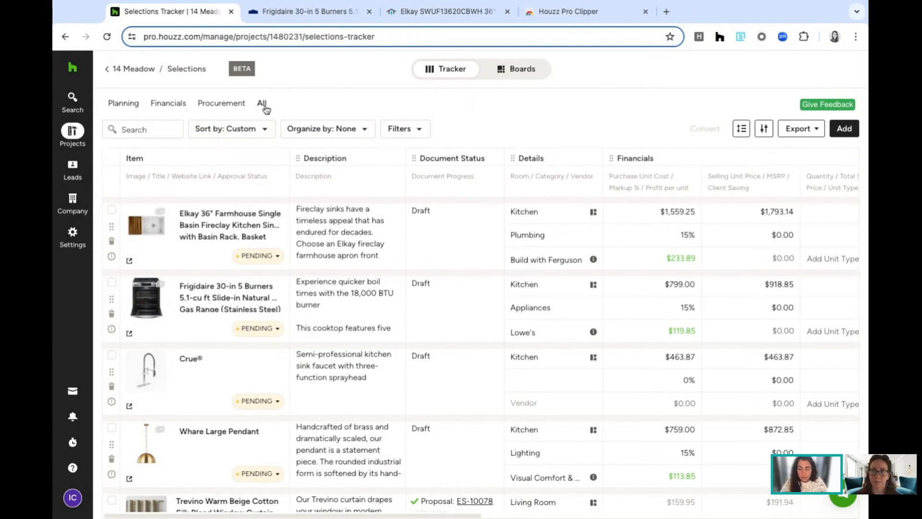
left_click(256, 130)
mouse_move(250, 220)
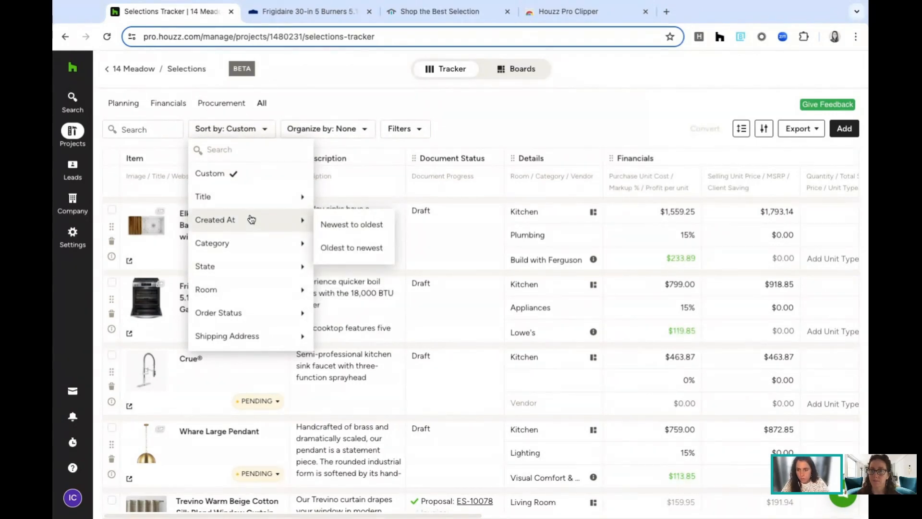
left_click(373, 130)
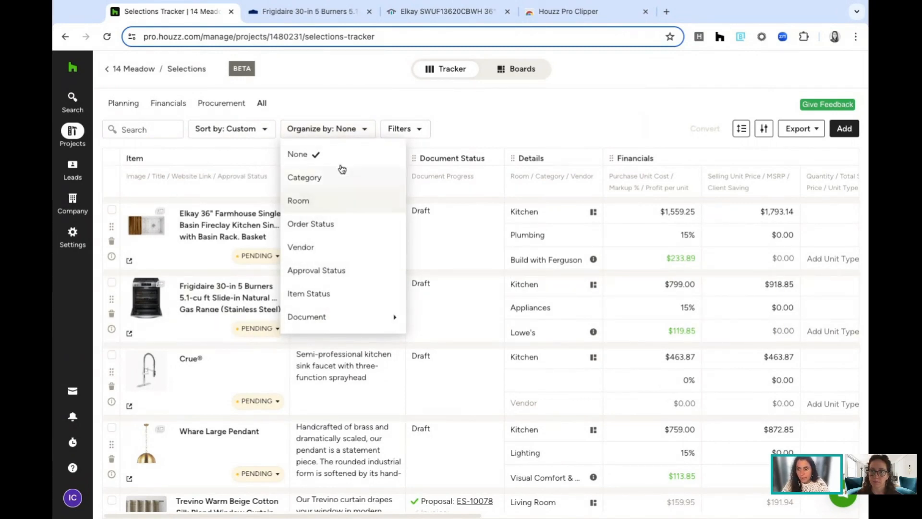
left_click(399, 129)
mouse_move(422, 262)
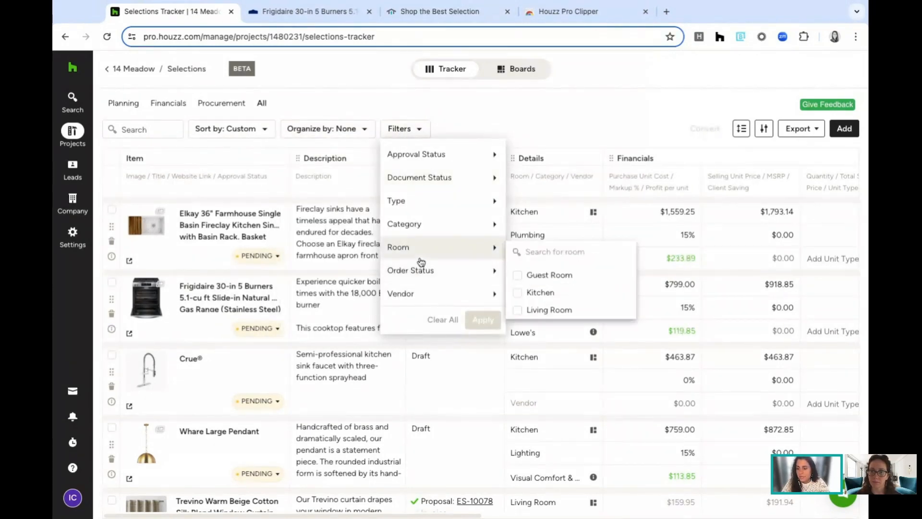
left_click(249, 134)
left_click(426, 113)
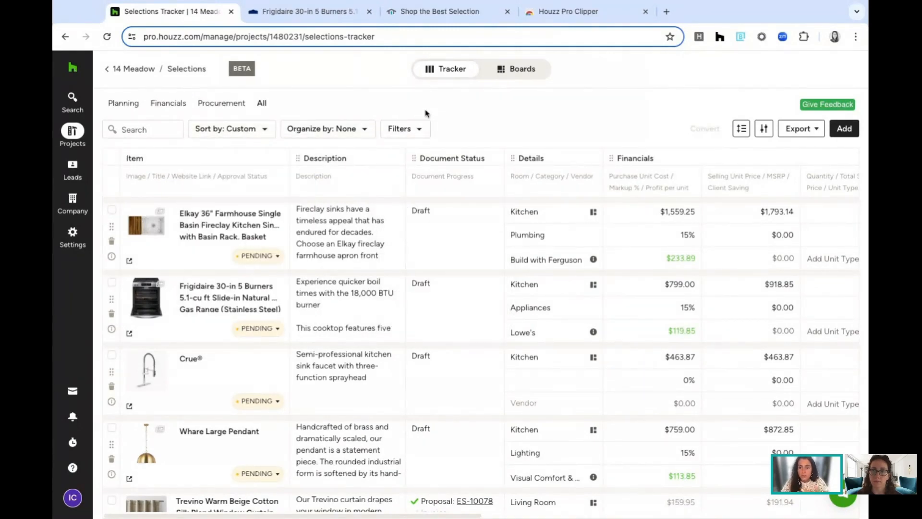
- Filter the tracked items by the vendor Build with Ferguson and check the filtered row's columns
left_click(412, 134)
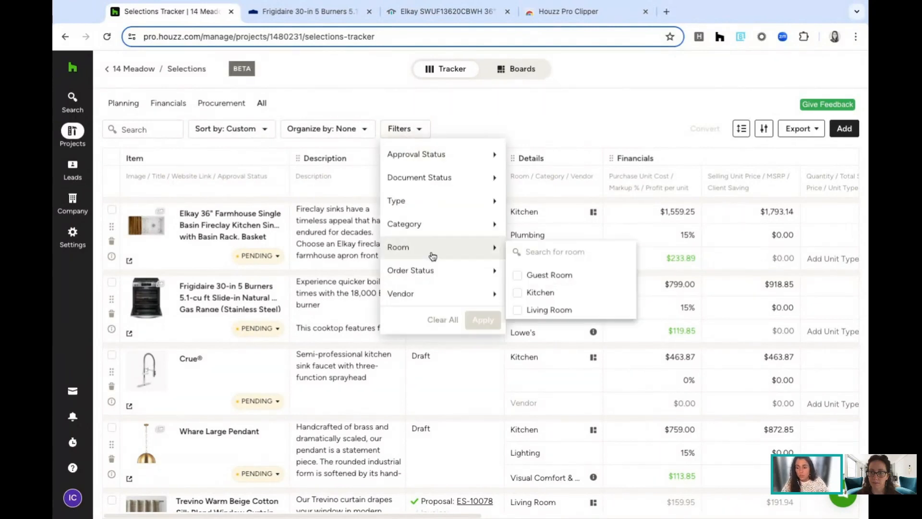
mouse_move(426, 284)
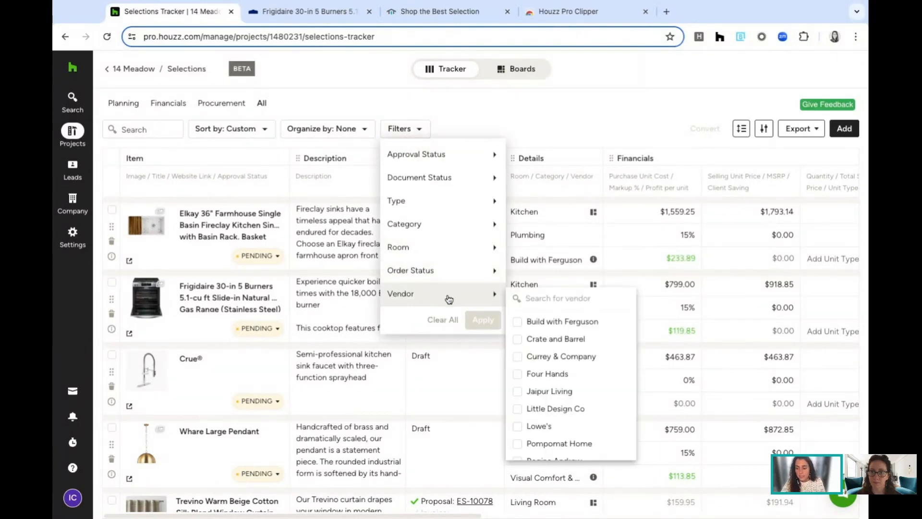
left_click(519, 322)
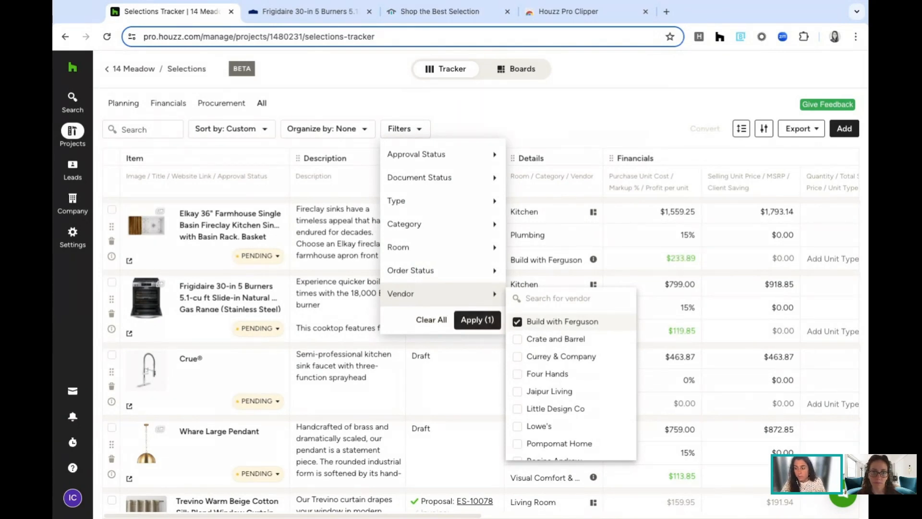
left_click(478, 322)
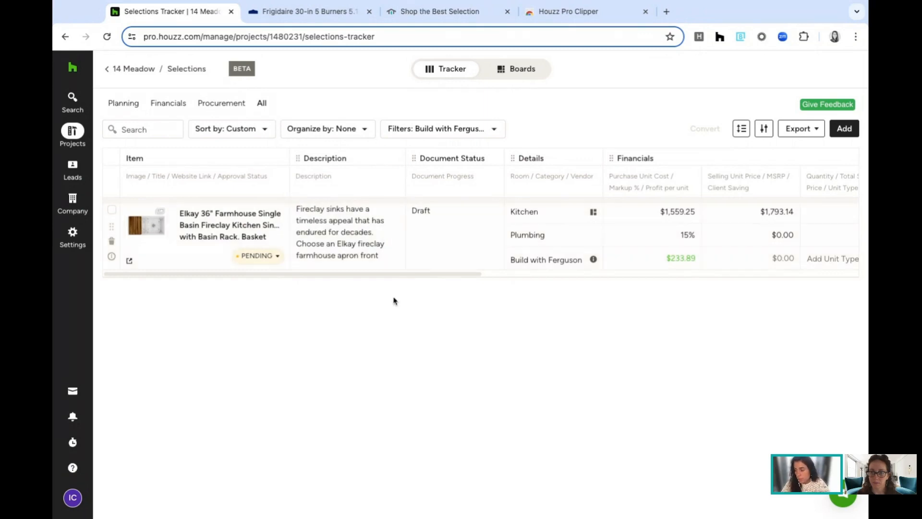
scroll(519, 247, "right", 2)
scroll(525, 246, "left", 2)
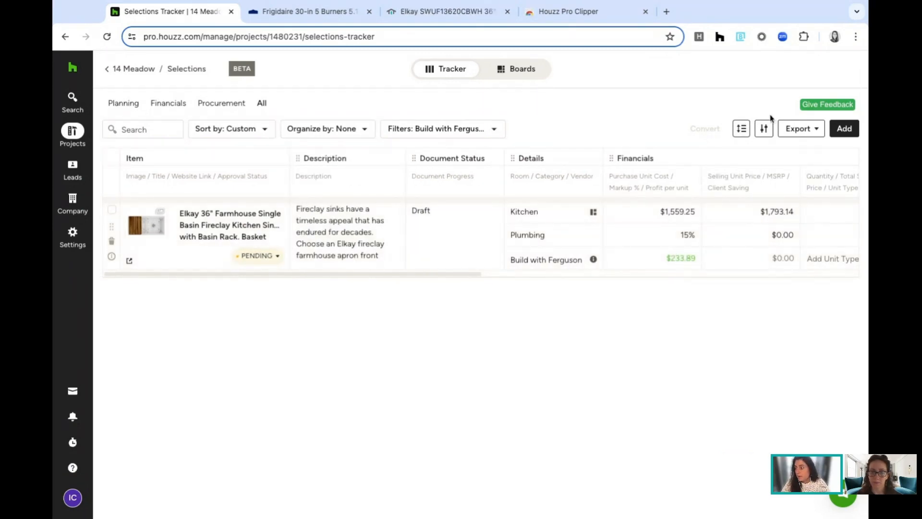
- Open the Customize Views settings for the All view and review the columns and fields that can be shown or hidden
left_click(765, 133)
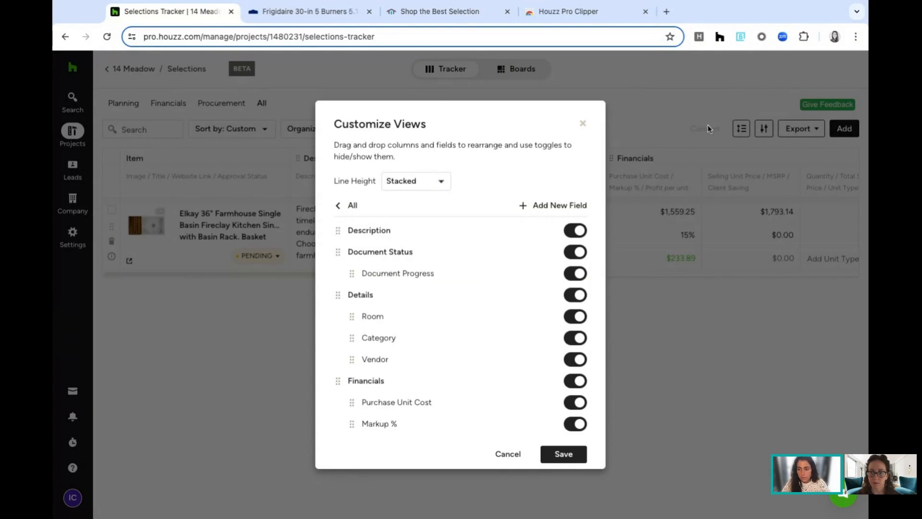
left_click(583, 124)
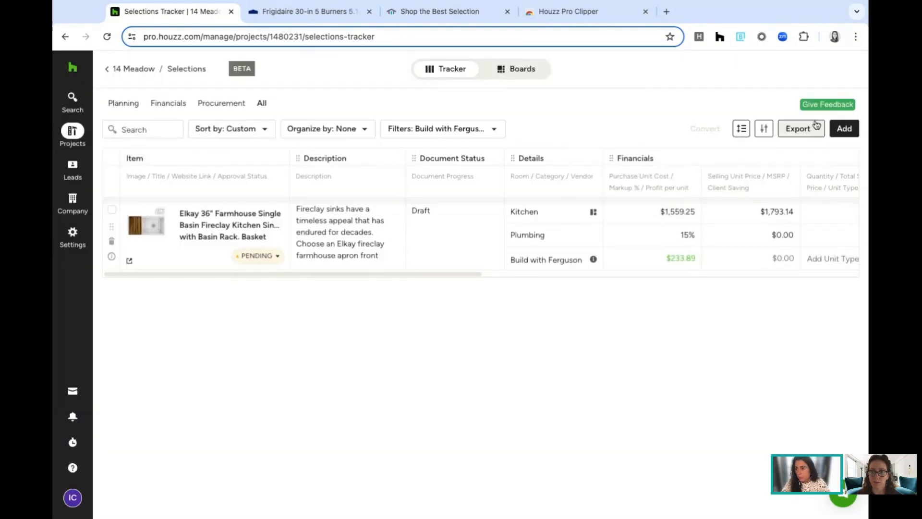
left_click(765, 129)
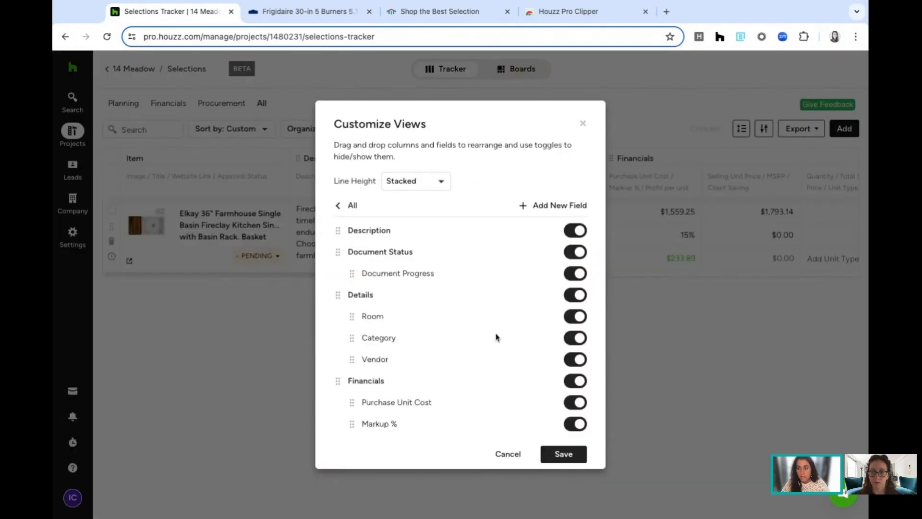
scroll(569, 287, "down", 2)
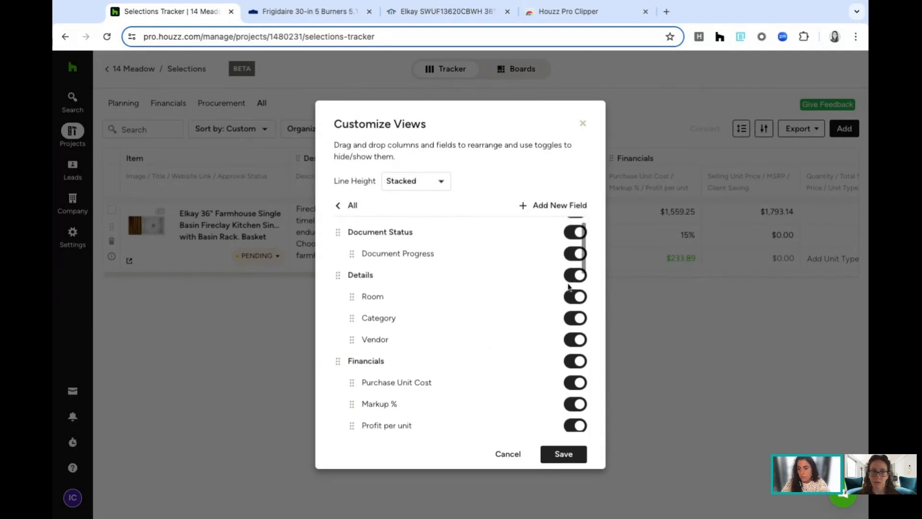
scroll(569, 287, "up", 2)
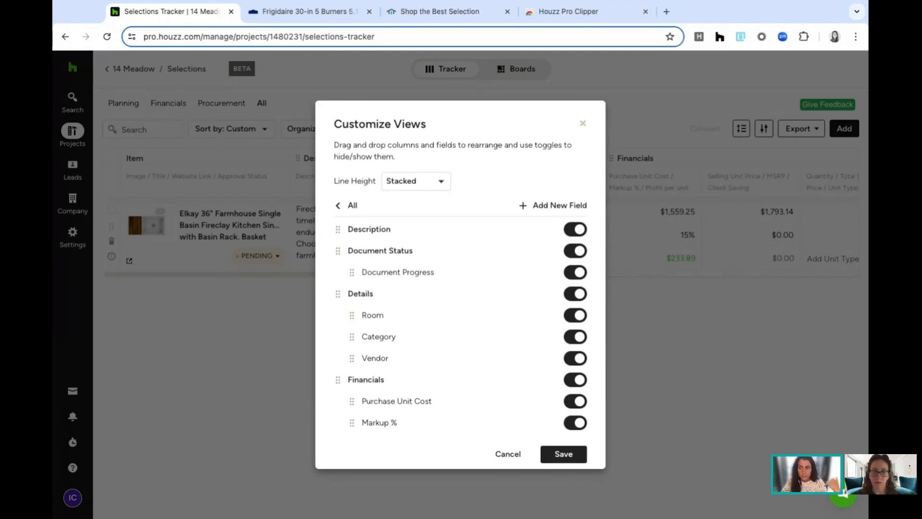
scroll(577, 324, "down", 1)
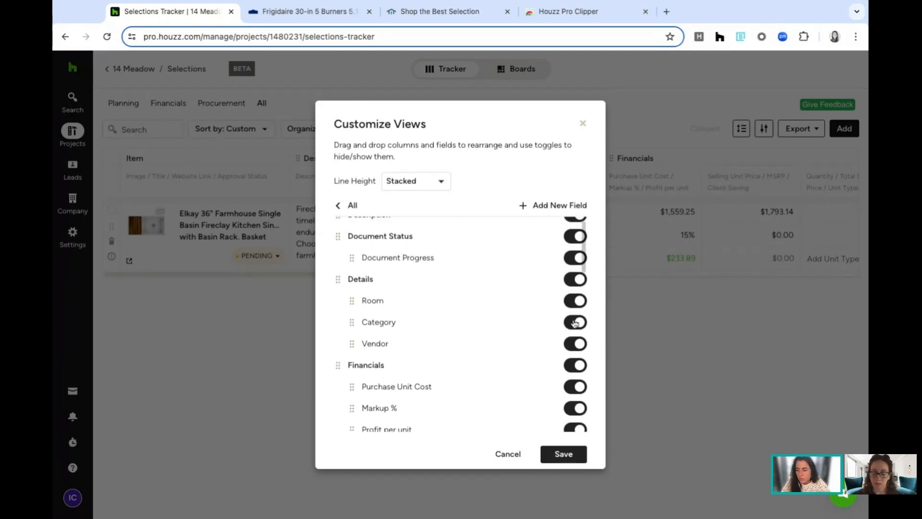
scroll(569, 317, "down", 2)
scroll(568, 314, "down", 8)
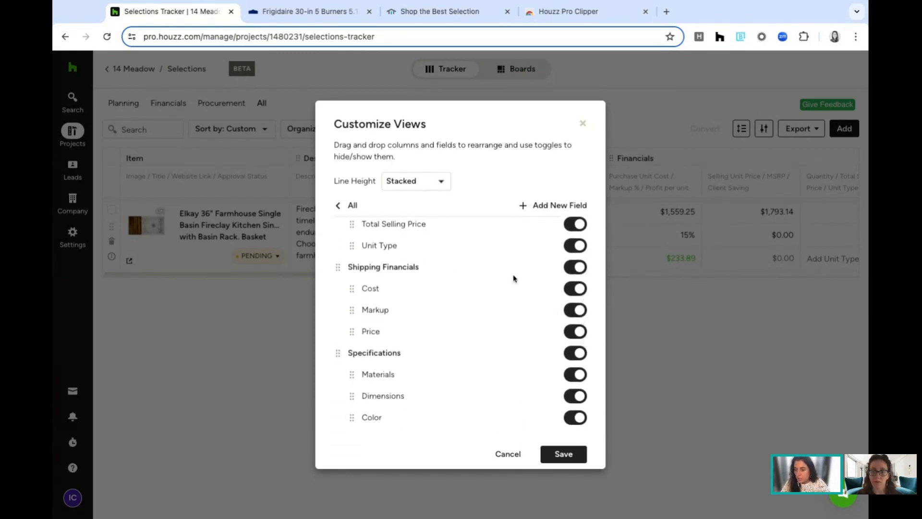
- Toggle the whole Shipping Financials group off and back on, and hide its Cost and Markup fields
left_click(570, 268)
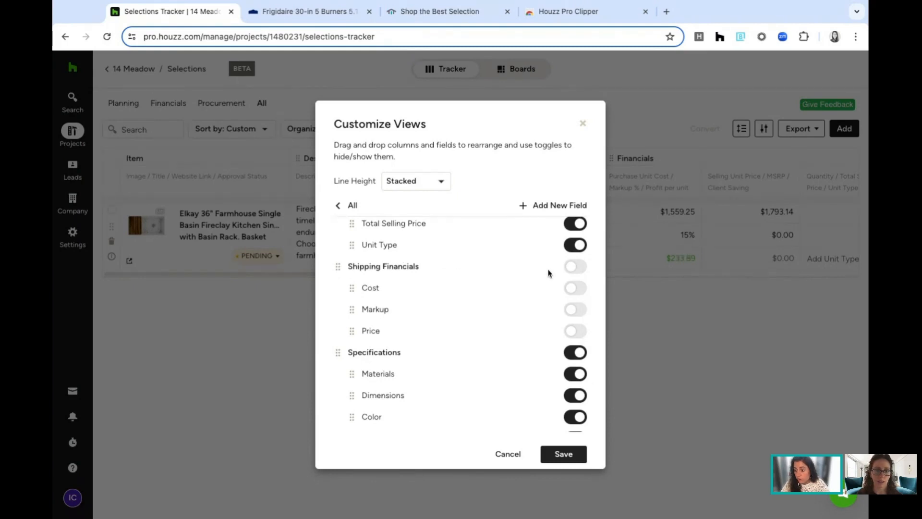
left_click(578, 269)
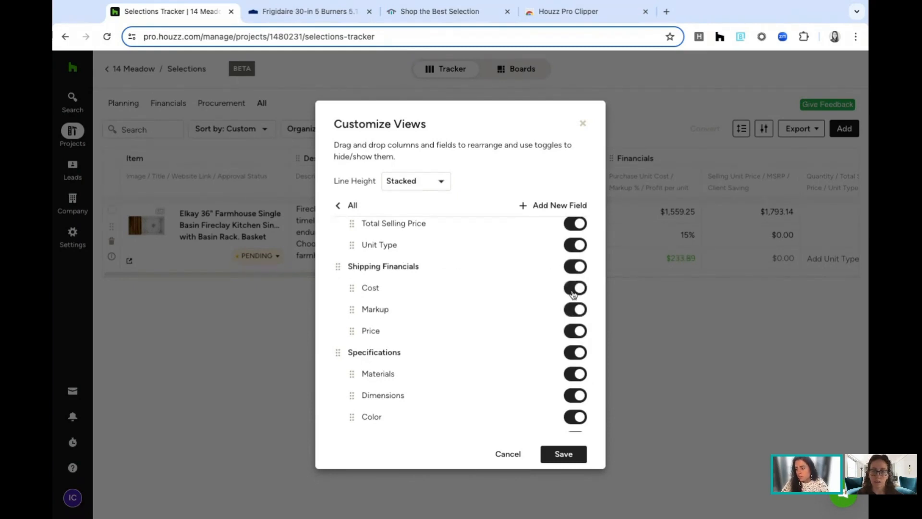
left_click(573, 291)
left_click(575, 310)
- Hide the Color field under Specifications and save the customized All view
scroll(510, 306, "down", 1)
scroll(510, 306, "down", 3)
scroll(510, 305, "up", 2)
scroll(510, 306, "down", 1)
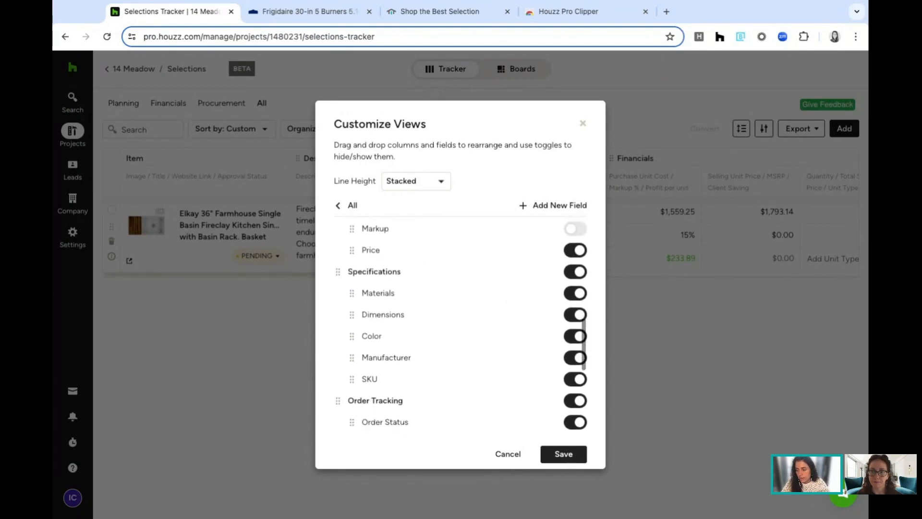
left_click(575, 331)
scroll(541, 339, "down", 1)
scroll(541, 338, "down", 3)
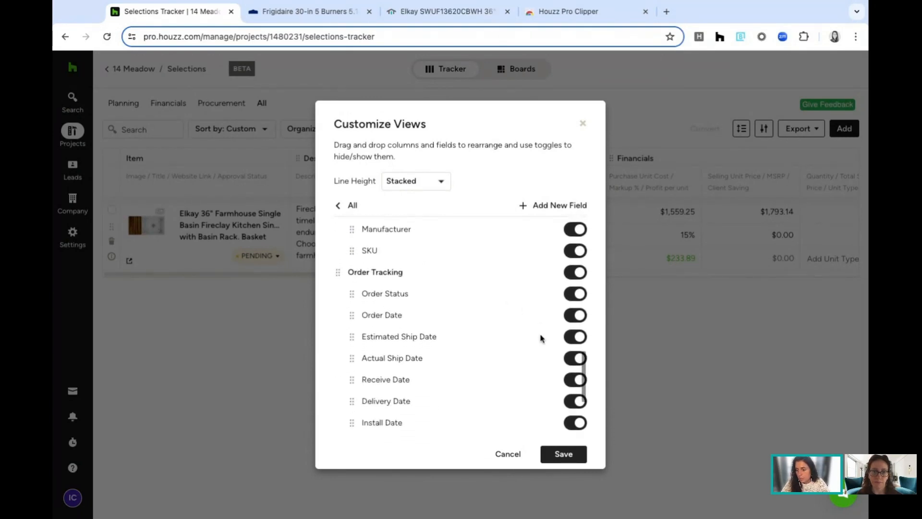
left_click(561, 453)
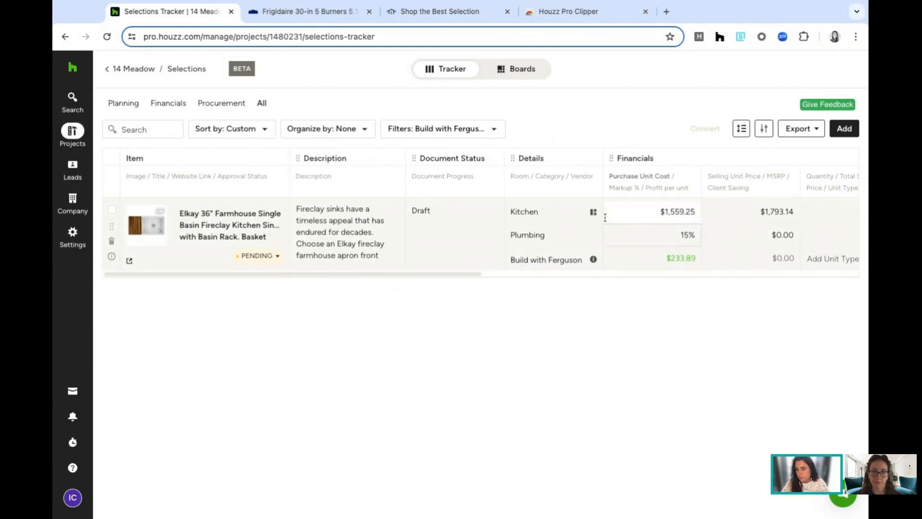
- Look through the filtered row's Shipping Financials, Specifications and Order Tracking columns
scroll(572, 186, "right", 6)
scroll(570, 186, "right", 3)
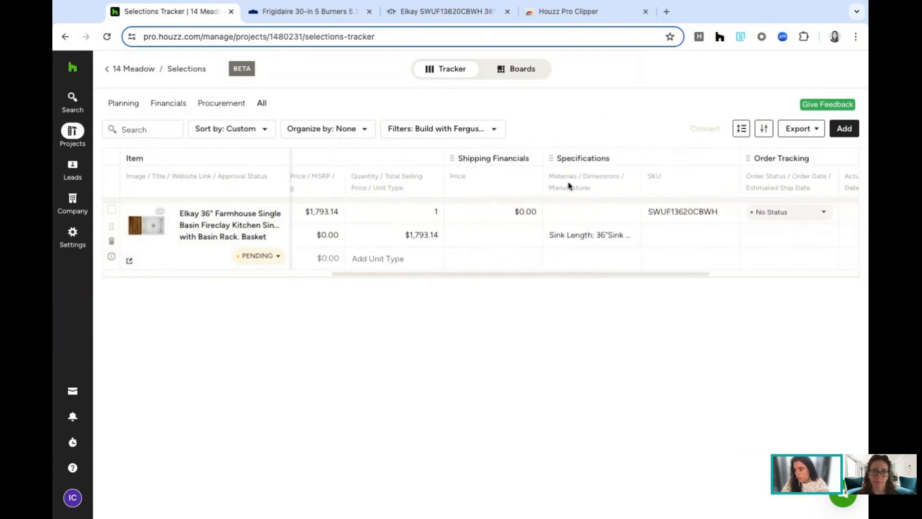
scroll(480, 188, "right", 4)
scroll(499, 189, "left", 6)
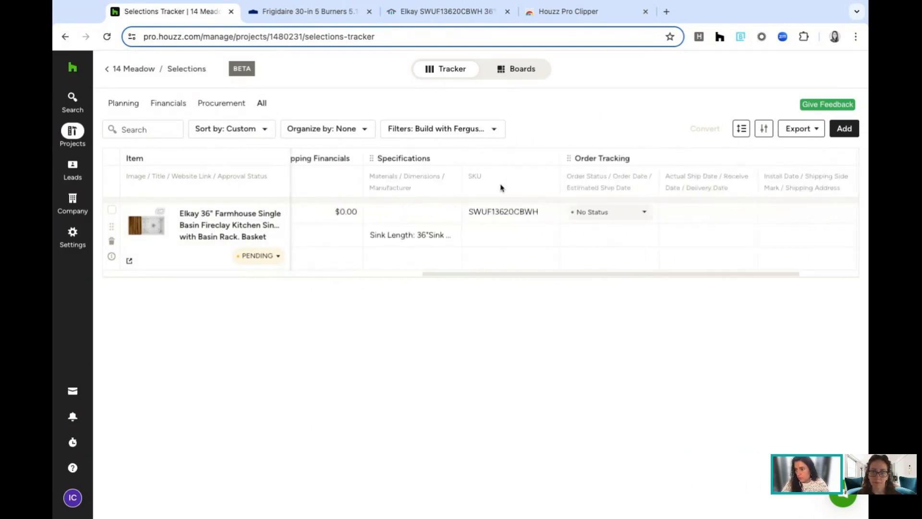
- Reopen the Customize Views settings and review the available fields, including those under Order Tracking
left_click(764, 129)
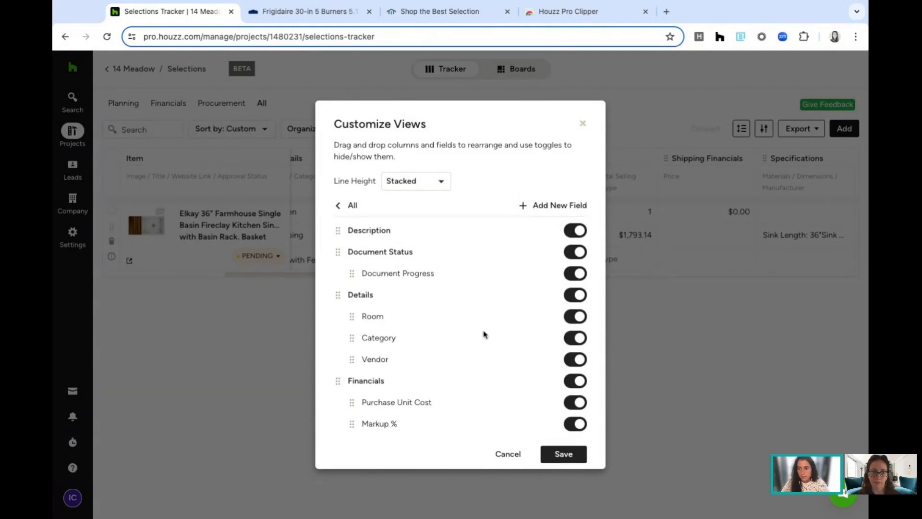
scroll(485, 333, "down", 1)
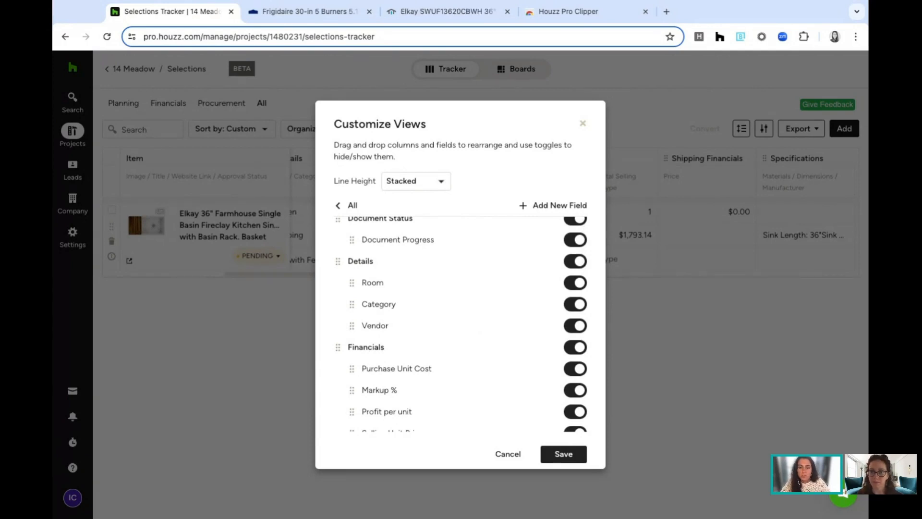
scroll(462, 325, "down", 8)
scroll(466, 317, "down", 4)
scroll(471, 312, "up", 1)
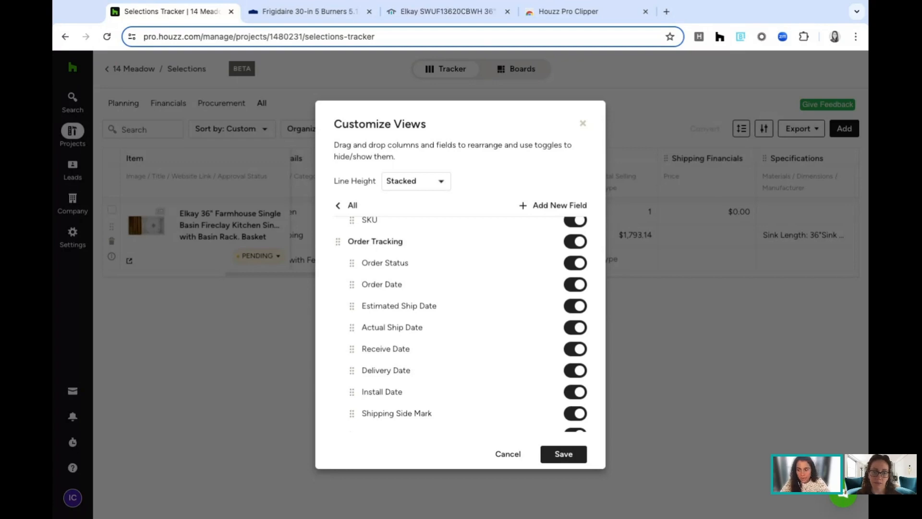
scroll(460, 324, "up", 1)
scroll(460, 325, "down", 1)
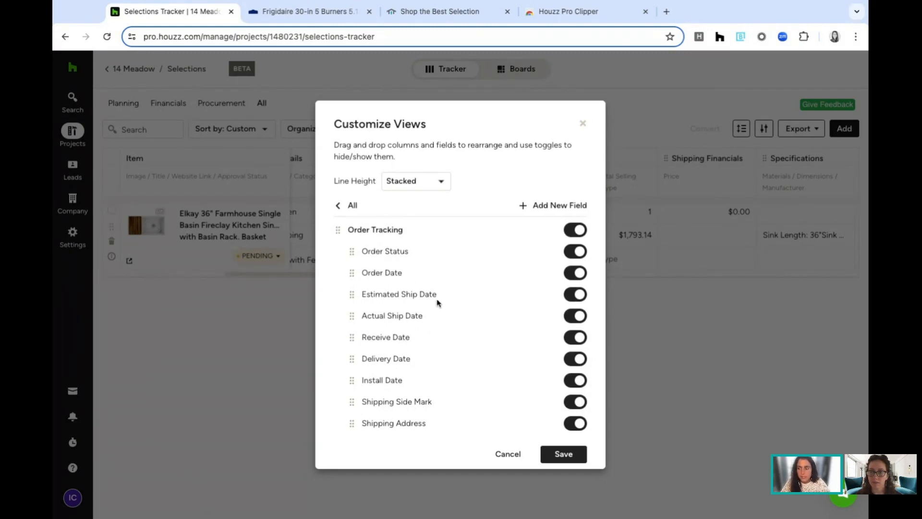
- Add a new custom field named Order Number with the Text Field type
left_click(557, 212)
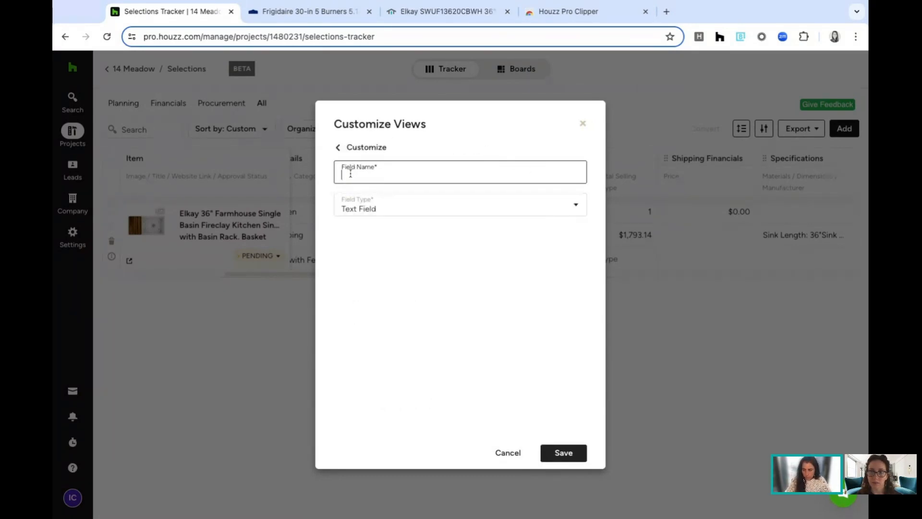
type("Order")
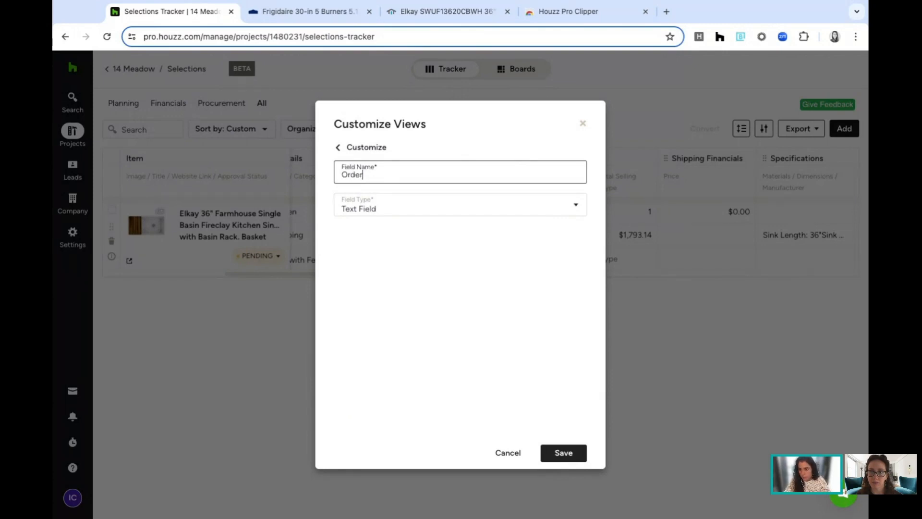
type(" Number")
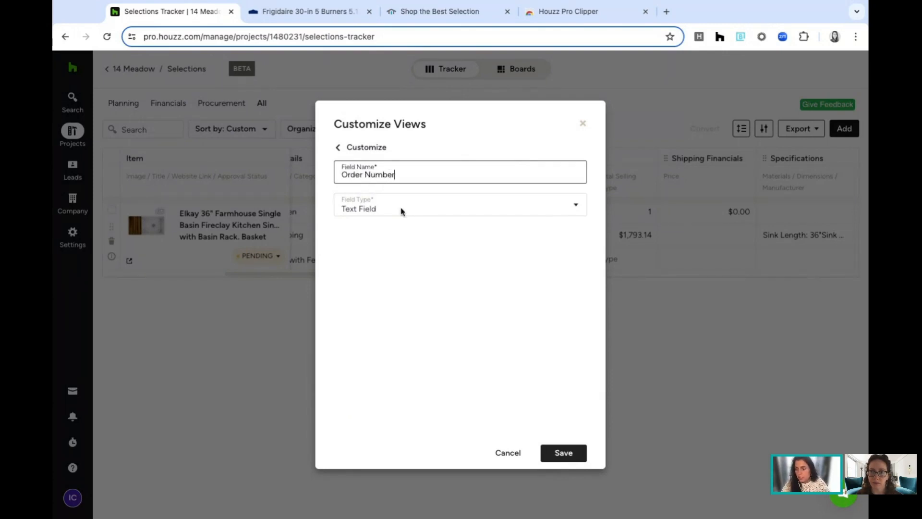
left_click(404, 213)
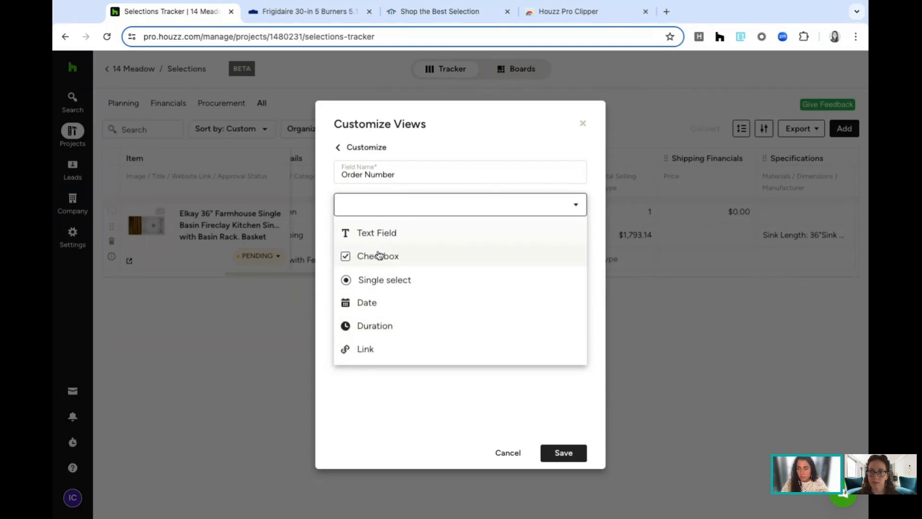
left_click(398, 238)
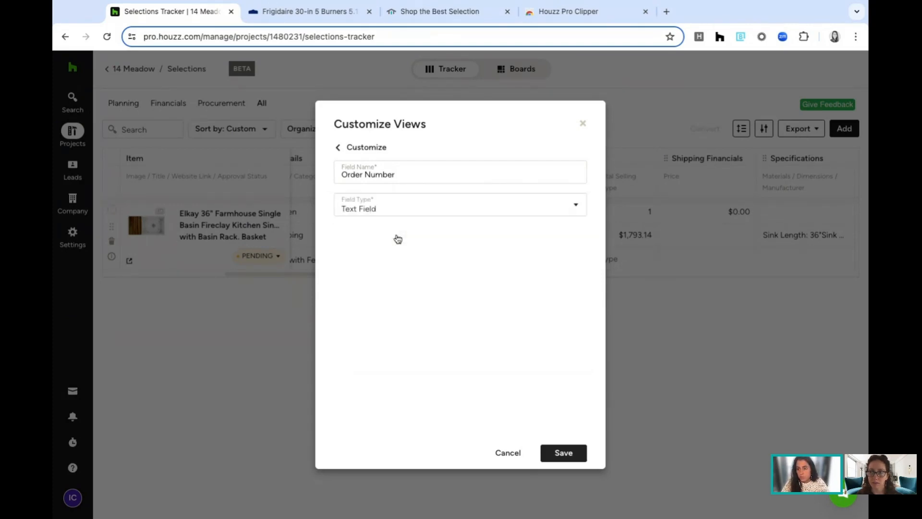
left_click(572, 460)
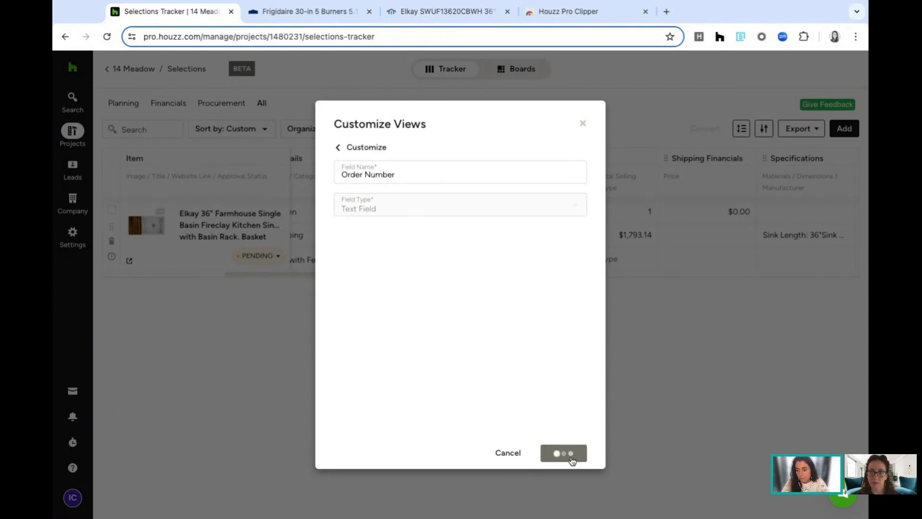
- Rearrange the view's fields, moving Install Date above Receive Date and the Additional Info group above Order Tracking
scroll(406, 266, "down", 10)
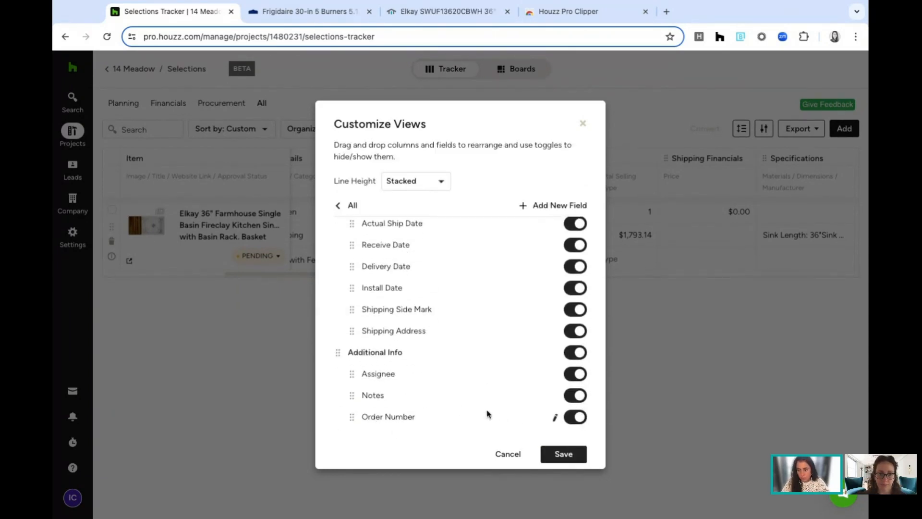
mouse_move(352, 423)
left_mouse_down()
mouse_move(352, 376)
mouse_move(352, 410)
left_mouse_up()
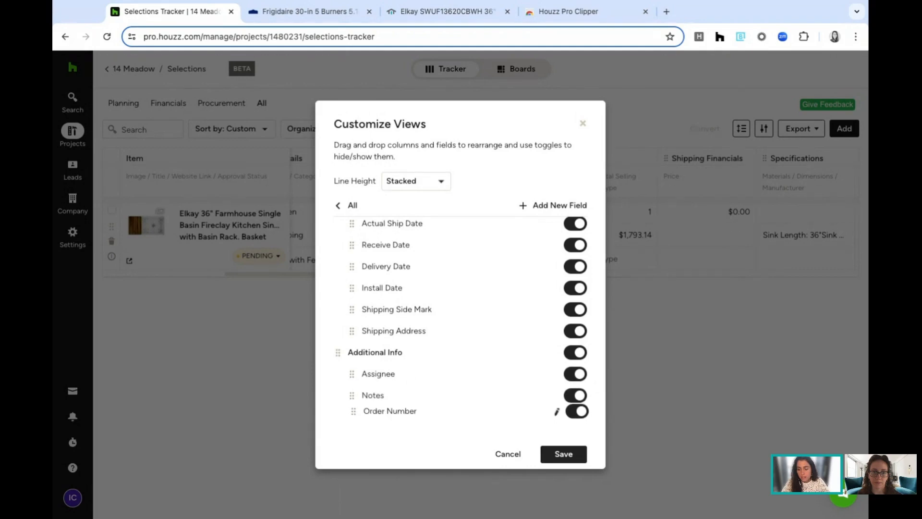
left_click_drag(352, 297, 352, 246)
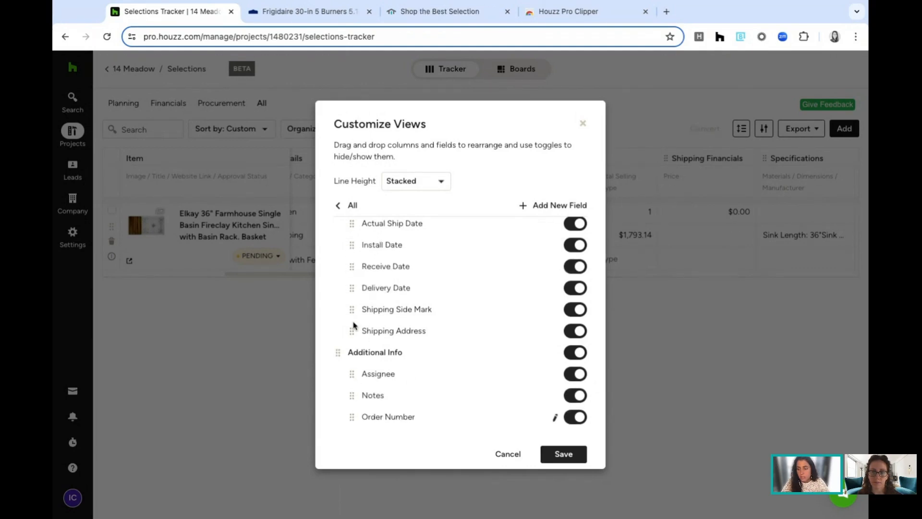
left_click_drag(341, 358, 377, 244)
scroll(378, 257, "up", 1)
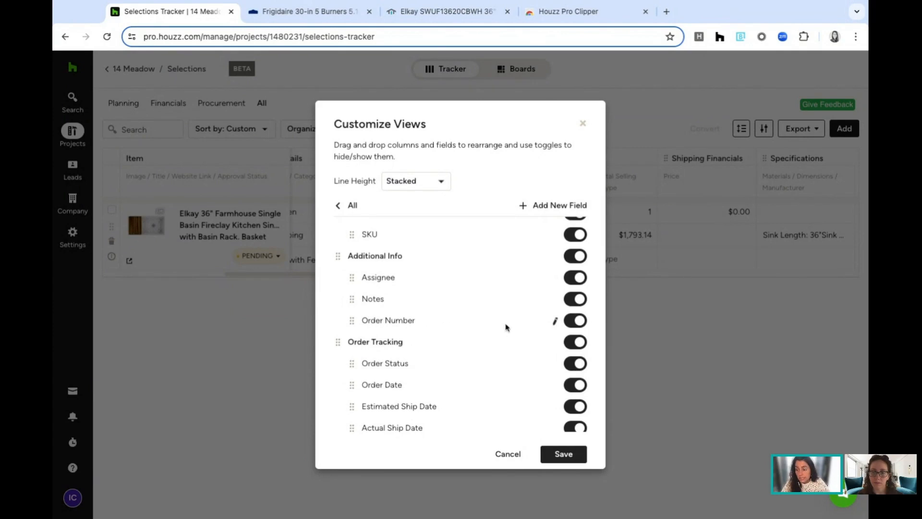
- Delete the custom Order Number field and save the view settings
left_click(556, 322)
left_click_drag(394, 174, 340, 174)
left_click(383, 174)
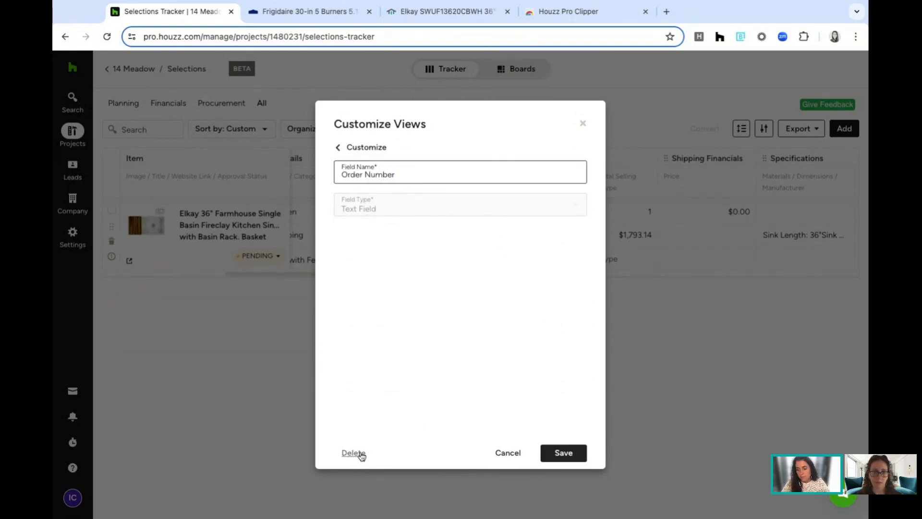
left_click(361, 455)
left_click(563, 318)
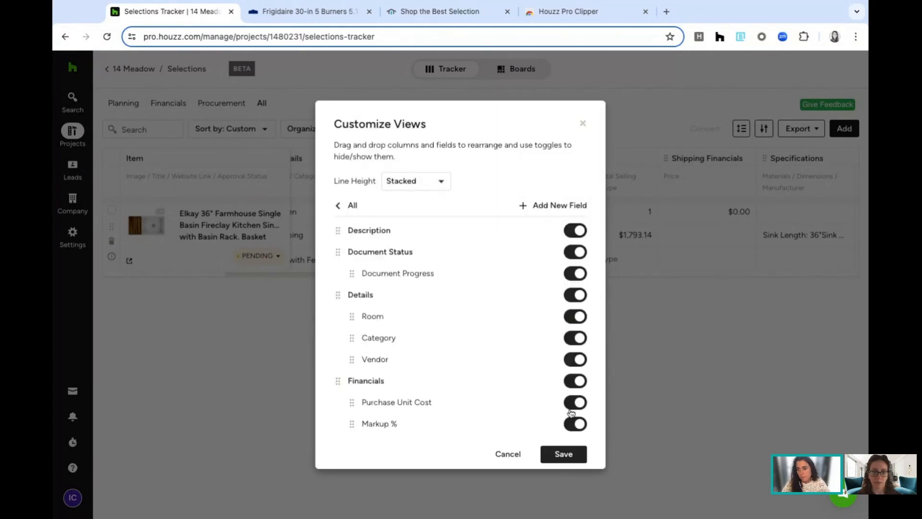
left_click(562, 456)
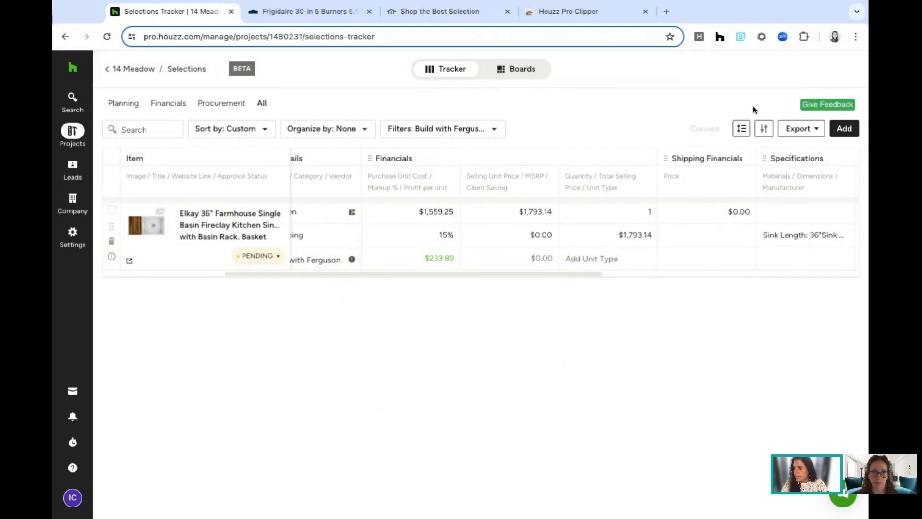
- Review the tracker's export formats and the product Library for adding items, without exporting or adding anything
left_click(813, 134)
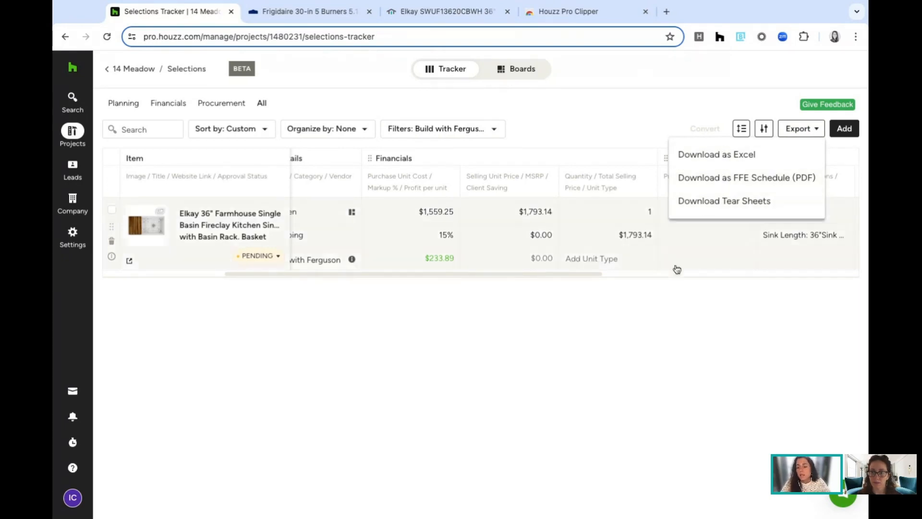
left_click(595, 343)
scroll(622, 225, "left", 5)
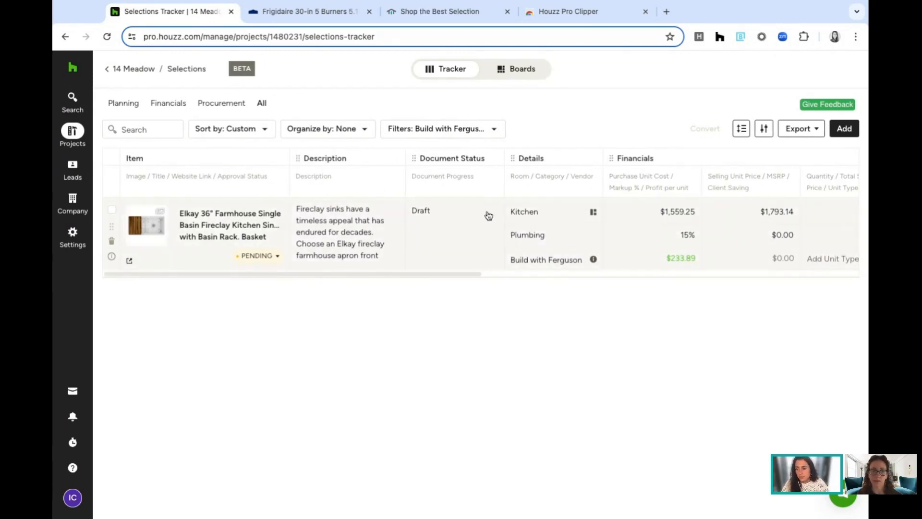
left_click(799, 130)
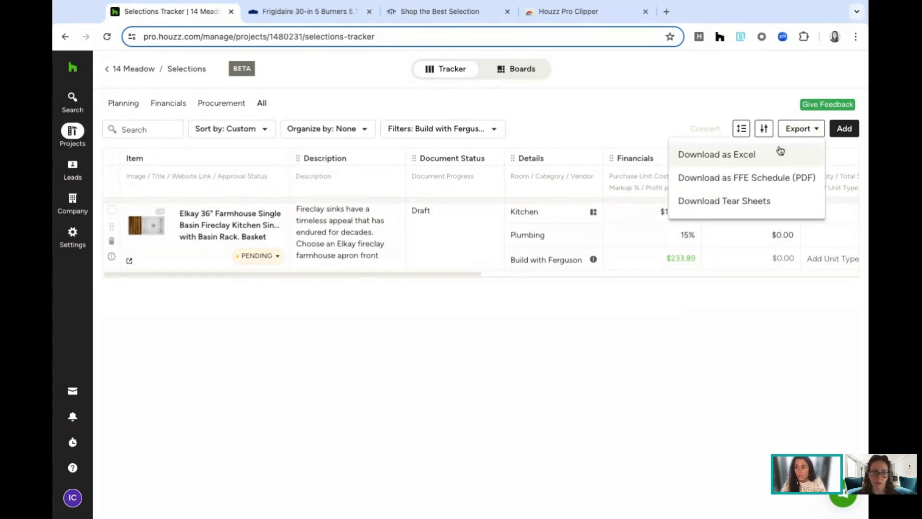
left_click(262, 339)
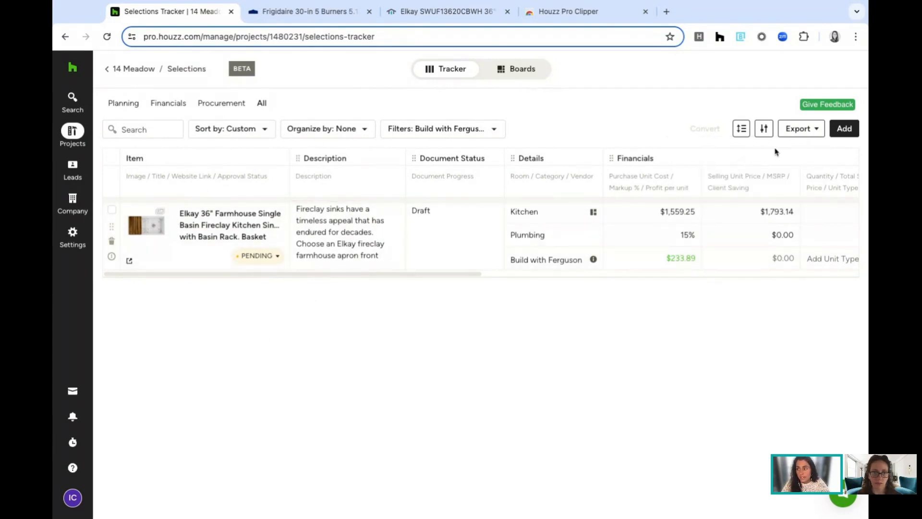
left_click(807, 136)
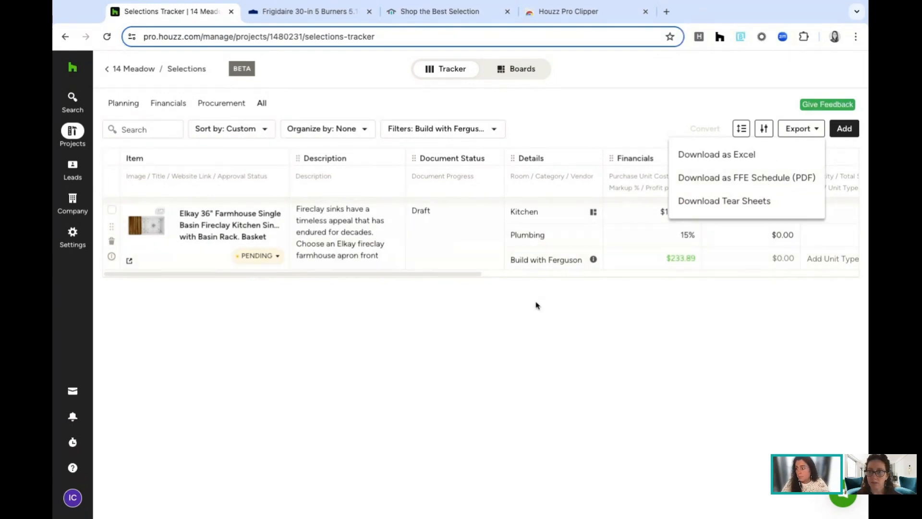
left_click(557, 315)
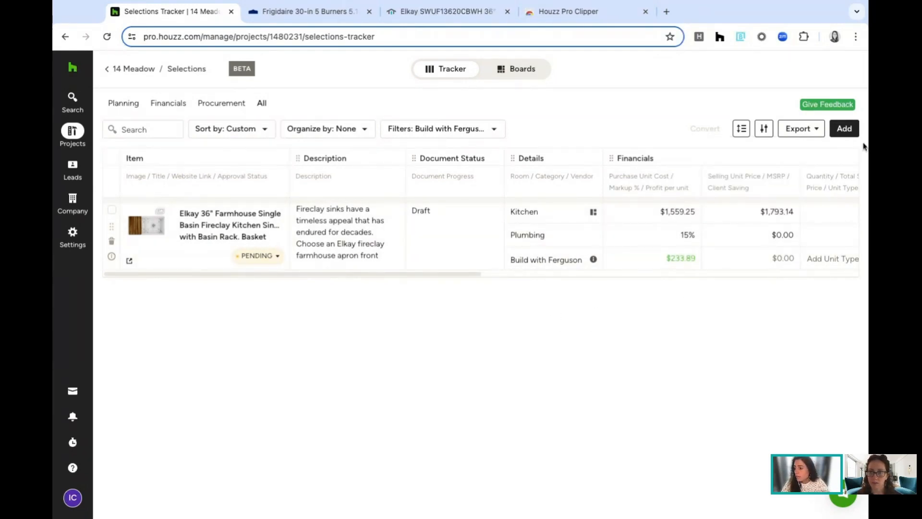
left_click(844, 128)
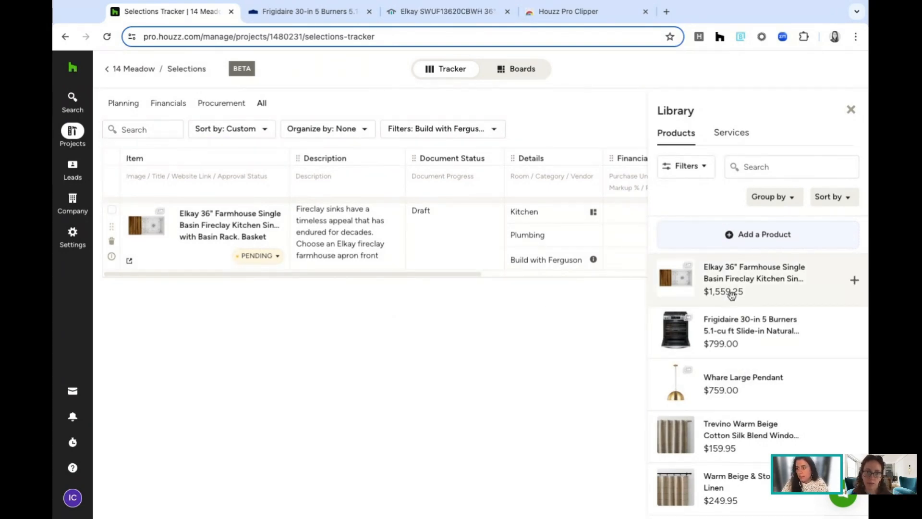
left_click(851, 110)
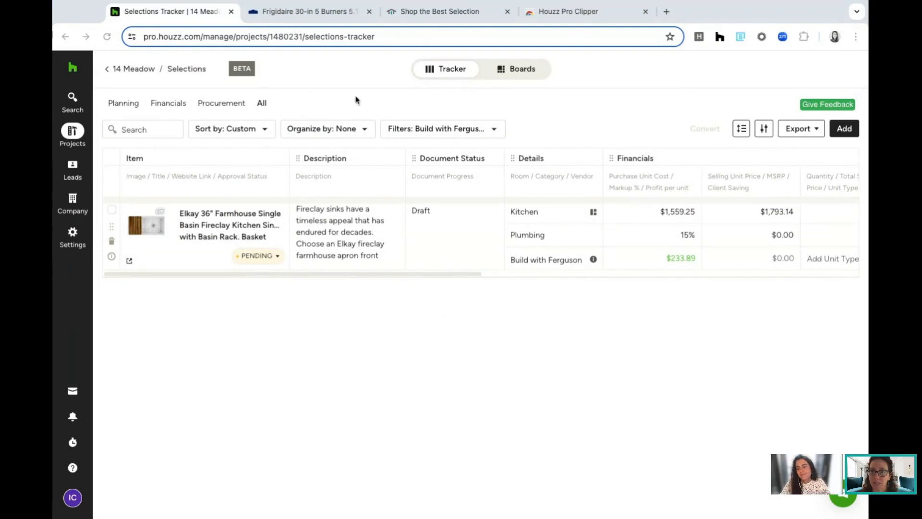
- Clear the vendor filter so that the tracker lists all items
left_click(431, 129)
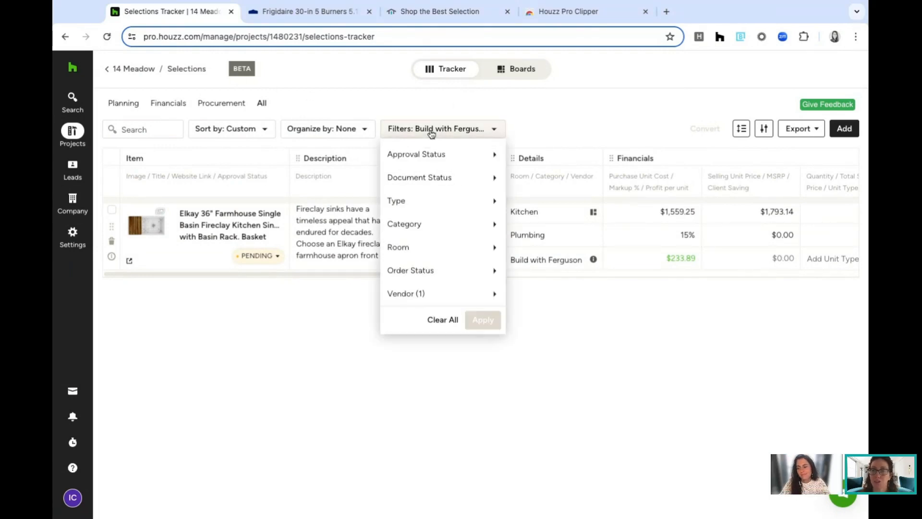
left_click(438, 320)
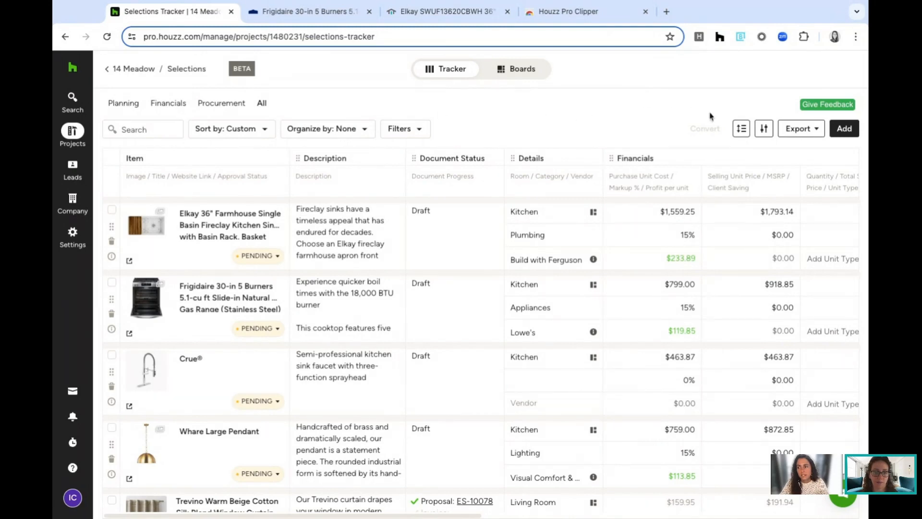
left_click(112, 211)
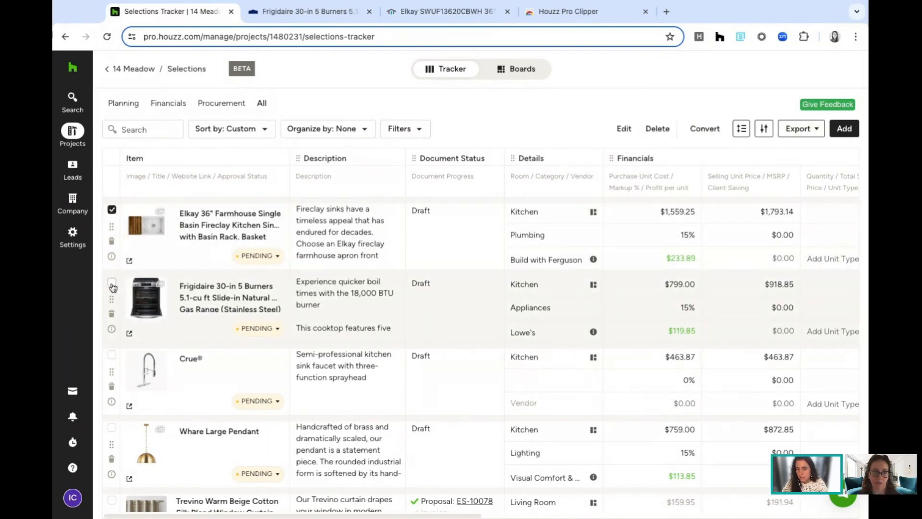
left_click(799, 129)
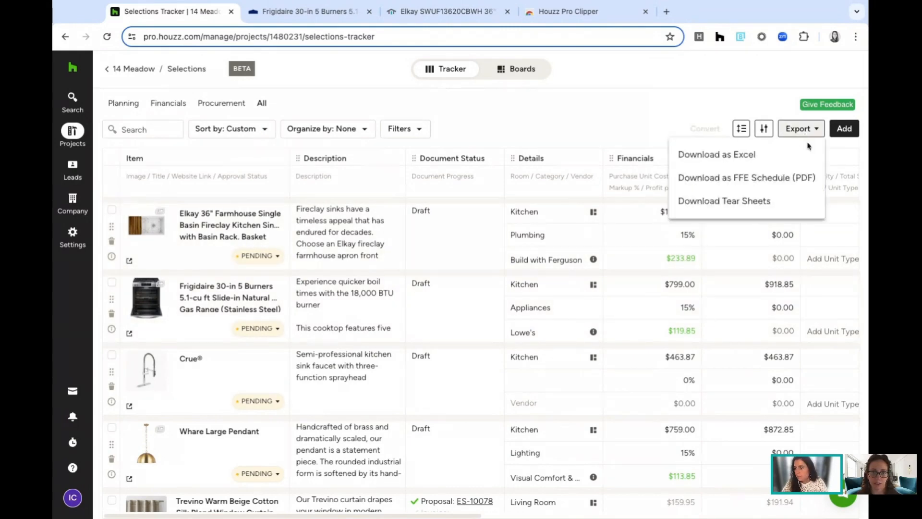
left_click(737, 181)
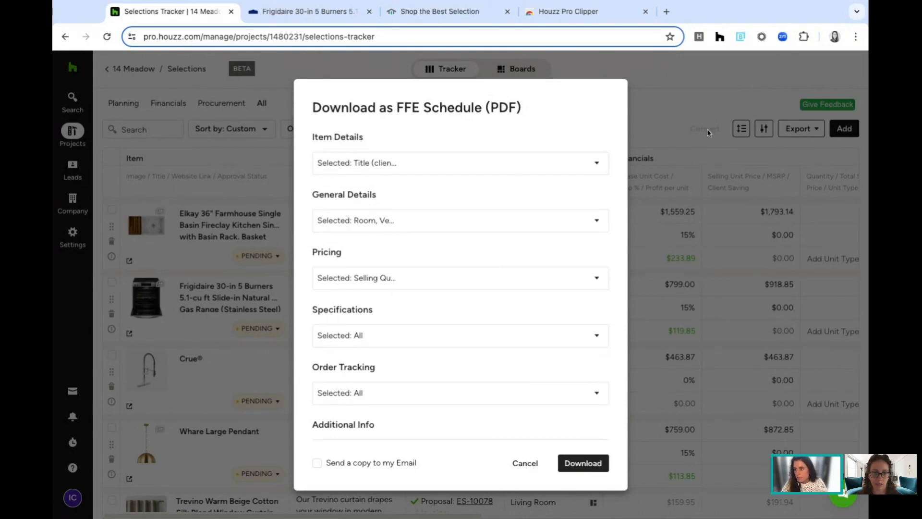
left_click(527, 464)
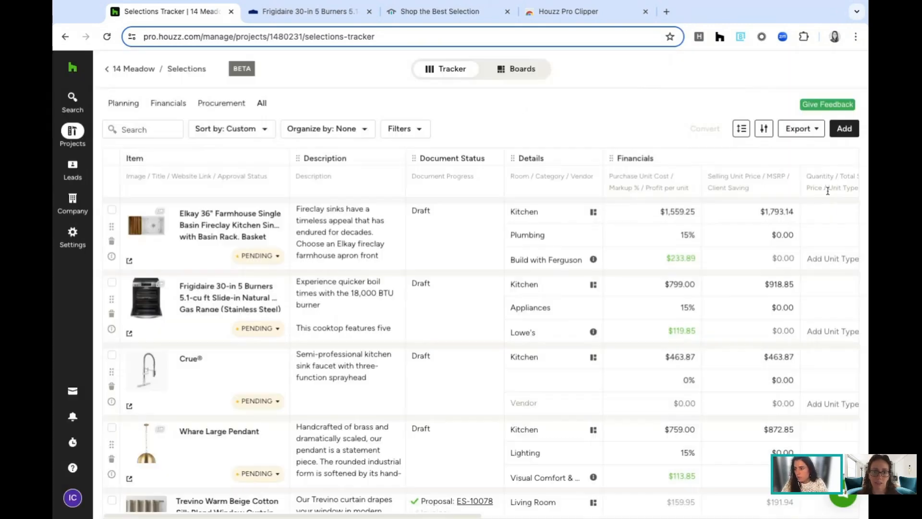
- Examine which Item Details and General Details fields can be included in the FFE Schedule (PDF) export
left_click(800, 128)
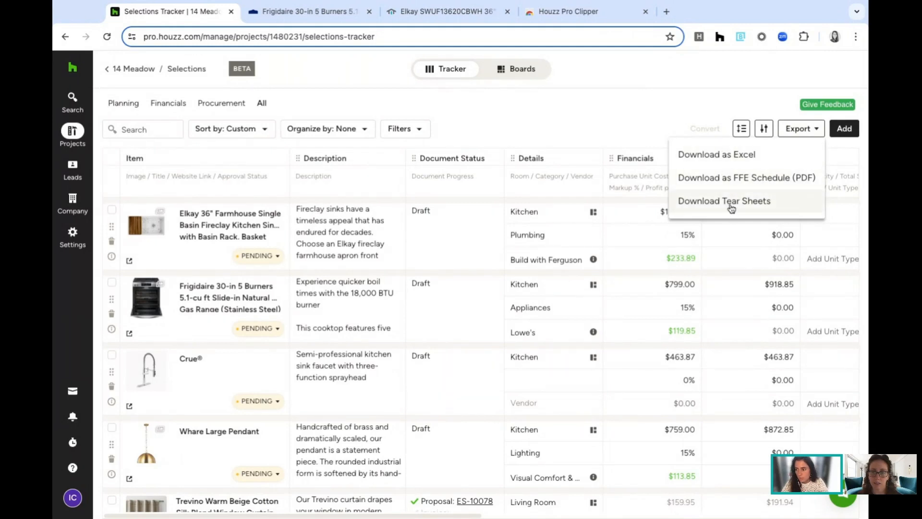
left_click(727, 185)
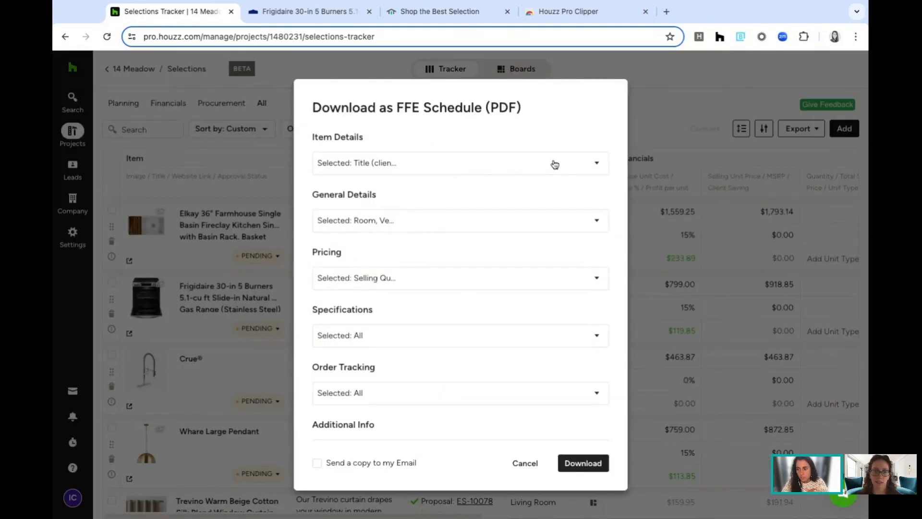
left_click(531, 168)
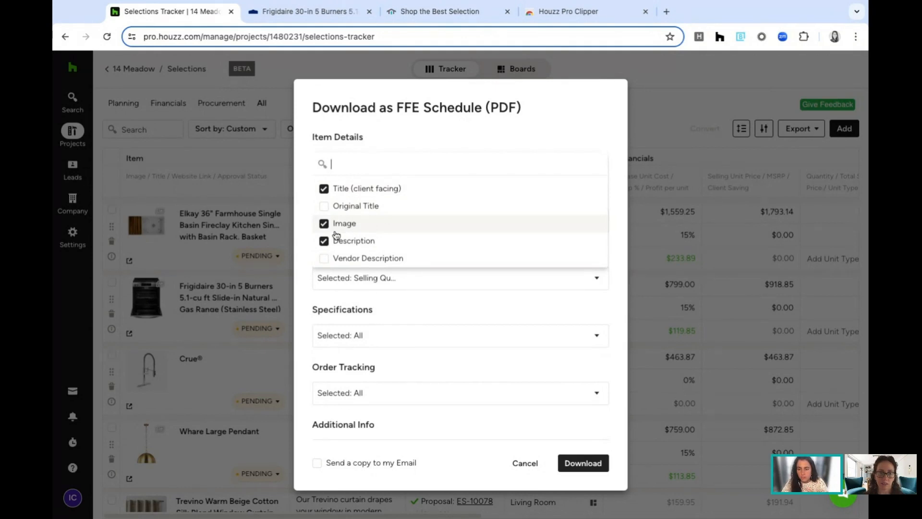
scroll(307, 191, "down", 1)
left_click(308, 191)
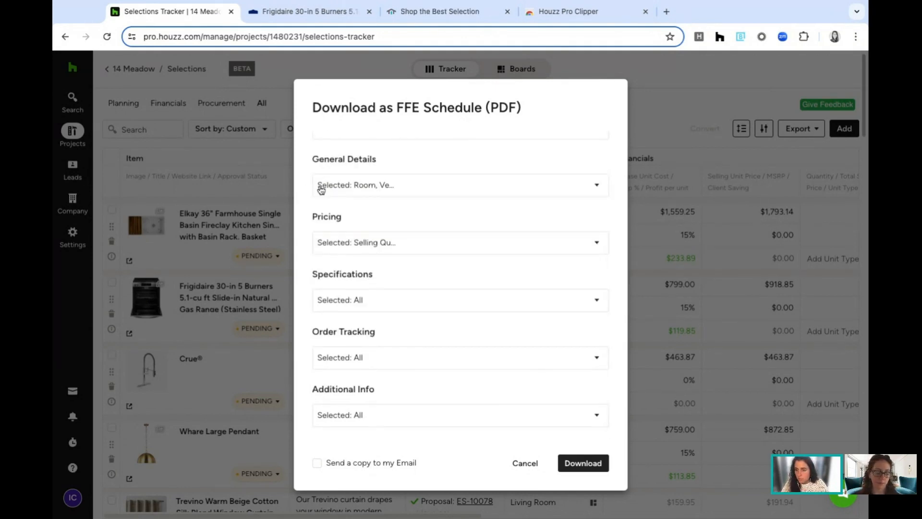
scroll(315, 191, "up", 1)
left_click(370, 221)
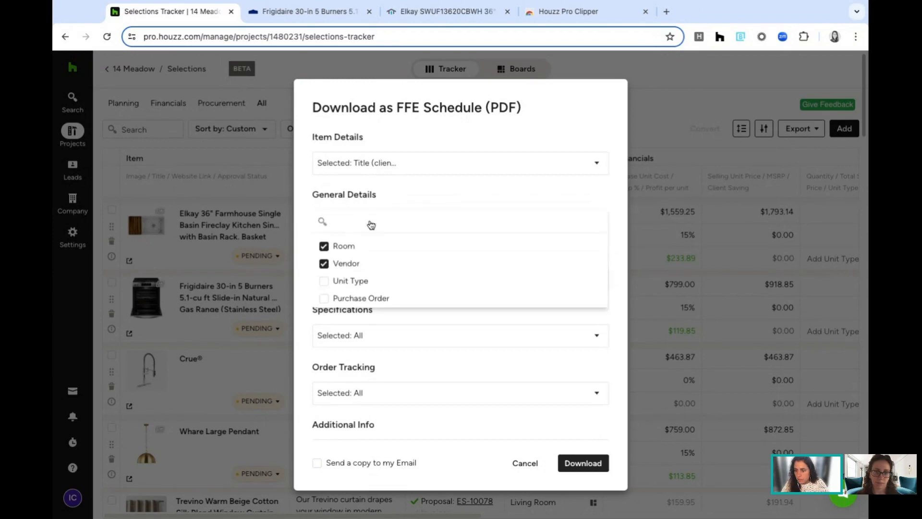
left_click(307, 198)
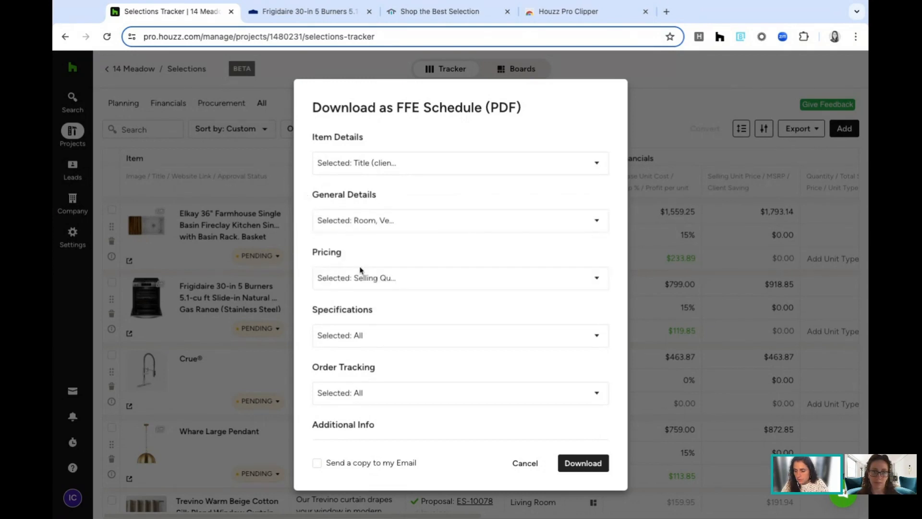
- Review the Specifications and Item Details choices of the FFE Schedule export and close it without downloading
scroll(361, 270, "down", 1)
left_click(356, 292)
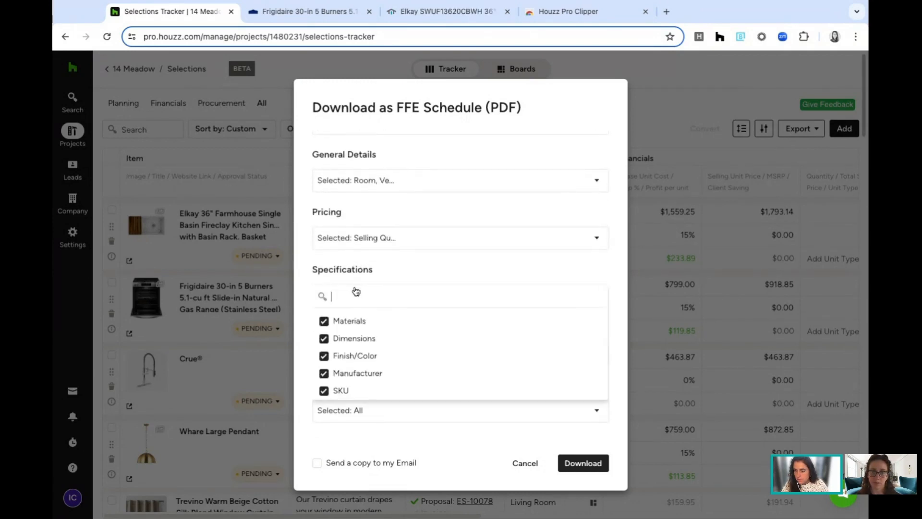
left_click(309, 229)
scroll(335, 236, "up", 1)
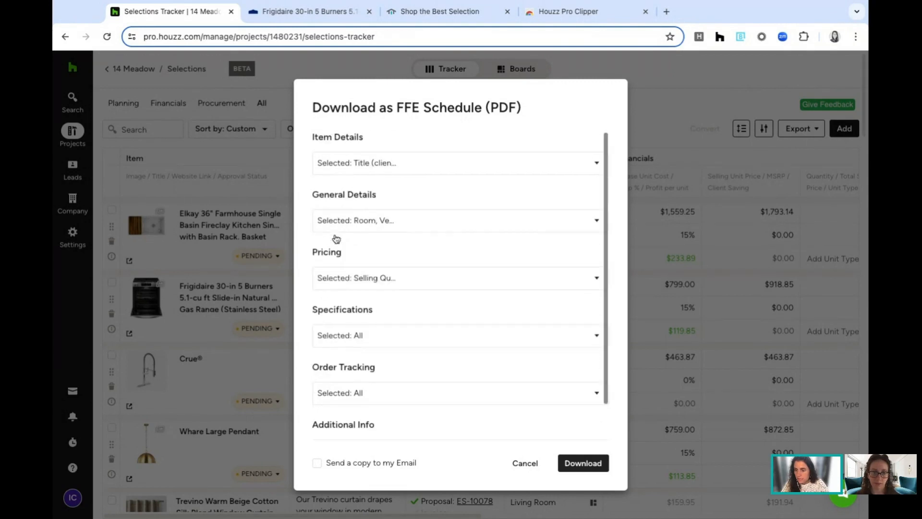
left_click(387, 161)
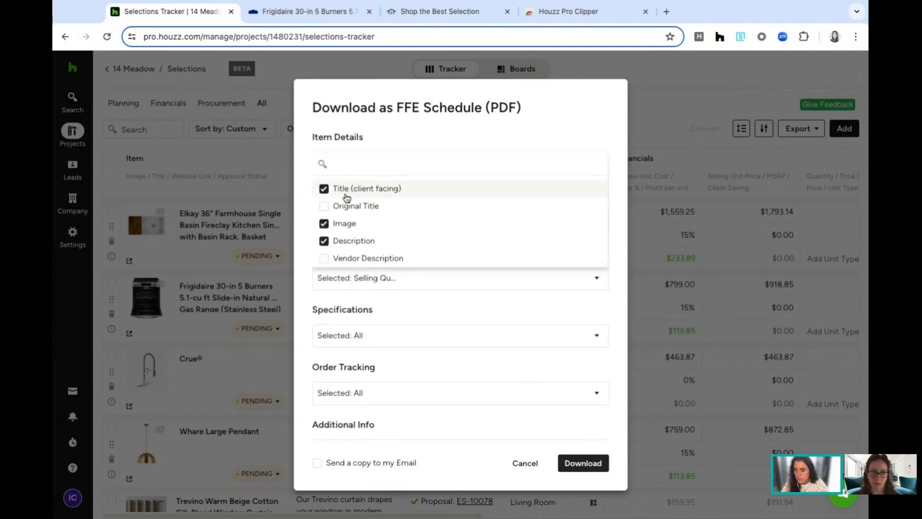
left_click(526, 466)
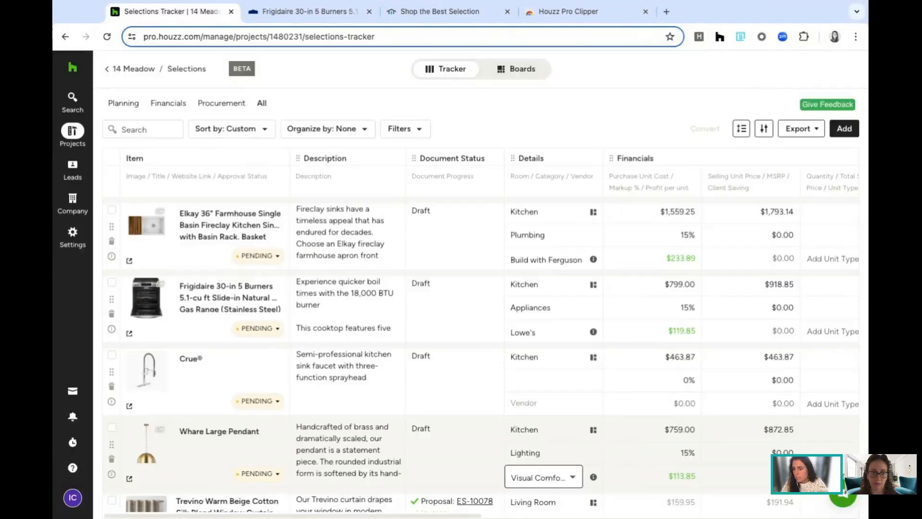
- Include Product Website in the Details/Info of a custom Excel export, and cancel the export without downloading
left_click(800, 129)
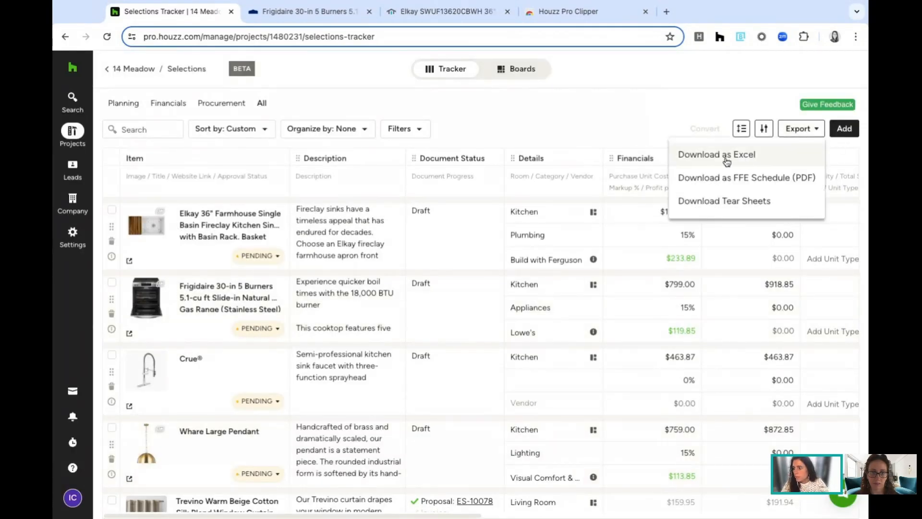
left_click(726, 160)
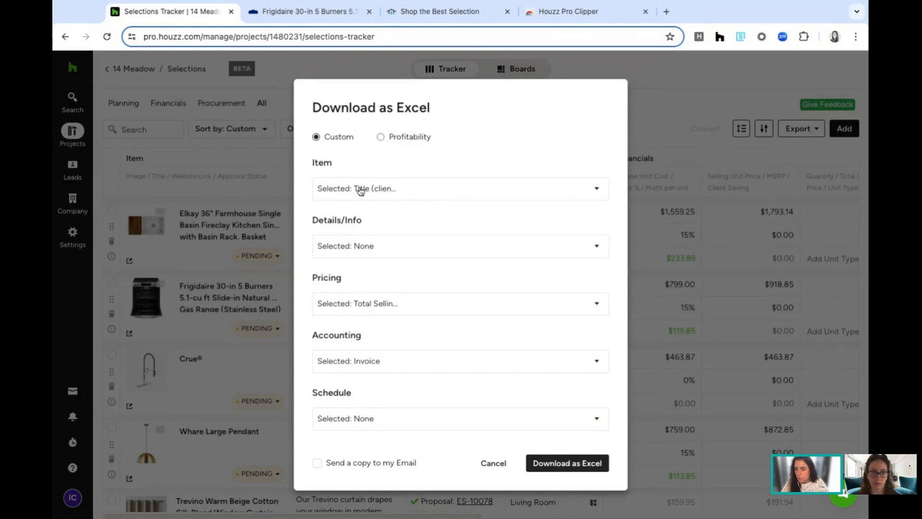
left_click(358, 245)
scroll(387, 315, "down", 3)
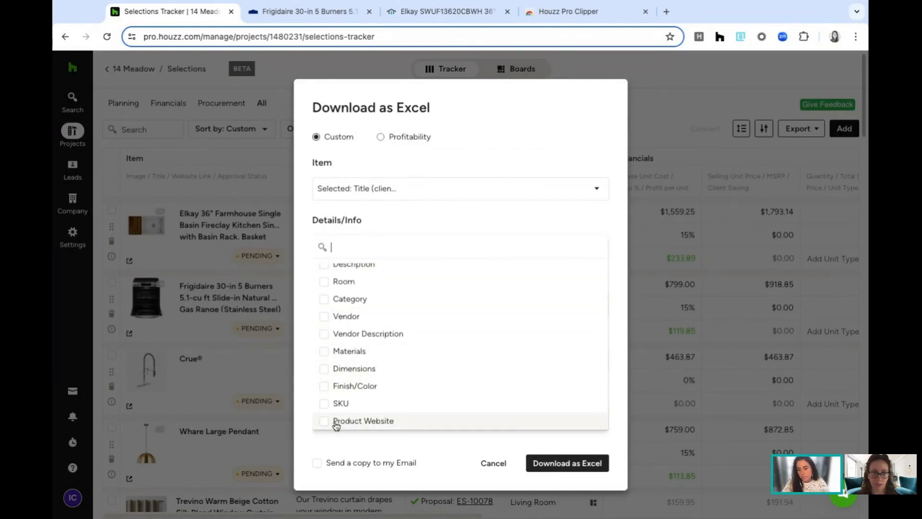
left_click(325, 422)
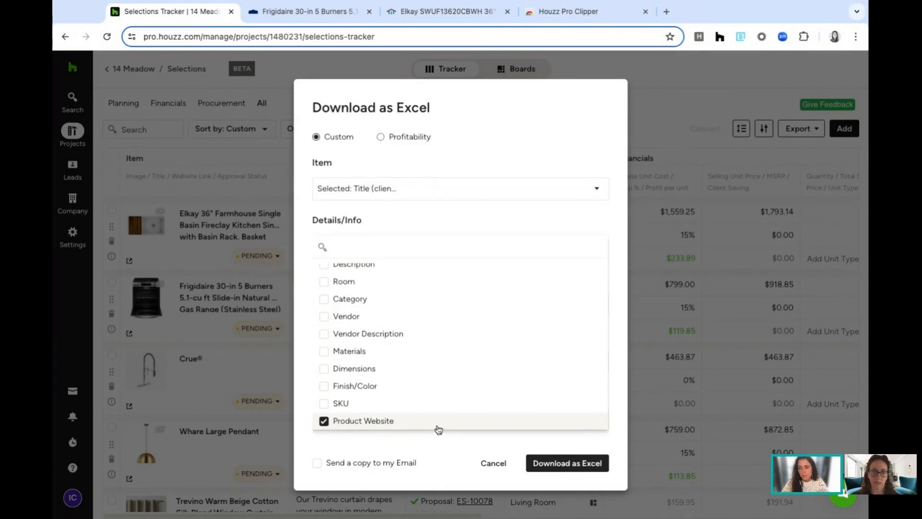
left_click(498, 464)
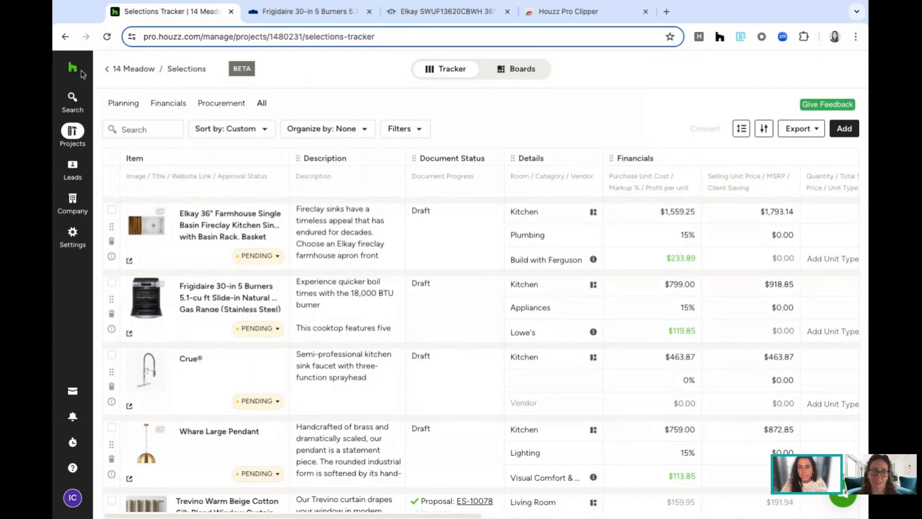
- Open the Living Room selection board from the project overview
left_click(134, 70)
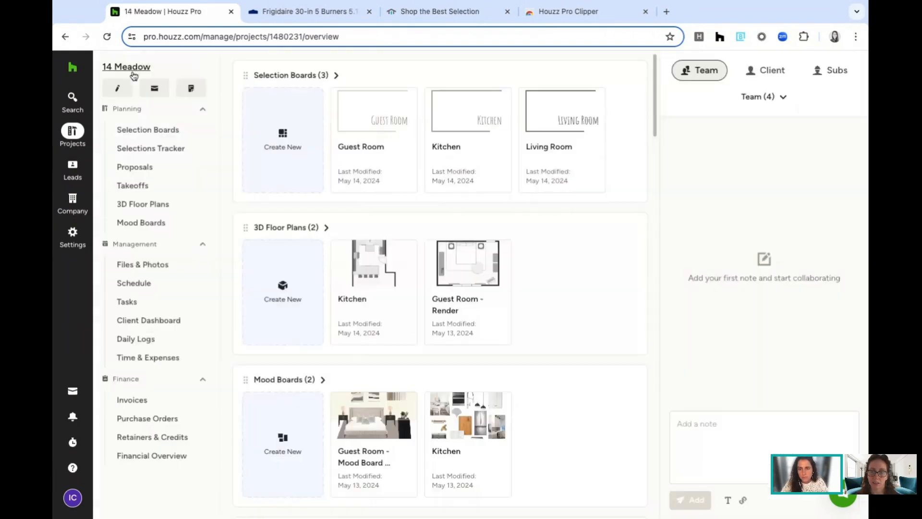
left_click(170, 130)
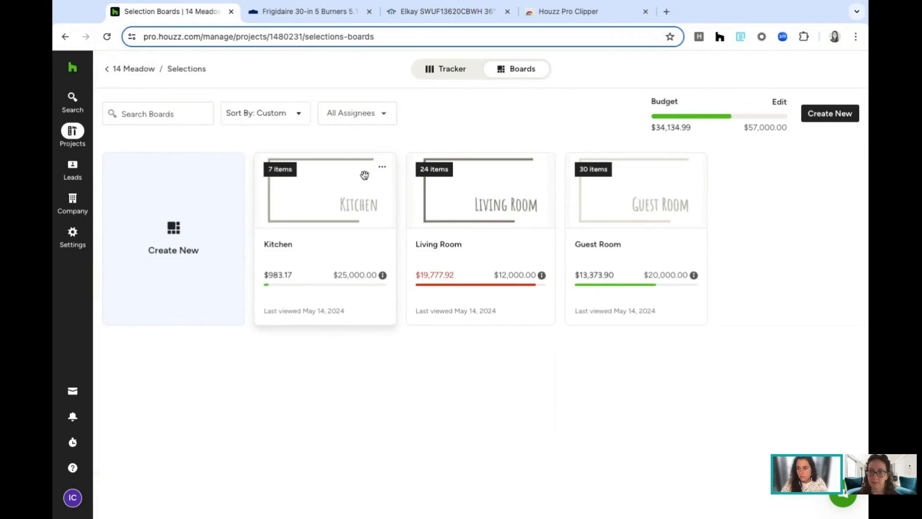
left_click(461, 214)
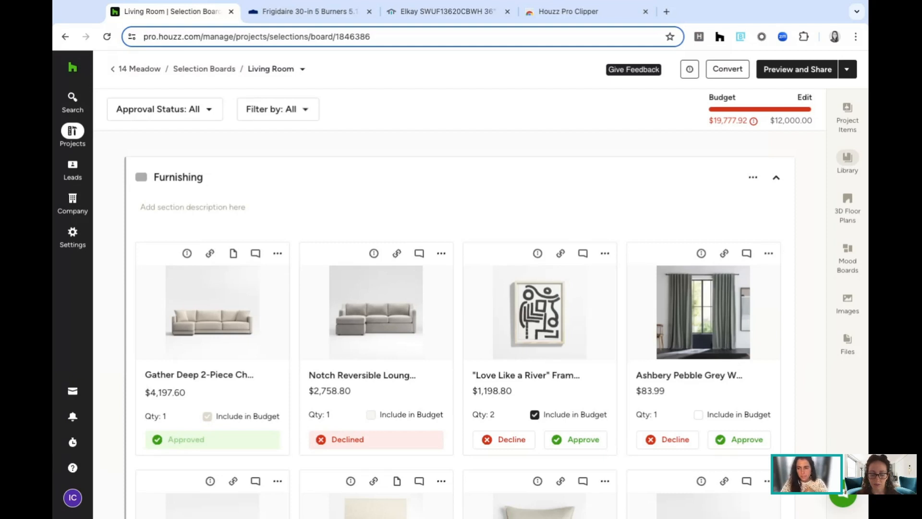
- Look through the project items available for the Living Room board and close the list
left_click(848, 114)
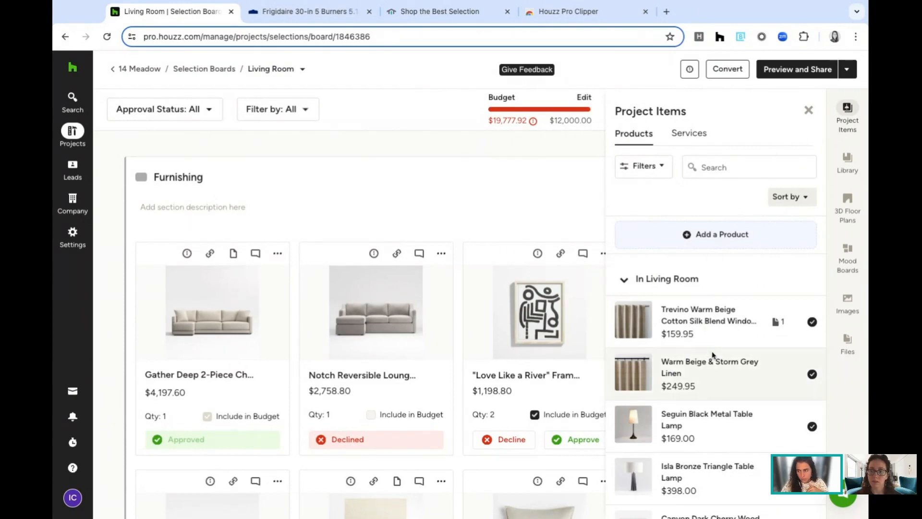
scroll(712, 358, "down", 2)
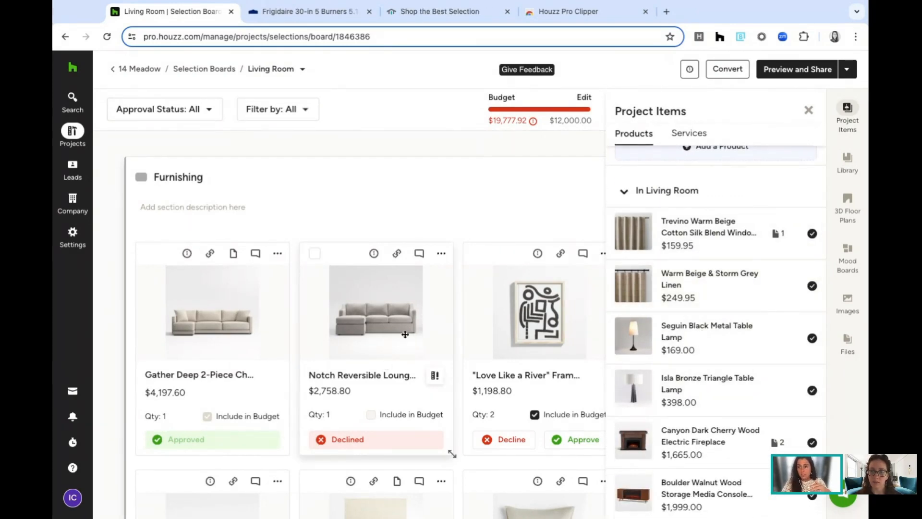
scroll(712, 288, "down", 5)
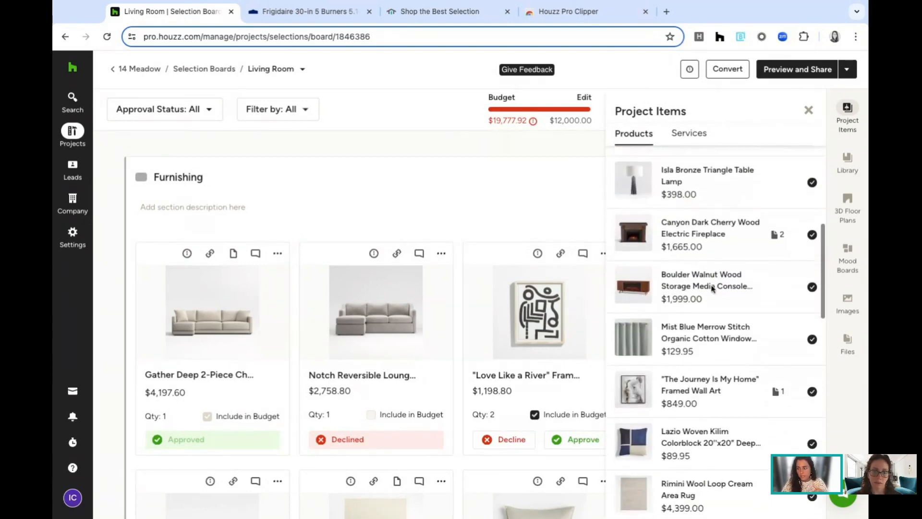
scroll(712, 289, "up", 8)
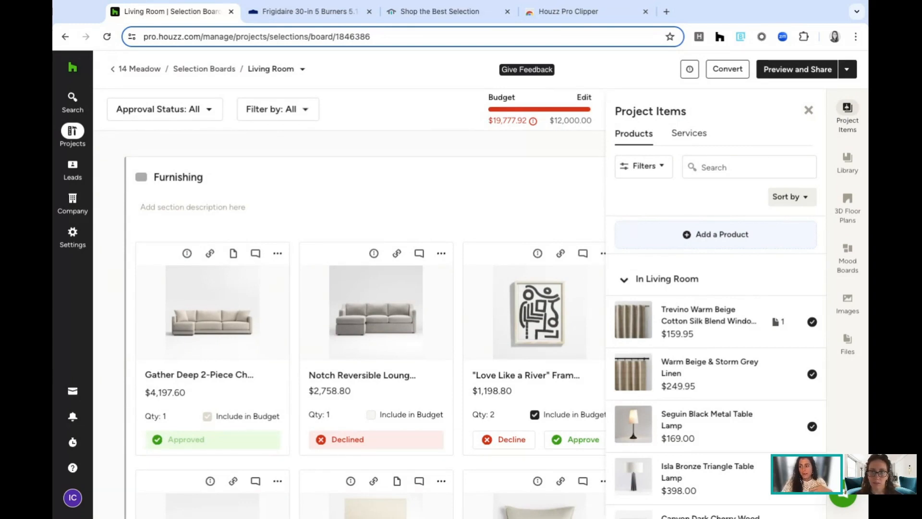
left_click(809, 111)
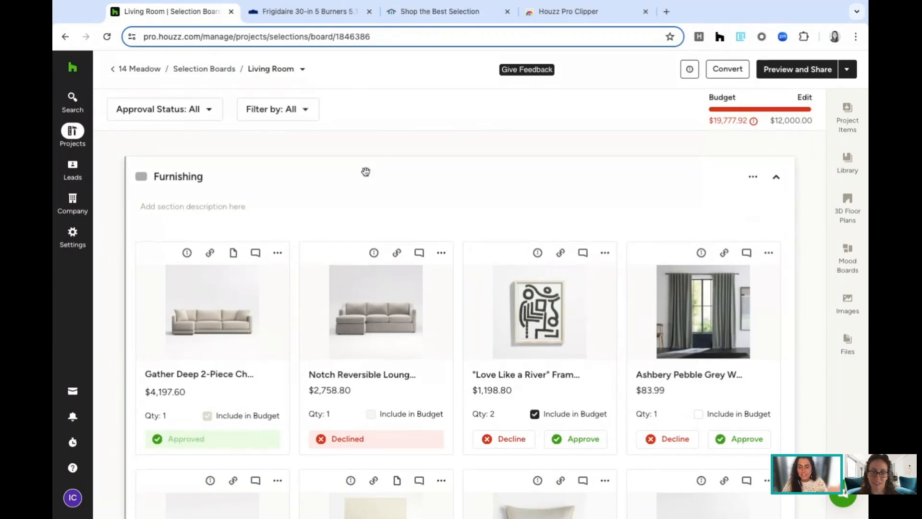
- Review the financial details of the Gather Deep 2-Piece Chaise in the Furnishing section and close them
scroll(365, 172, "down", 2)
scroll(288, 202, "up", 1)
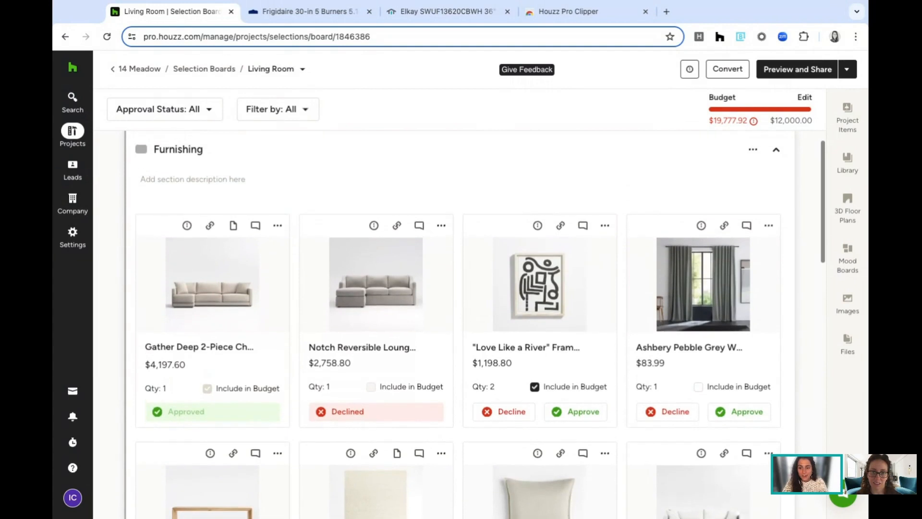
left_click(187, 227)
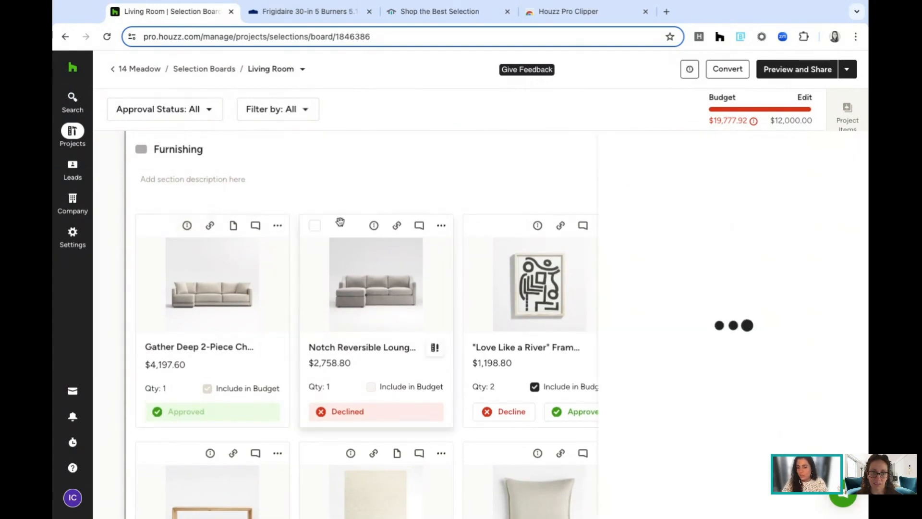
left_click(636, 410)
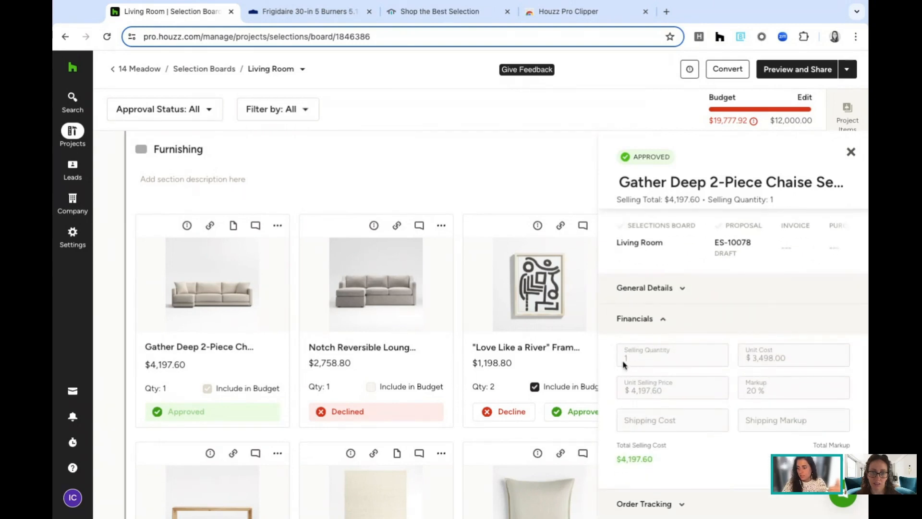
mouse_move(629, 360)
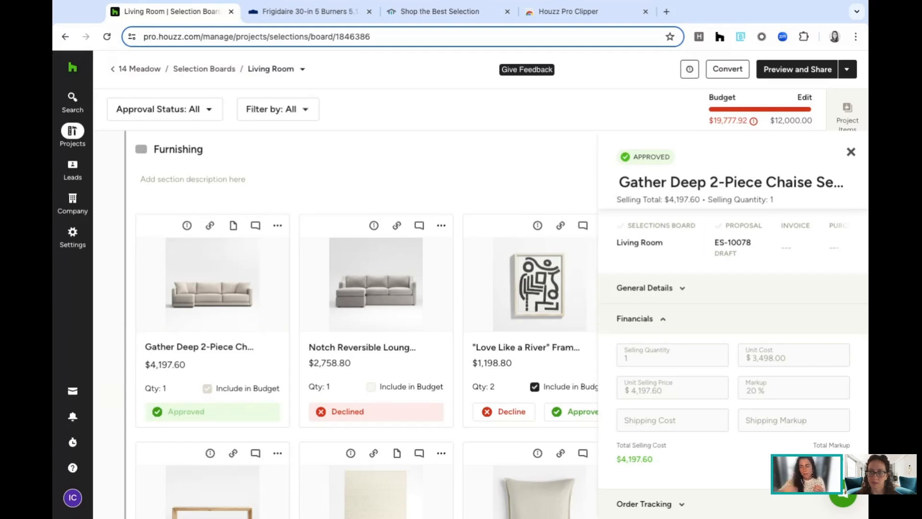
left_click(851, 152)
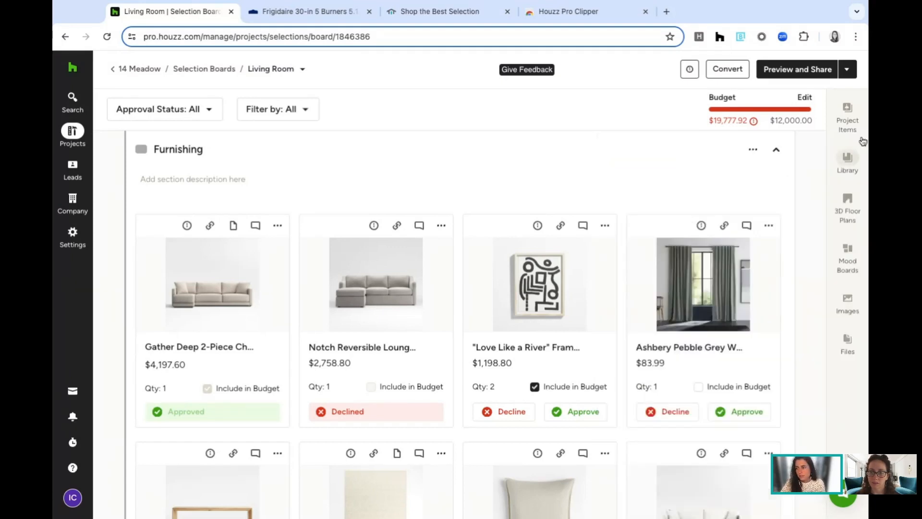
- Compare the board's project items with the product Library, and close the list without adding anything
left_click(850, 109)
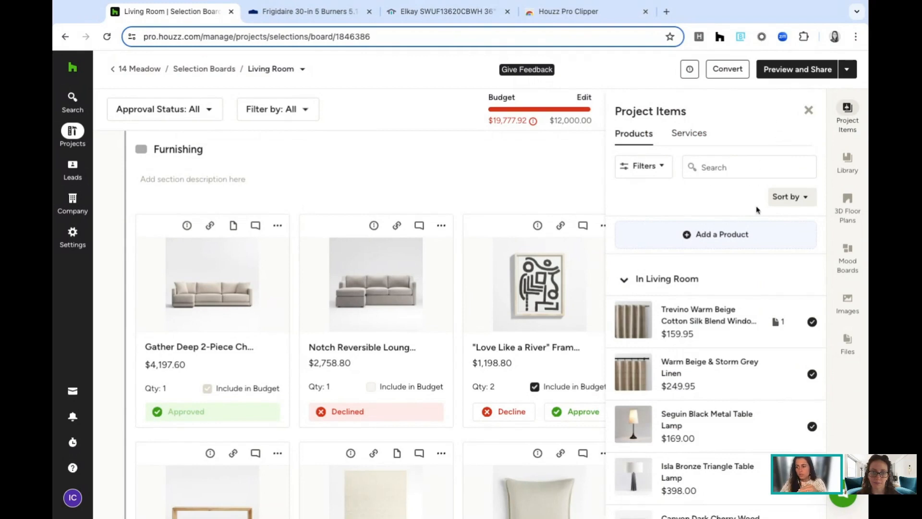
scroll(707, 337, "down", 2)
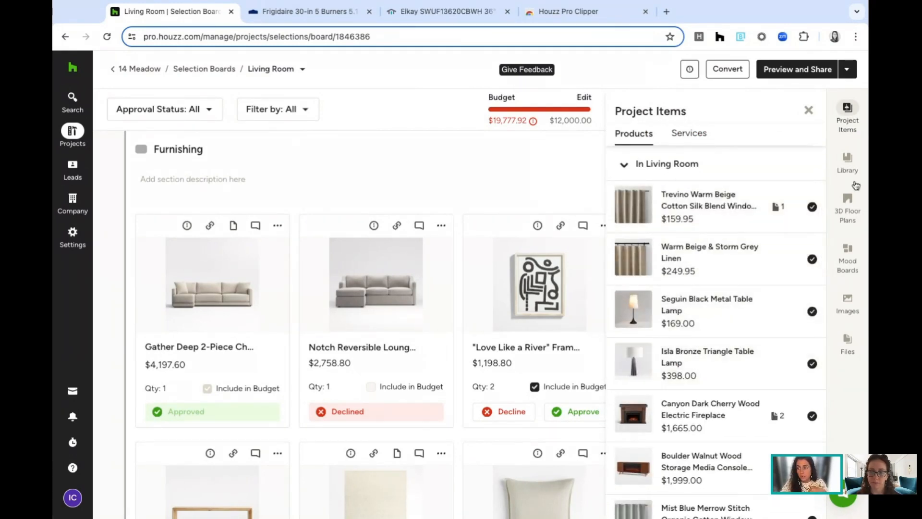
left_click(853, 166)
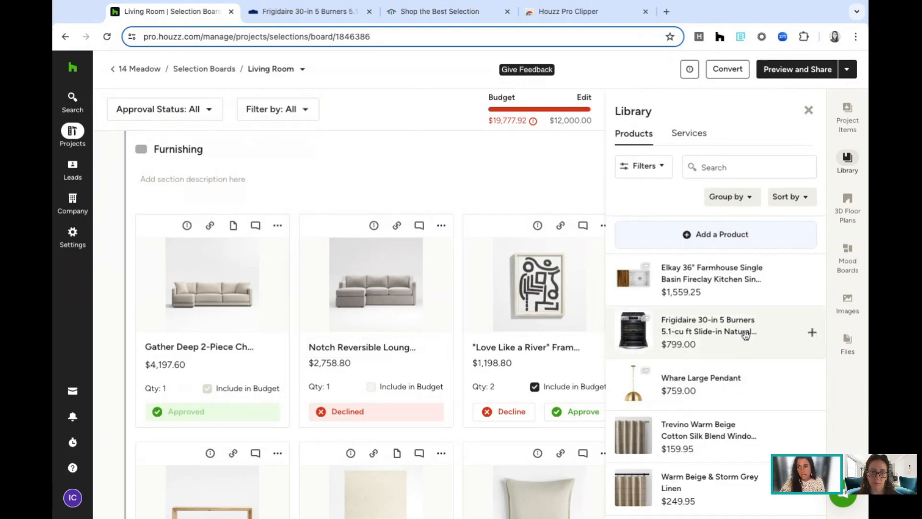
left_click(848, 116)
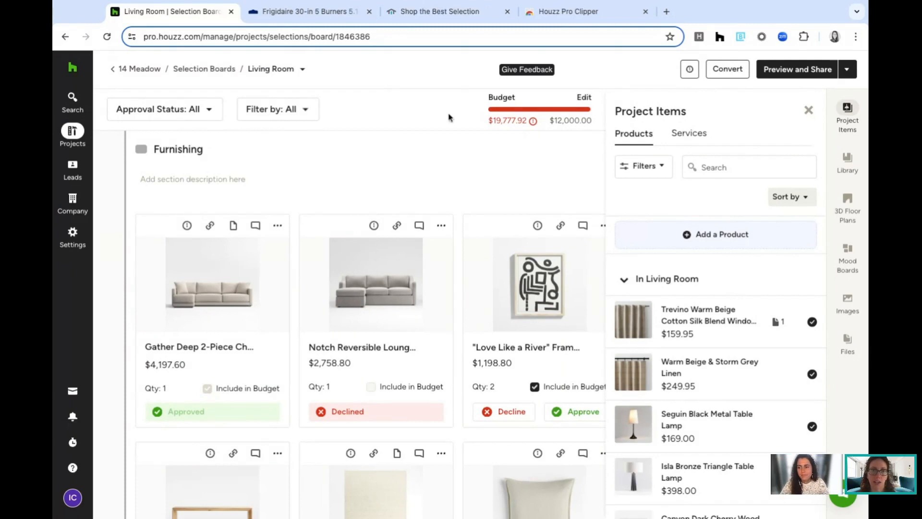
left_click(811, 110)
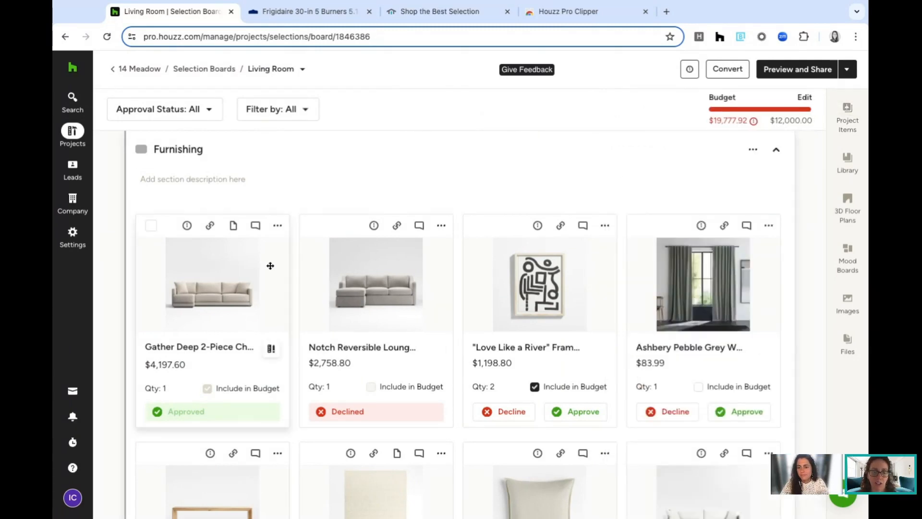